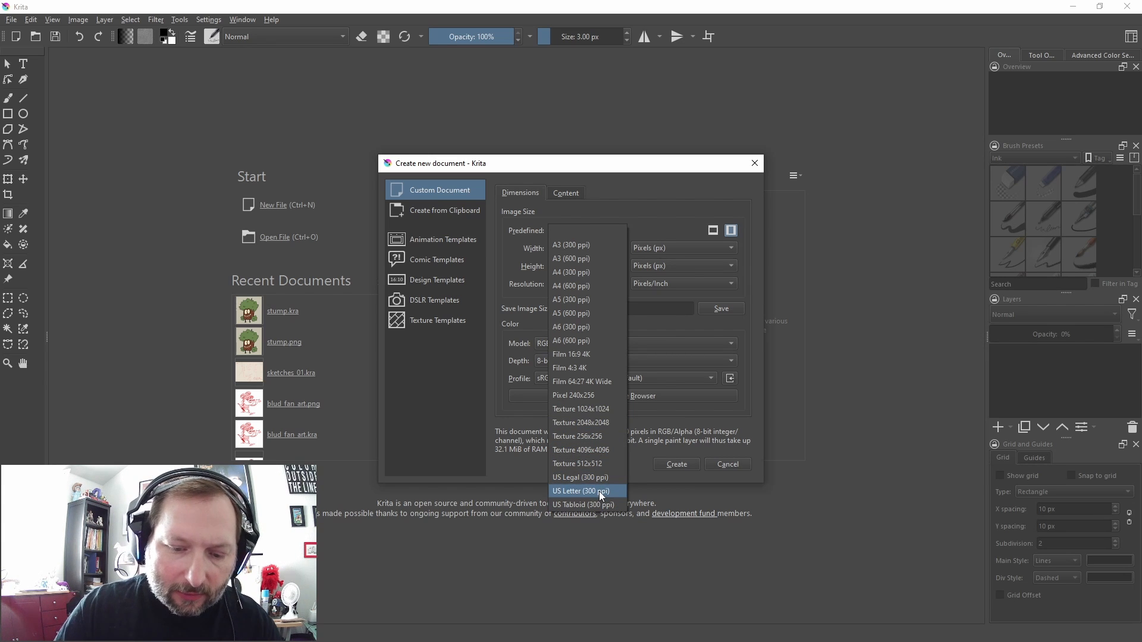
Create a new document using the predefined US Letter (300 ppi) size
click(599, 491)
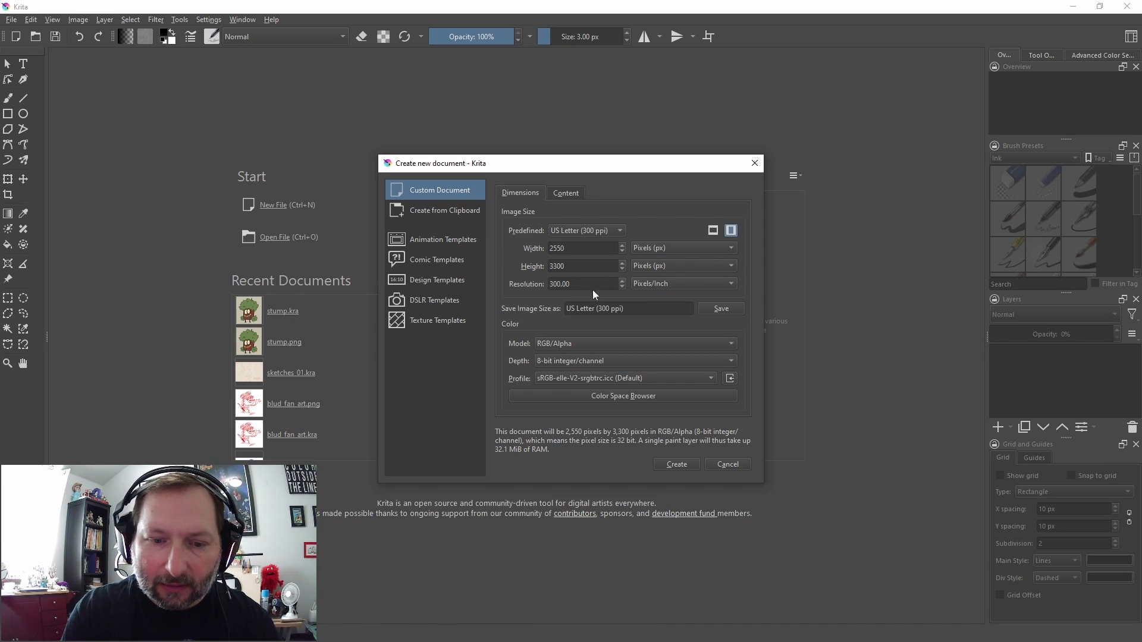
click(678, 466)
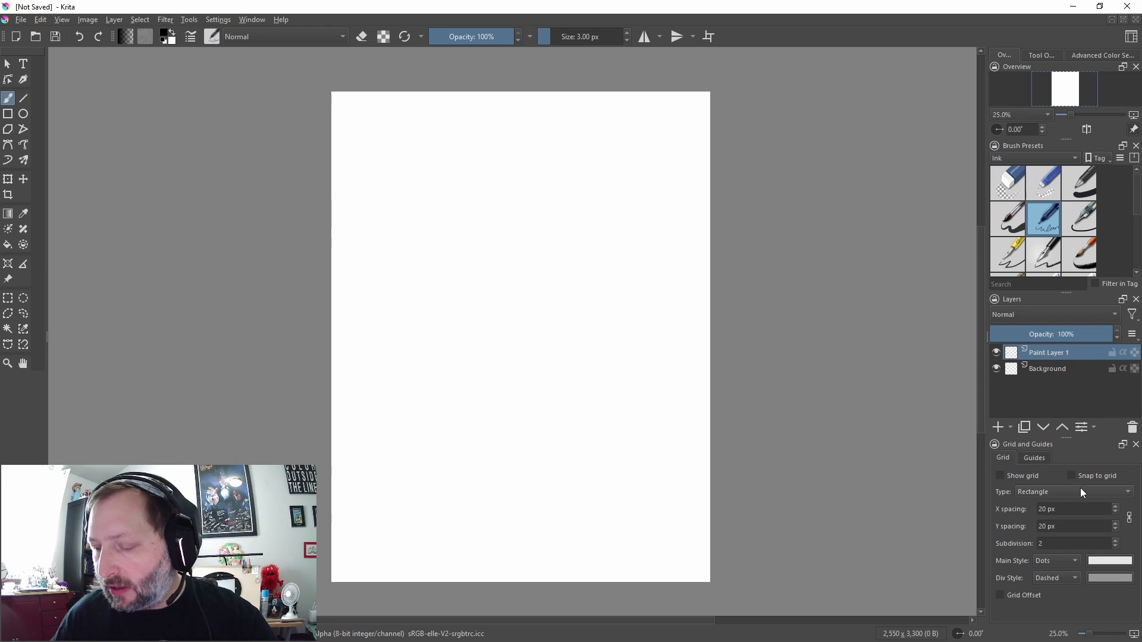
Close the Grid and Guides docker and turn on the grid display over the canvas
click(1136, 445)
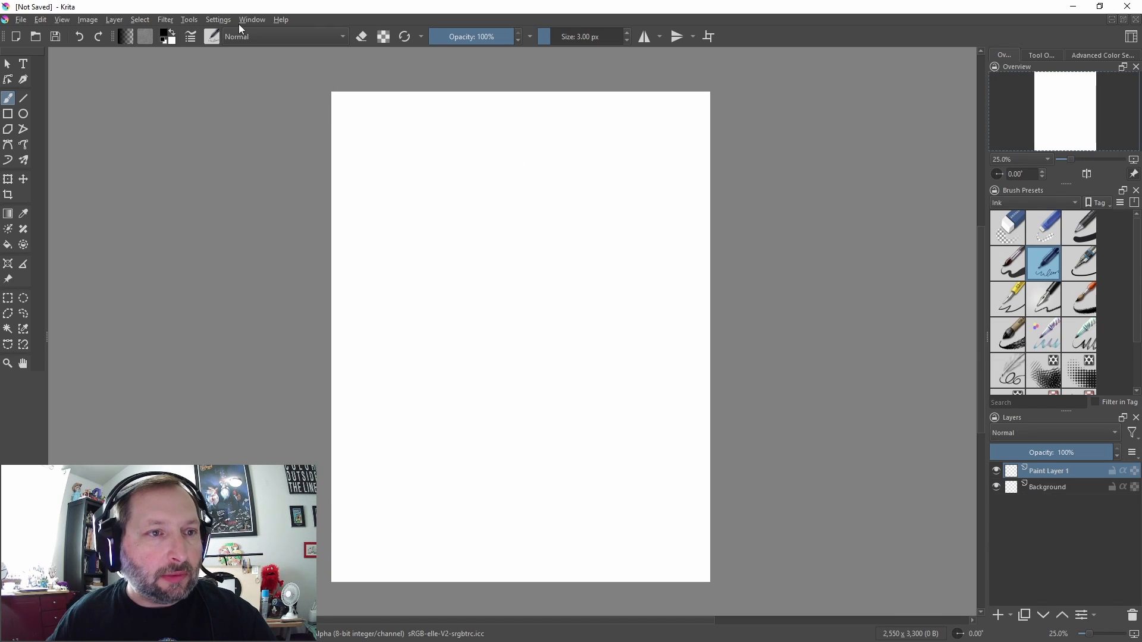
click(61, 19)
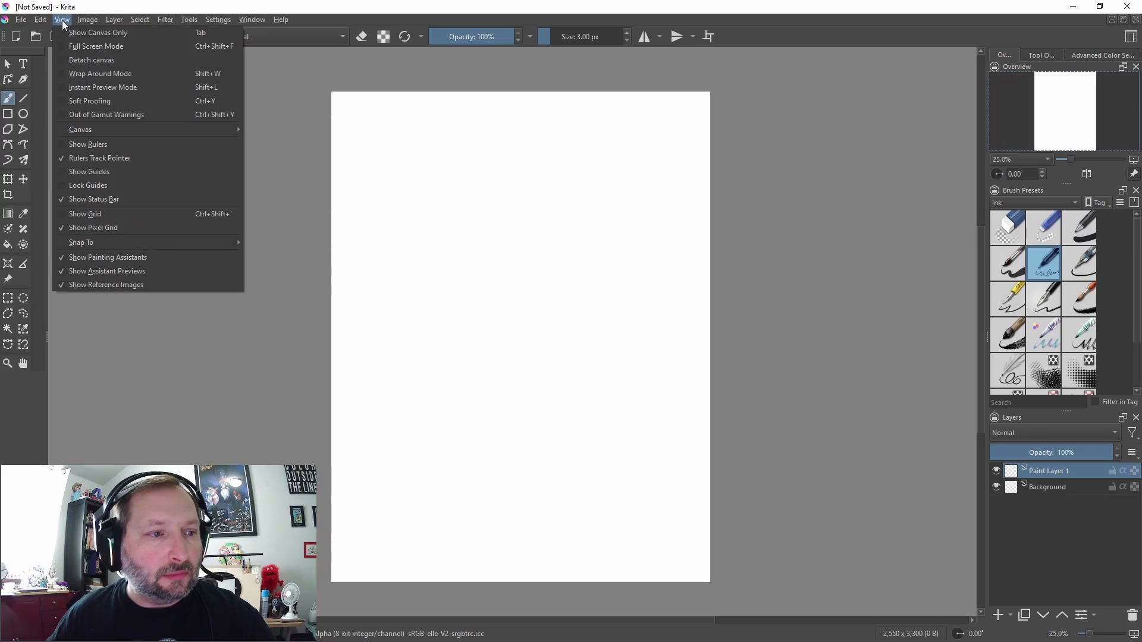
click(96, 213)
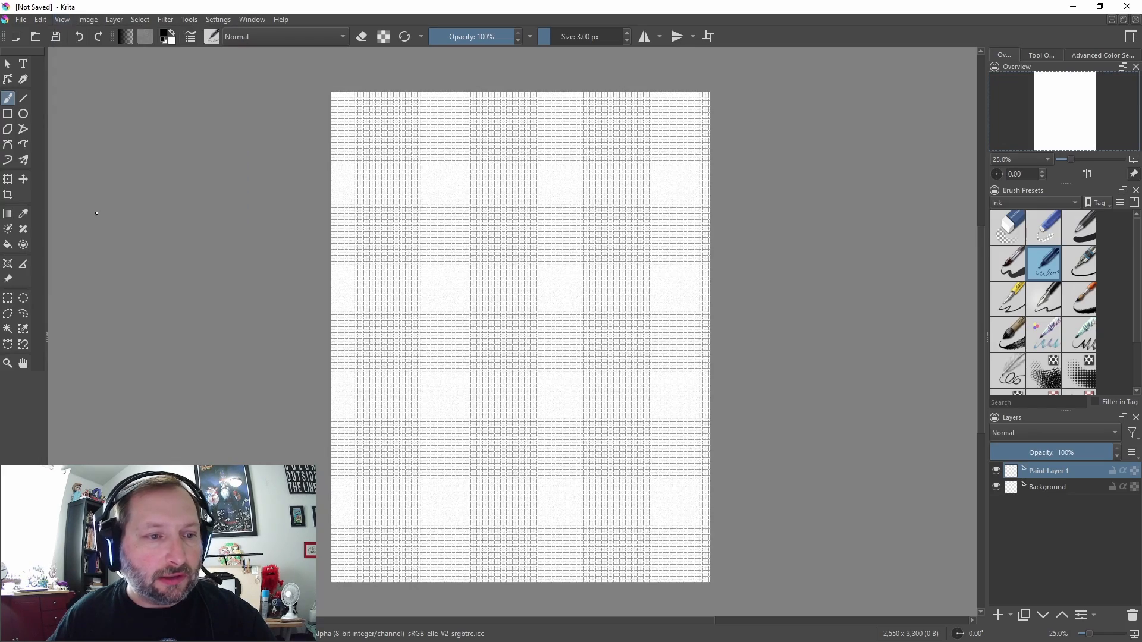
scroll(352, 263, up, 2)
drag(439, 218, 377, 308)
scroll(378, 309, down, 2)
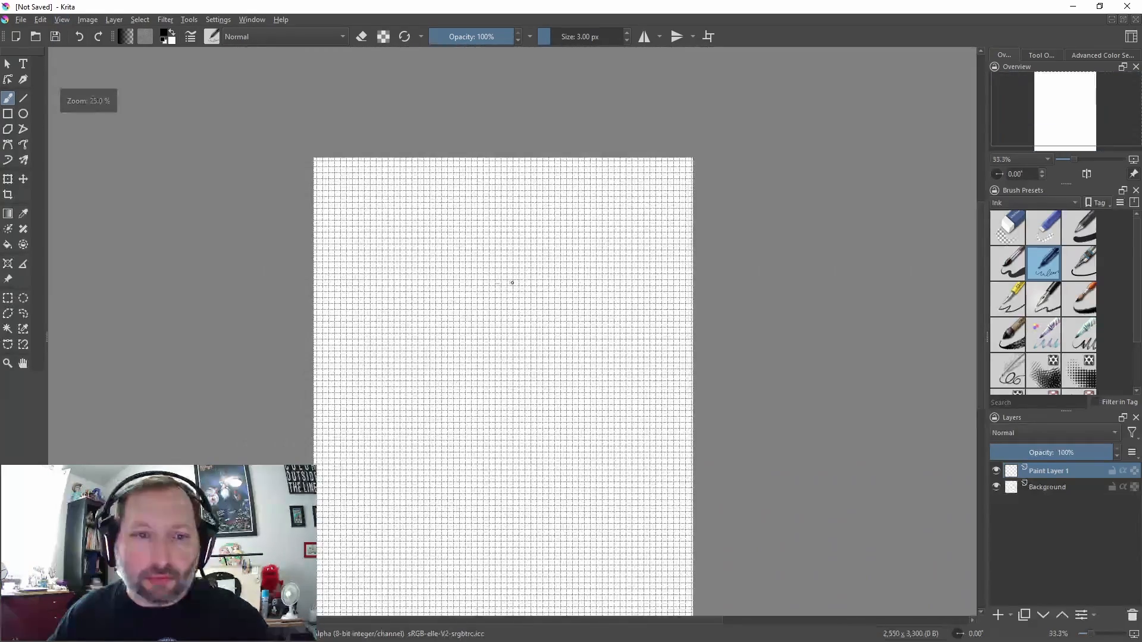
drag(512, 283, 497, 231)
drag(541, 255, 546, 244)
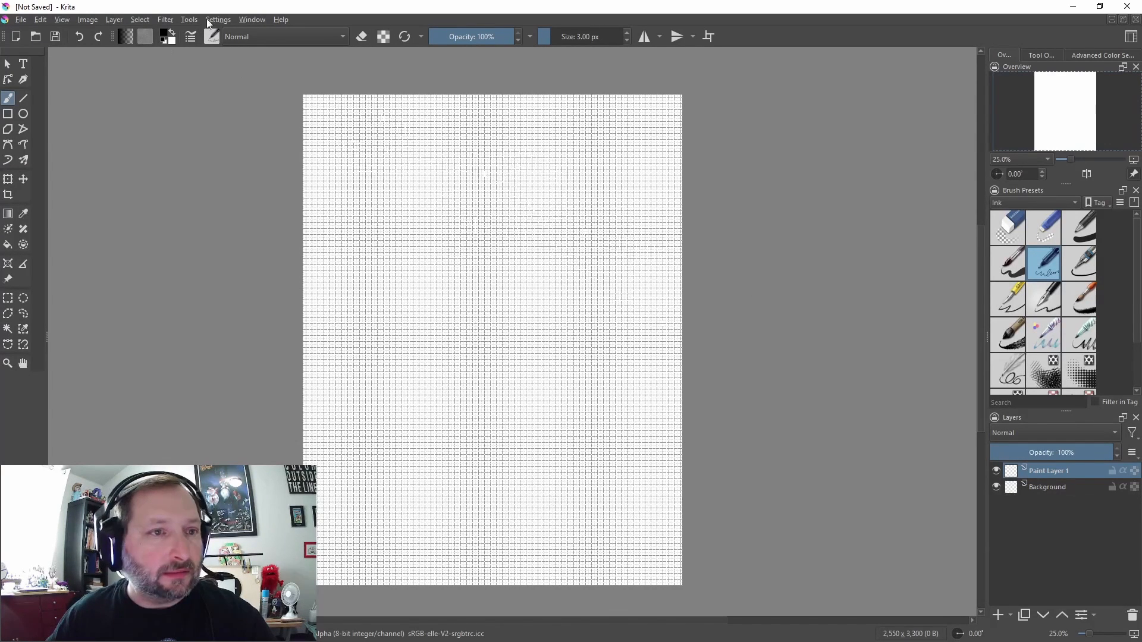
Show the Grid and Guides docker and set the grid's X and Y spacing to 67 px
click(244, 20)
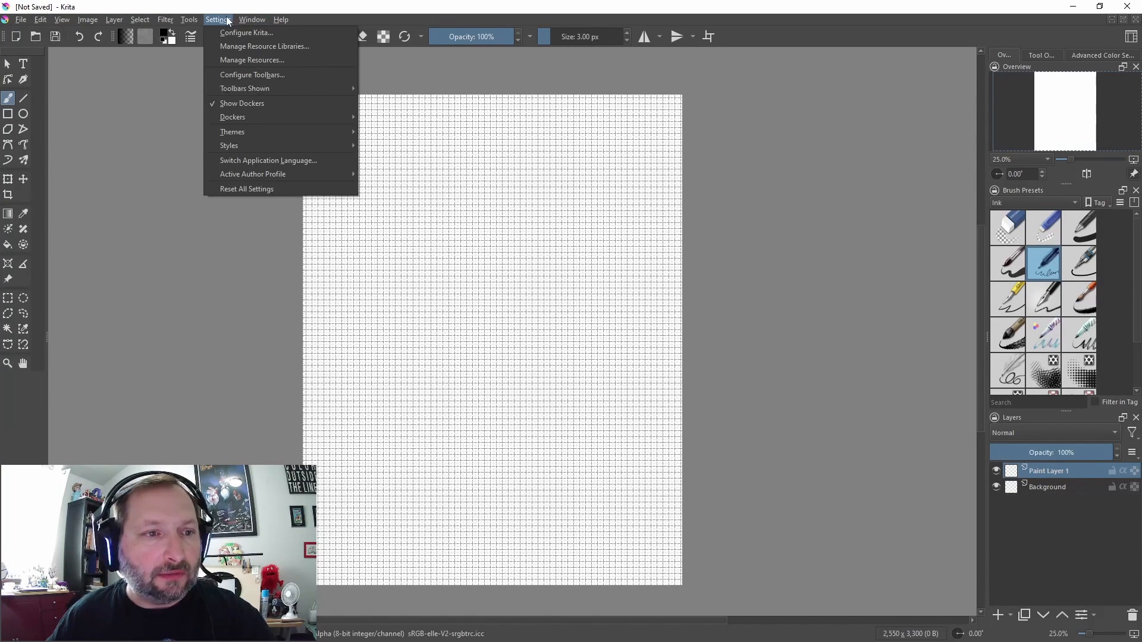
mouse_move(264, 119)
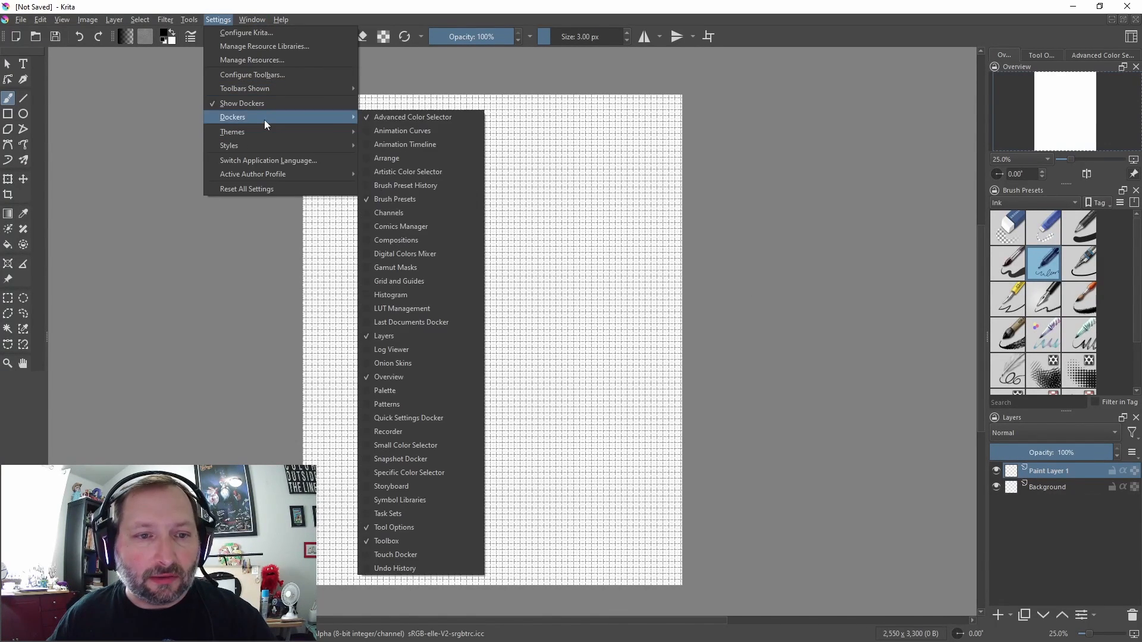
click(408, 280)
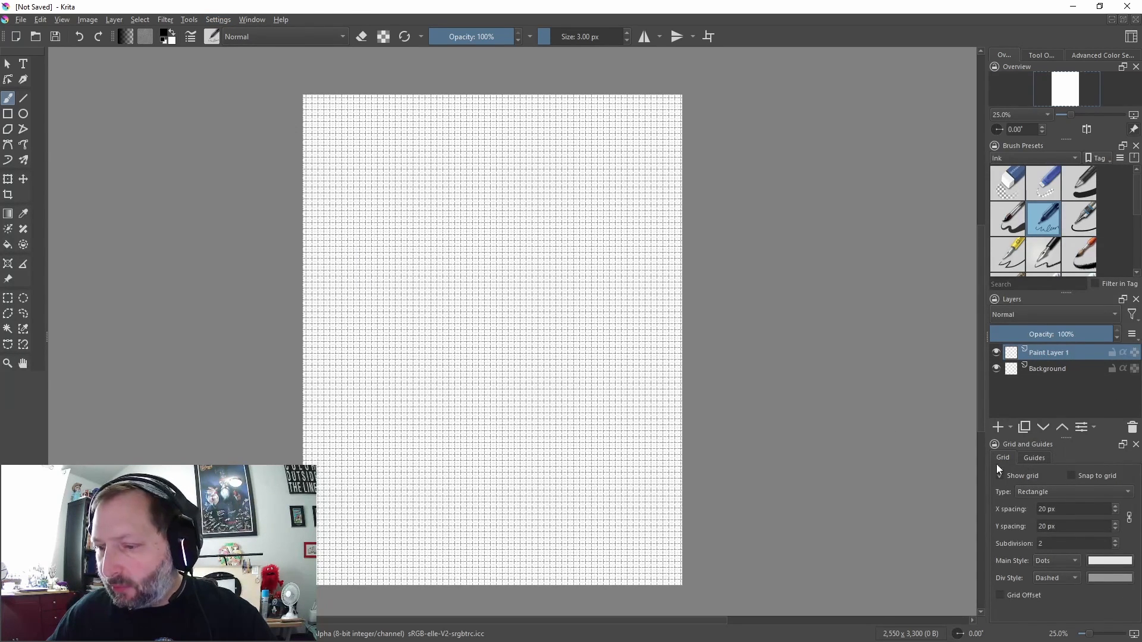
click(1046, 458)
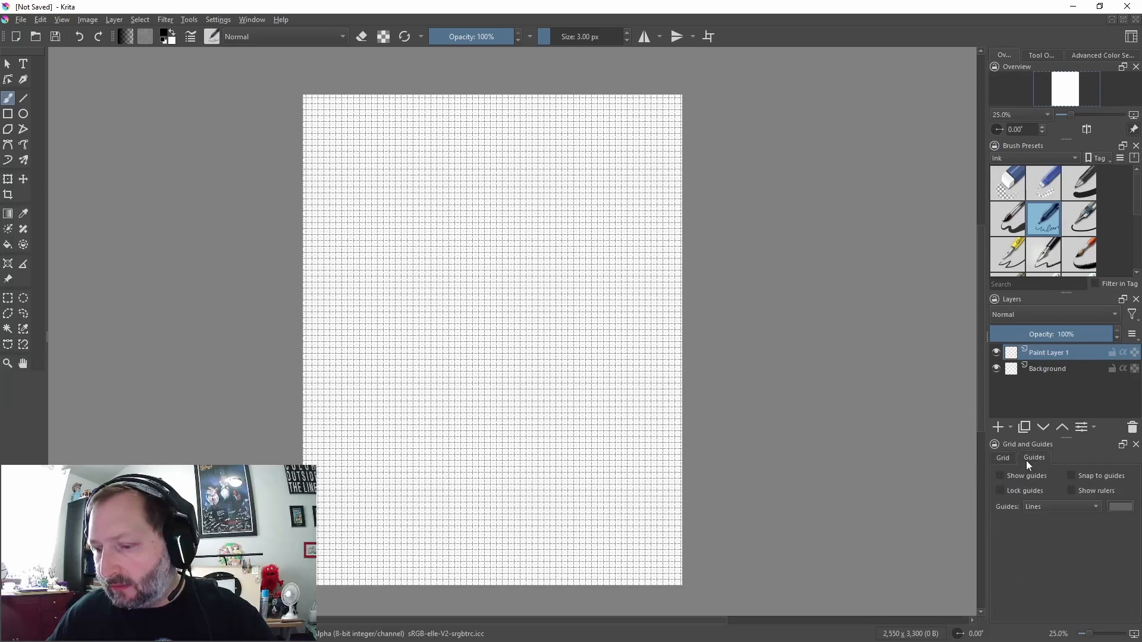
click(1013, 461)
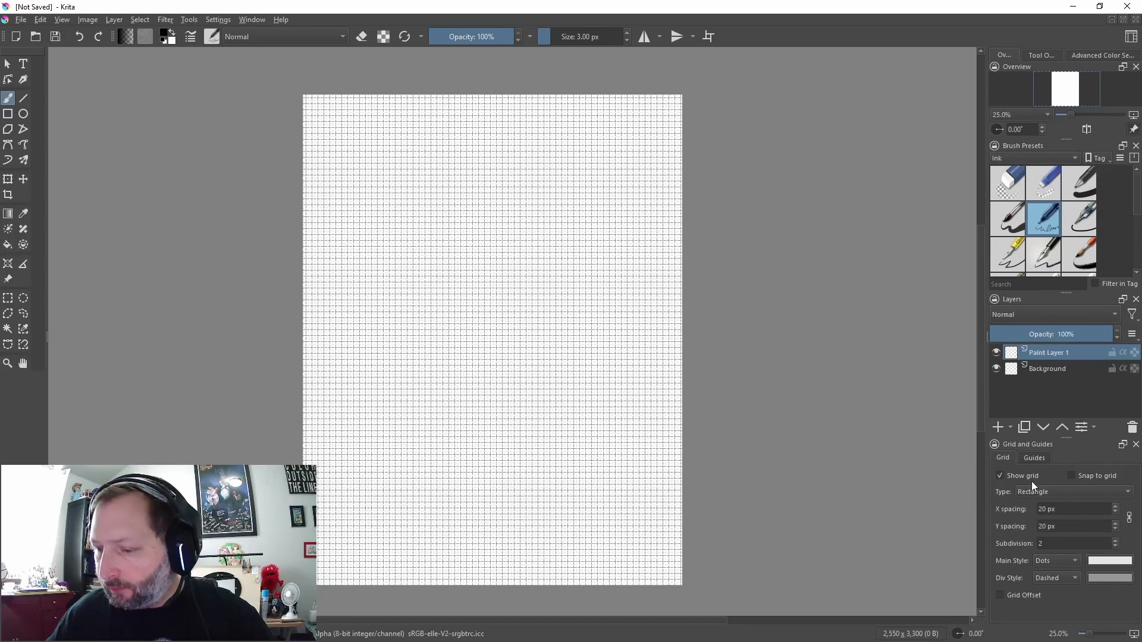
click(1067, 510)
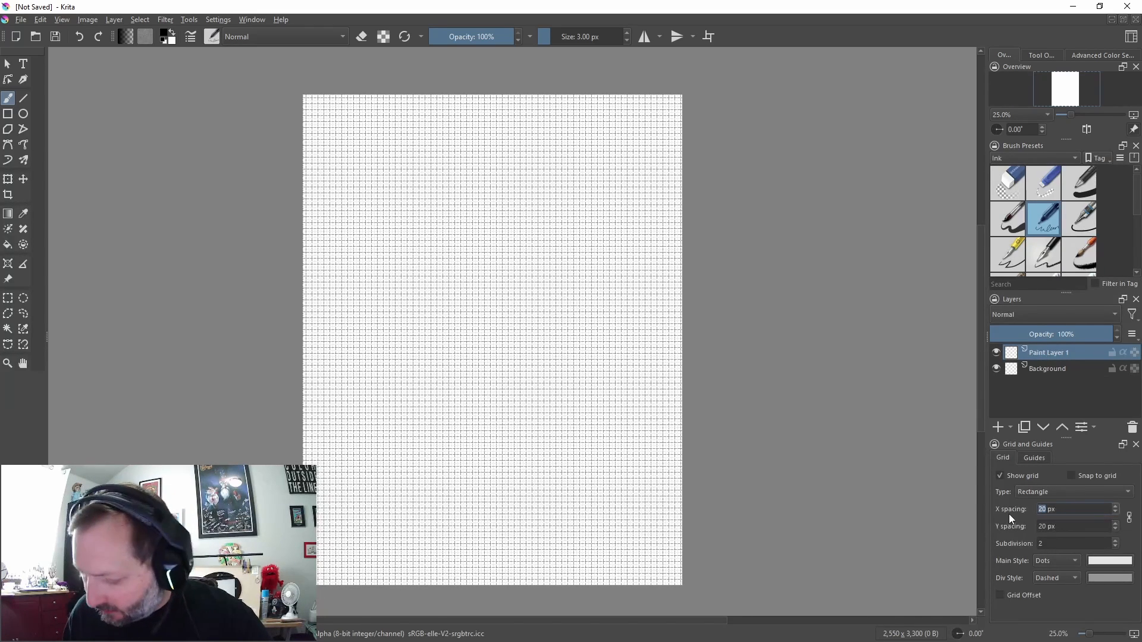
text(67)
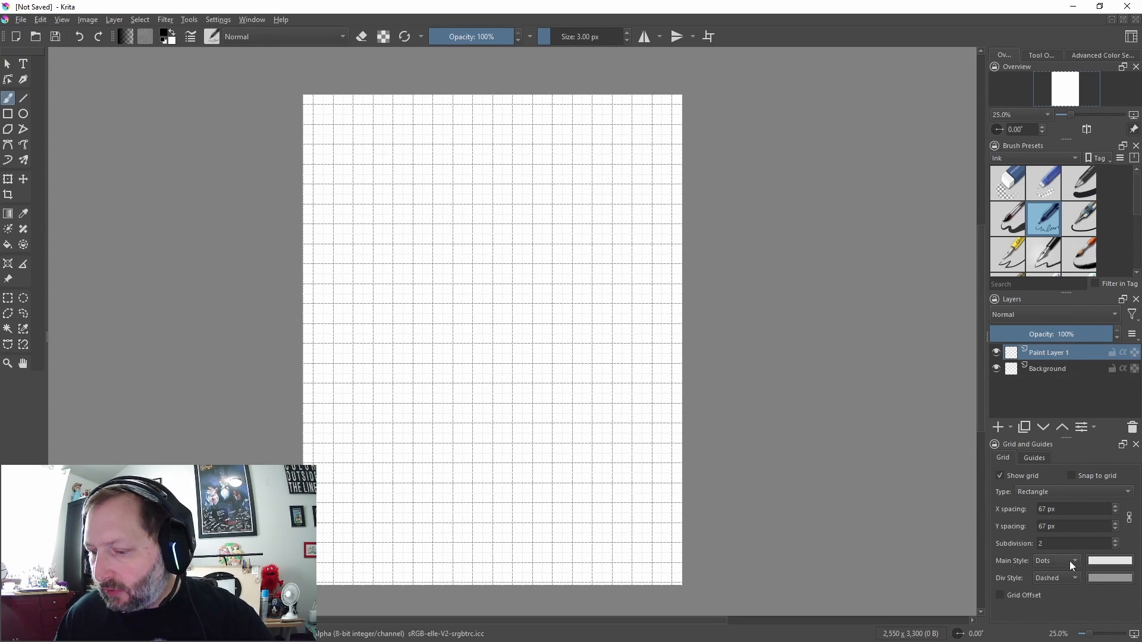
Set the grid's main style to Lines with the dark grey colour #2a2a2a
click(1061, 536)
click(1107, 565)
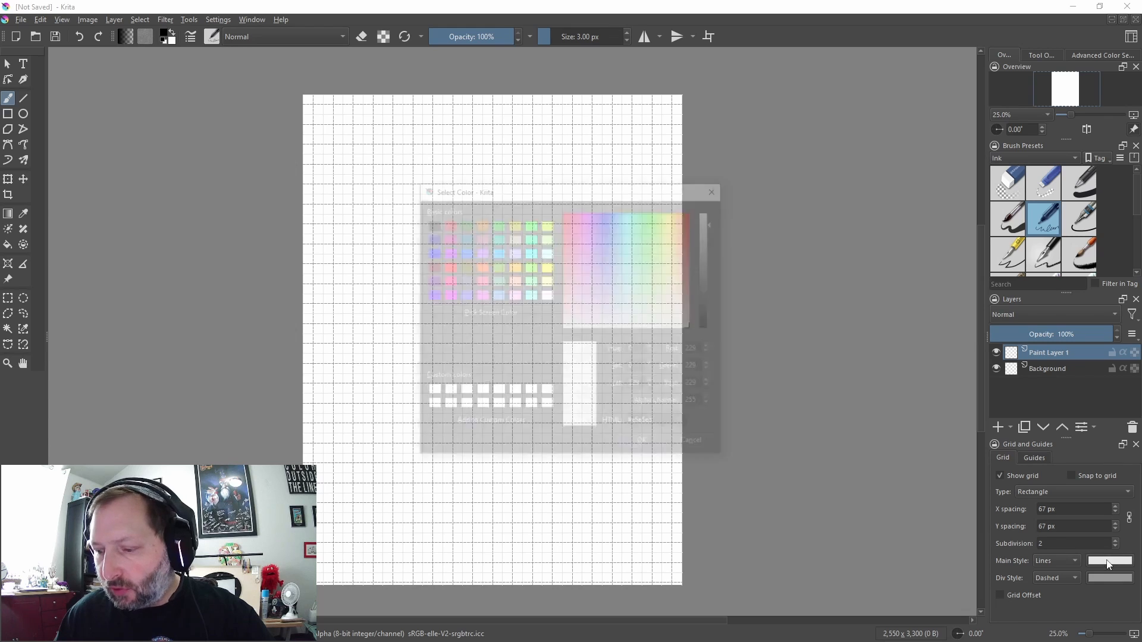
drag(715, 268, 710, 327)
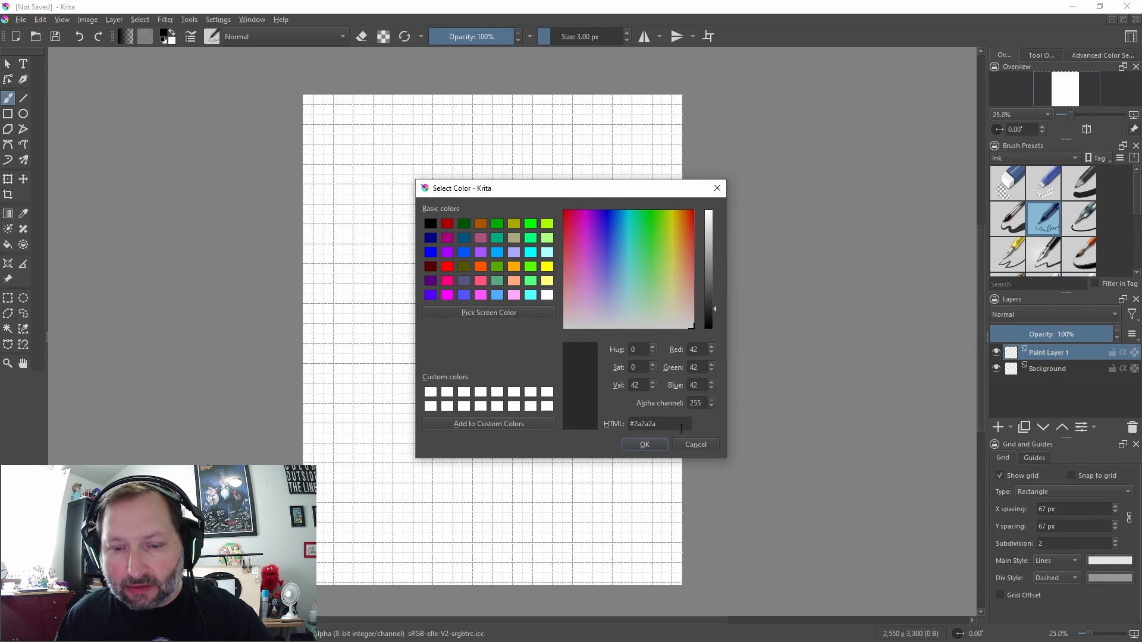
click(654, 445)
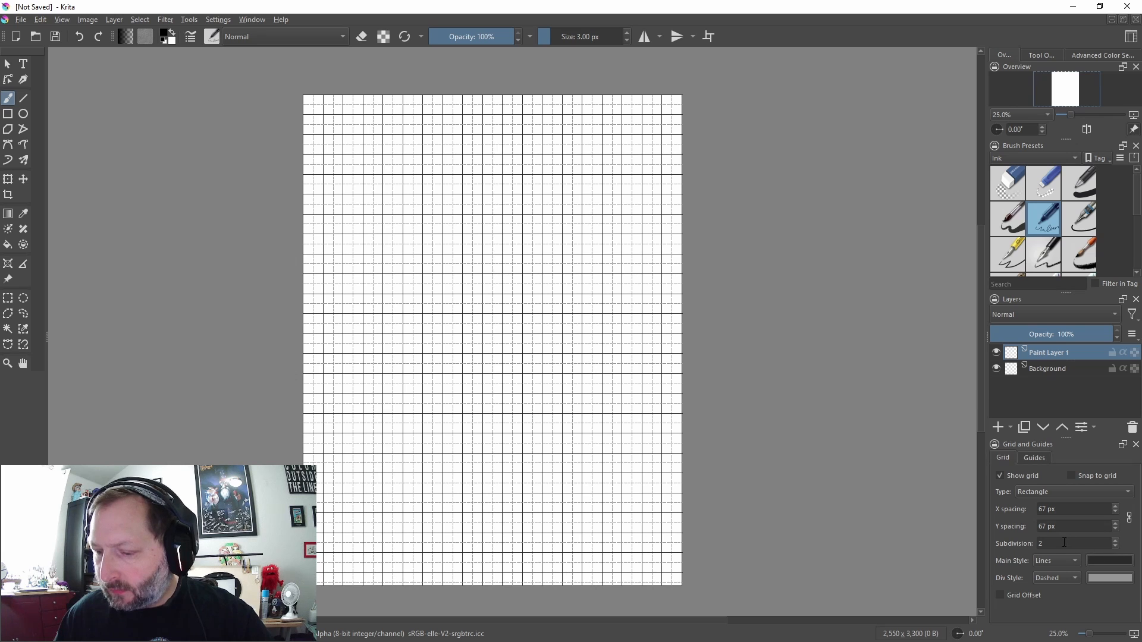
Set the grid's subdivision to 1 so that only main grid lines are drawn
click(1116, 547)
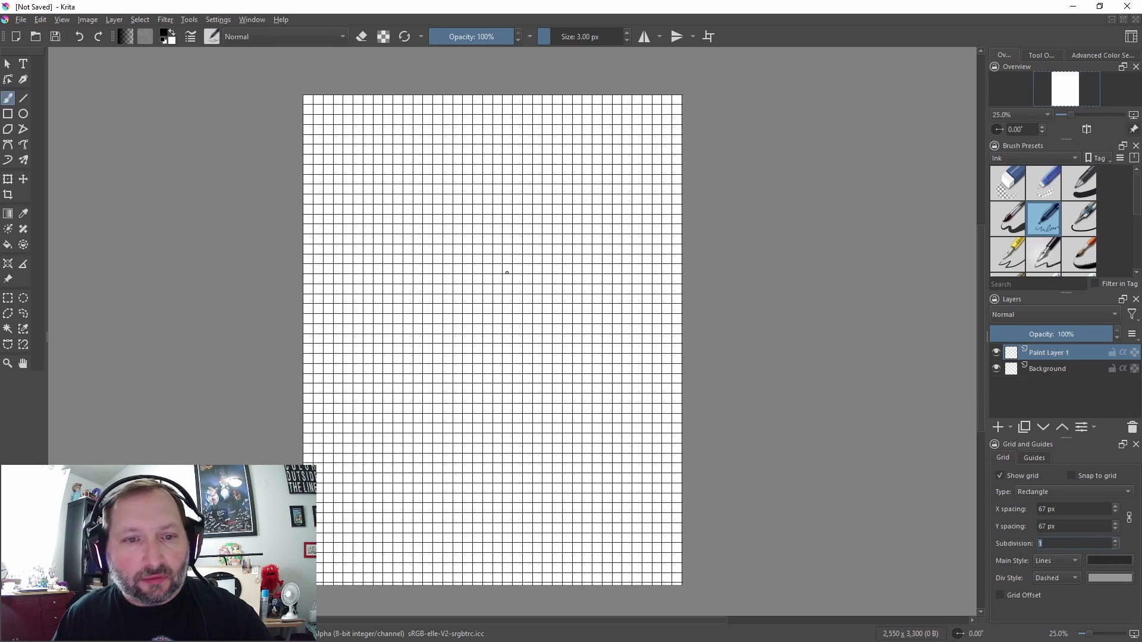
scroll(505, 273, up, 2)
scroll(515, 291, down, 2)
drag(557, 330, 563, 316)
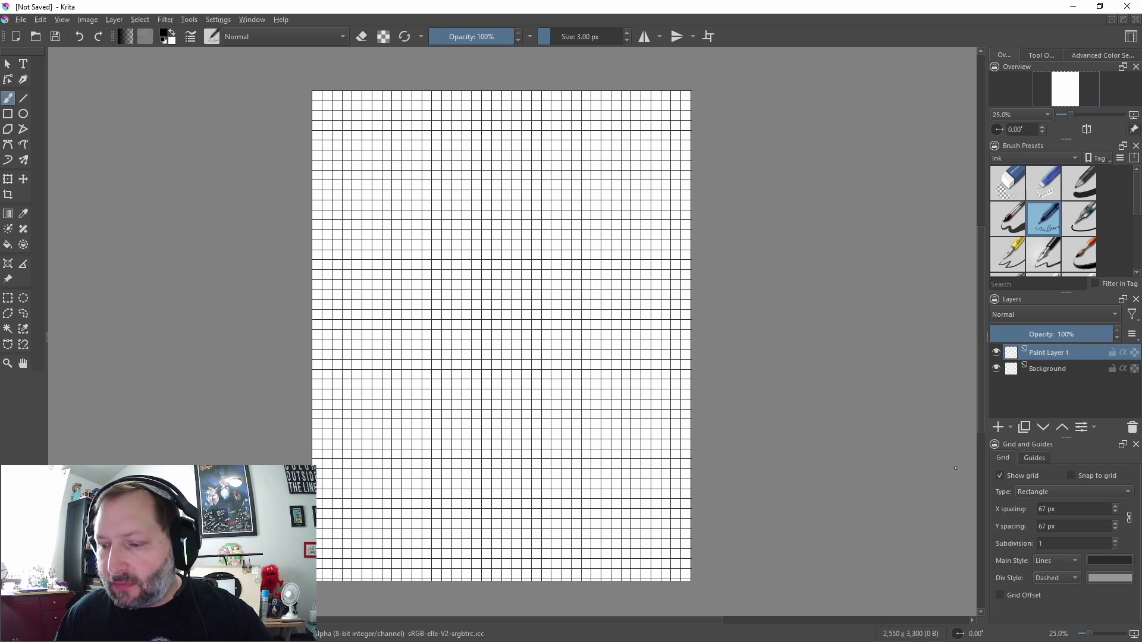
Set the grid's main style to Dots with the light grey colour #dadada
click(1063, 561)
click(1056, 575)
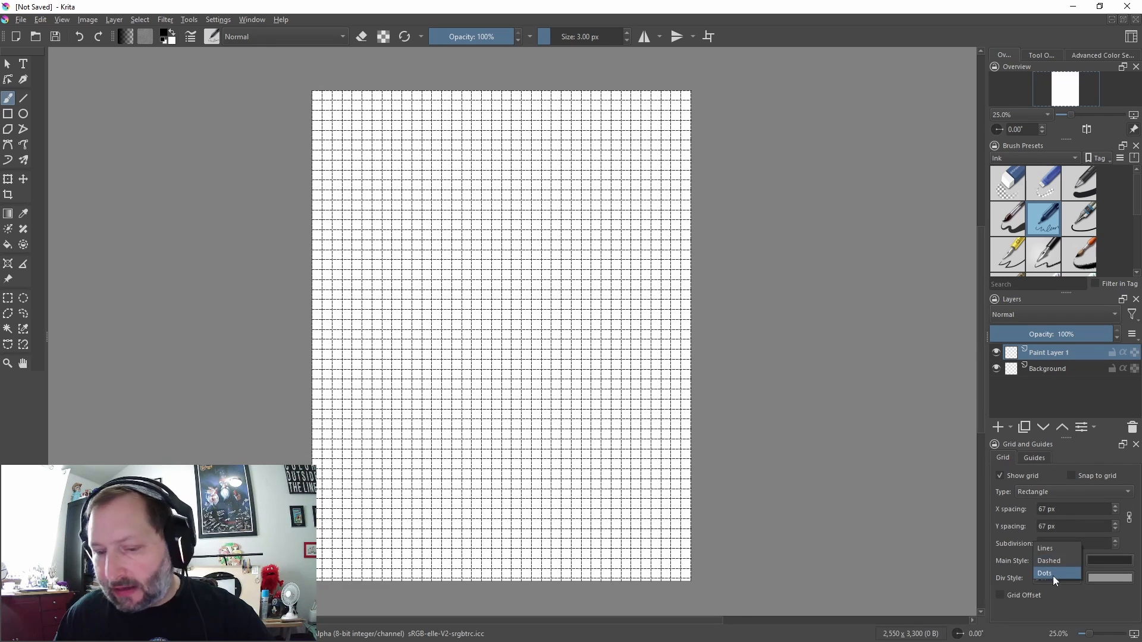
click(1102, 562)
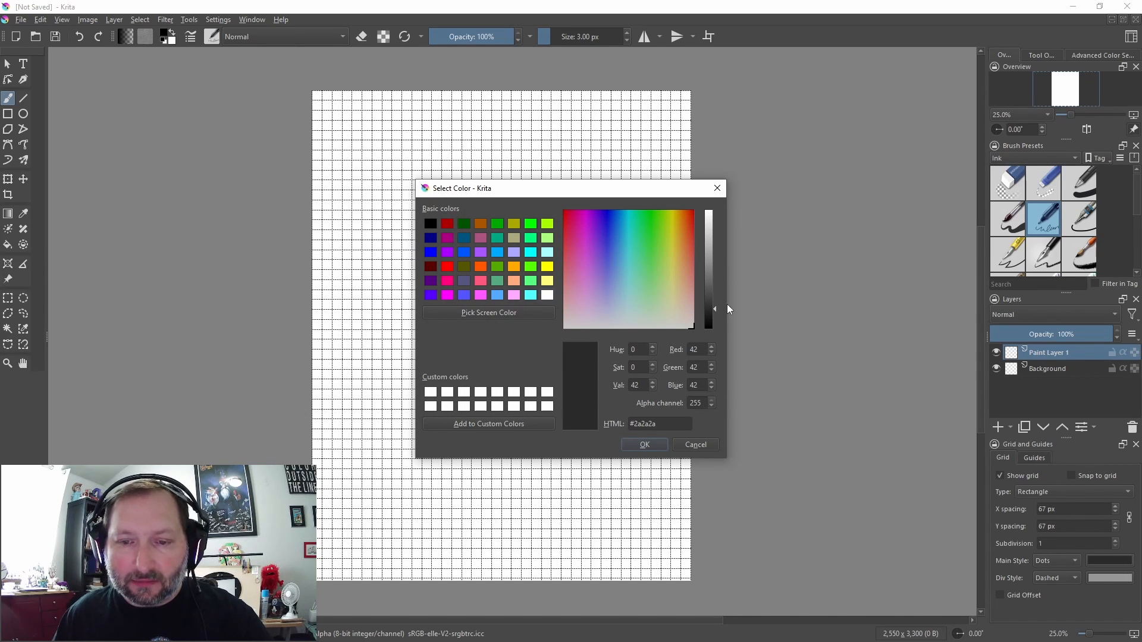
drag(714, 306, 713, 227)
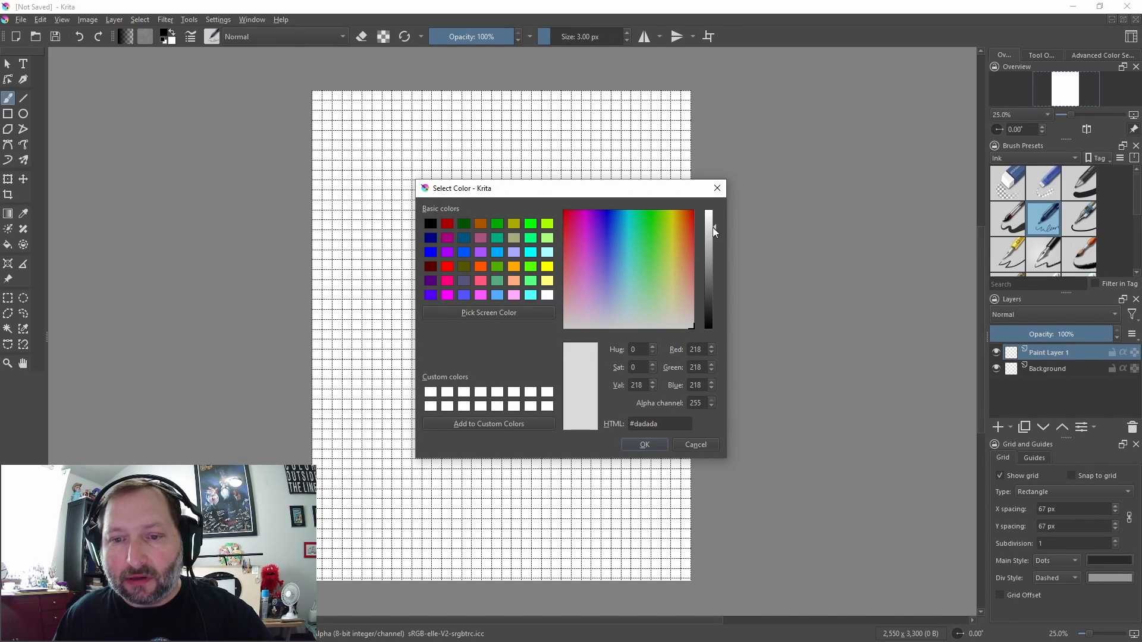
click(654, 446)
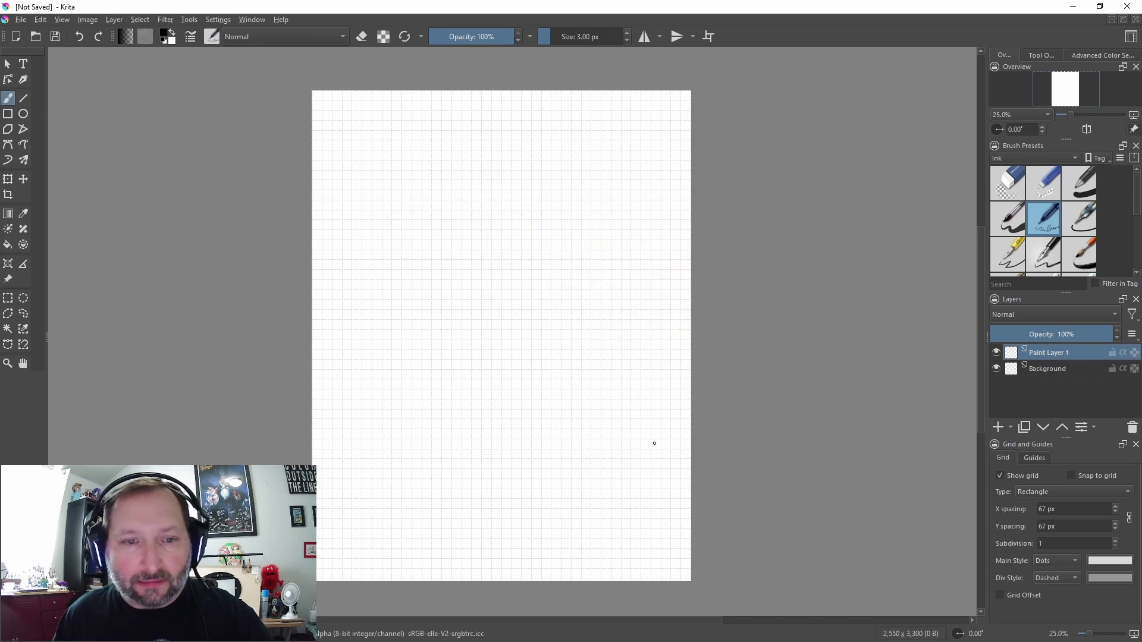
scroll(473, 361, up, 1)
drag(496, 319, 551, 390)
scroll(551, 390, down, 1)
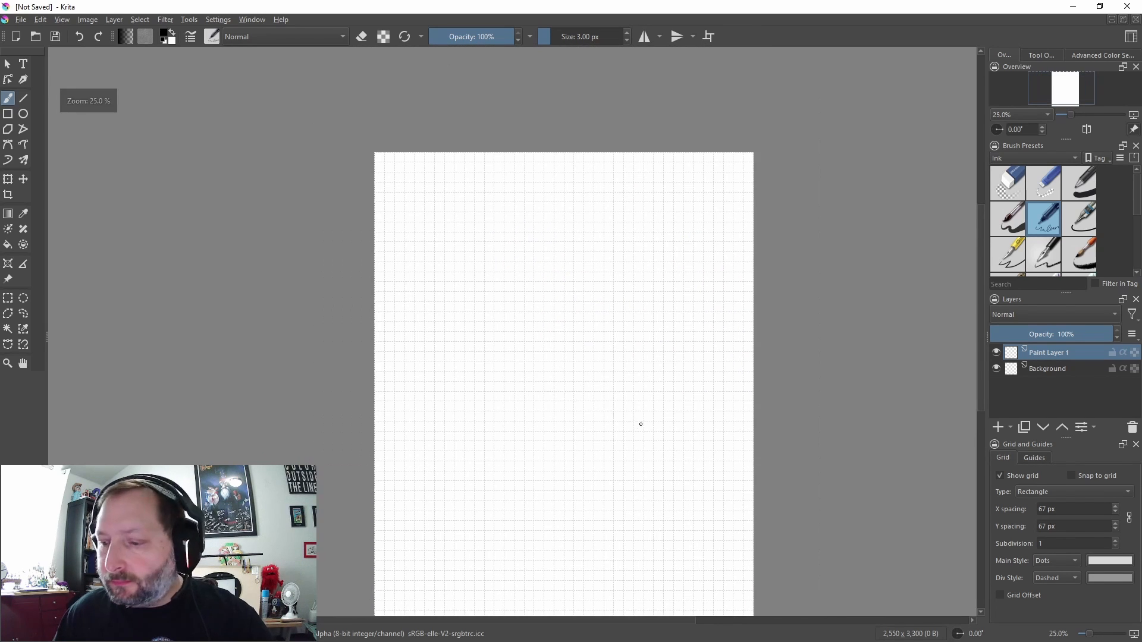
Turn on snapping to the grid for the canvas
click(1073, 475)
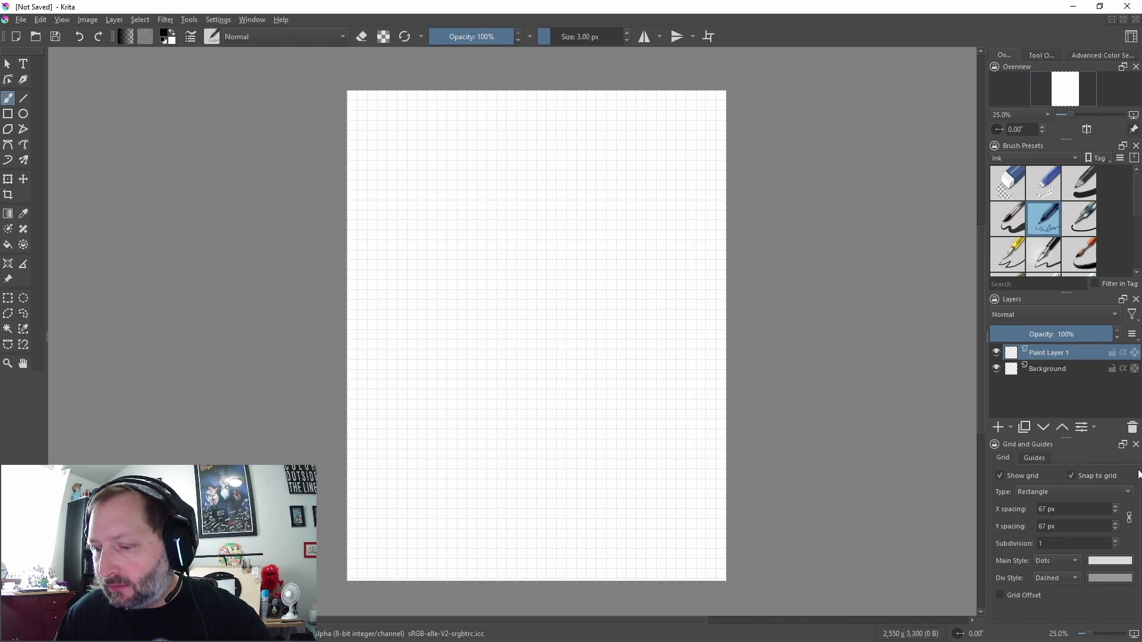
drag(557, 227, 555, 279)
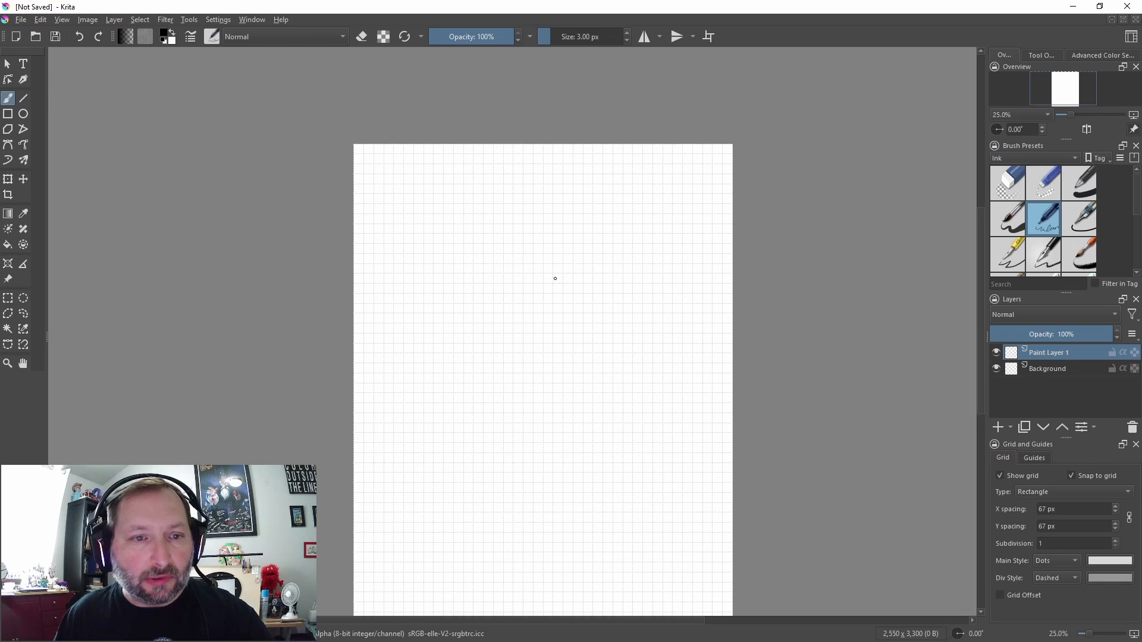
drag(631, 371, 613, 298)
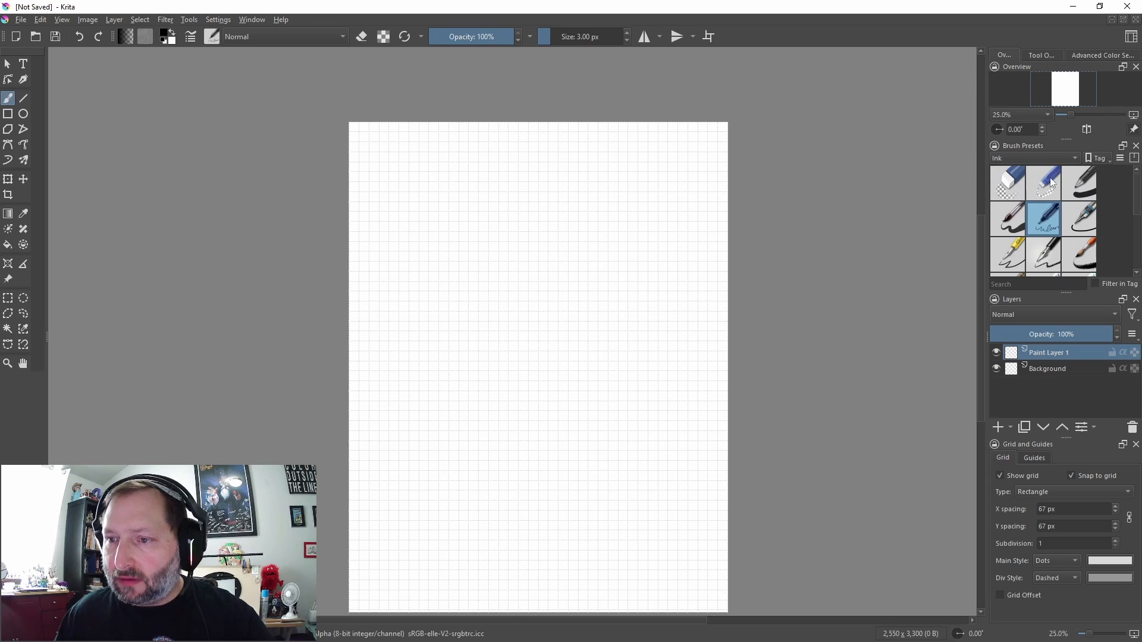
Choose the Ink brush preset category and set the pen brush's size to 10 px
click(1034, 158)
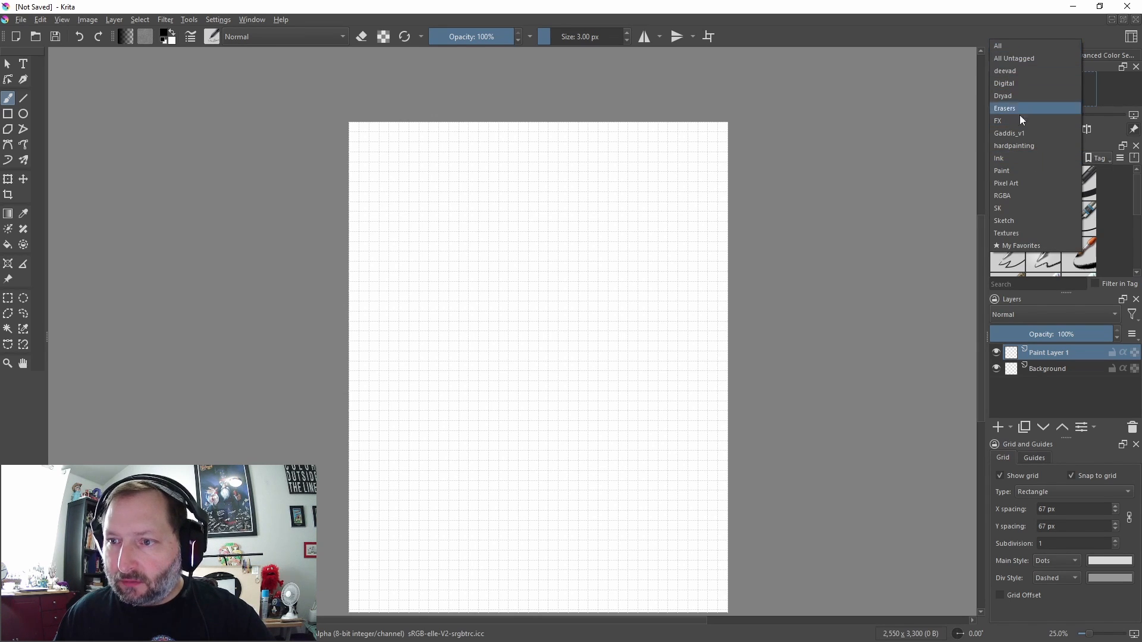
click(1008, 158)
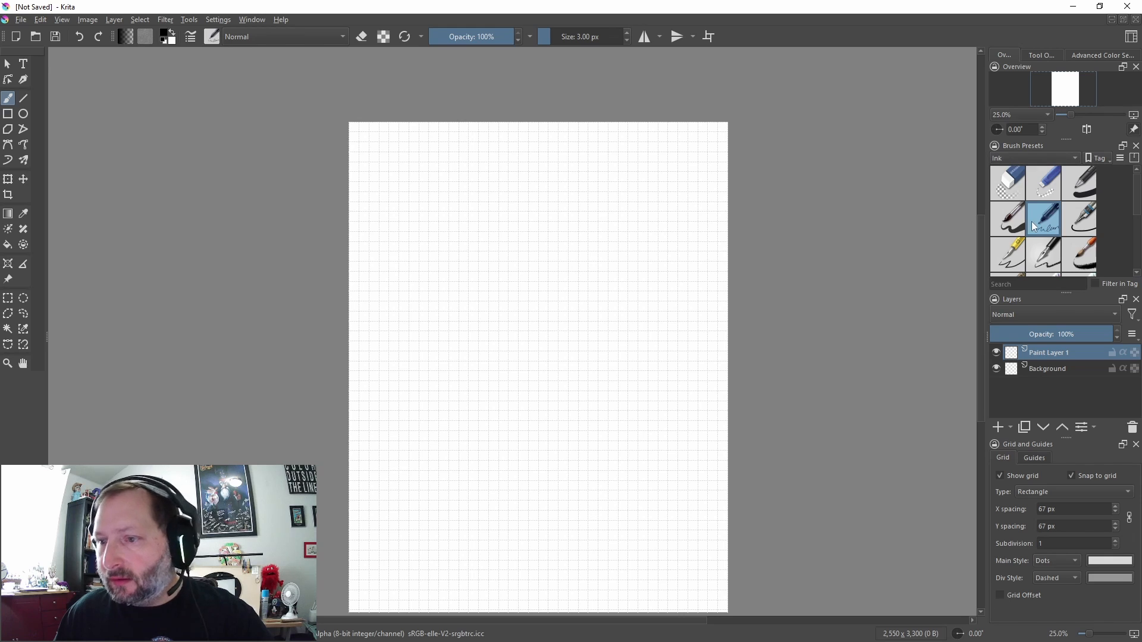
mouse_move(1038, 224)
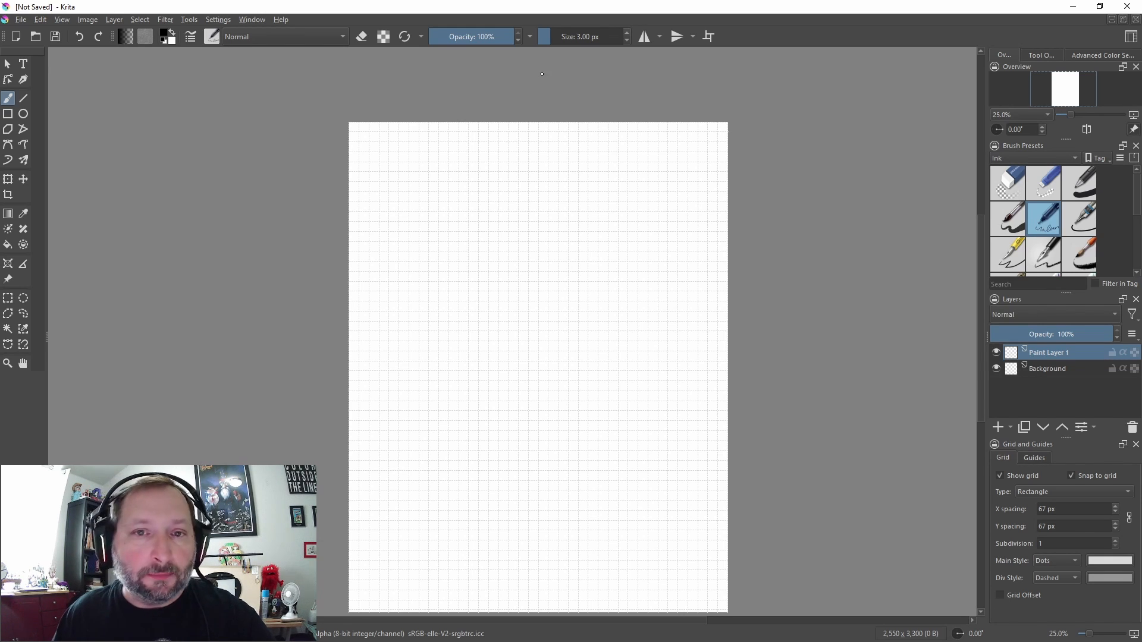
drag(591, 37, 611, 36)
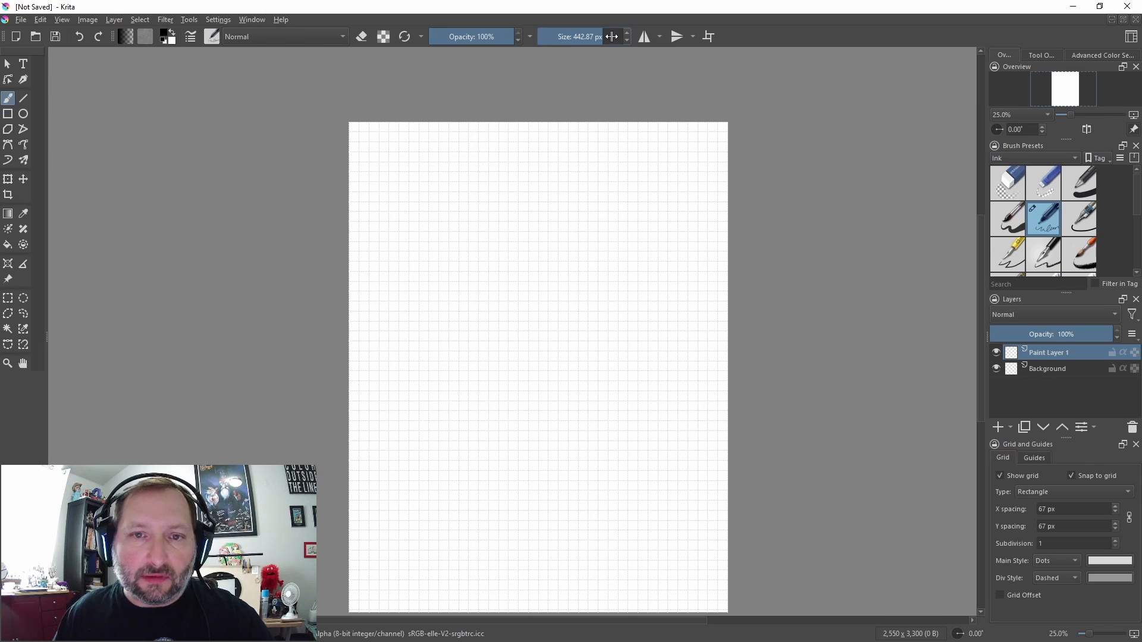
text(10)
key(Return)
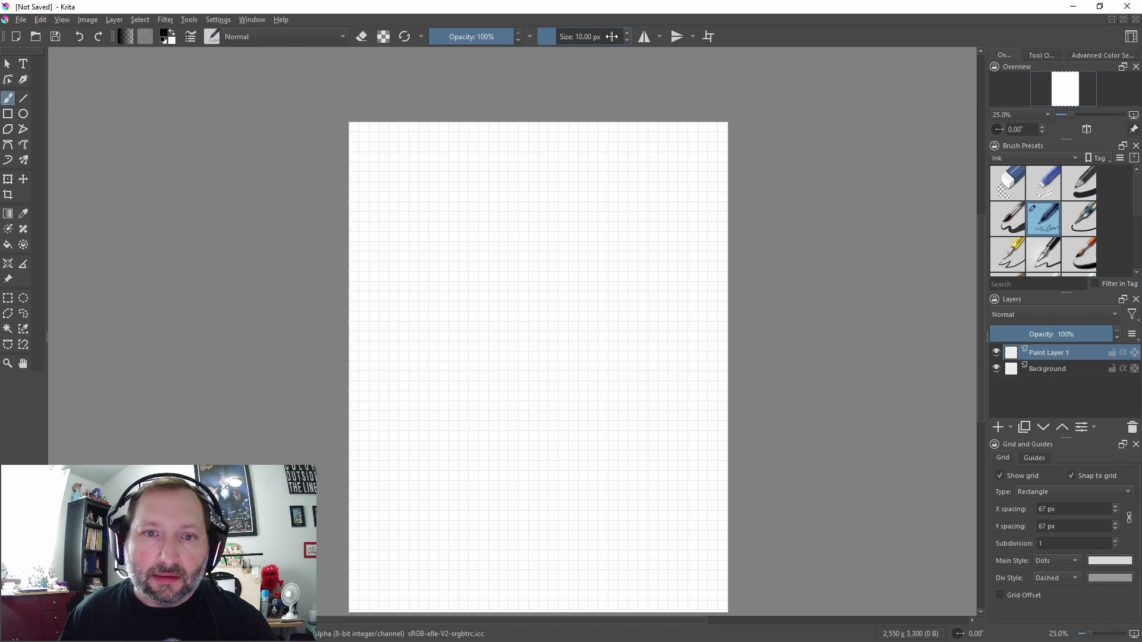
Check the black foreground colour without changing it, and swap the foreground and background colours
click(169, 36)
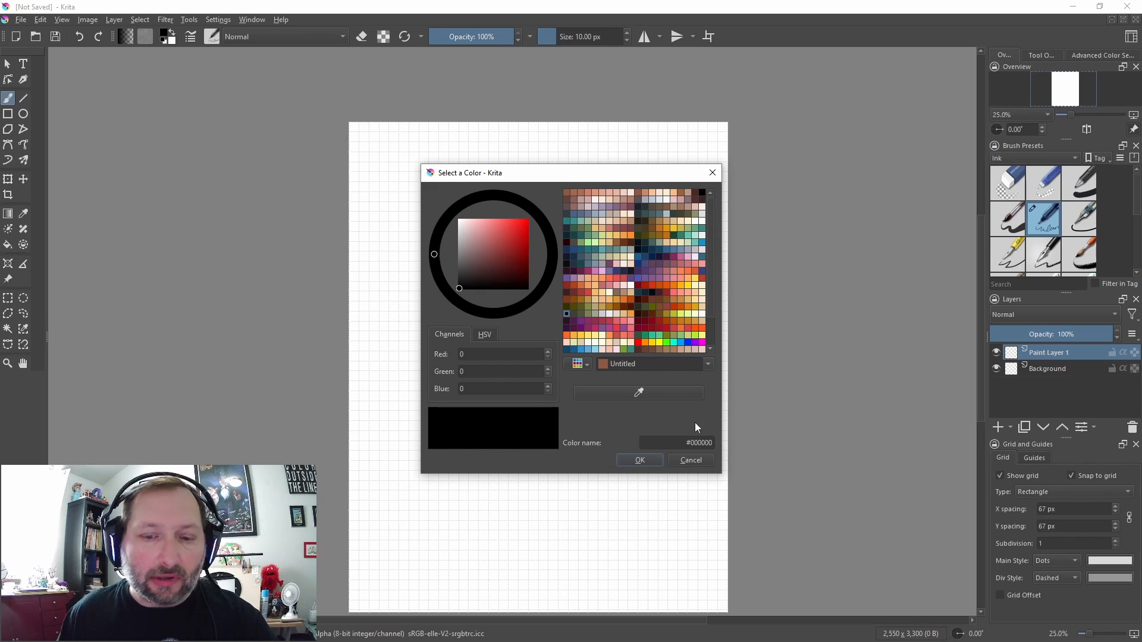
click(691, 459)
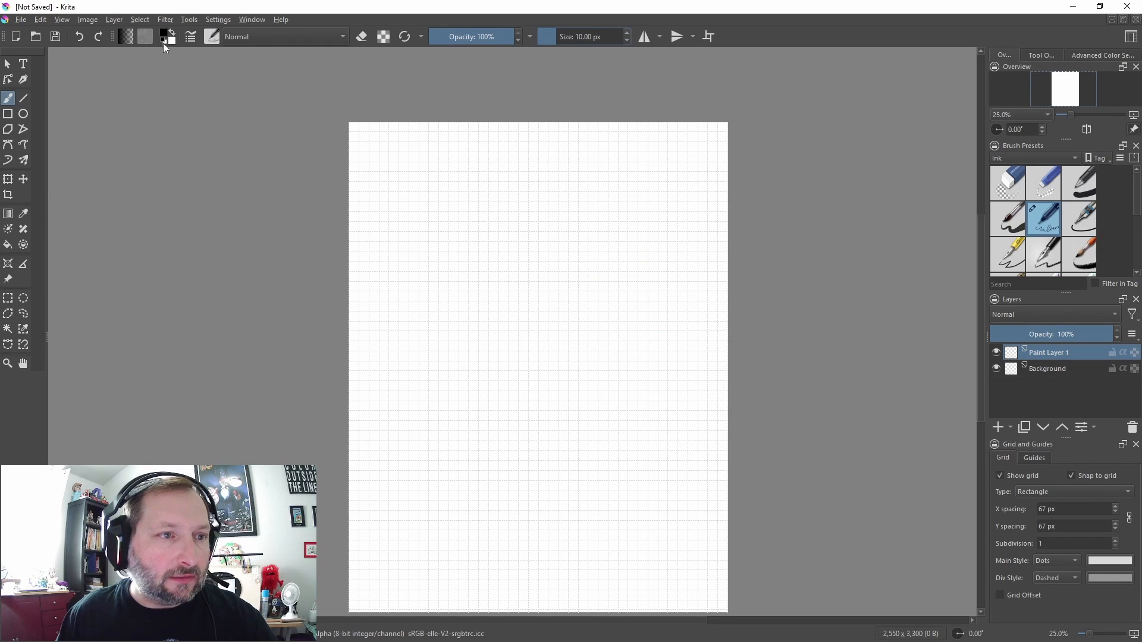
key(x)
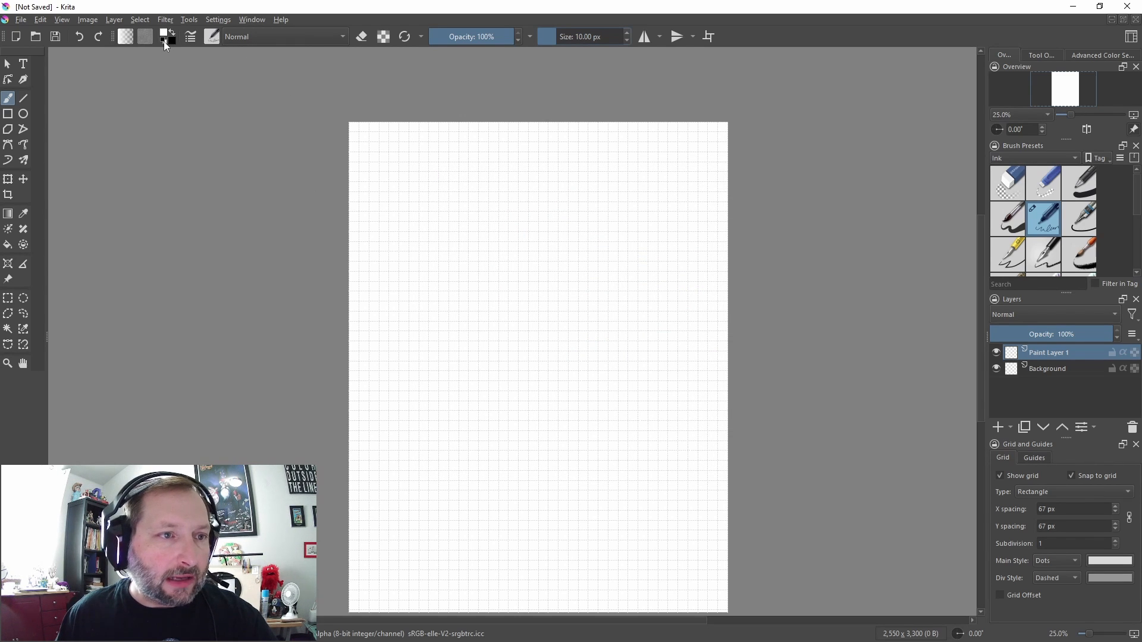
Restore black as the foreground colour and draw a rectangle 14 by 8 grid squares, one grid square in from the page's upper-left corner
click(163, 41)
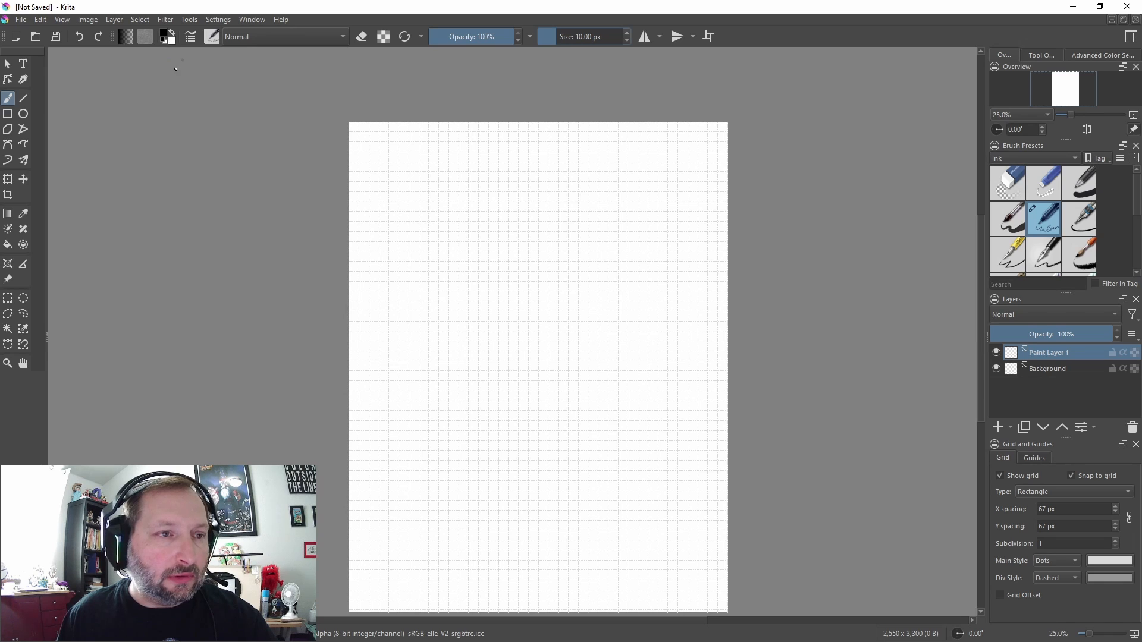
click(8, 114)
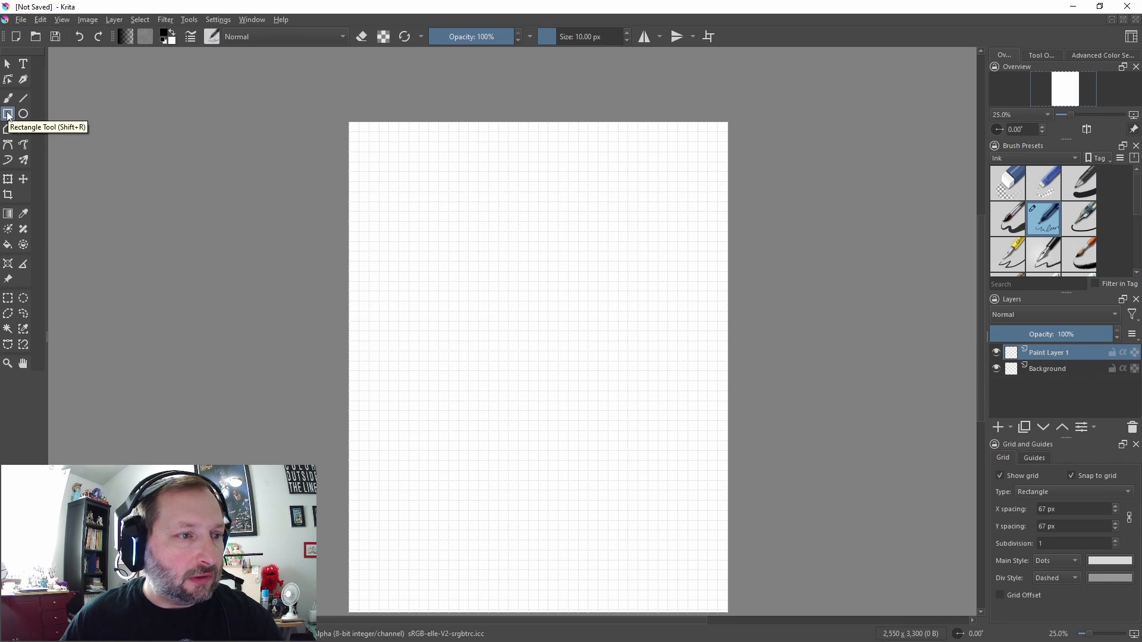
scroll(361, 167, up, 1)
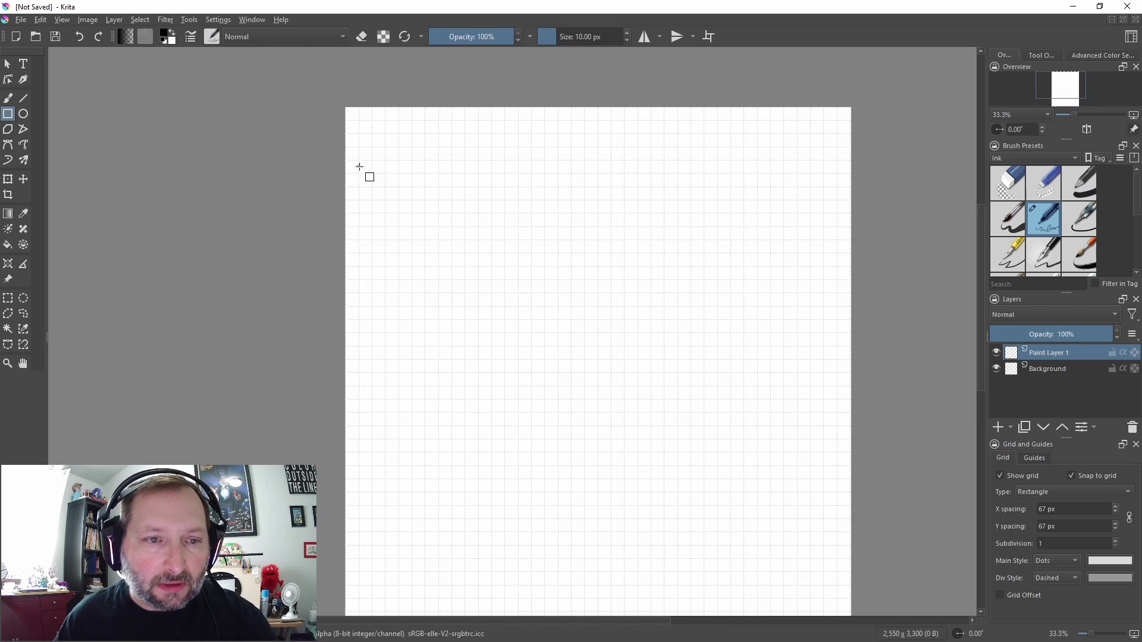
drag(374, 150, 225, 176)
scroll(378, 265, up, 1)
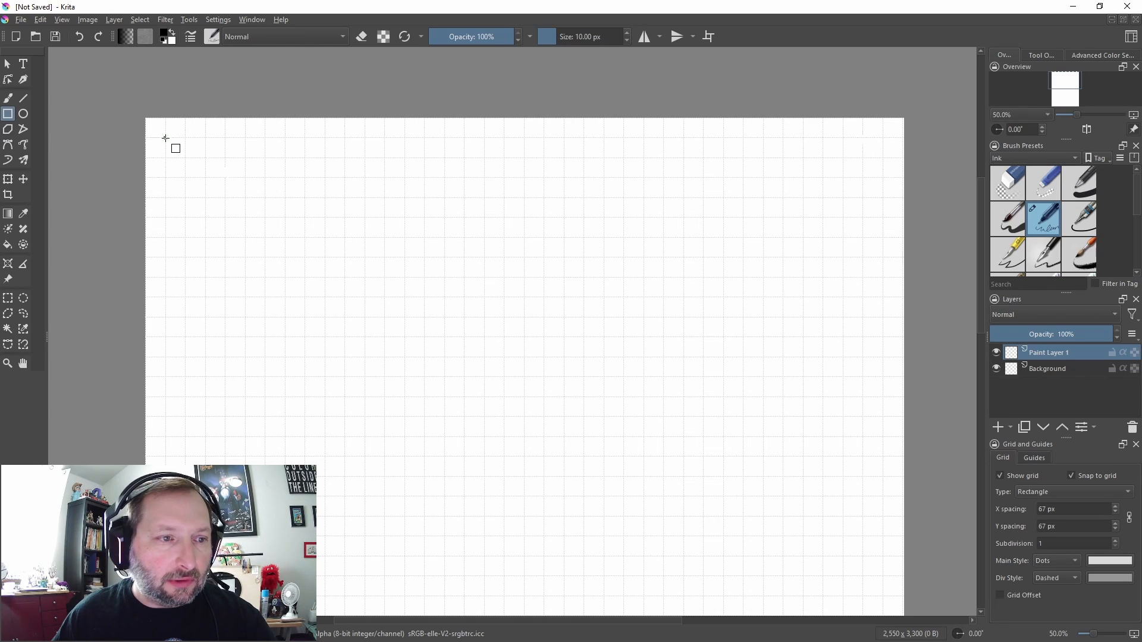
drag(165, 138, 165, 138)
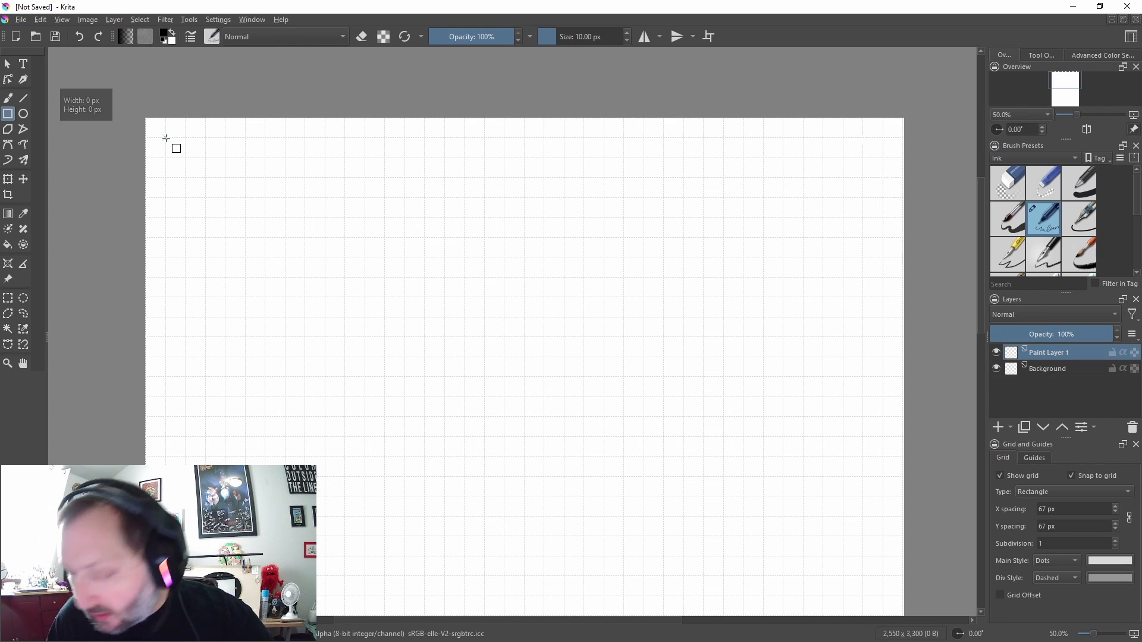
drag(166, 138, 441, 295)
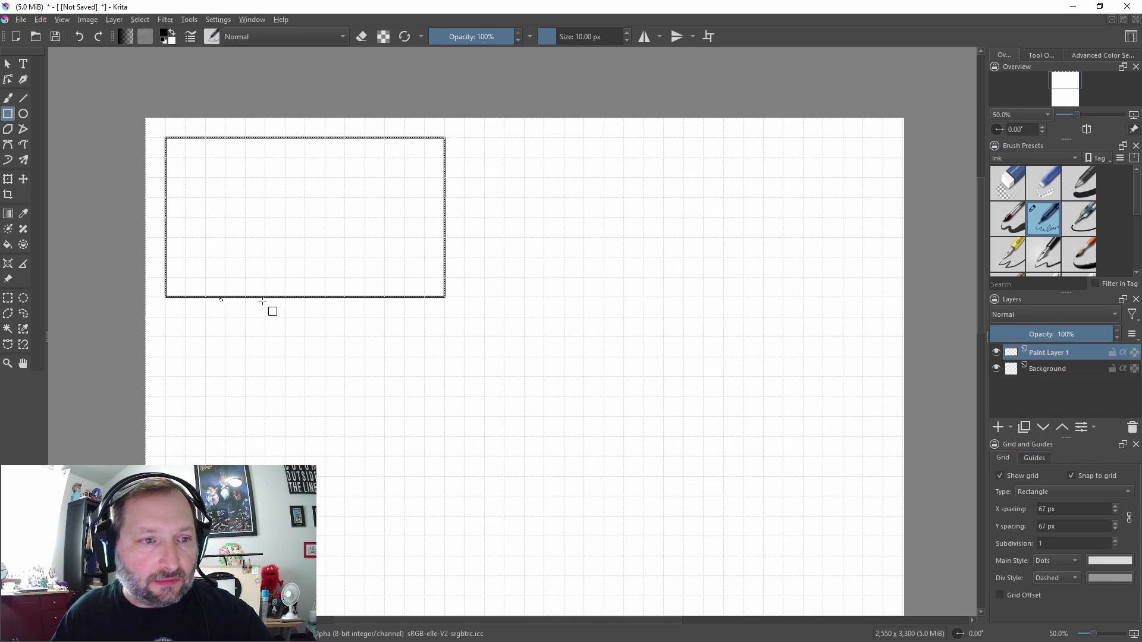
Draw a 2 by 2 grid-square box one grid square right of the rectangle, aligned with its upper edge
drag(494, 242, 423, 270)
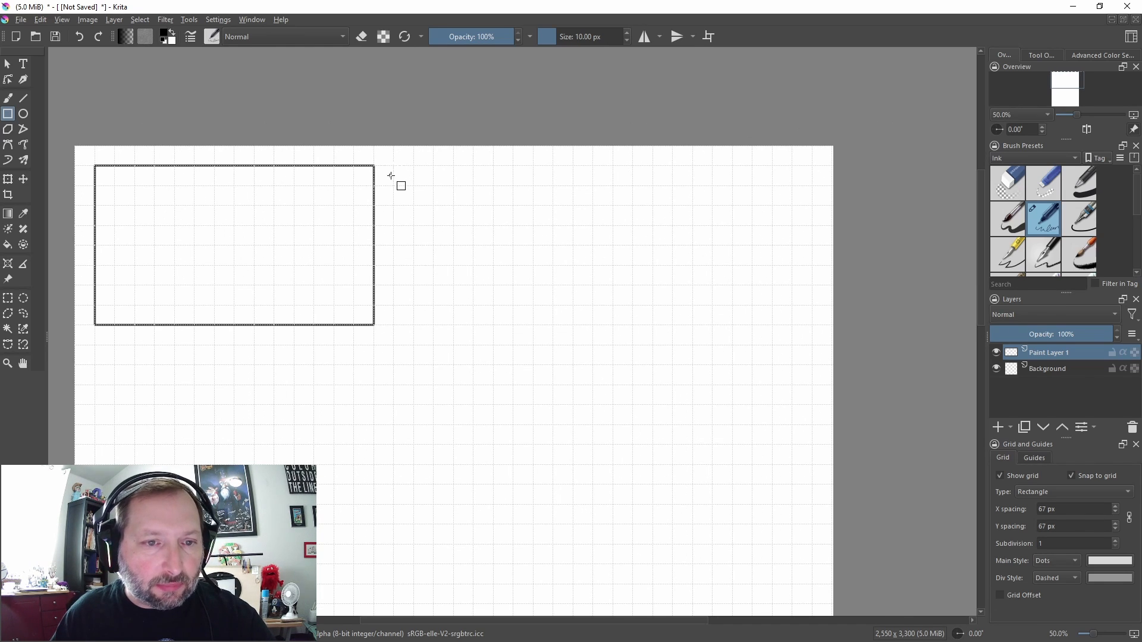
drag(395, 167, 433, 202)
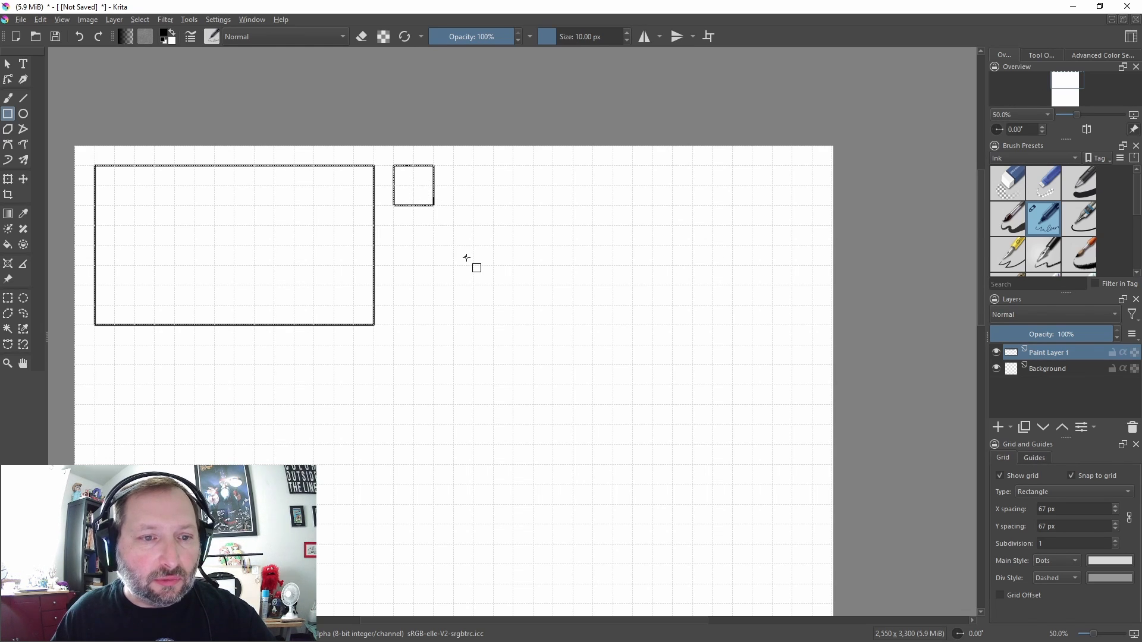
drag(439, 268, 475, 251)
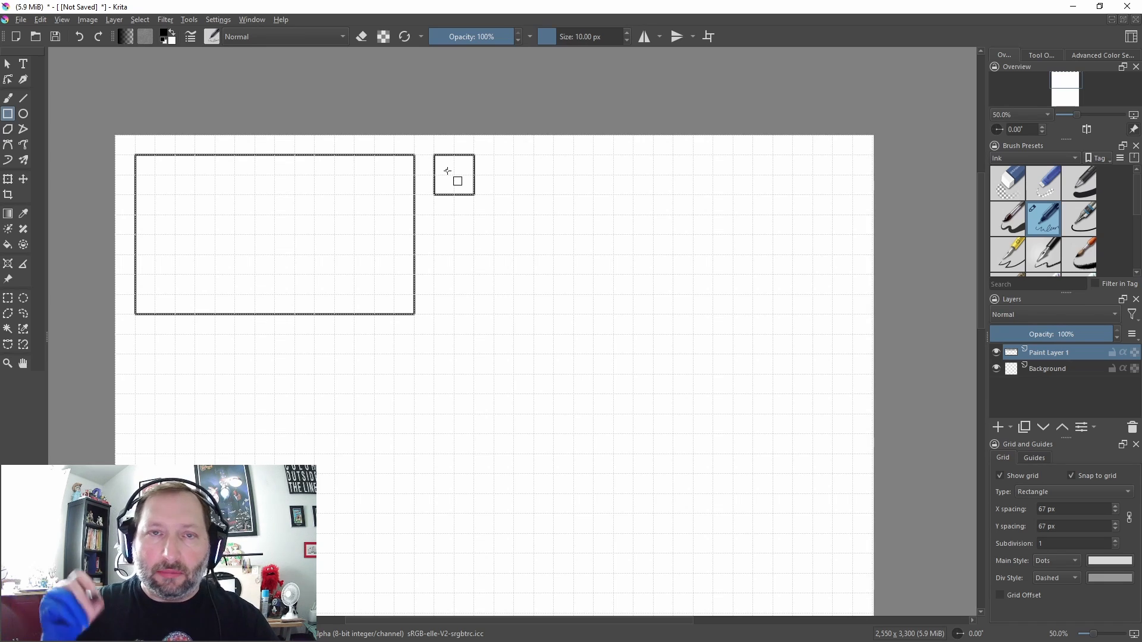
drag(586, 298, 569, 291)
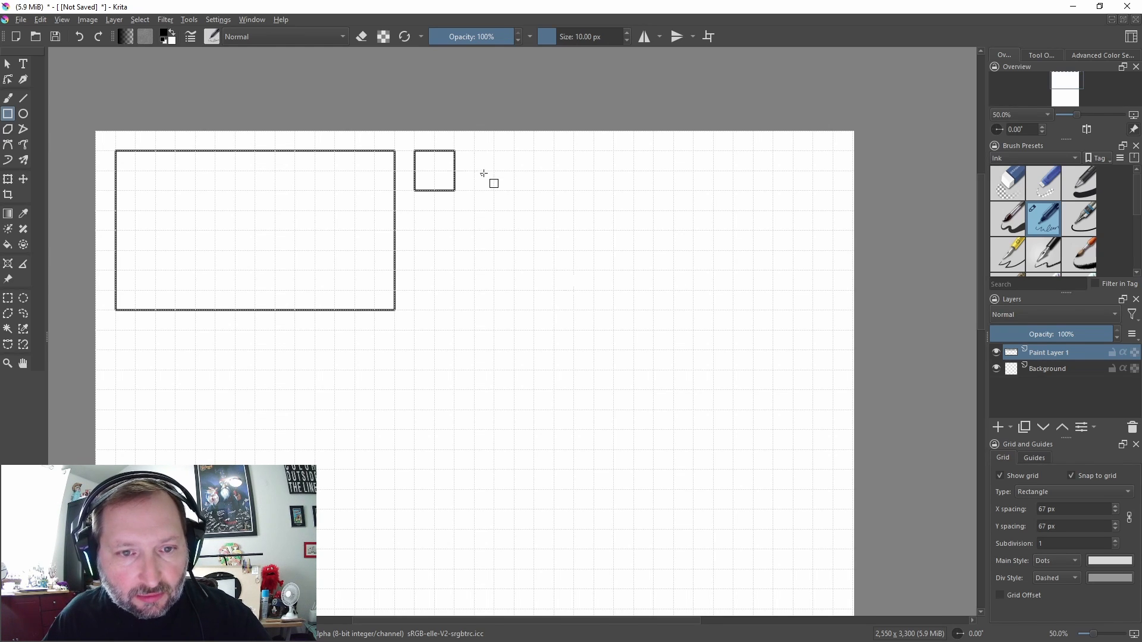
Draw a matching 14 by 8 rectangle and 2 by 2 box in the page's right half, starting two grid squares past the first box
drag(493, 150, 519, 164)
drag(533, 165, 773, 310)
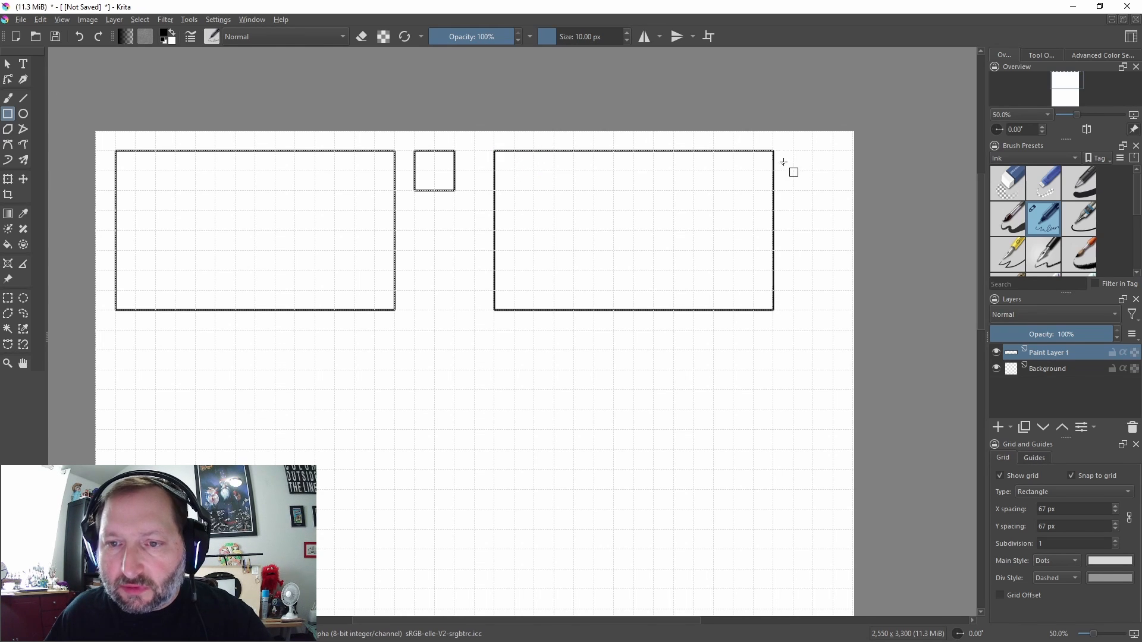
drag(793, 149, 832, 189)
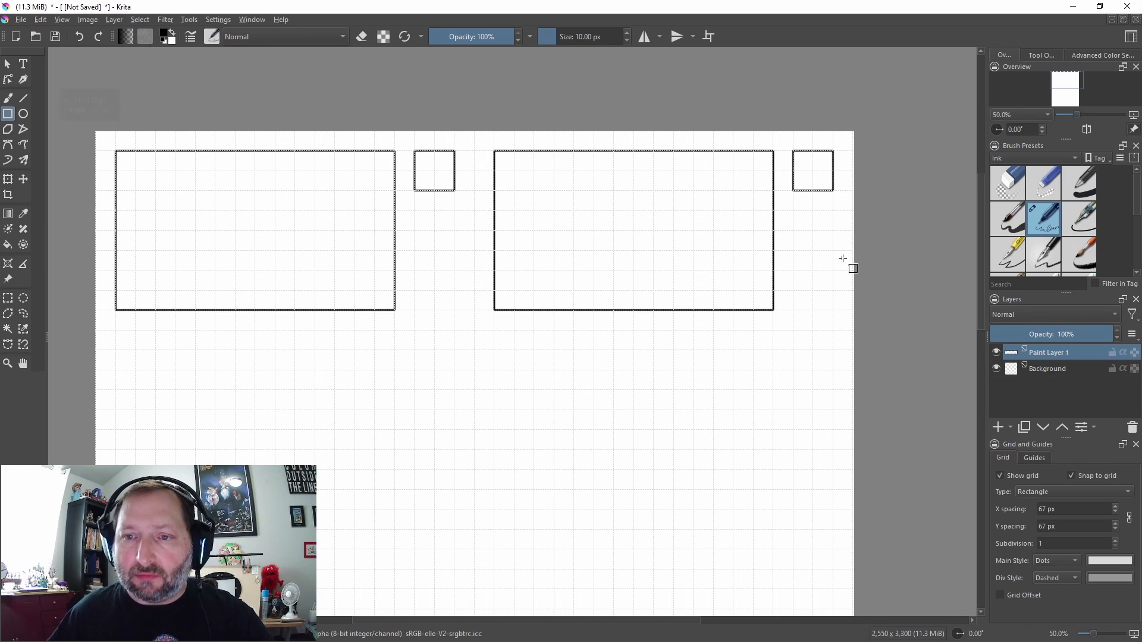
Duplicate Paint Layer 1 and move the copy straight down as a second row, three grid squares below the first
drag(443, 499, 524, 366)
scroll(493, 437, down, 1)
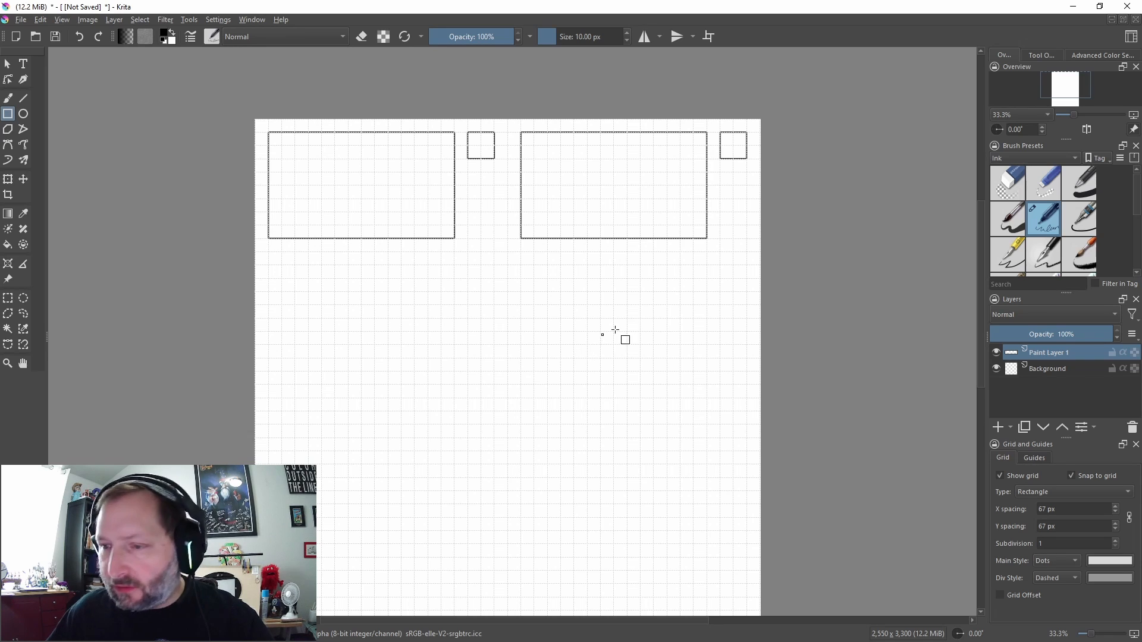
right_click(1048, 356)
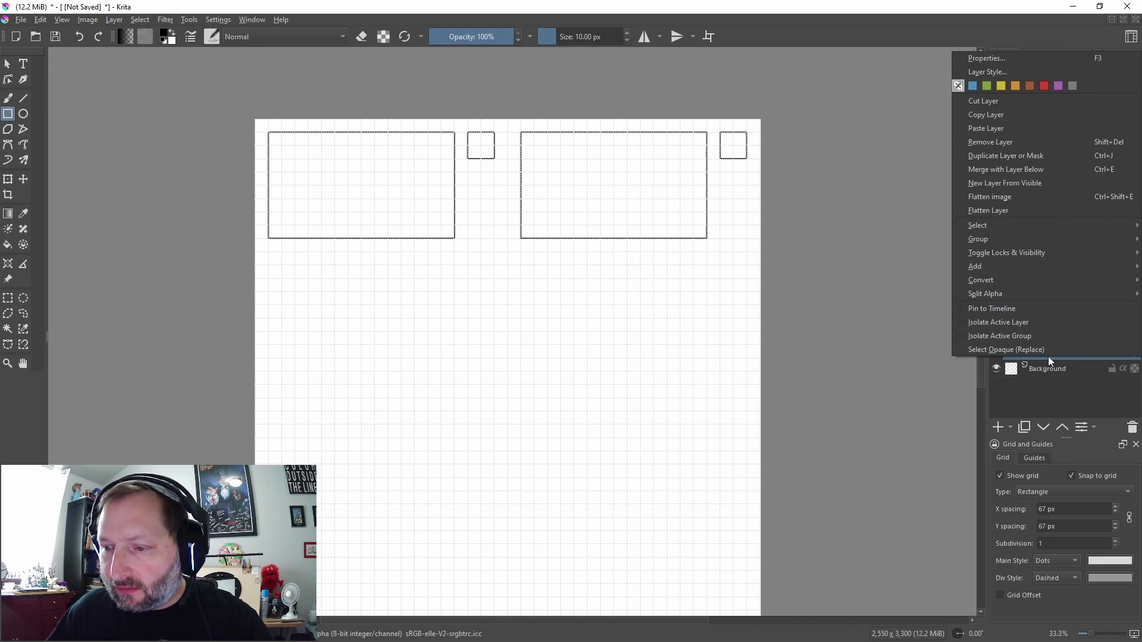
click(1000, 155)
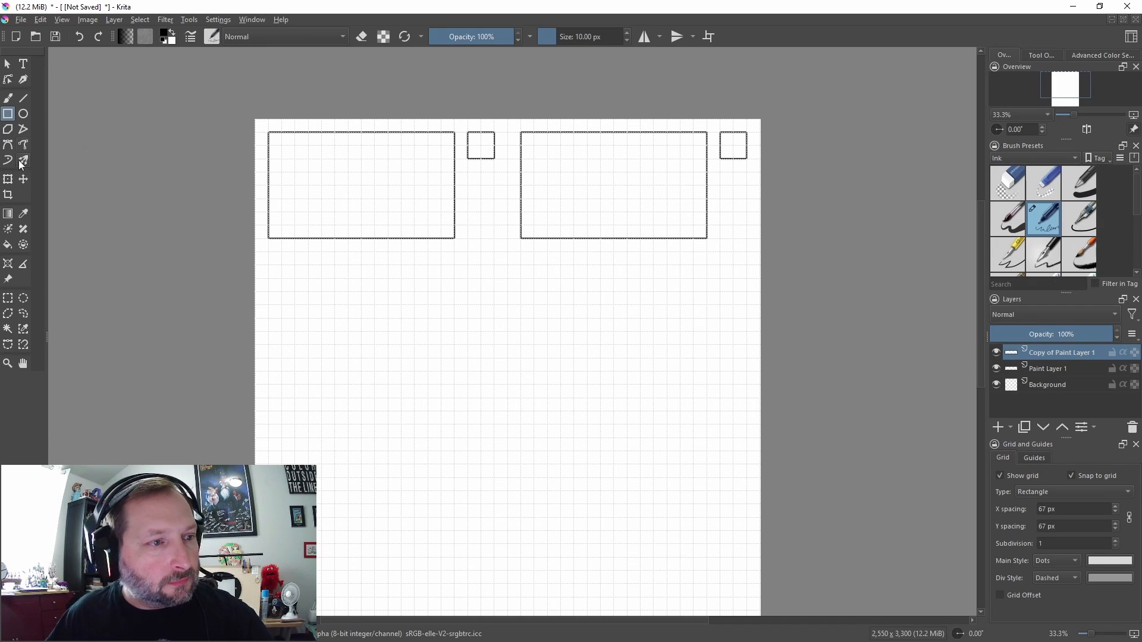
click(9, 180)
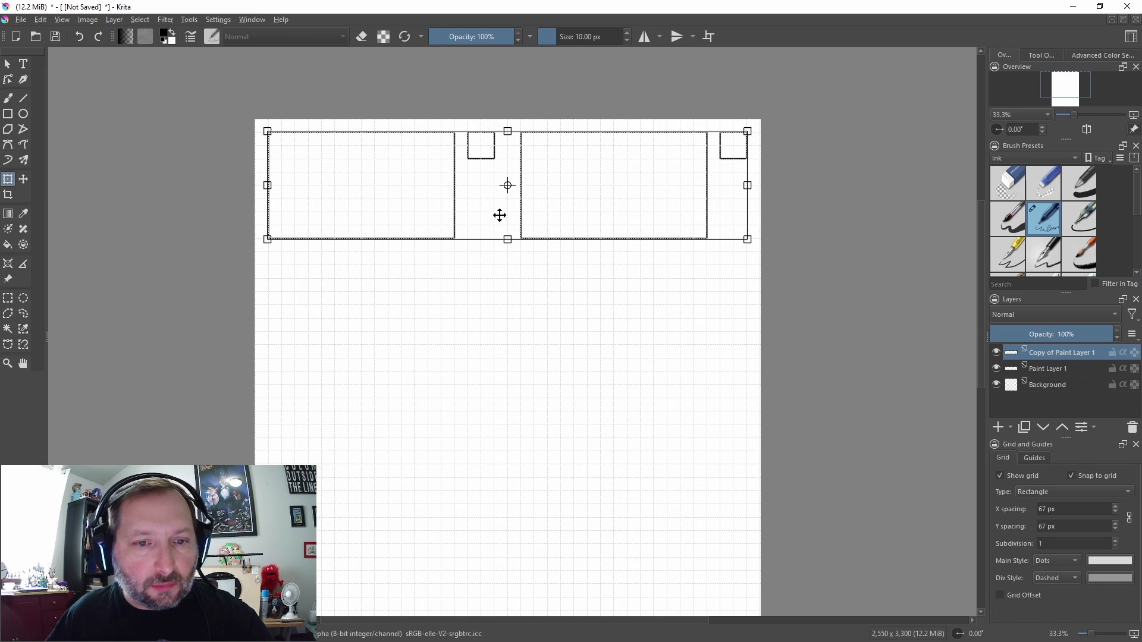
drag(483, 197, 483, 333)
Merge the copied row with the layer below and duplicate the resulting two-row layer
drag(579, 408, 604, 288)
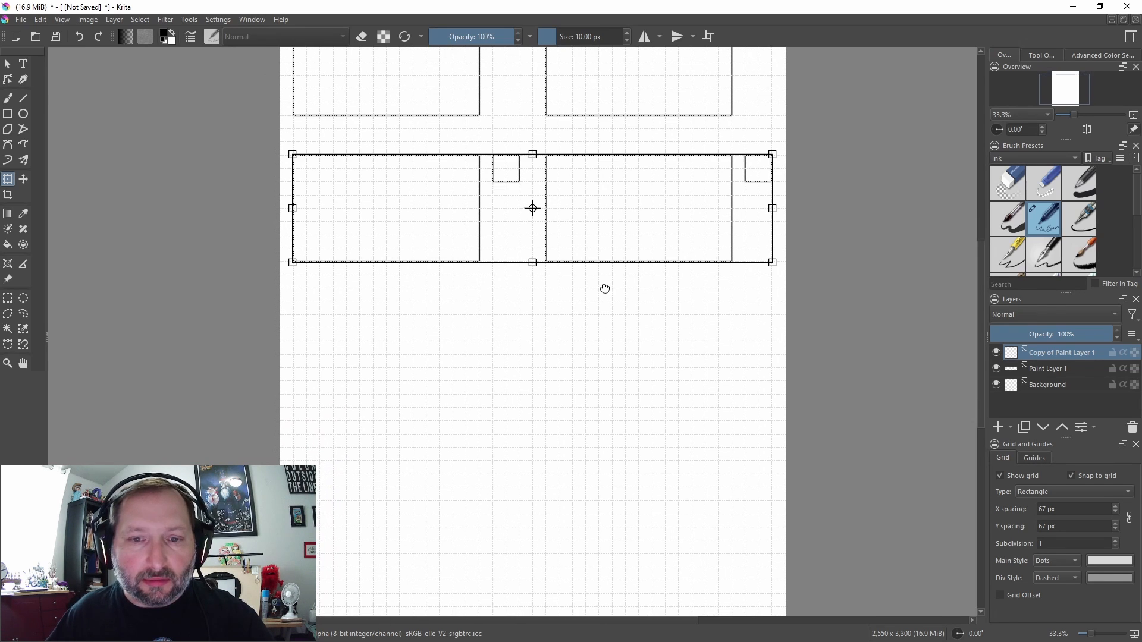
right_click(1040, 356)
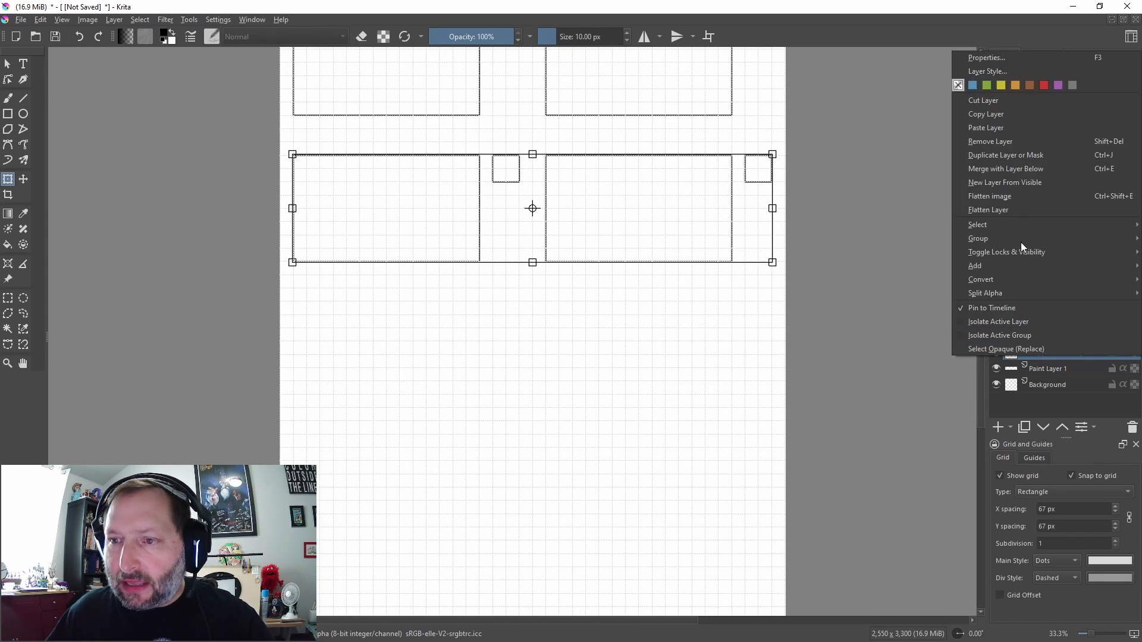
click(1001, 168)
right_click(1041, 353)
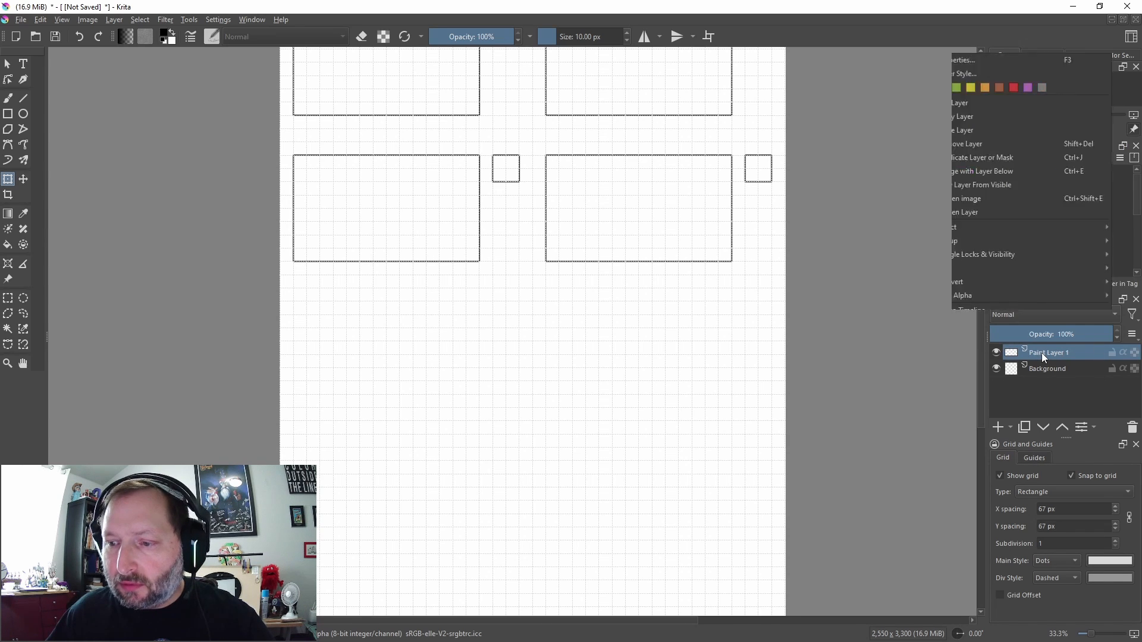
click(993, 152)
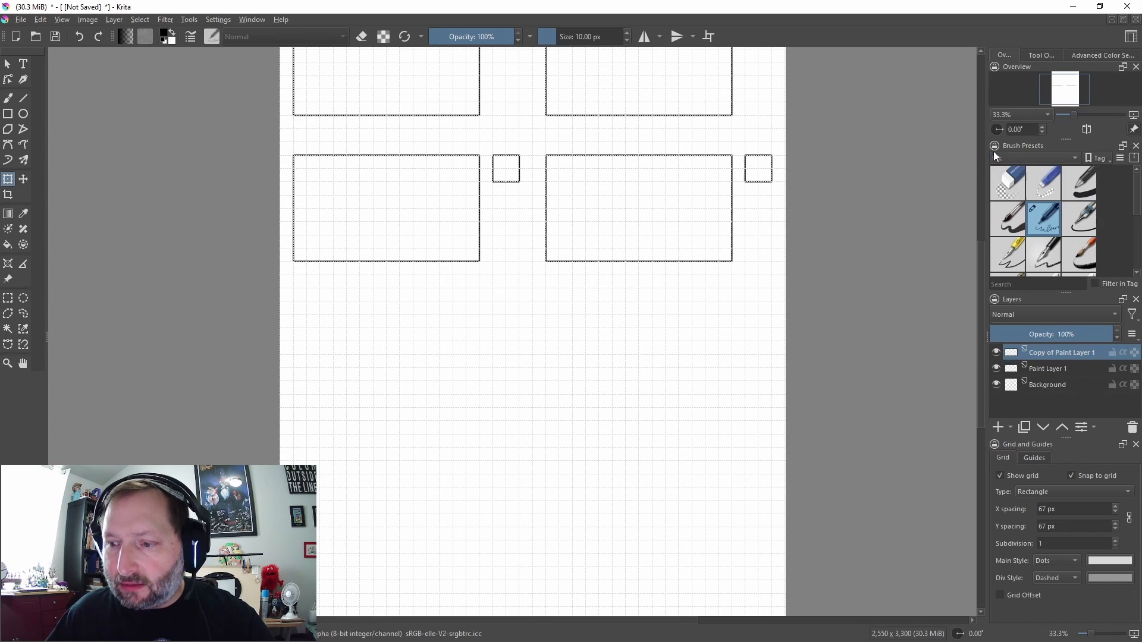
Move the duplicated two rows down to form rows three and four with equal spacing, and merge them with the layer below
click(544, 214)
drag(545, 200, 542, 484)
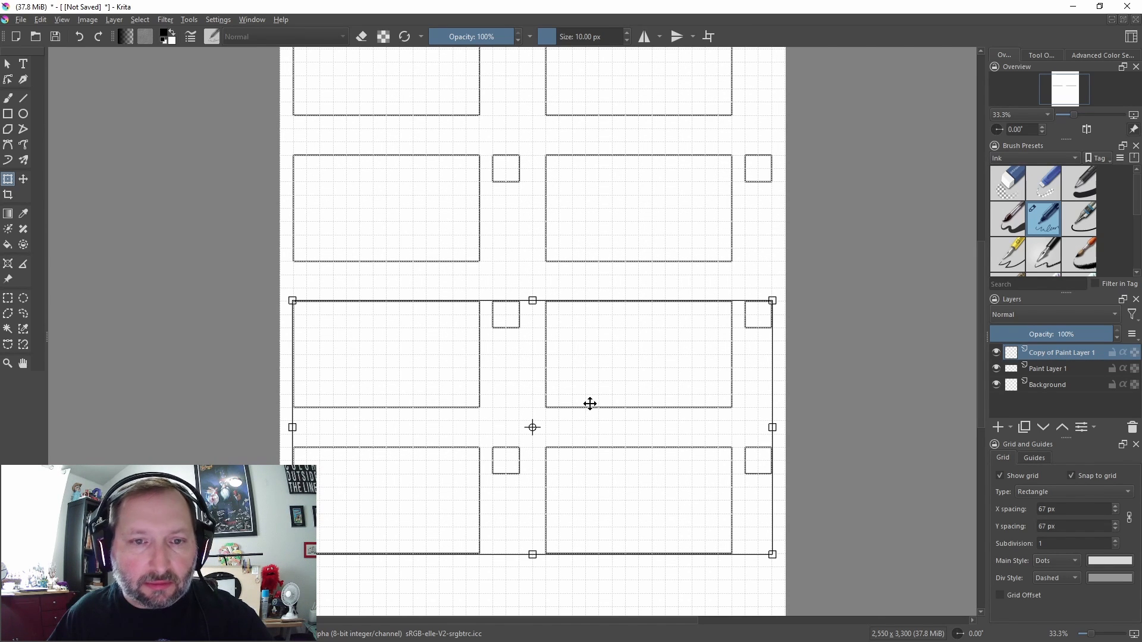
right_click(1058, 355)
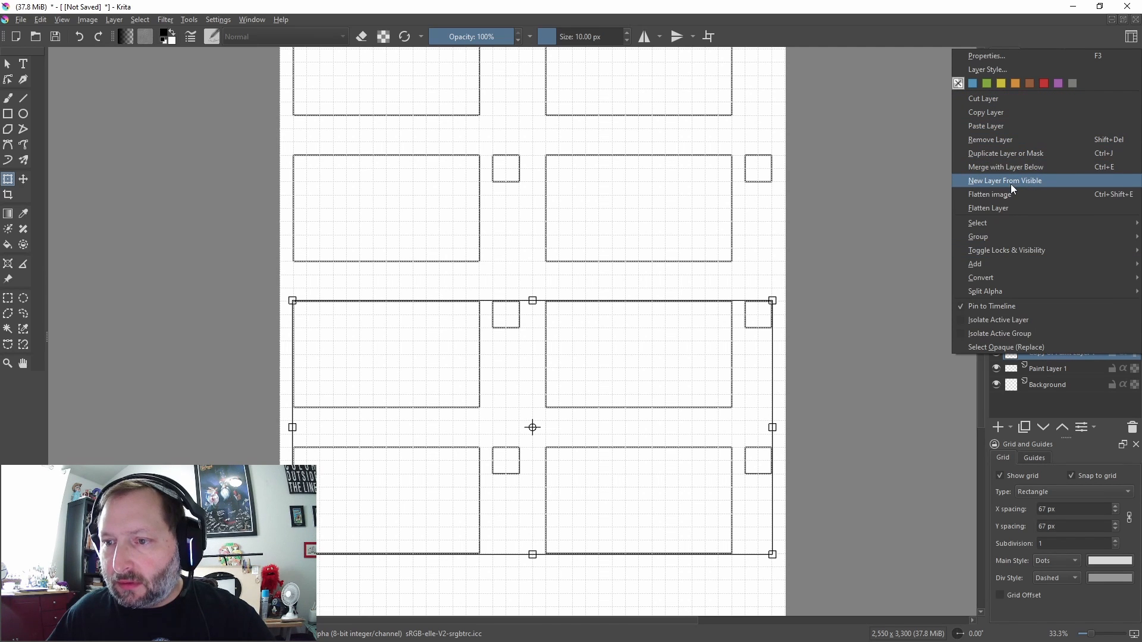
click(1009, 166)
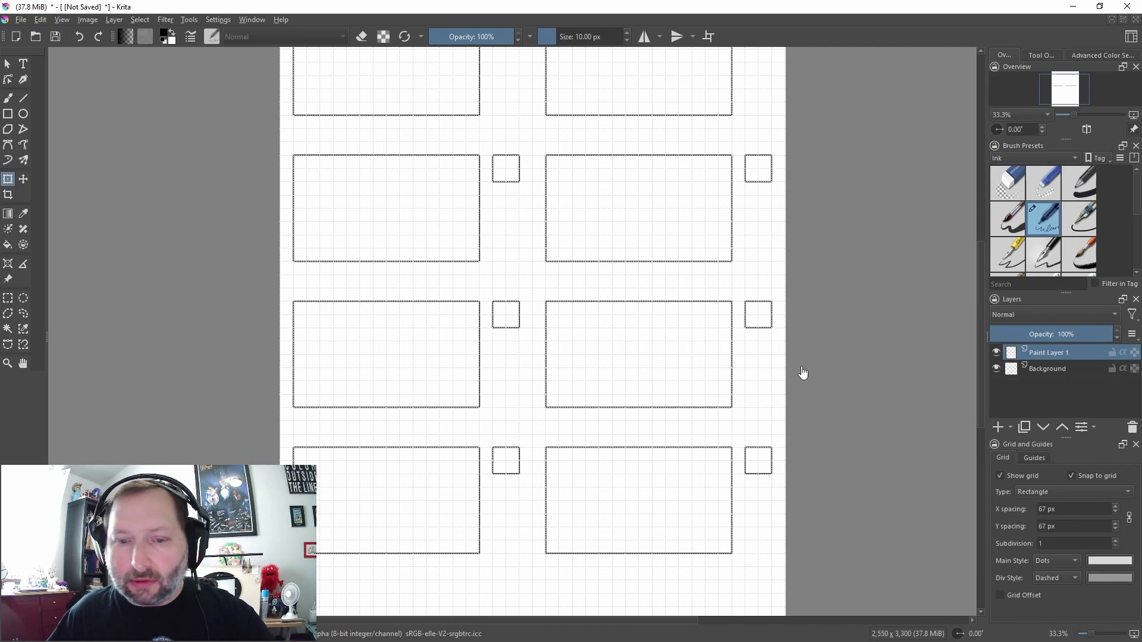
Draw a centred rectangle 1,876 px wide and 201 px high near the page's lower edge, three grid squares below the last row
scroll(619, 400, down, 3)
scroll(618, 400, up, 2)
scroll(593, 370, down, 1)
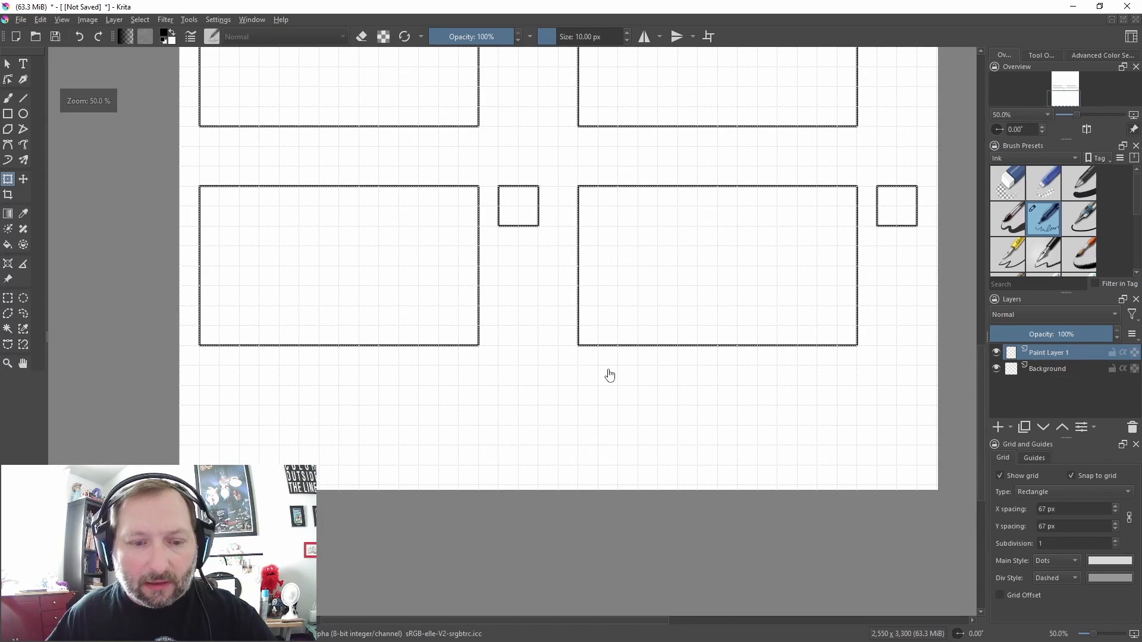
drag(610, 379, 597, 381)
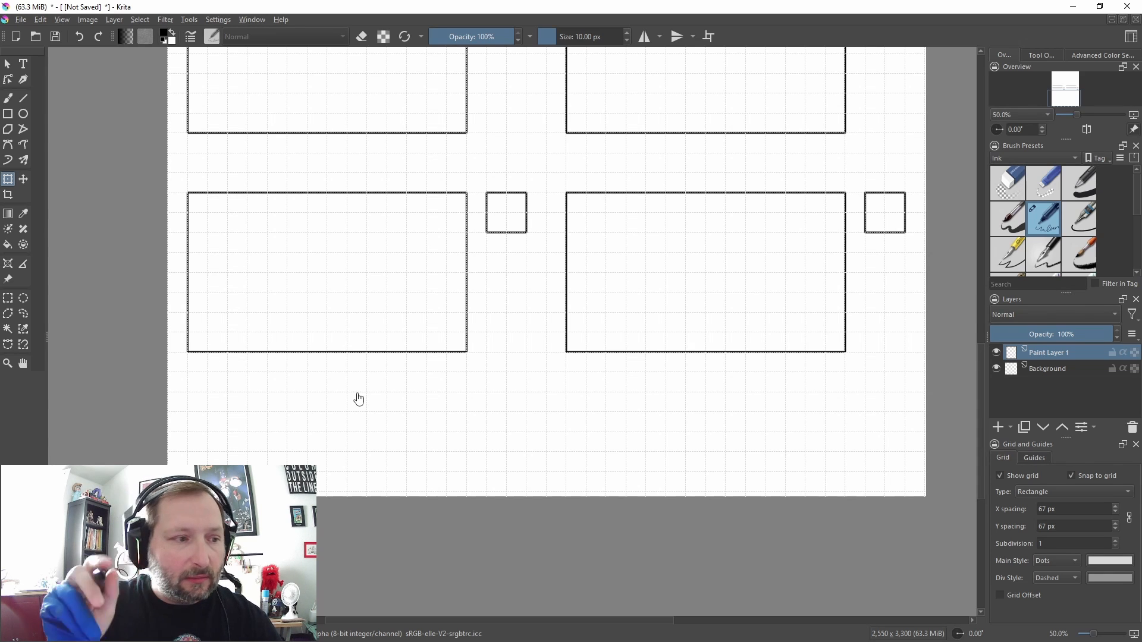
click(7, 114)
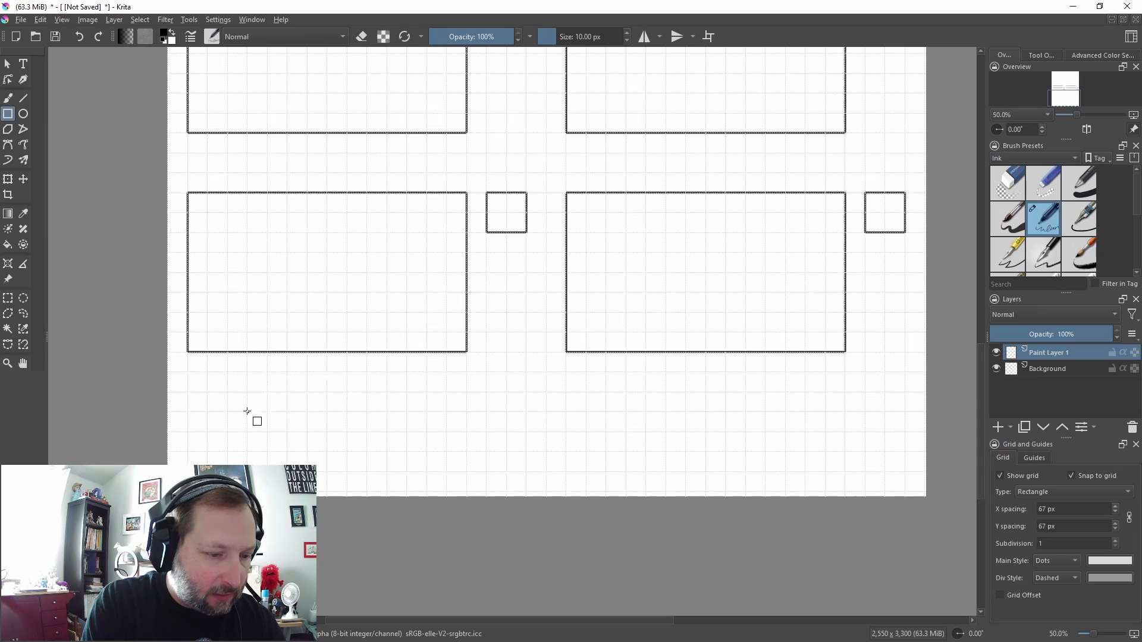
drag(247, 411, 826, 475)
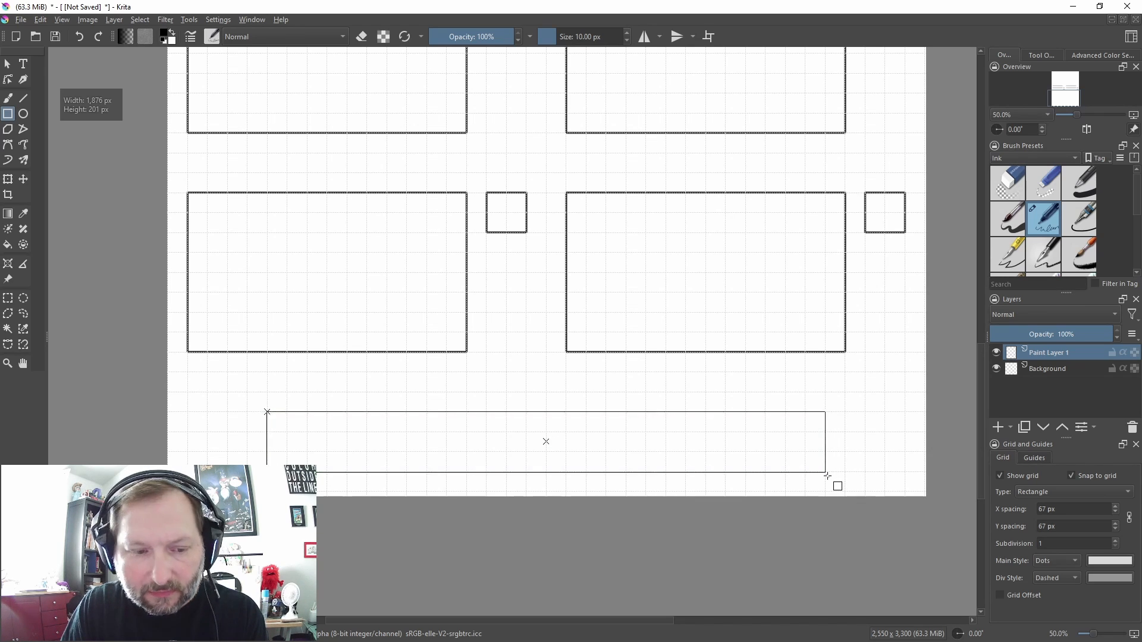
Draw two horizontal lines 804 px long, one grid square apart, in the gap beneath the upper-left rectangle
scroll(267, 189, down, 2)
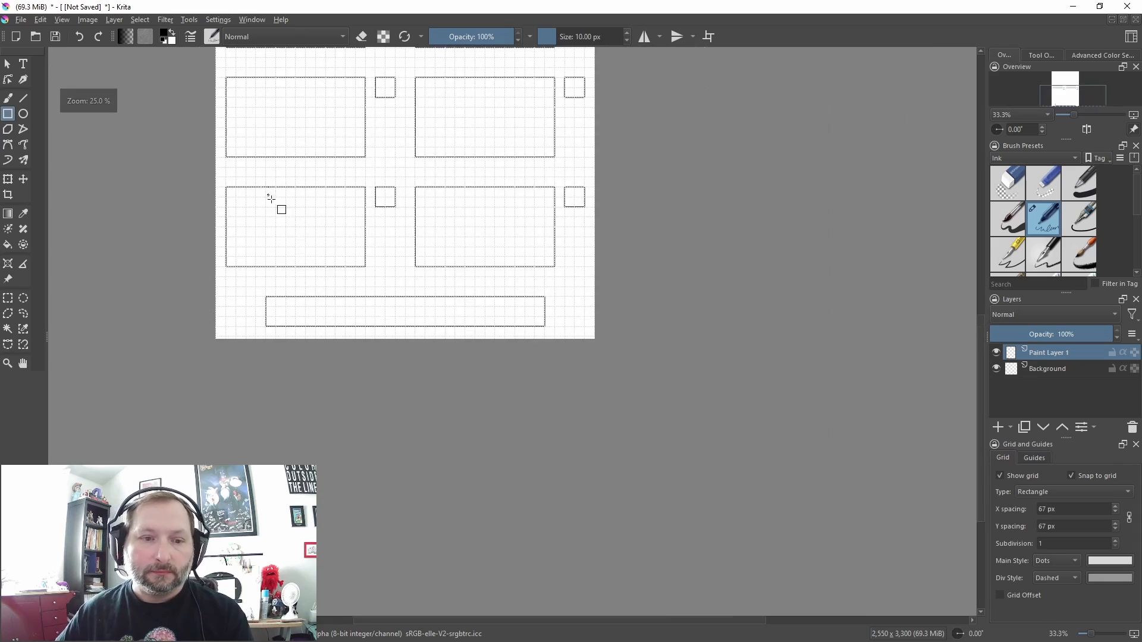
drag(405, 278, 497, 473)
scroll(484, 376, up, 1)
drag(454, 305, 527, 477)
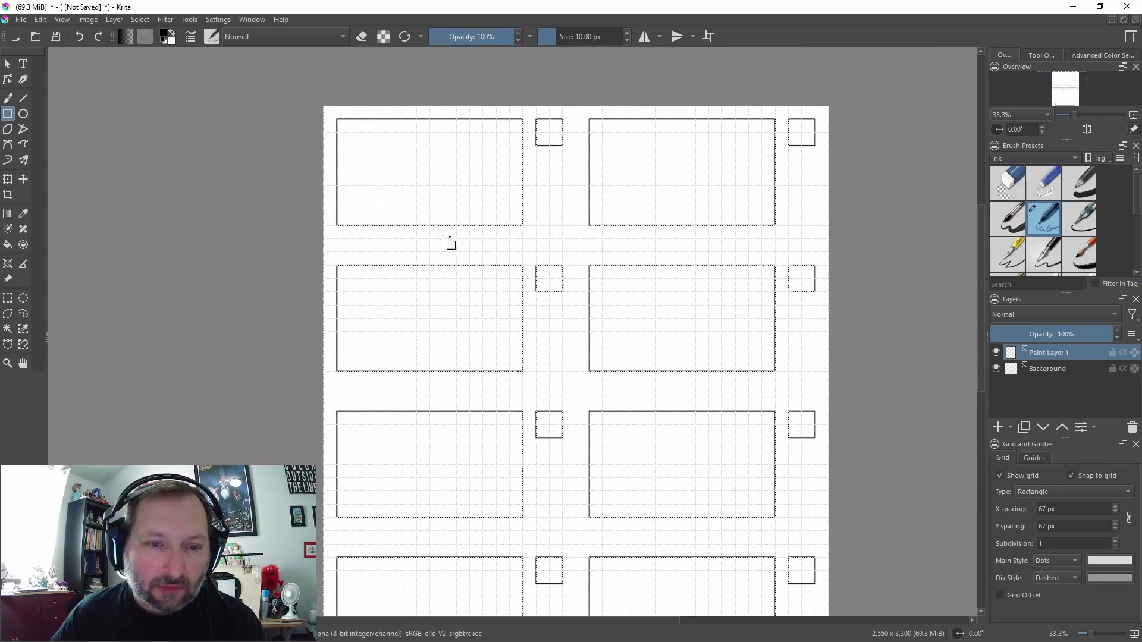
scroll(478, 270, up, 2)
drag(433, 246, 458, 305)
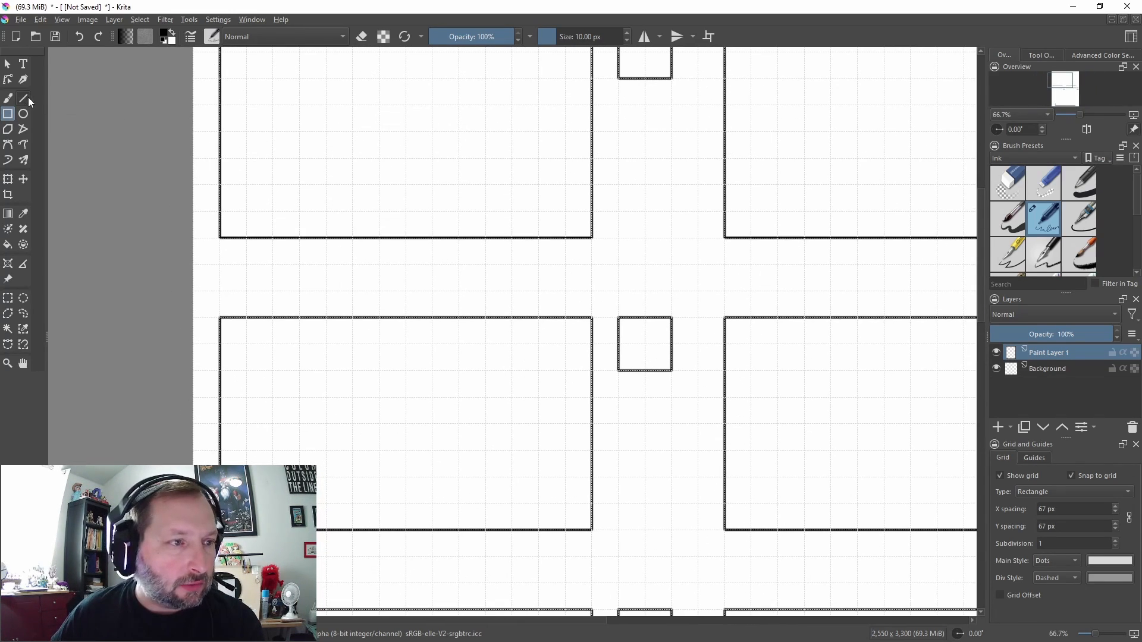
click(23, 98)
drag(248, 265, 565, 265)
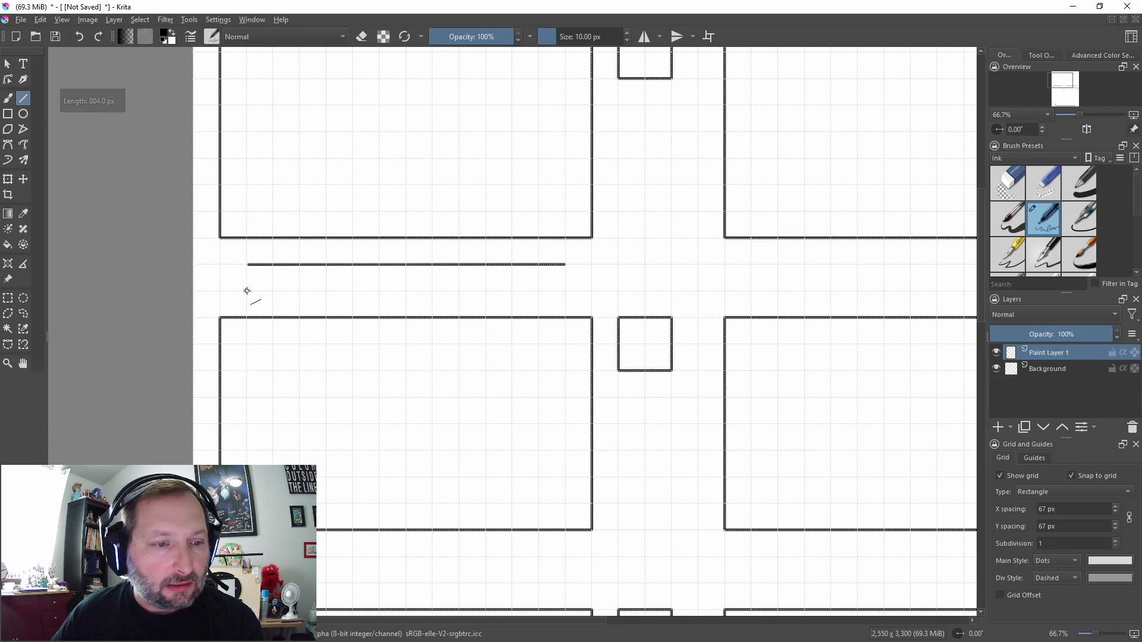
drag(247, 291, 565, 288)
scroll(565, 287, down, 2)
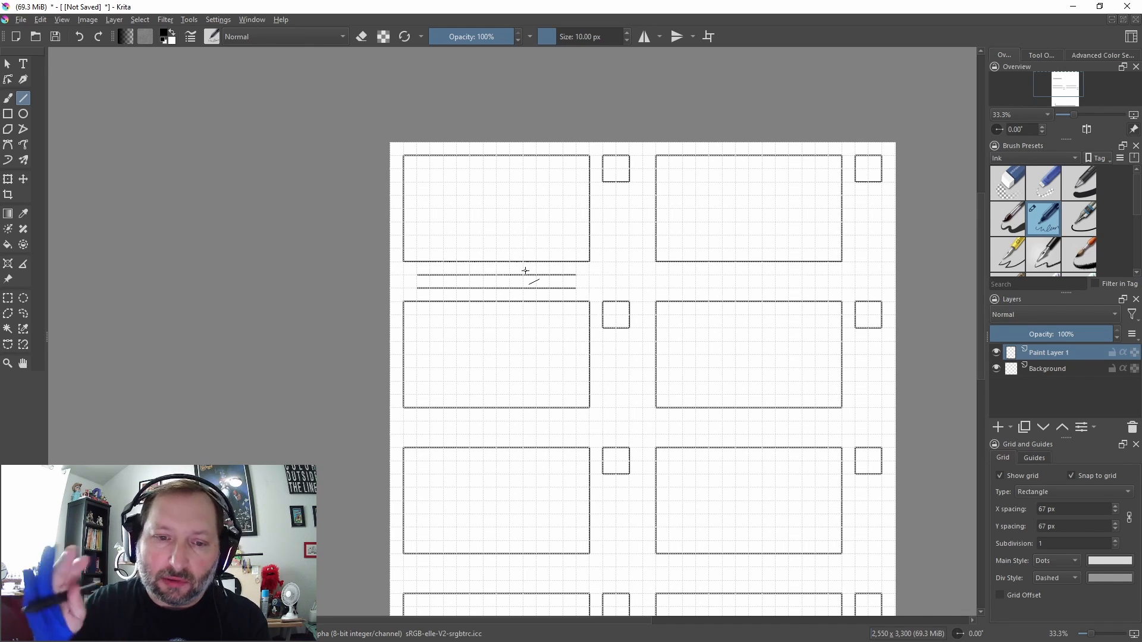
scroll(619, 408, up, 1)
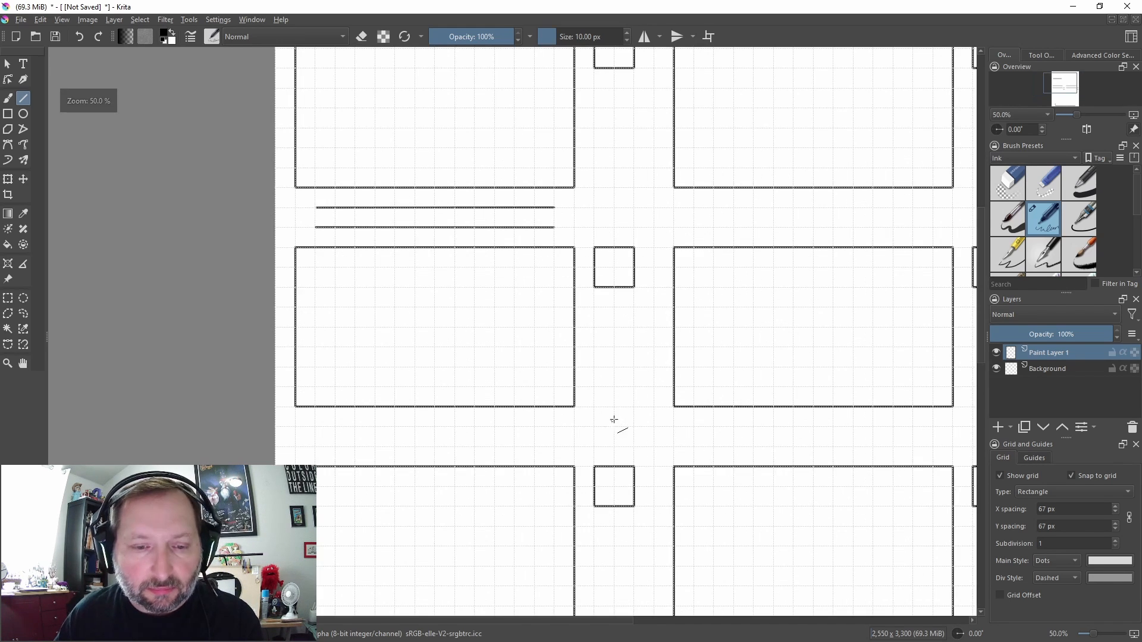
mouse_move(614, 421)
mouse_down()
mouse_move(601, 437)
mouse_move(620, 440)
mouse_up()
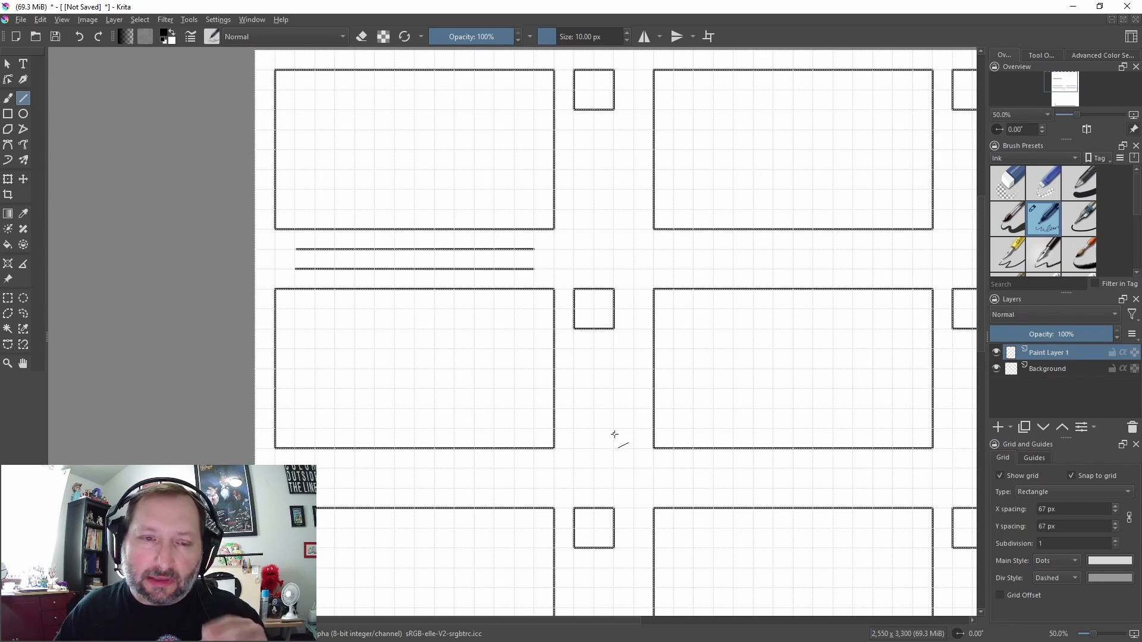
drag(458, 356, 472, 369)
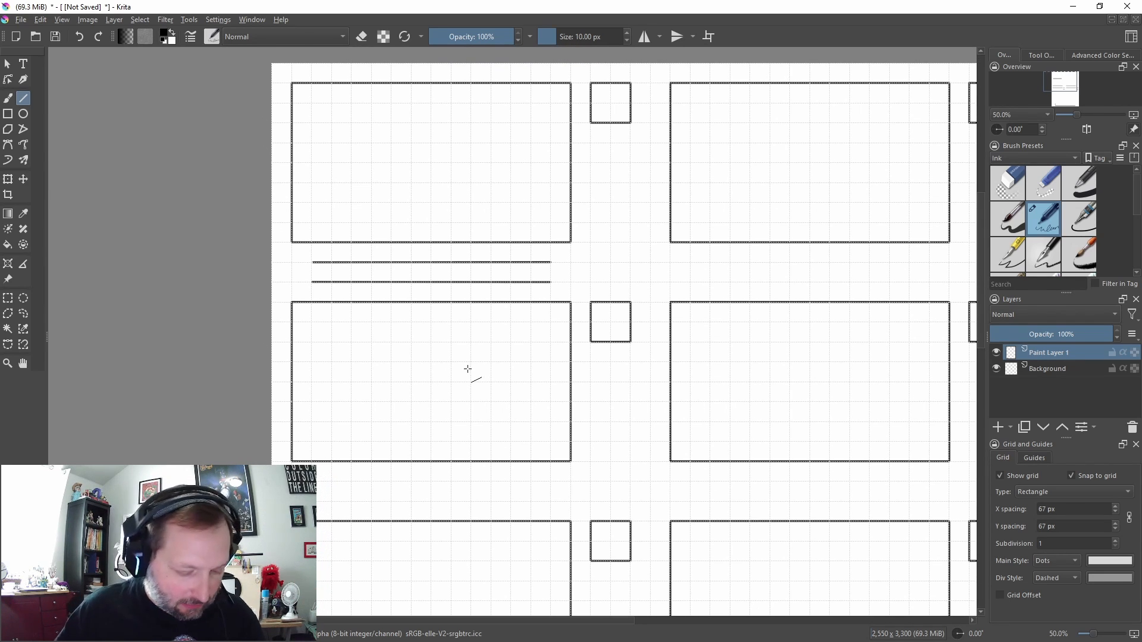
Undo the two horizontal lines drawn beneath the upper-left rectangle
key(ctrl+z)
key(ctrl+z)
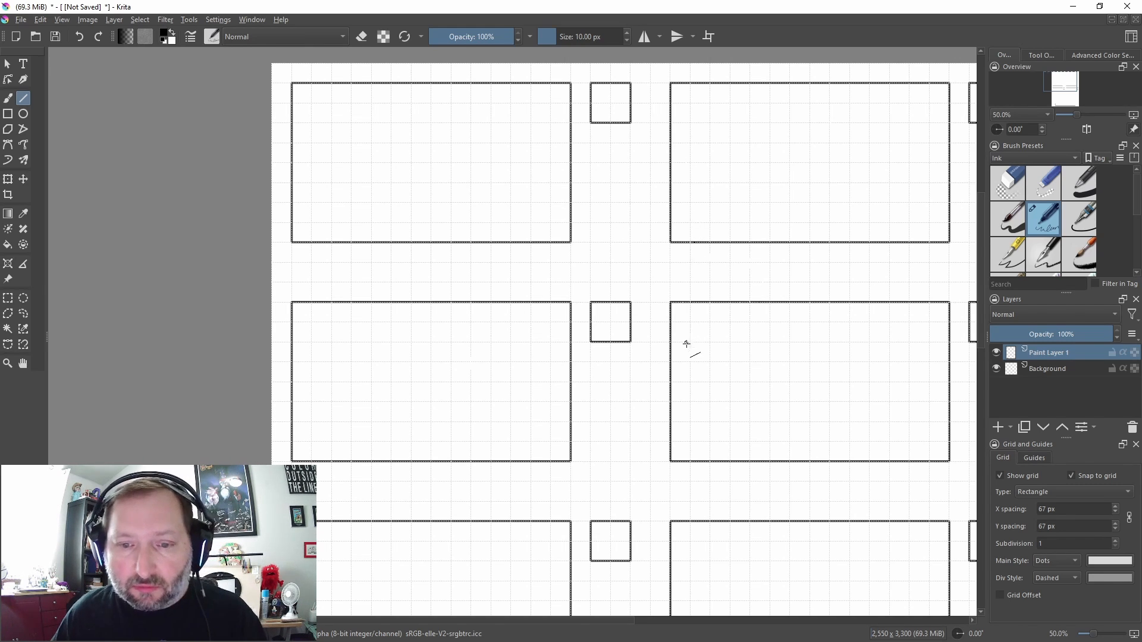
scroll(687, 344, down, 1)
drag(710, 349, 612, 238)
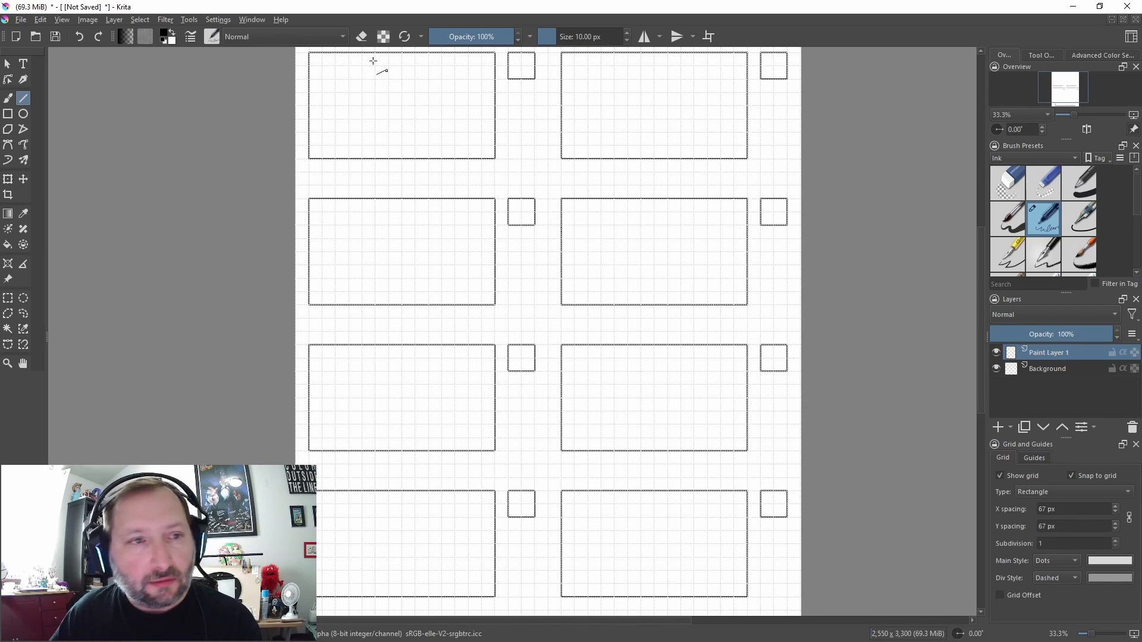
Hide the canvas grid and close the Grid and Guides docker
click(62, 20)
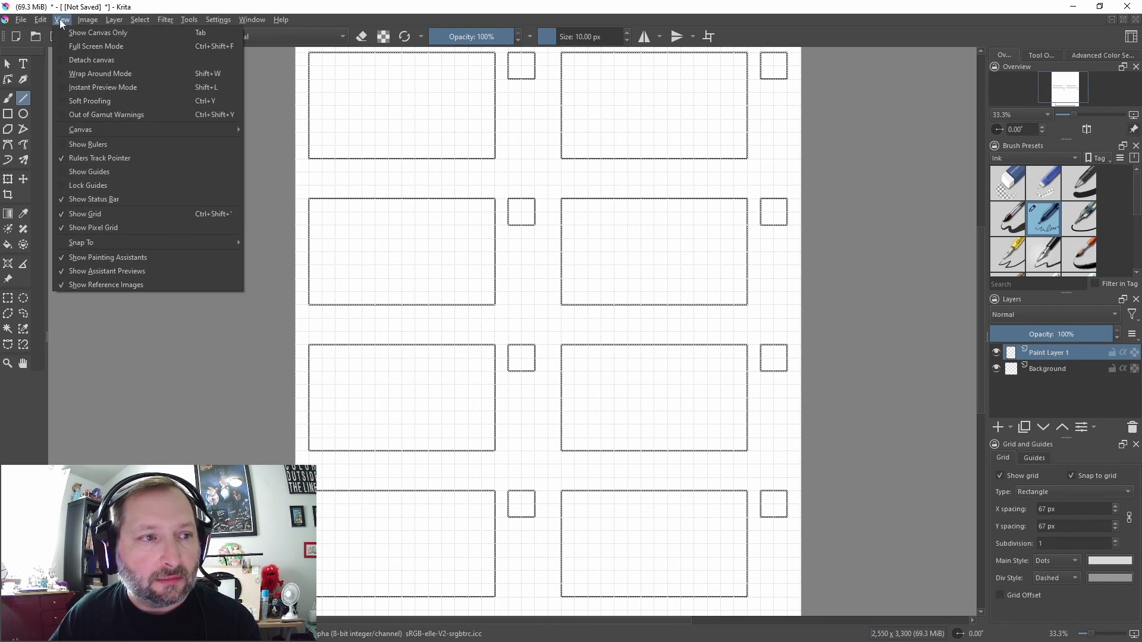
click(90, 215)
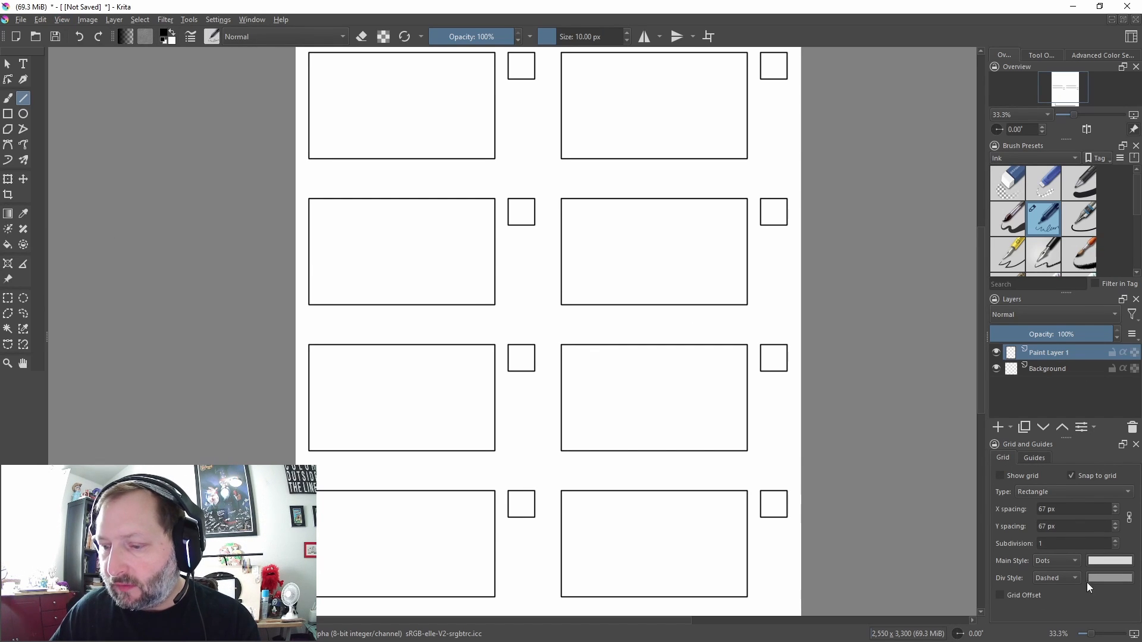
click(1136, 445)
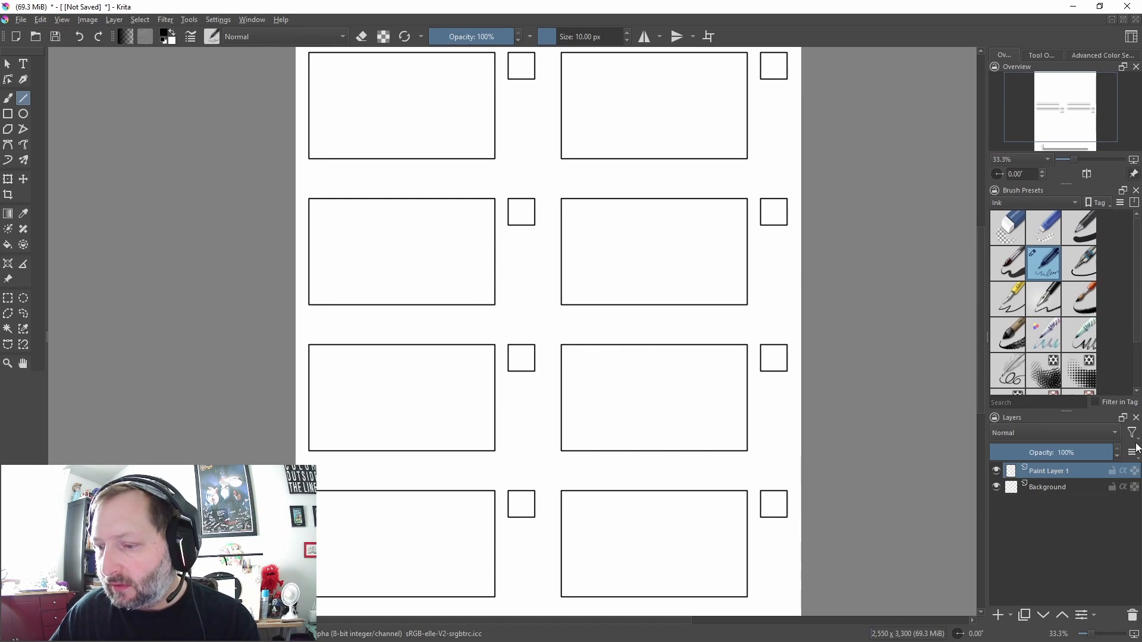
scroll(578, 395, up, 1)
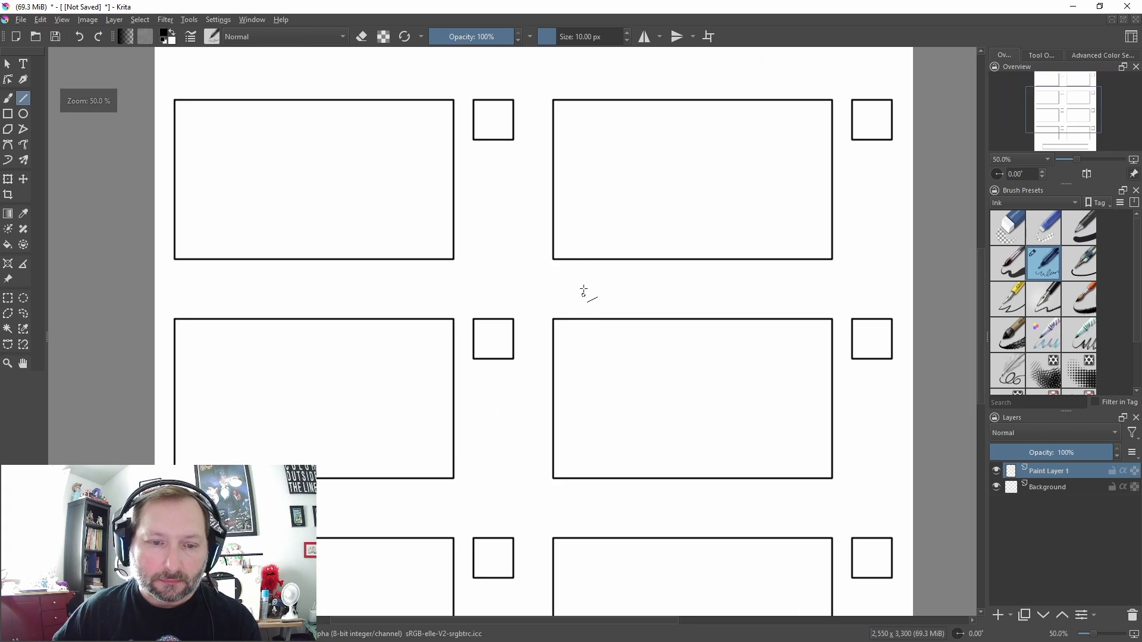
drag(583, 258, 672, 319)
scroll(669, 384, down, 1)
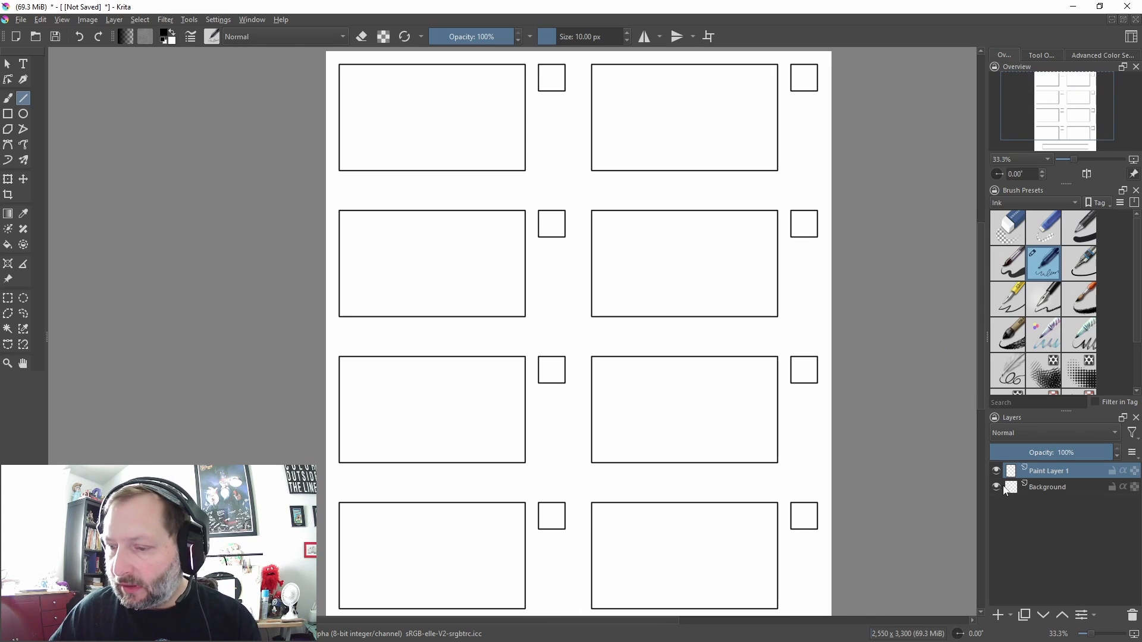
Rename the layer holding the rectangles as Frames and lock it
double_click(1047, 470)
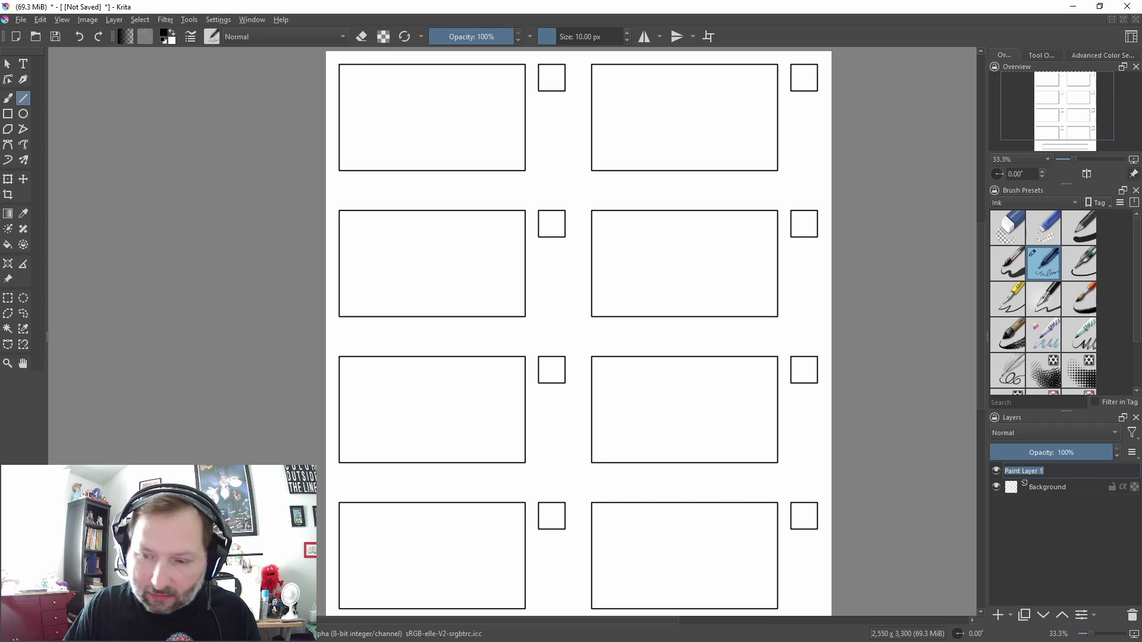
text(Frame)
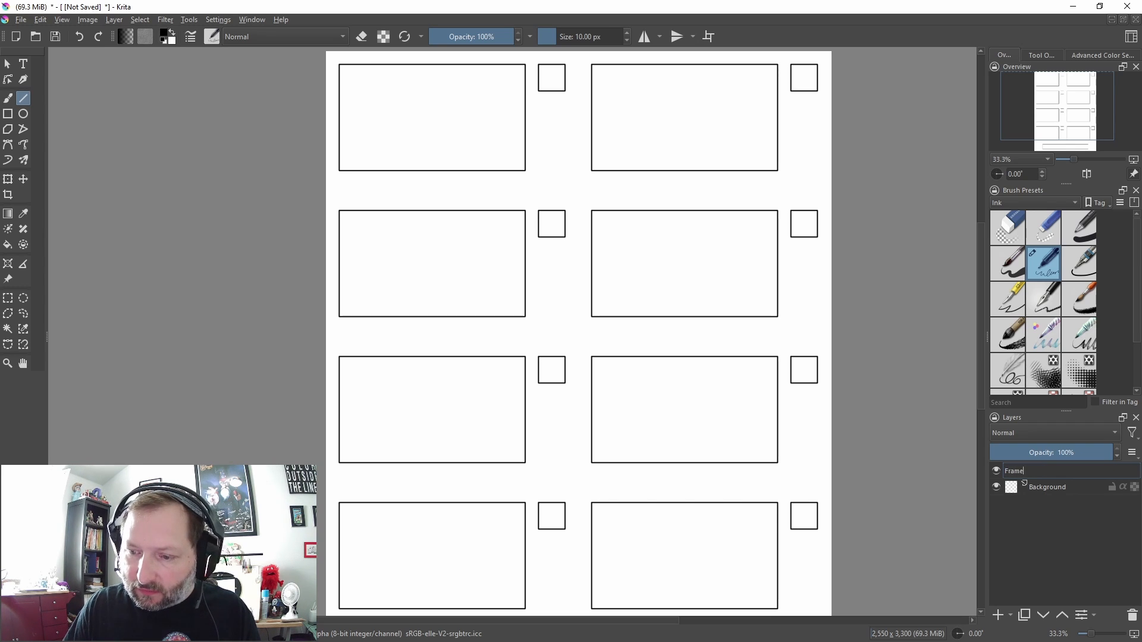
text(s)
key(Return)
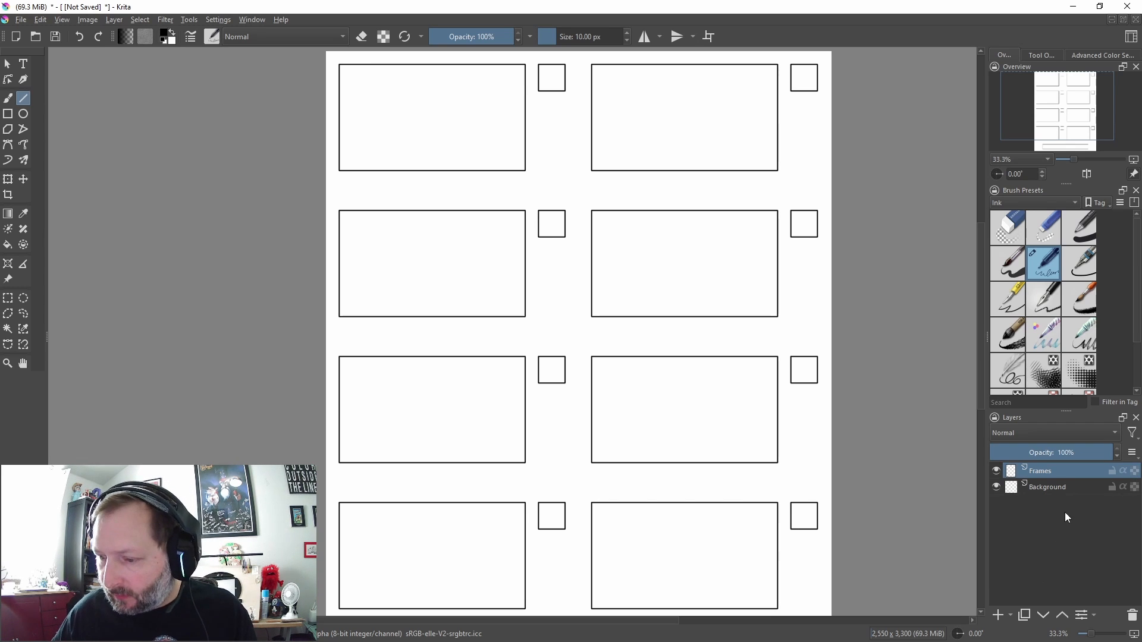
click(1112, 471)
scroll(633, 498, down, 2)
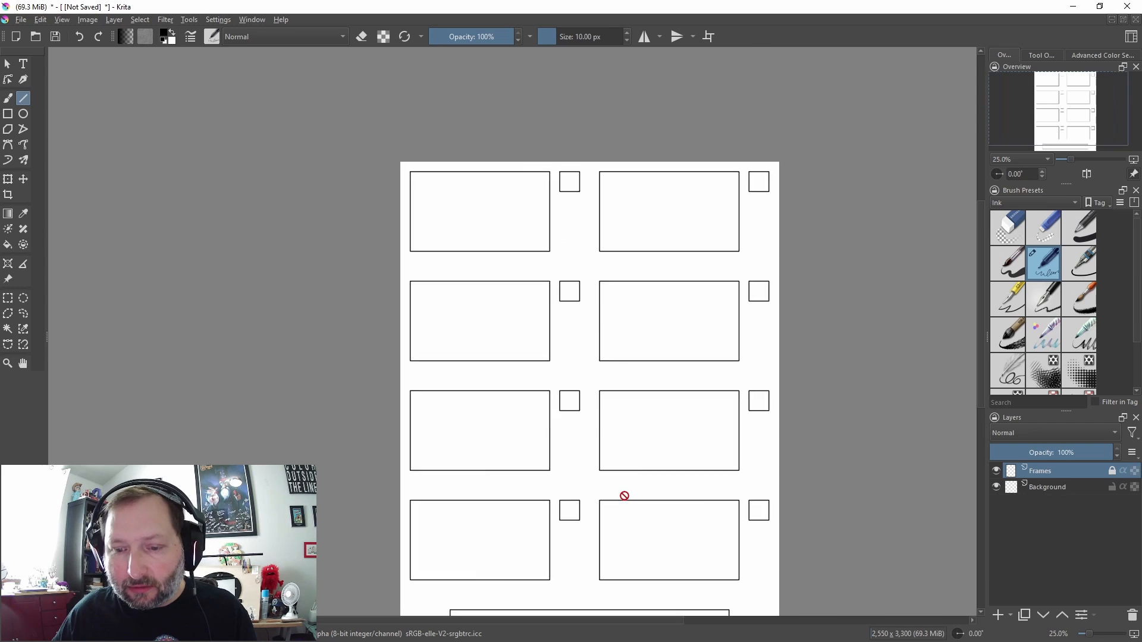
scroll(627, 497, up, 1)
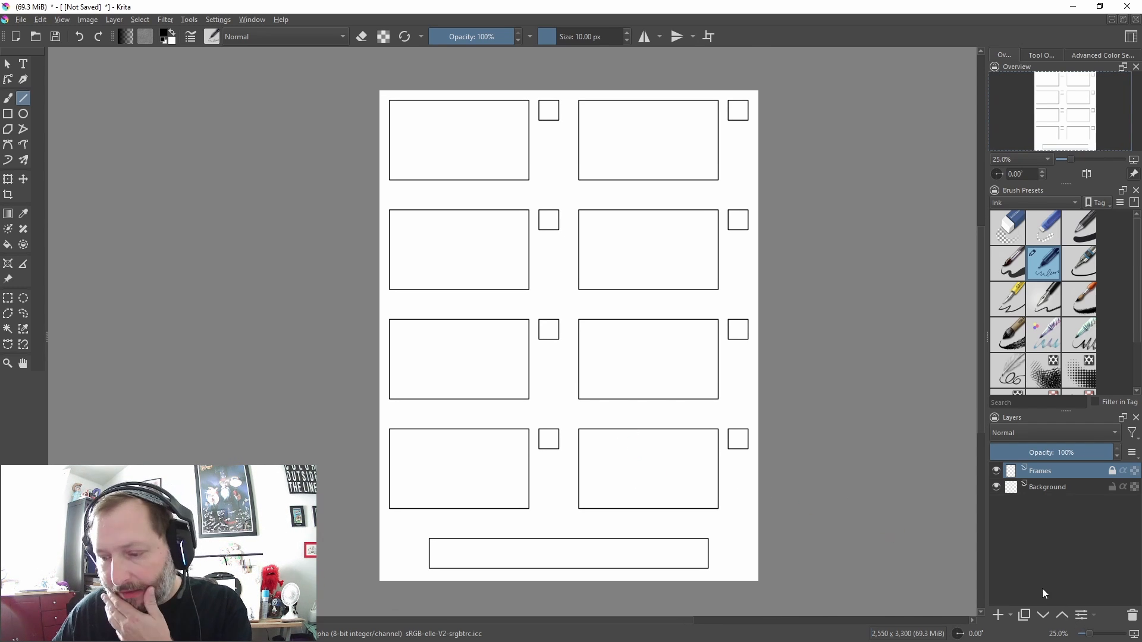
Add a paint layer above Frames and choose the dark blue pencil preset from the Sketch brushes
click(998, 616)
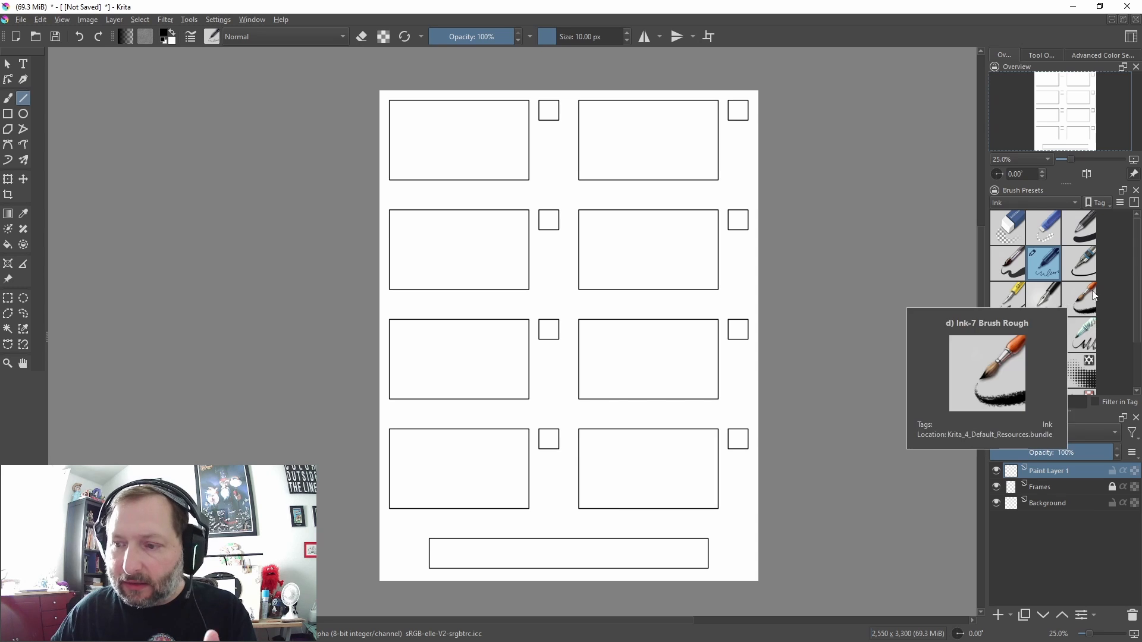
scroll(1136, 301, down, 1)
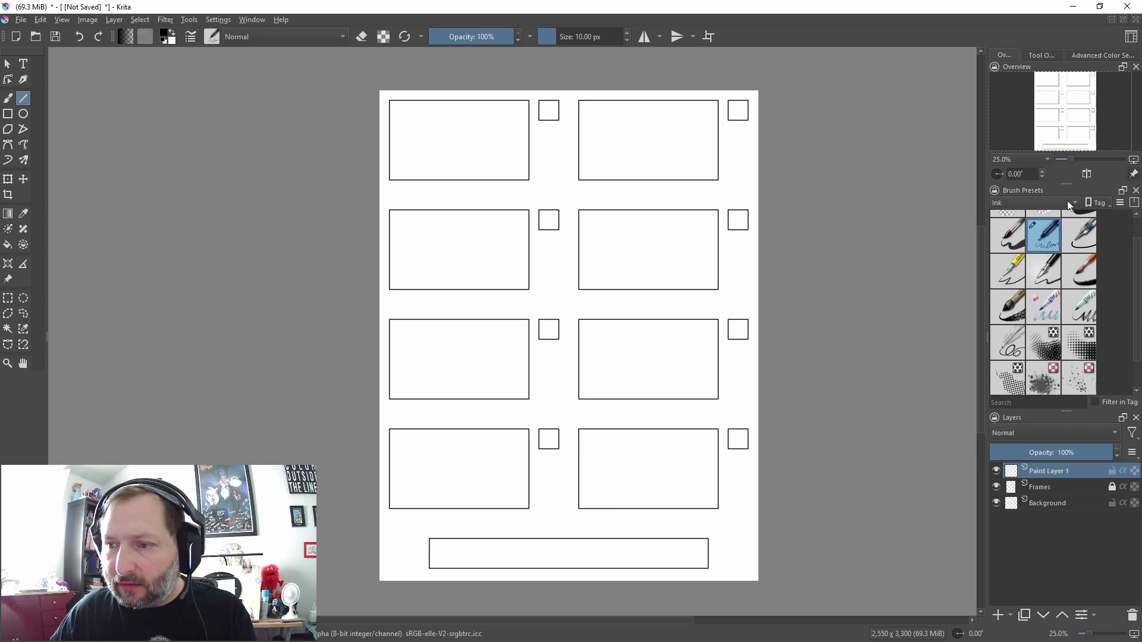
click(1067, 201)
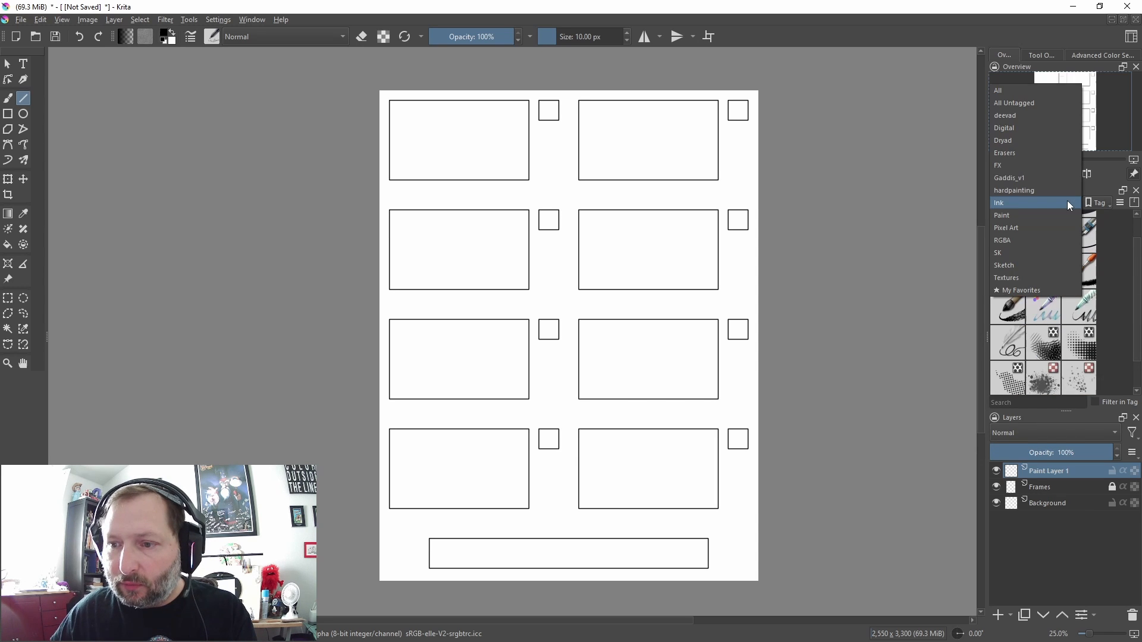
click(1015, 267)
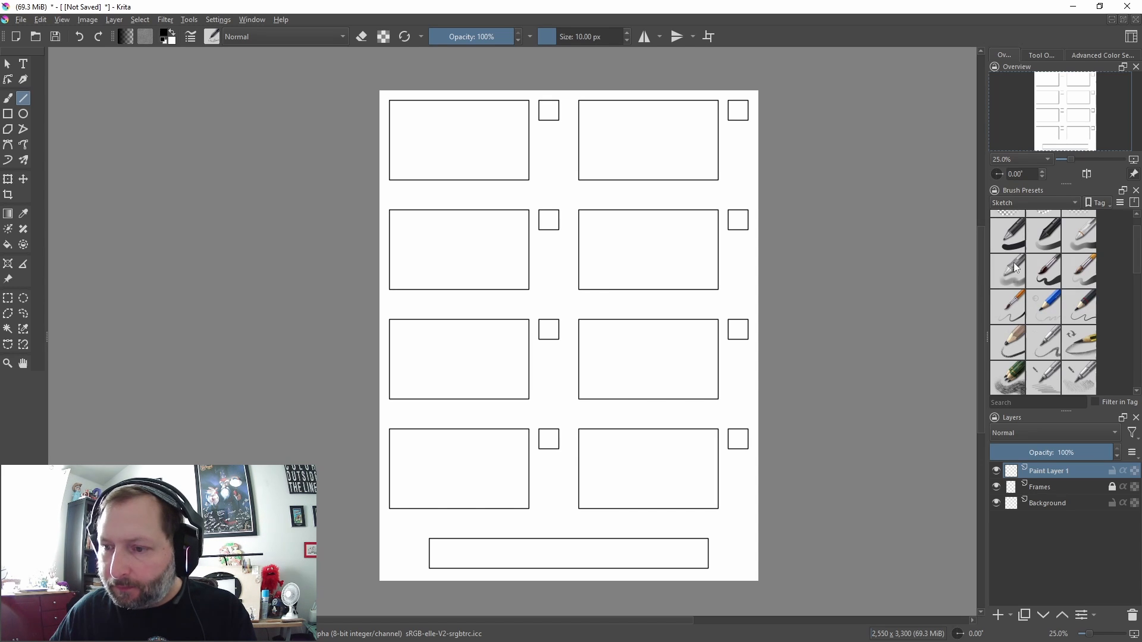
click(1083, 309)
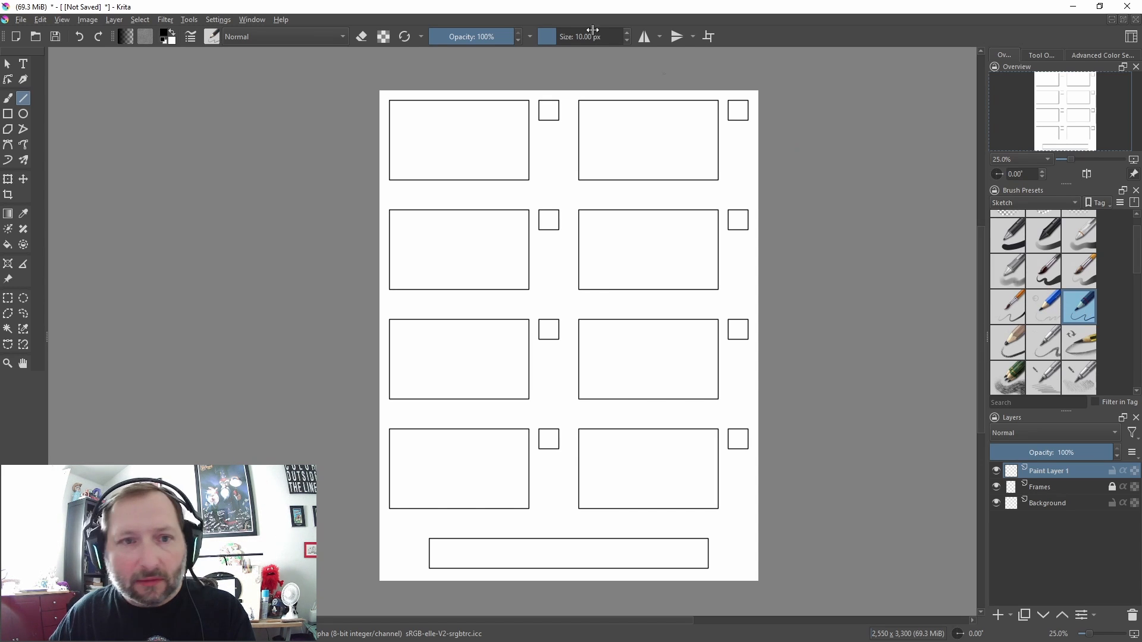
Set the foreground colour to a medium blue from the palette swatches
click(166, 37)
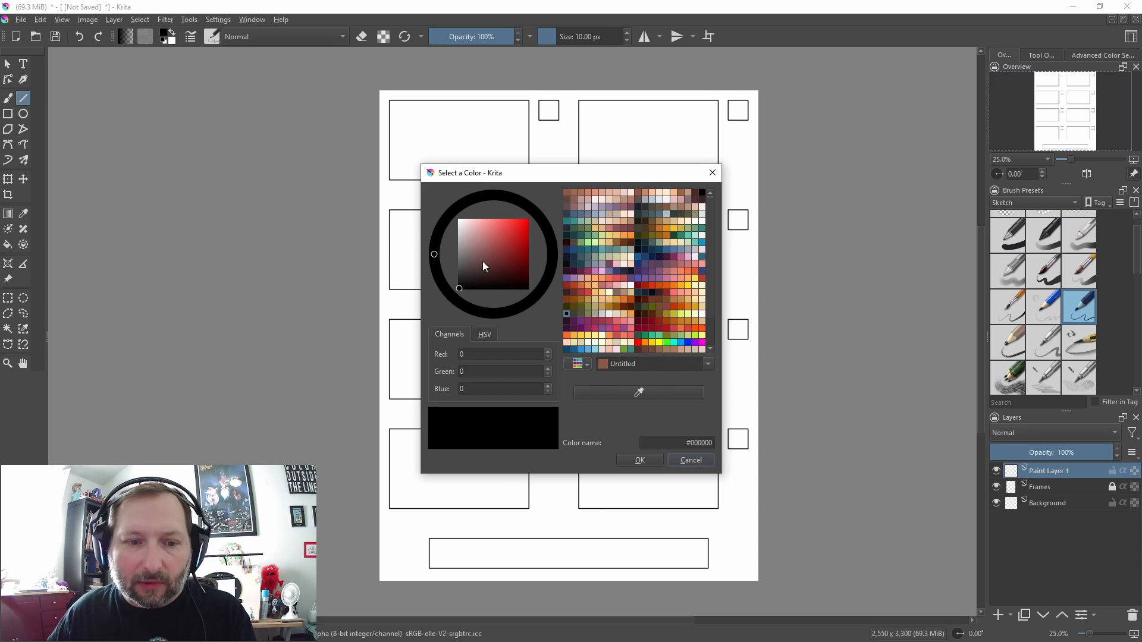
click(456, 259)
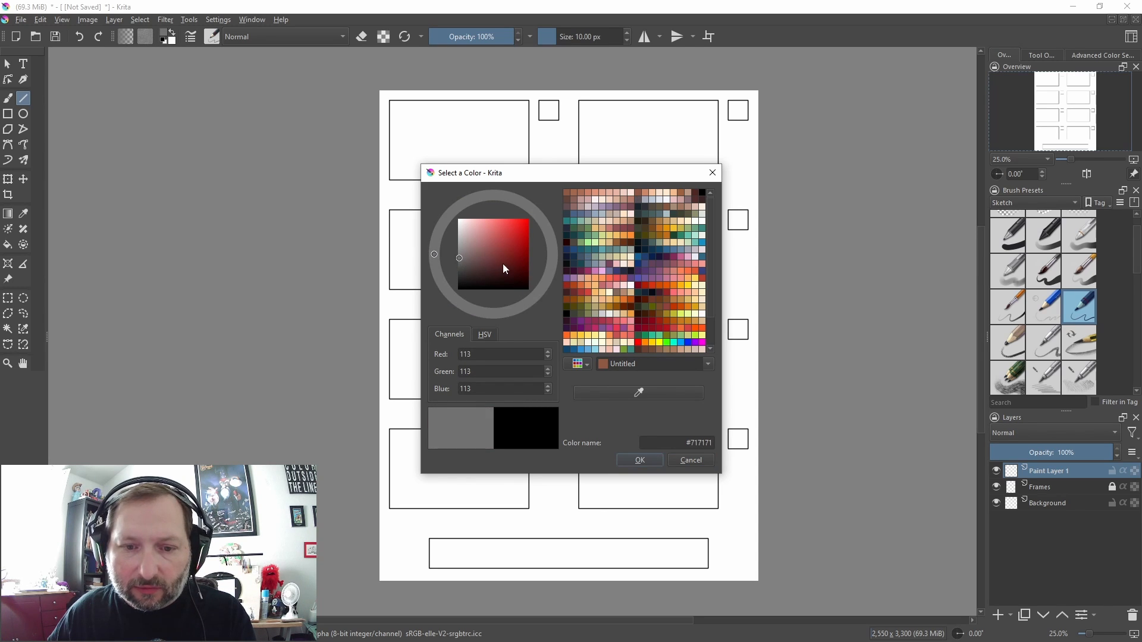
click(588, 349)
click(634, 462)
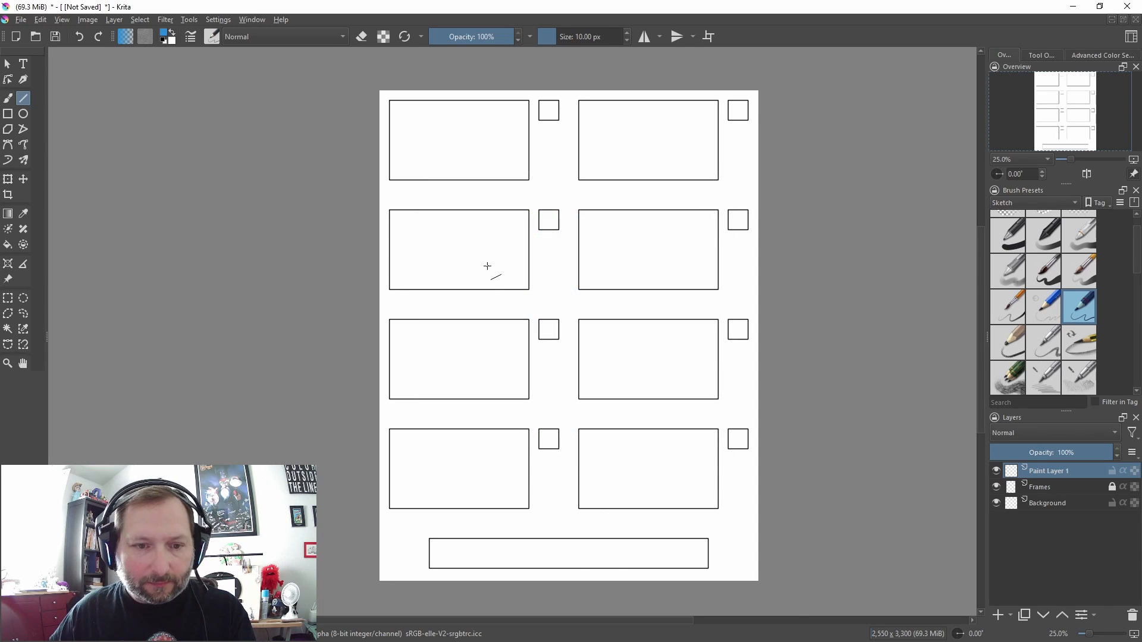
Switch to the Freehand Brush and rename the new paint layer as rough
key(b)
double_click(1048, 472)
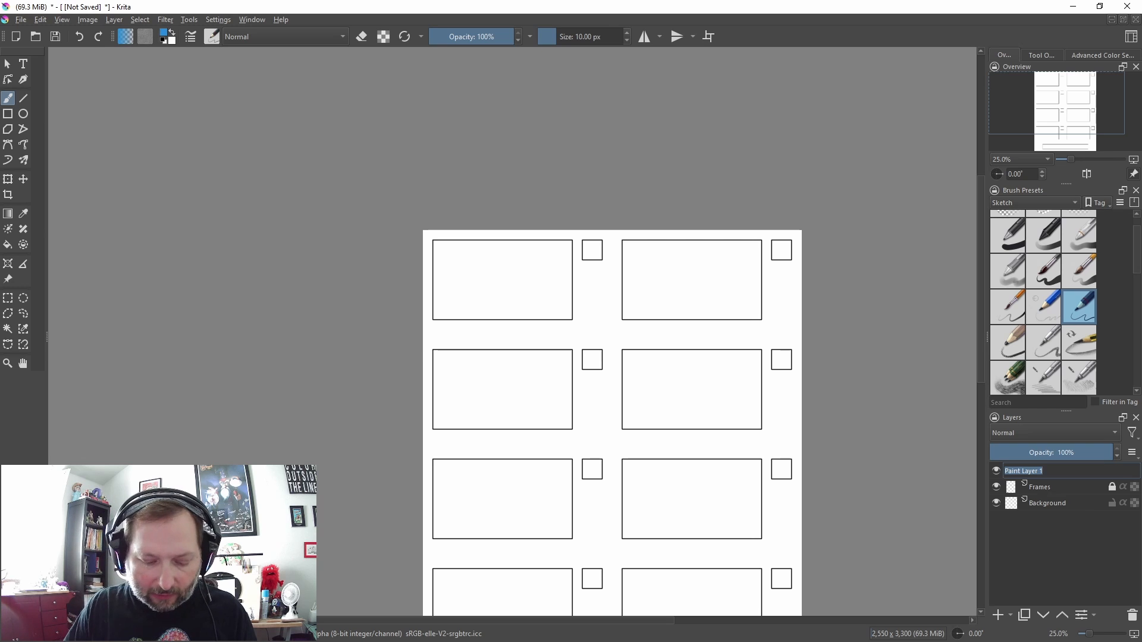
text(rough)
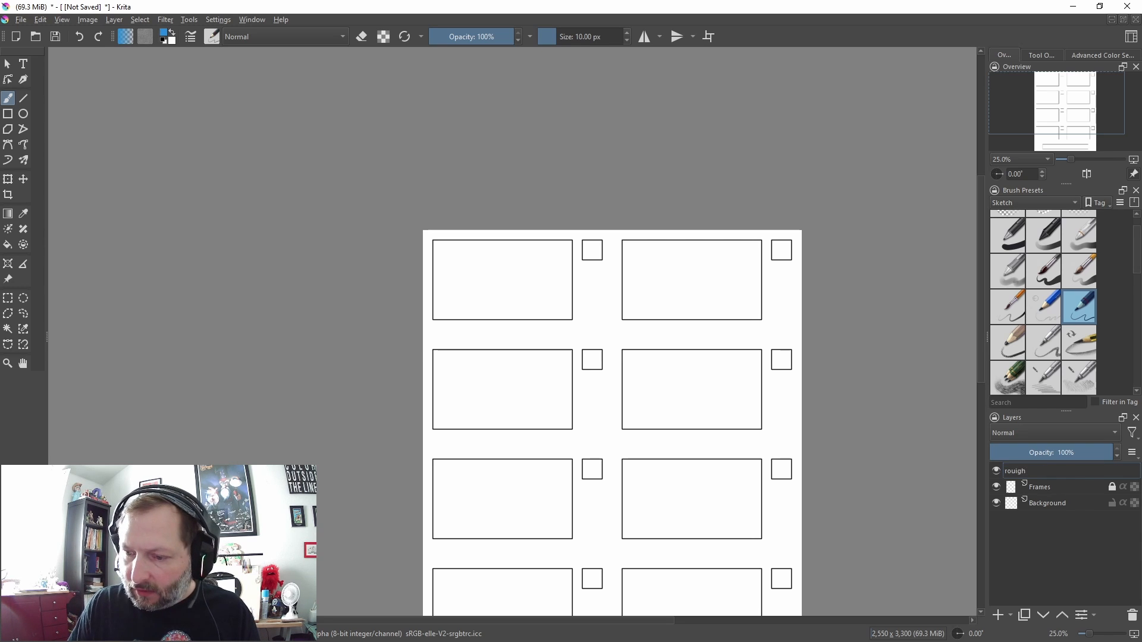
key(Return)
Rotate the canvas view to -15° and sketch a horizon with converging and parallel perspective ground lines across the upper-left frame
scroll(511, 336, up, 2)
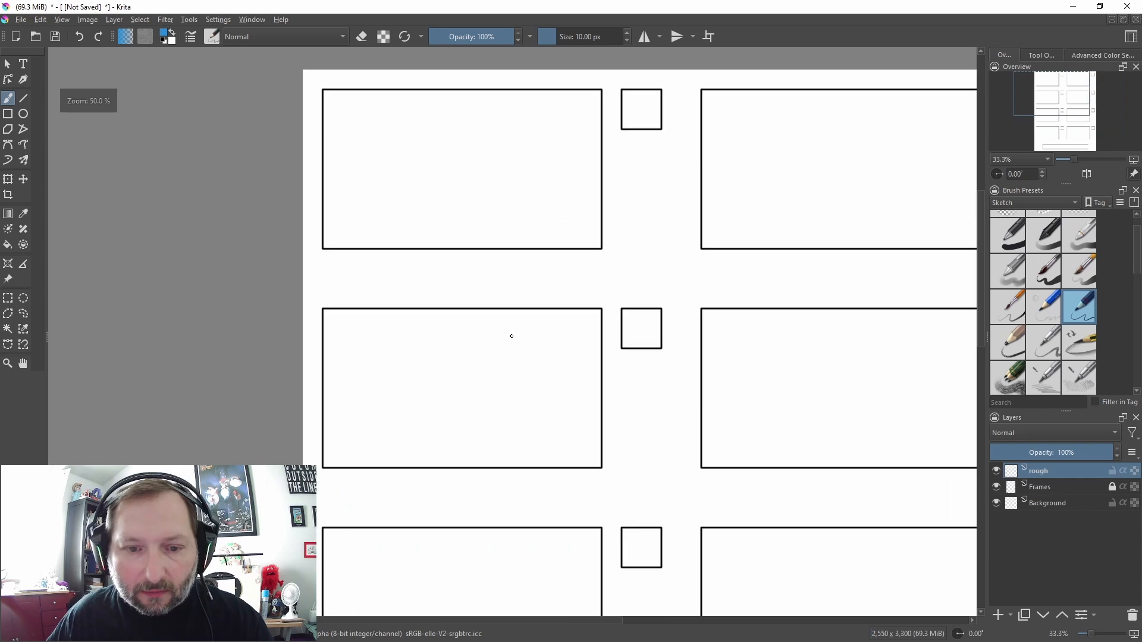
scroll(512, 336, up, 1)
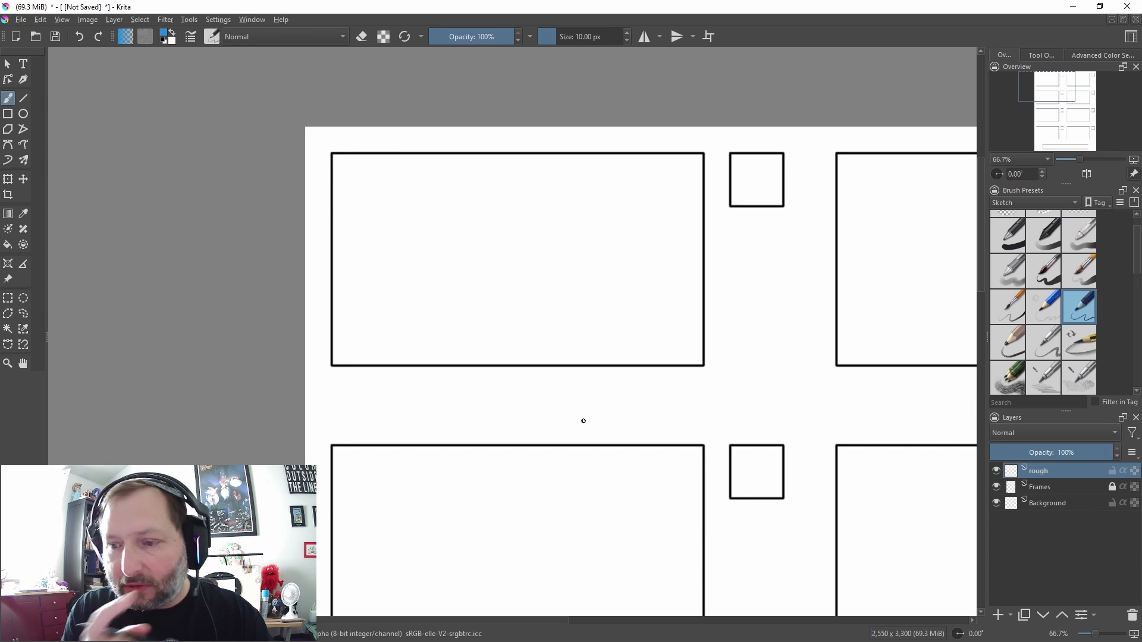
key(4)
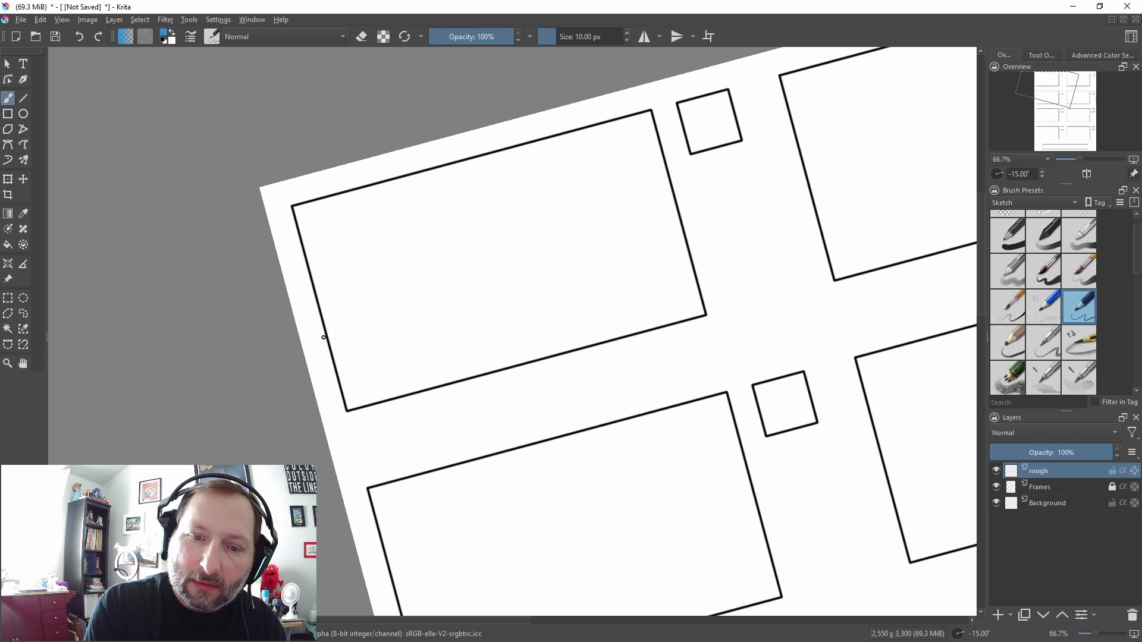
drag(324, 338, 704, 228)
mouse_move(506, 280)
mouse_down()
mouse_move(477, 389)
mouse_move(574, 354)
mouse_move(416, 399)
mouse_up()
mouse_move(484, 280)
mouse_down()
mouse_move(346, 360)
mouse_move(653, 327)
mouse_move(704, 292)
mouse_up()
drag(528, 277, 703, 261)
drag(351, 343, 691, 242)
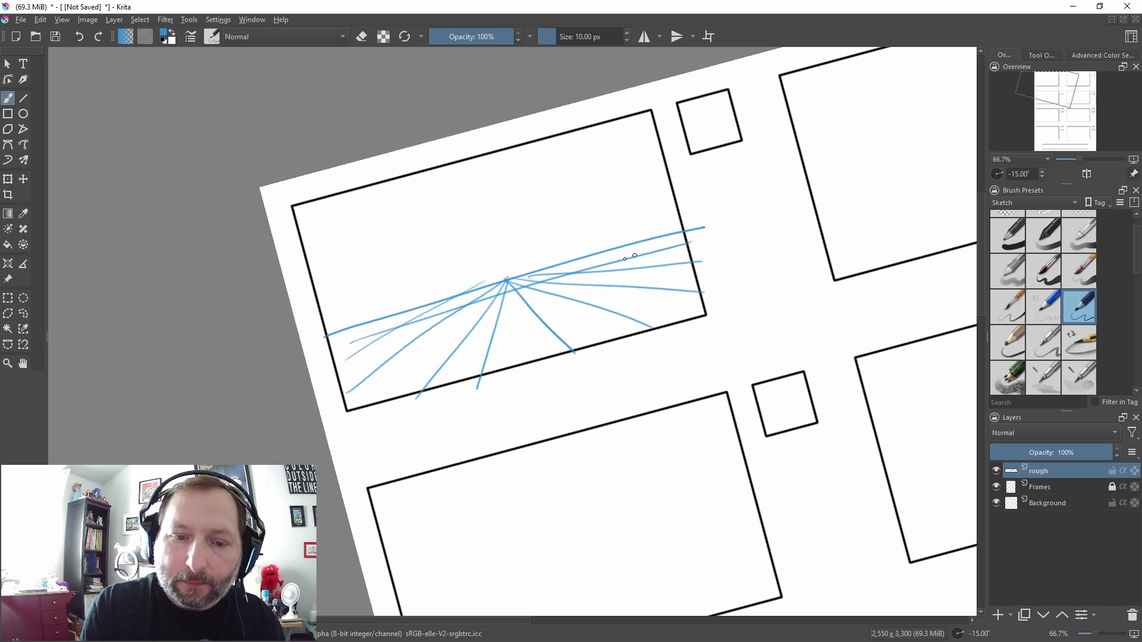
drag(354, 383, 690, 278)
drag(383, 399, 675, 314)
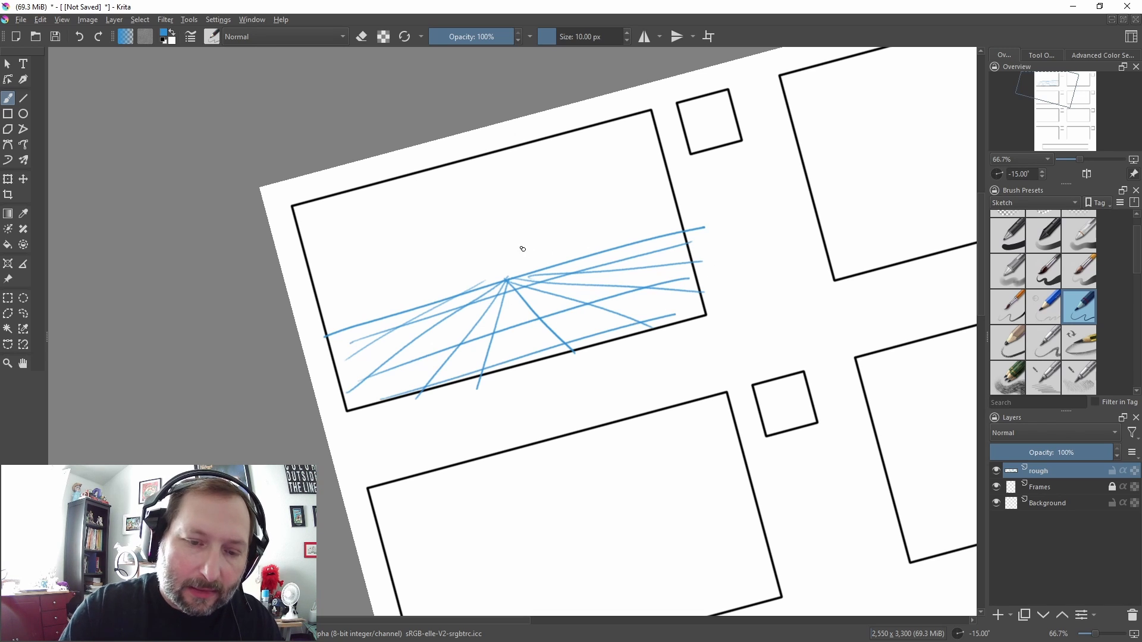
Sketch a house in perspective on the horizon of the upper-left frame, with walls, door, pitched roof and chimney
drag(513, 243, 534, 314)
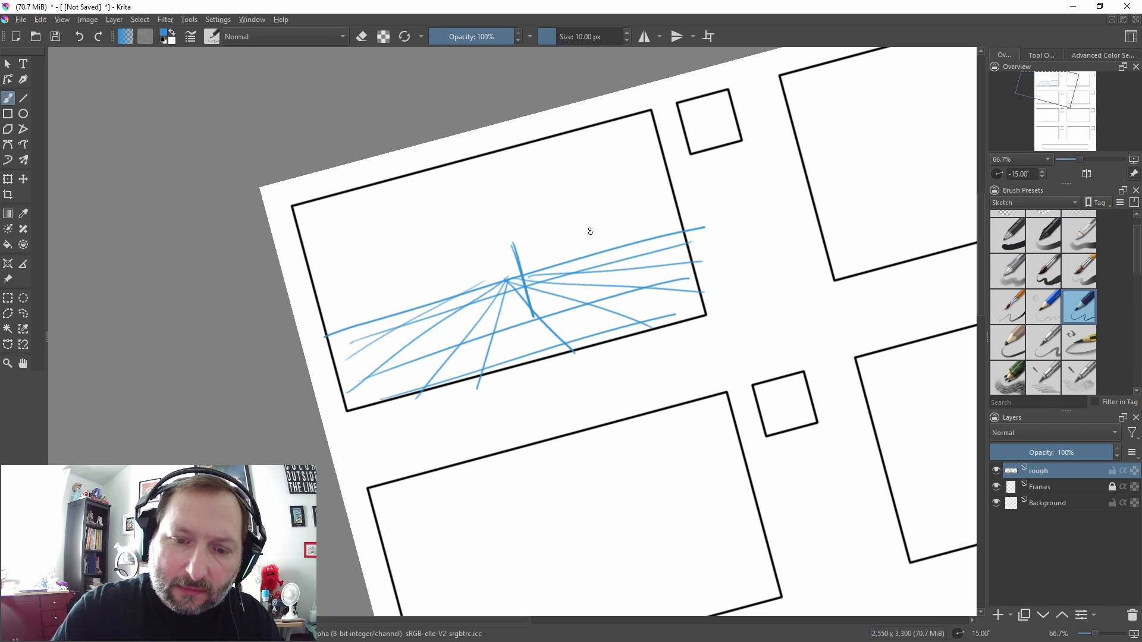
mouse_move(590, 230)
mouse_down()
mouse_move(609, 288)
mouse_move(559, 282)
mouse_move(578, 287)
mouse_move(504, 308)
mouse_up()
mouse_move(505, 308)
mouse_down()
mouse_move(534, 320)
mouse_move(492, 268)
mouse_move(504, 306)
mouse_up()
mouse_move(504, 305)
mouse_down()
mouse_move(491, 257)
mouse_move(583, 220)
mouse_move(526, 177)
mouse_move(509, 251)
mouse_up()
mouse_move(533, 178)
mouse_down()
mouse_move(510, 255)
mouse_move(497, 211)
mouse_move(487, 262)
mouse_up()
mouse_move(497, 214)
mouse_down()
mouse_move(488, 263)
mouse_move(507, 205)
mouse_up()
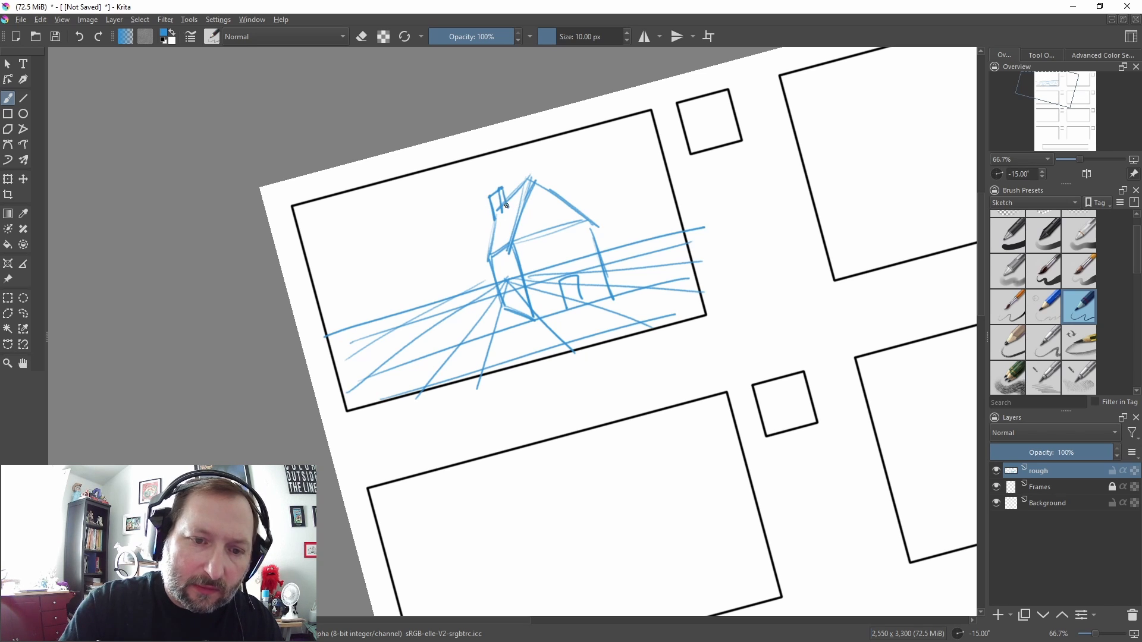
Add the house's front base line, bushes at its sides and a winding path with small stones in the foreground
mouse_move(534, 321)
mouse_down()
mouse_move(624, 271)
mouse_move(615, 298)
mouse_up()
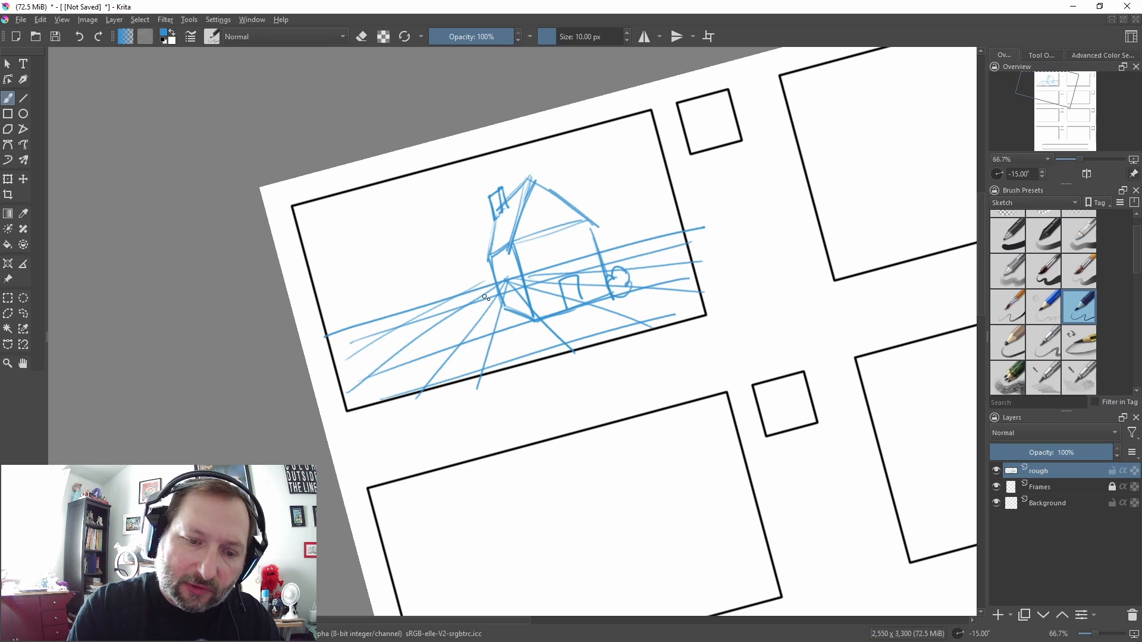
mouse_move(500, 306)
mouse_down()
mouse_move(498, 339)
mouse_move(425, 341)
mouse_move(390, 394)
mouse_up()
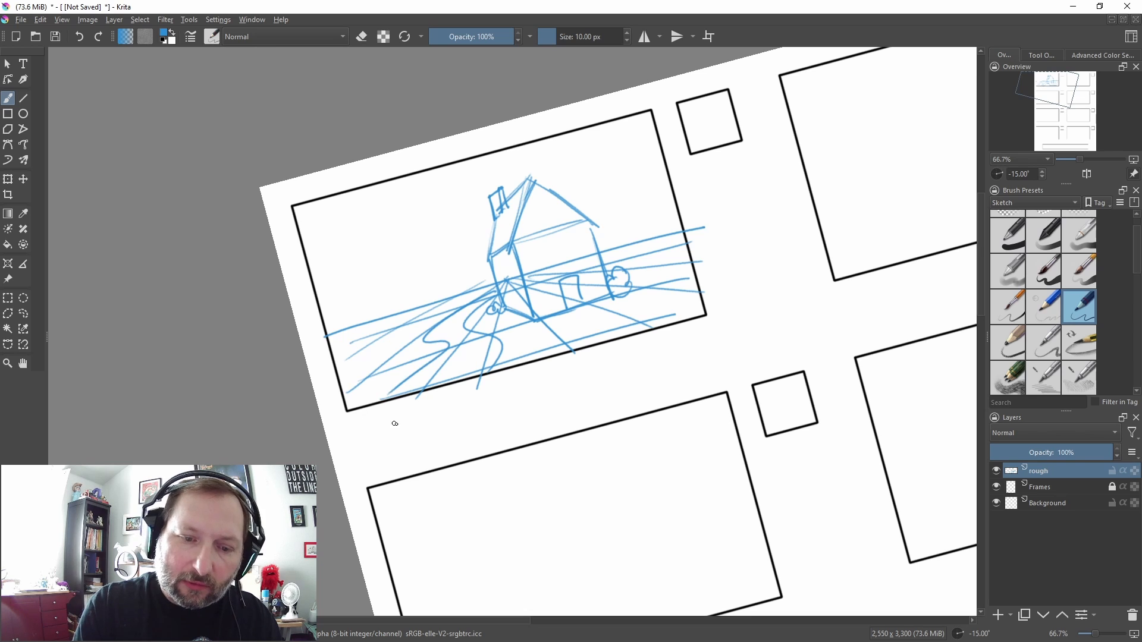
drag(447, 367, 455, 364)
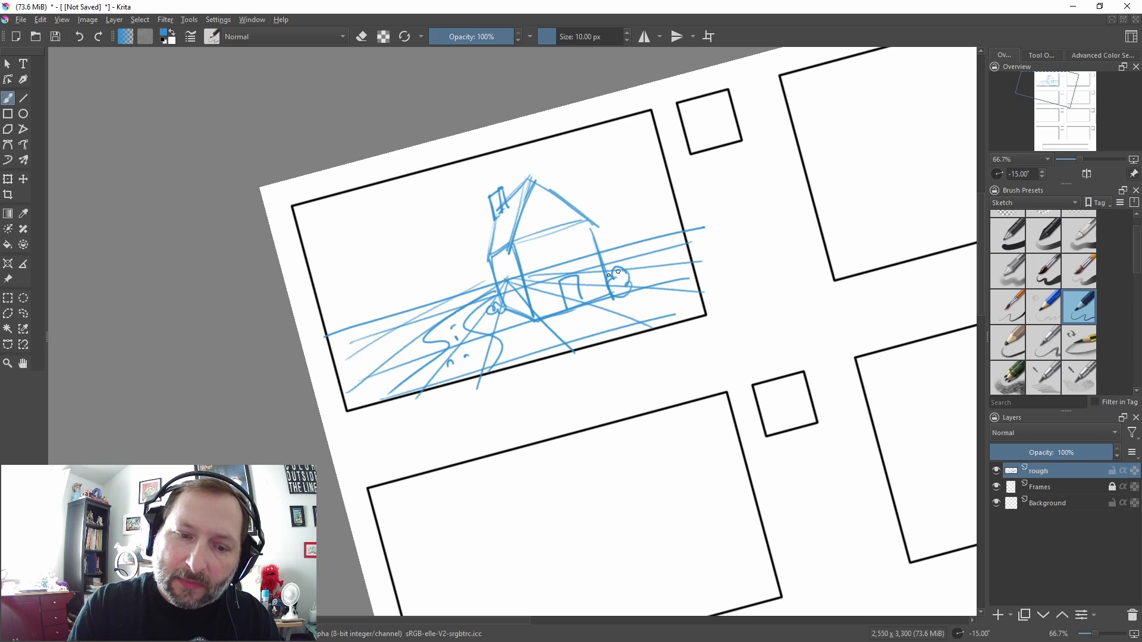
Draw paned windows on the house's side and front walls and a round slatted window inside the front gable
mouse_move(499, 275)
mouse_down()
mouse_move(520, 291)
mouse_move(512, 268)
mouse_move(511, 287)
mouse_move(540, 288)
mouse_move(548, 267)
mouse_move(542, 280)
mouse_move(594, 268)
mouse_up()
drag(581, 262, 588, 269)
mouse_move(555, 234)
mouse_down()
mouse_move(549, 246)
mouse_move(558, 236)
mouse_move(567, 244)
mouse_up()
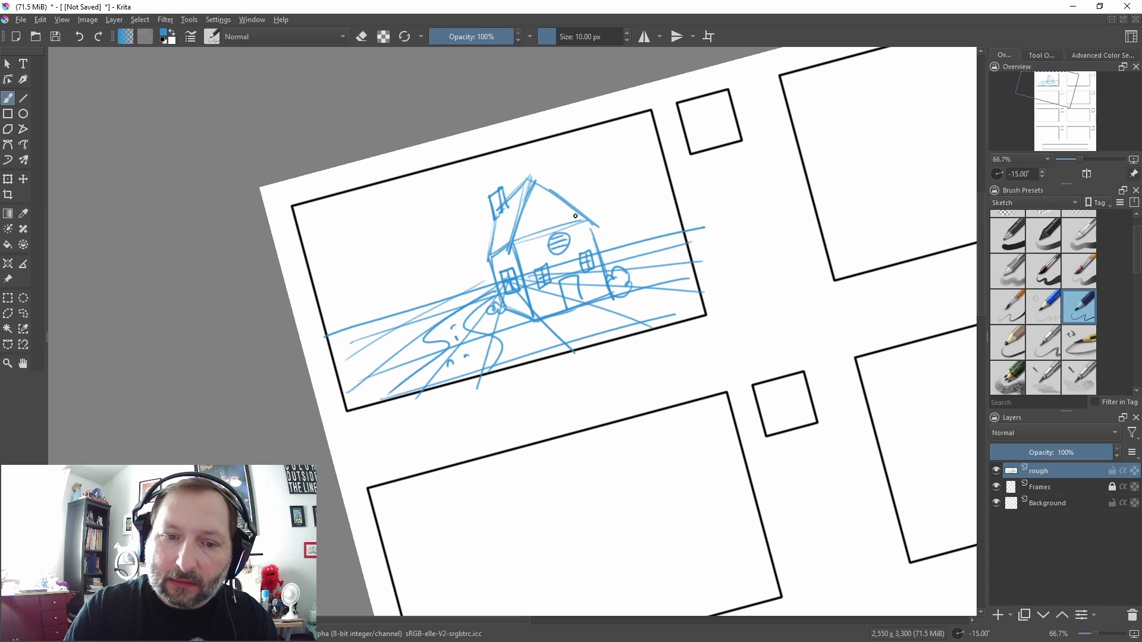
key(ctrl+z)
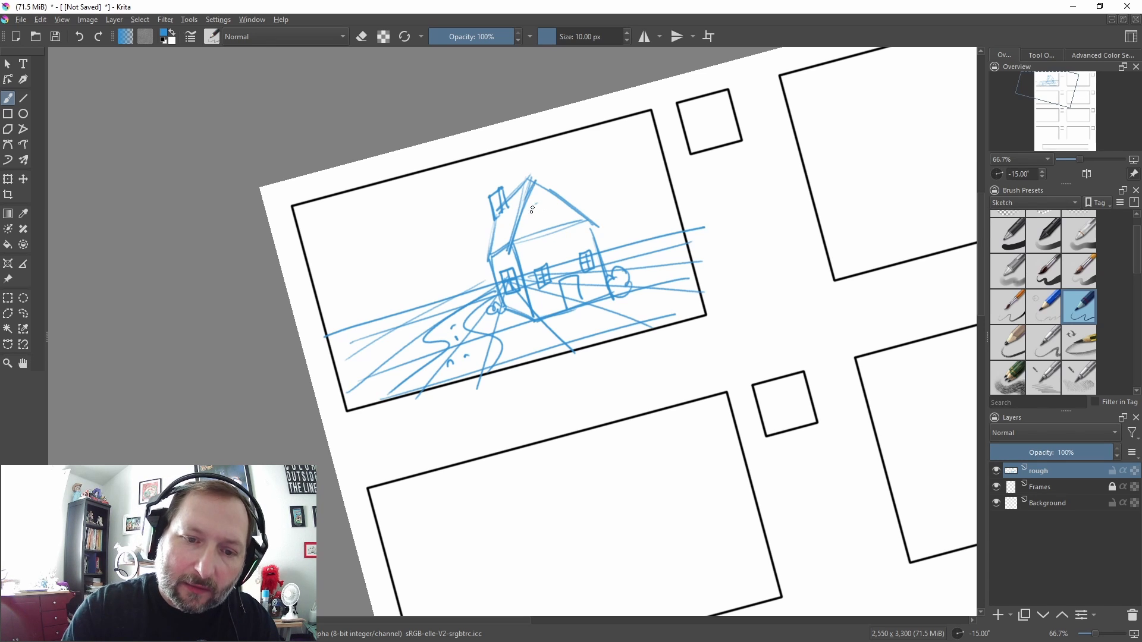
drag(532, 210, 538, 216)
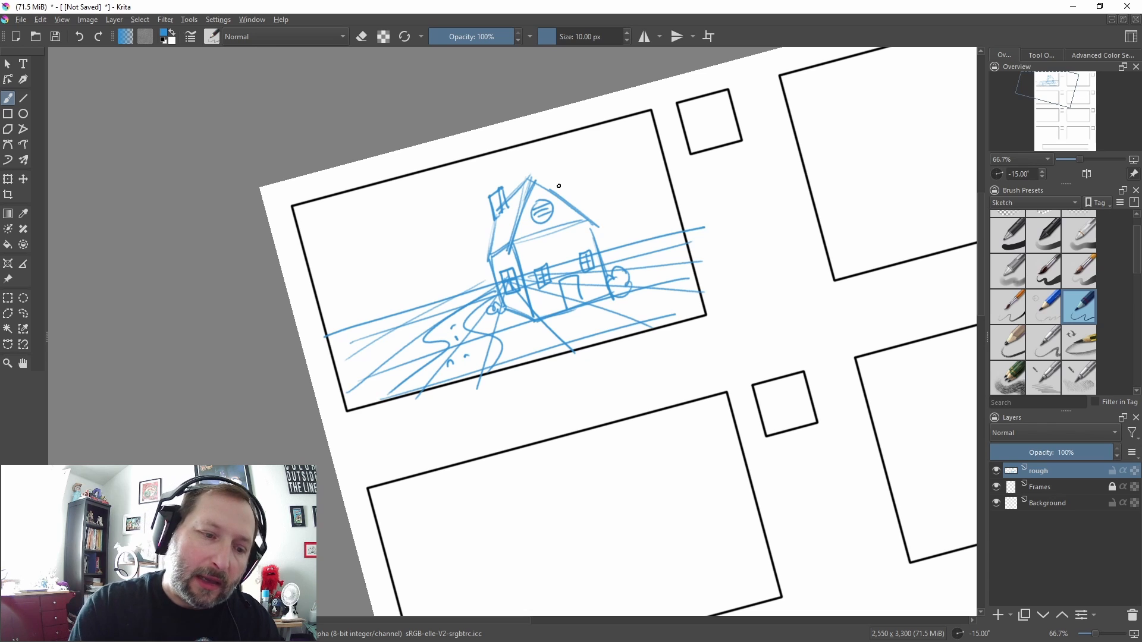
Sketch scalloped treelines on both sides of the house and number the first frame's box 1
mouse_move(319, 294)
mouse_down()
mouse_move(390, 304)
mouse_move(470, 286)
mouse_move(489, 268)
mouse_up()
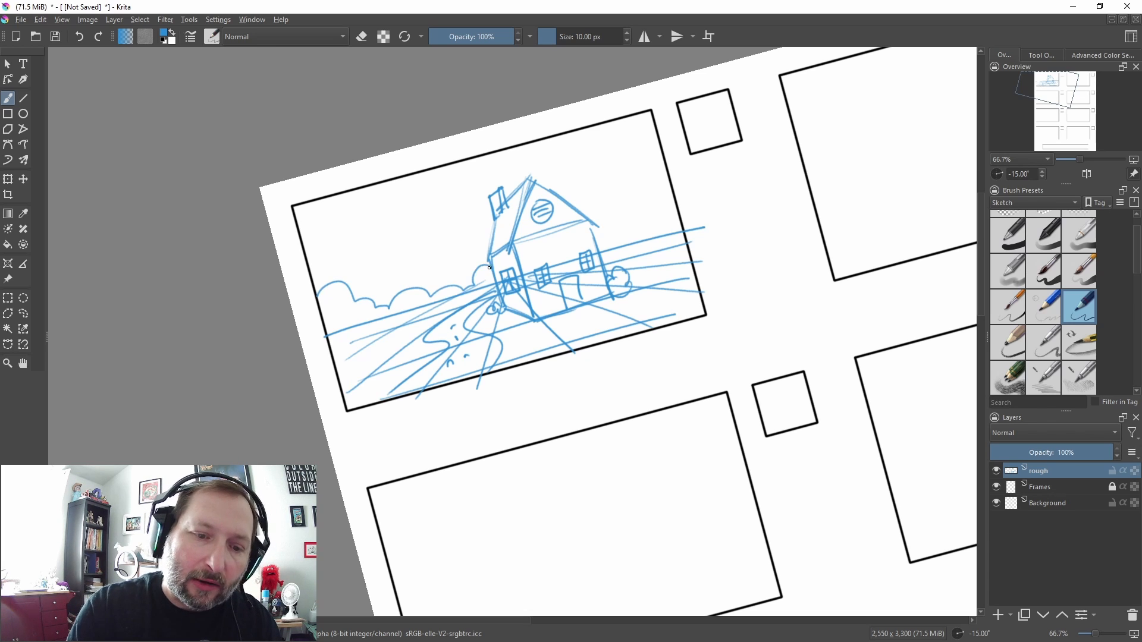
mouse_move(596, 236)
mouse_down()
mouse_move(662, 214)
mouse_move(678, 194)
mouse_up()
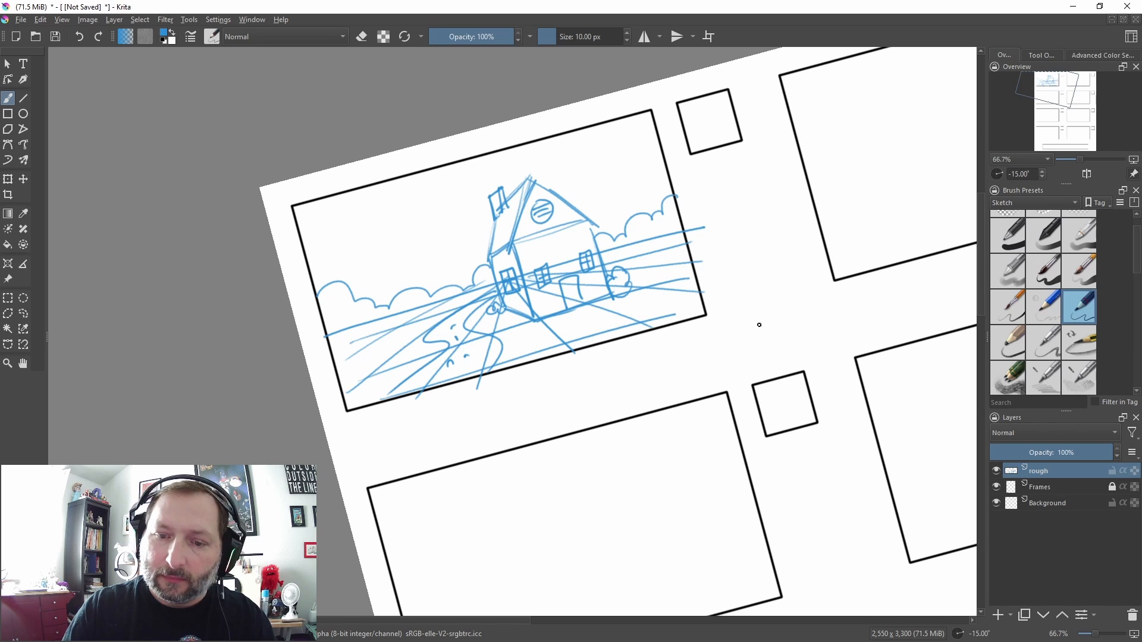
drag(708, 109, 711, 138)
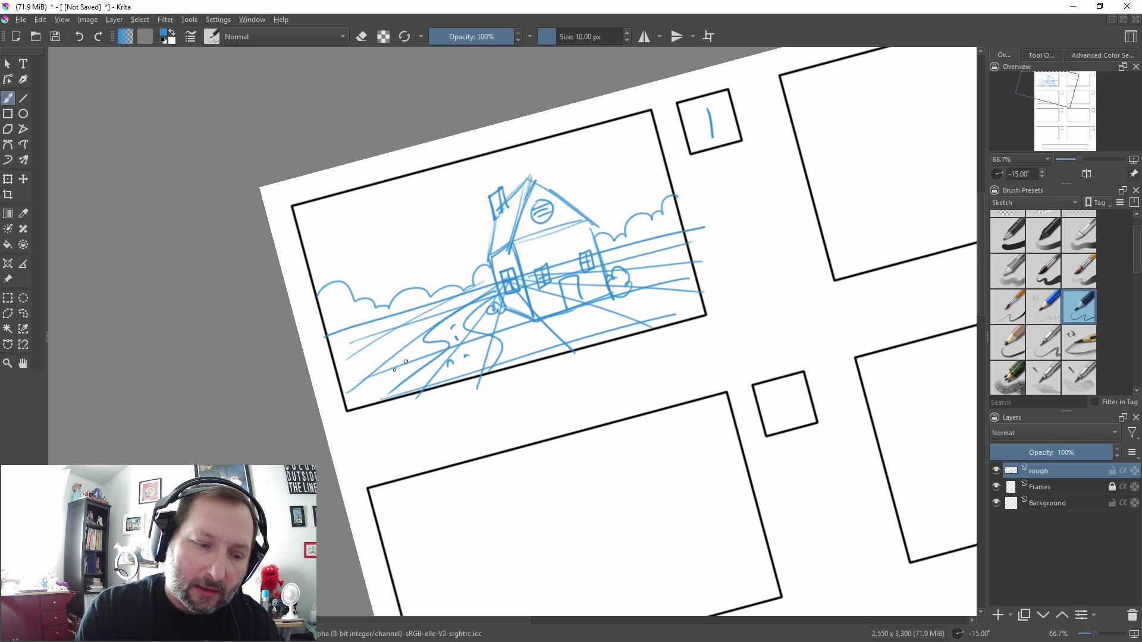
Draw zoom arrows from the first frame's four corners converging on the house's side window, and outline that window
drag(346, 410, 497, 299)
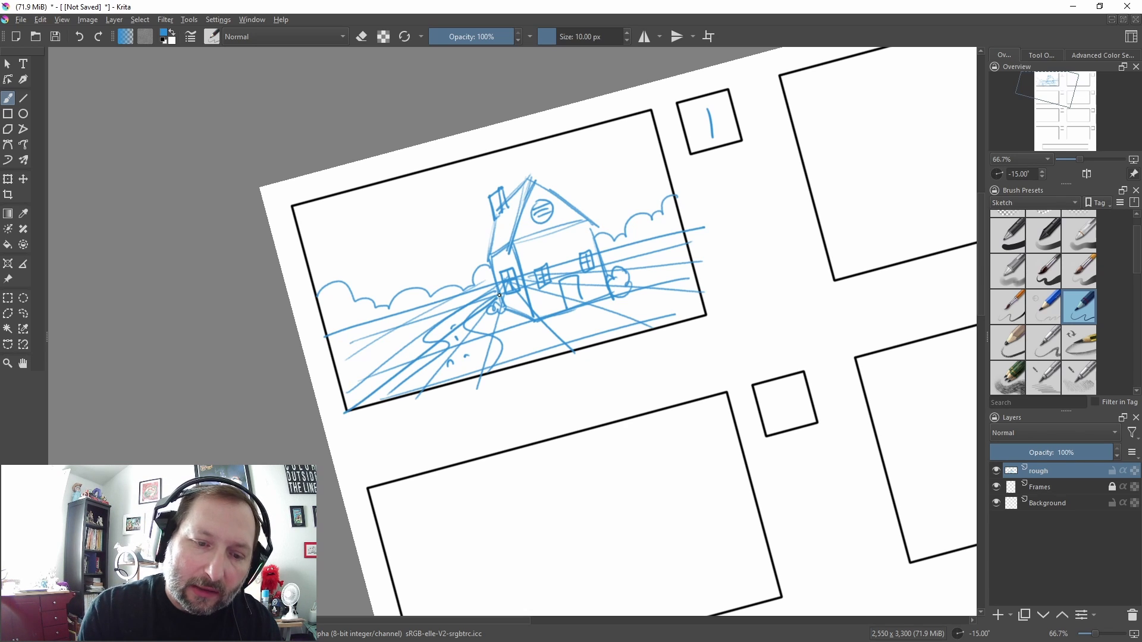
drag(516, 261, 650, 111)
drag(293, 207, 498, 269)
mouse_move(561, 254)
mouse_down()
mouse_move(498, 268)
mouse_move(544, 292)
mouse_move(706, 310)
mouse_up()
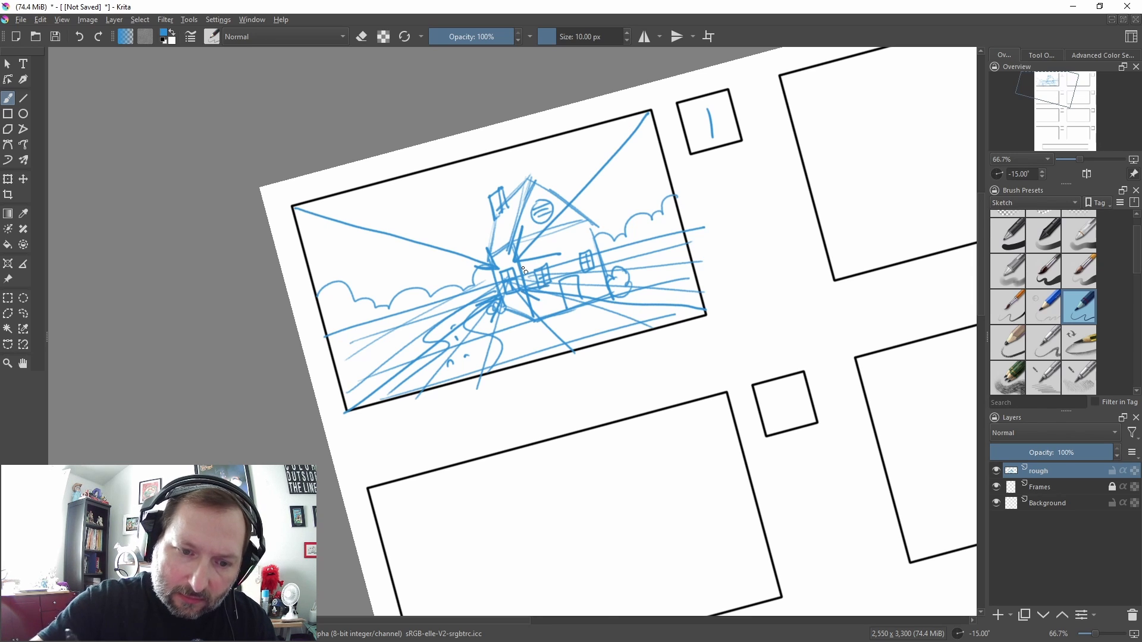
mouse_move(528, 289)
mouse_down()
mouse_move(493, 269)
mouse_move(502, 296)
mouse_up()
Handwrite the note "cam: zooms in on window" beneath the first frame
drag(358, 425, 484, 390)
key(ctrl+z)
mouse_move(496, 387)
mouse_down()
mouse_move(490, 397)
mouse_move(553, 369)
mouse_up()
drag(557, 374, 621, 352)
drag(634, 340, 635, 353)
drag(644, 347, 670, 334)
Number the second frame's box 2 and sketch the window's double side posts and double crossbar inside the frame
scroll(669, 336, down, 3)
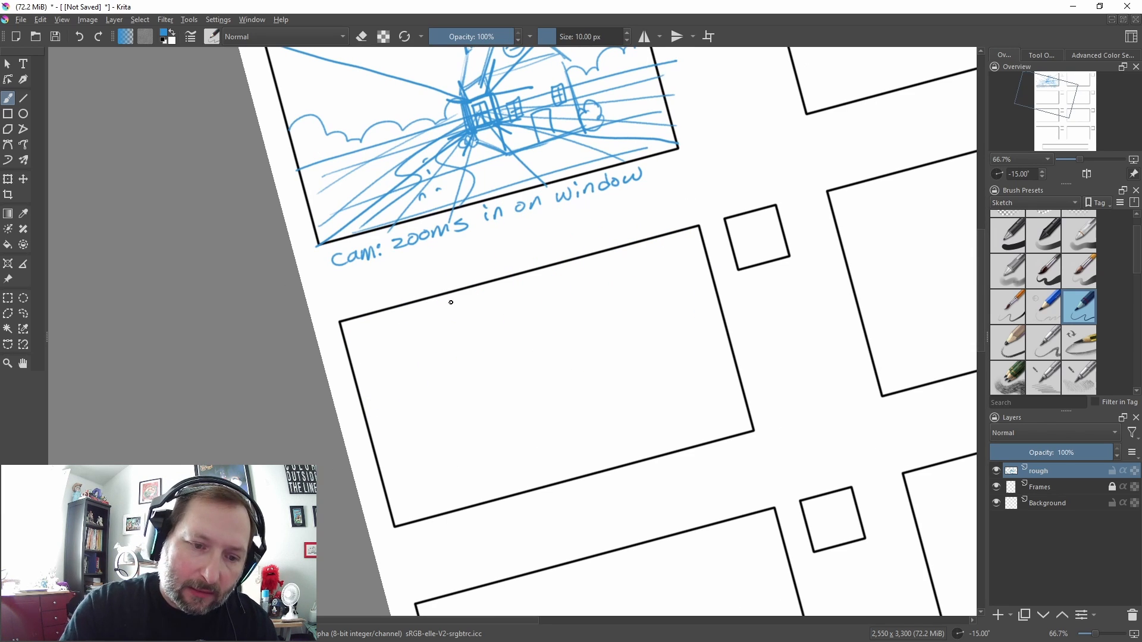
mouse_move(753, 238)
mouse_down()
mouse_move(755, 253)
mouse_move(772, 250)
mouse_up()
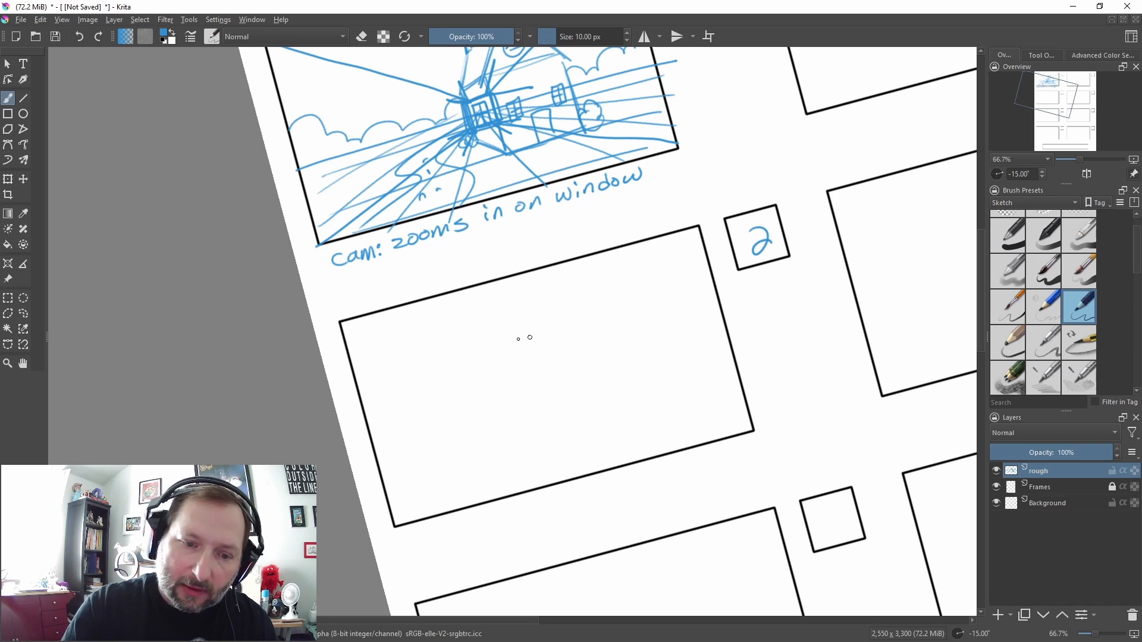
mouse_move(443, 299)
mouse_down()
mouse_move(494, 492)
mouse_move(464, 335)
mouse_move(505, 494)
mouse_up()
mouse_move(596, 265)
mouse_down()
mouse_move(642, 455)
mouse_move(654, 453)
mouse_up()
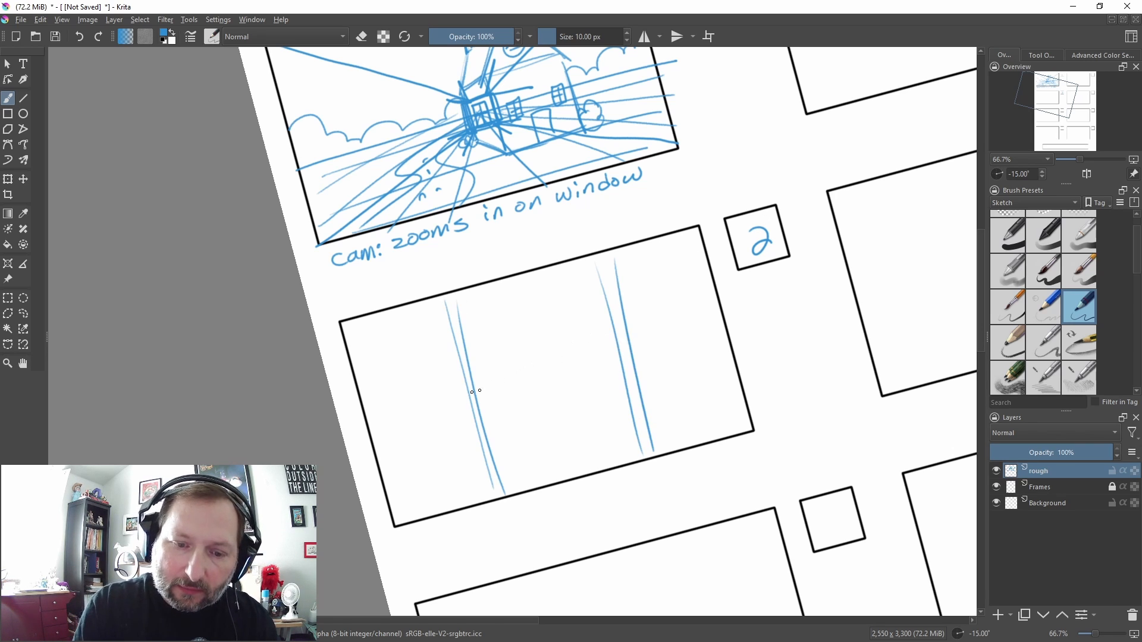
drag(471, 394, 627, 334)
drag(473, 413, 635, 349)
Add a few brick outlines on the wall beside the window and a double vertical bar through its middle
mouse_move(346, 351)
mouse_down()
mouse_move(379, 343)
mouse_move(384, 371)
mouse_up()
mouse_move(350, 380)
mouse_down()
mouse_move(383, 372)
mouse_move(373, 402)
mouse_move(409, 391)
mouse_up()
drag(410, 391, 408, 364)
drag(385, 371, 408, 363)
mouse_move(733, 356)
mouse_down()
mouse_move(717, 387)
mouse_move(750, 376)
mouse_up()
mouse_move(659, 294)
mouse_down()
mouse_move(687, 292)
mouse_move(657, 294)
mouse_up()
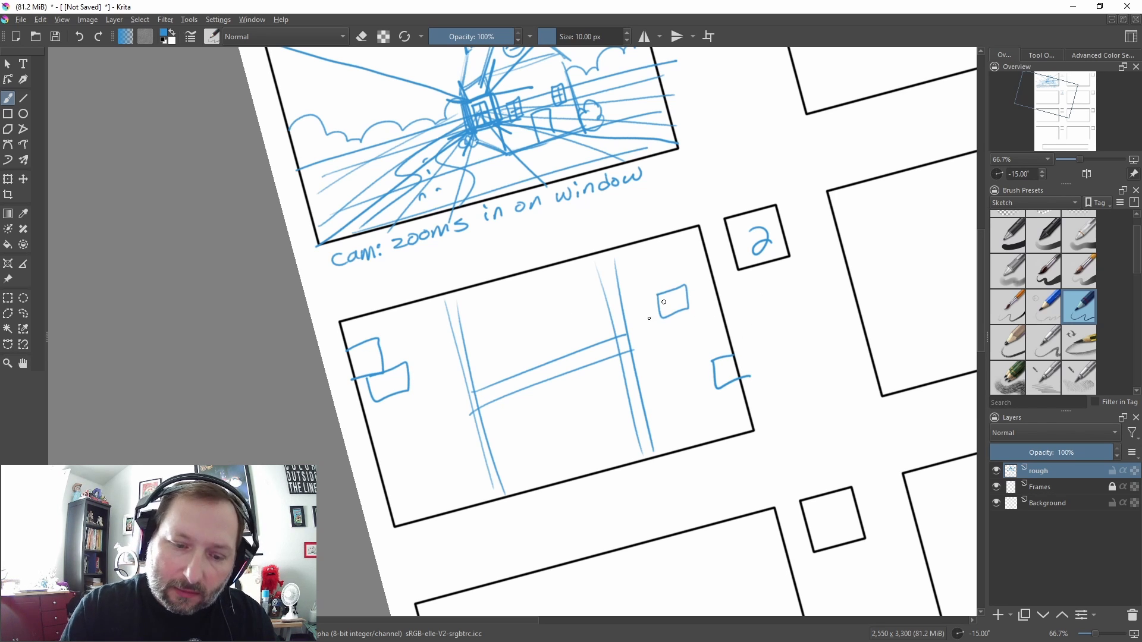
mouse_move(519, 287)
mouse_down()
mouse_move(564, 474)
mouse_move(577, 461)
mouse_up()
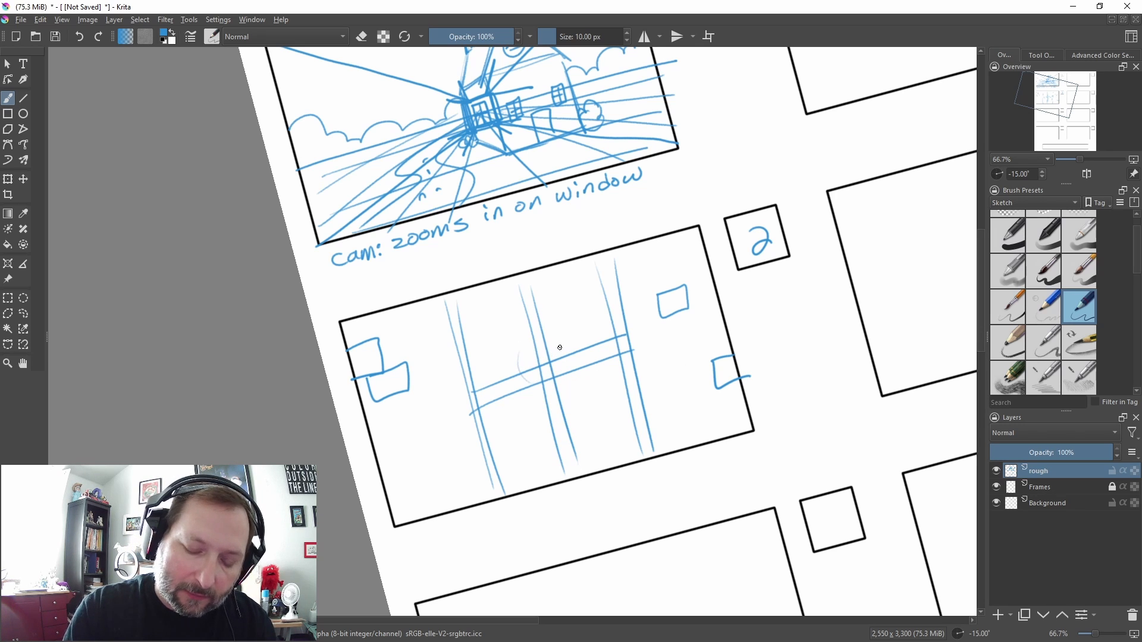
Sketch a hunched figure behind the window, with round head, curved back, drawing hand and desk lines
mouse_move(557, 347)
mouse_down()
mouse_move(524, 339)
mouse_move(590, 364)
mouse_move(613, 408)
mouse_move(609, 429)
mouse_move(583, 443)
mouse_move(632, 443)
mouse_move(634, 455)
mouse_up()
drag(625, 443, 602, 452)
mouse_move(556, 382)
mouse_down()
mouse_move(518, 418)
mouse_move(573, 397)
mouse_up()
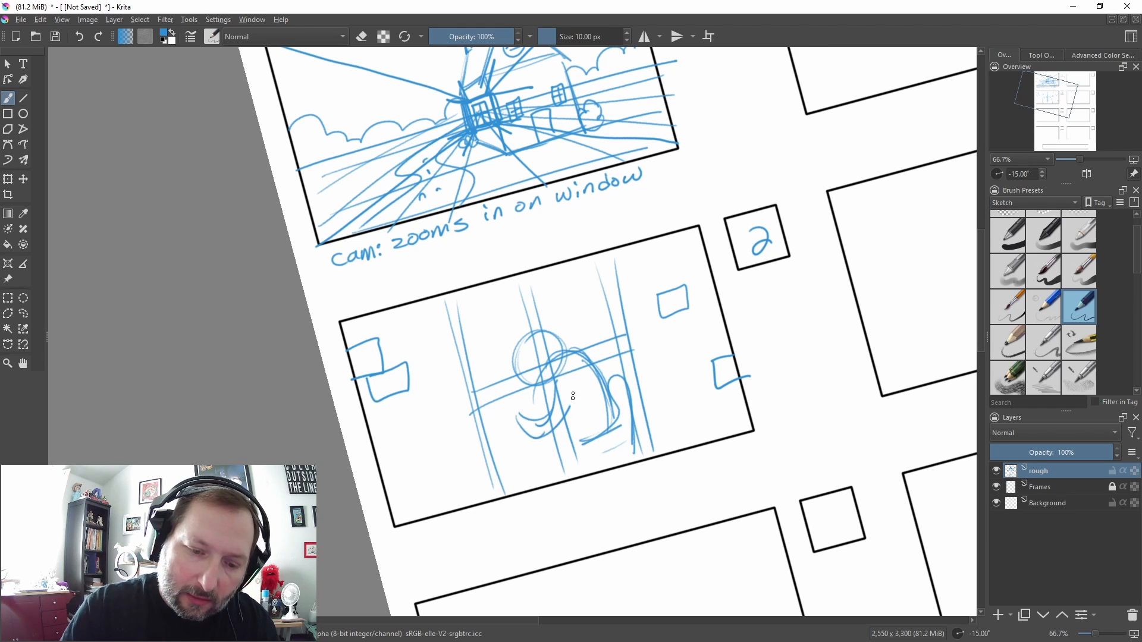
mouse_move(509, 414)
mouse_down()
mouse_move(517, 427)
mouse_move(528, 374)
mouse_up()
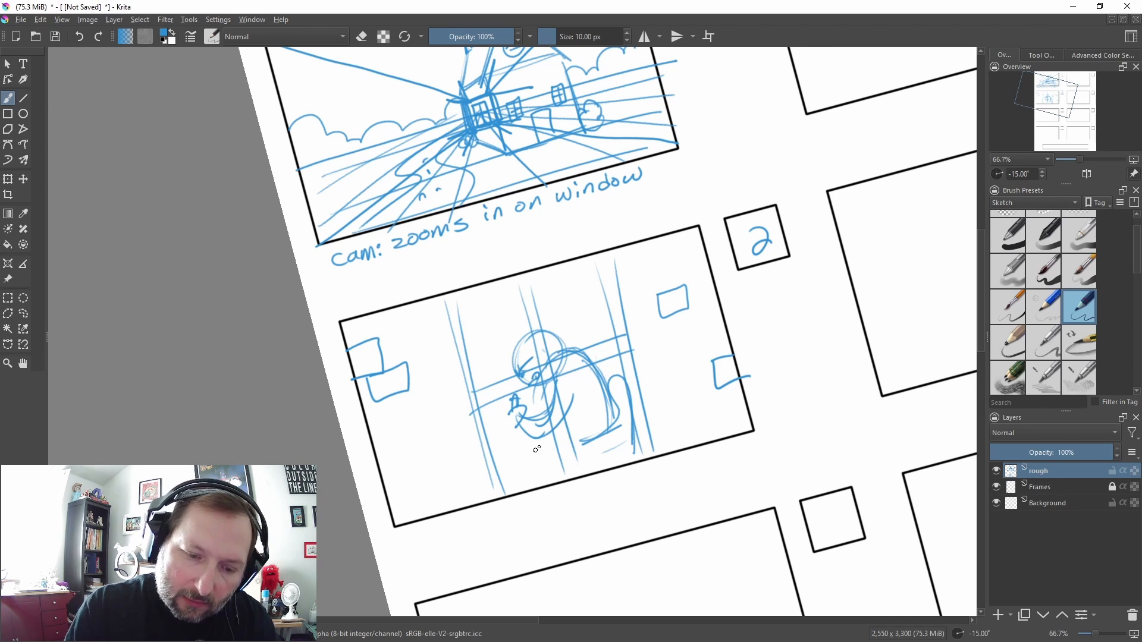
drag(548, 437, 502, 476)
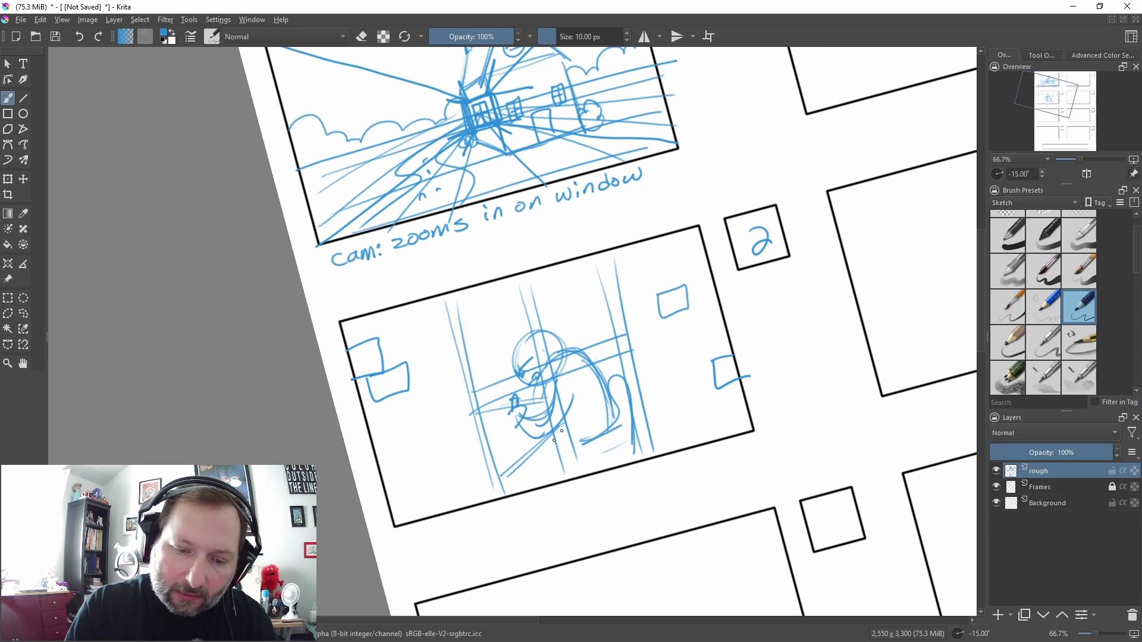
Number the third frame's box 3 and sketch the rounded shoulders and head of a figure seen from behind
drag(804, 453, 724, 191)
drag(764, 386, 778, 353)
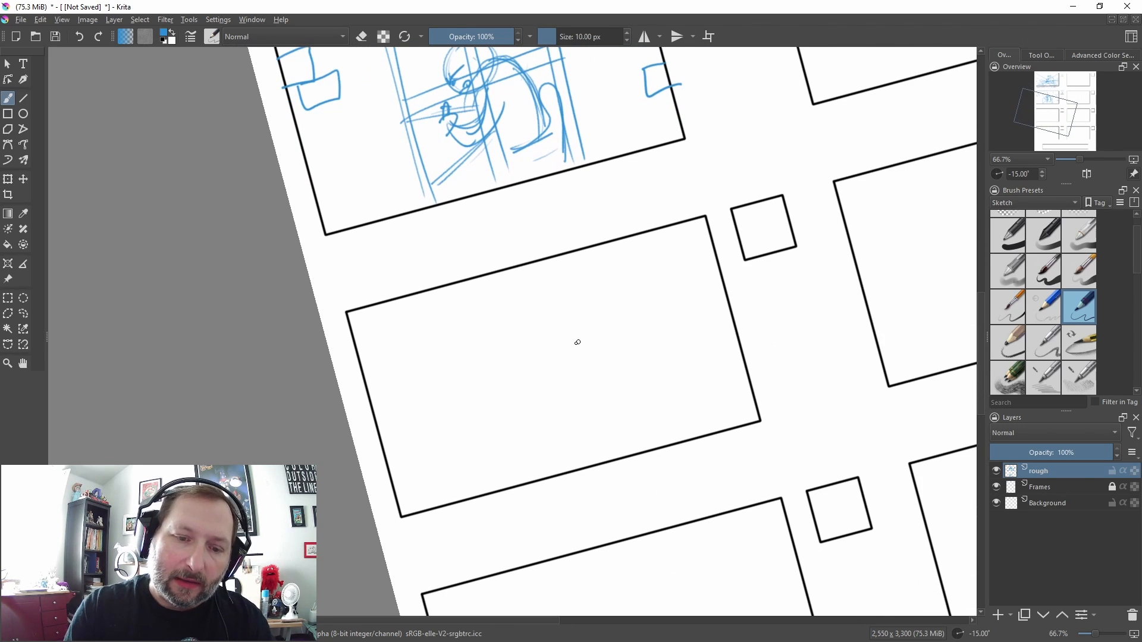
drag(753, 216, 750, 243)
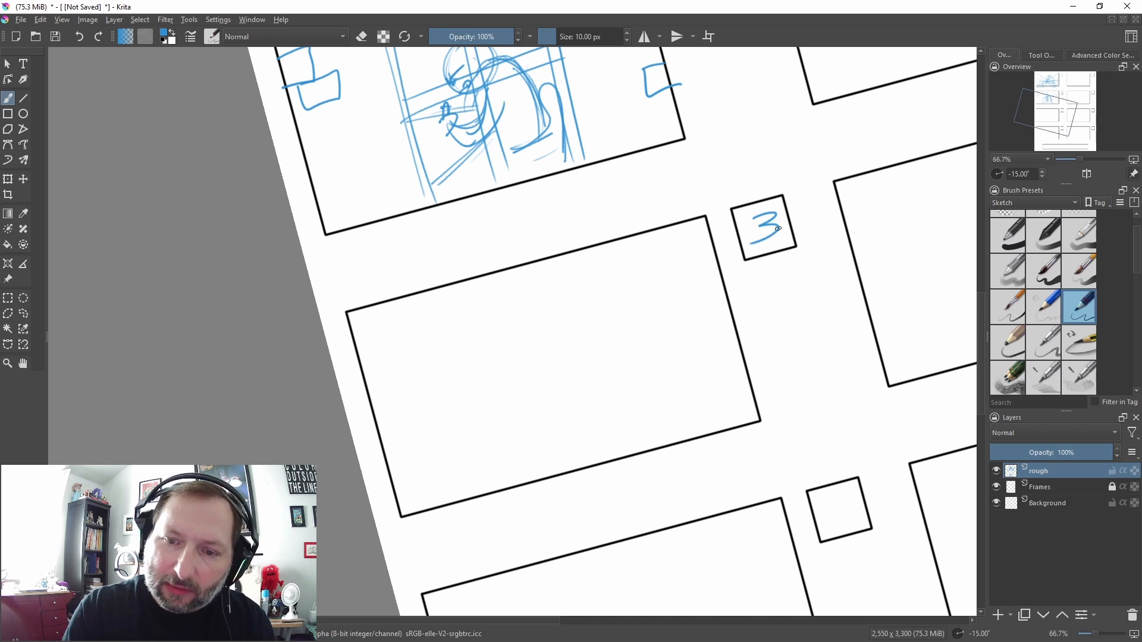
mouse_move(495, 413)
mouse_down()
mouse_move(643, 392)
mouse_move(675, 429)
mouse_up()
mouse_move(679, 418)
mouse_down()
mouse_move(493, 425)
mouse_move(471, 479)
mouse_up()
drag(476, 442, 680, 442)
mouse_move(685, 436)
mouse_down()
mouse_move(461, 484)
mouse_move(459, 497)
mouse_up()
mouse_move(501, 383)
mouse_down()
mouse_move(504, 358)
mouse_move(624, 350)
mouse_up()
mouse_move(586, 316)
mouse_down()
mouse_move(541, 319)
mouse_move(507, 386)
mouse_up()
mouse_move(501, 357)
mouse_down()
mouse_move(615, 335)
mouse_move(623, 359)
mouse_up()
drag(614, 361, 500, 395)
drag(515, 342, 504, 388)
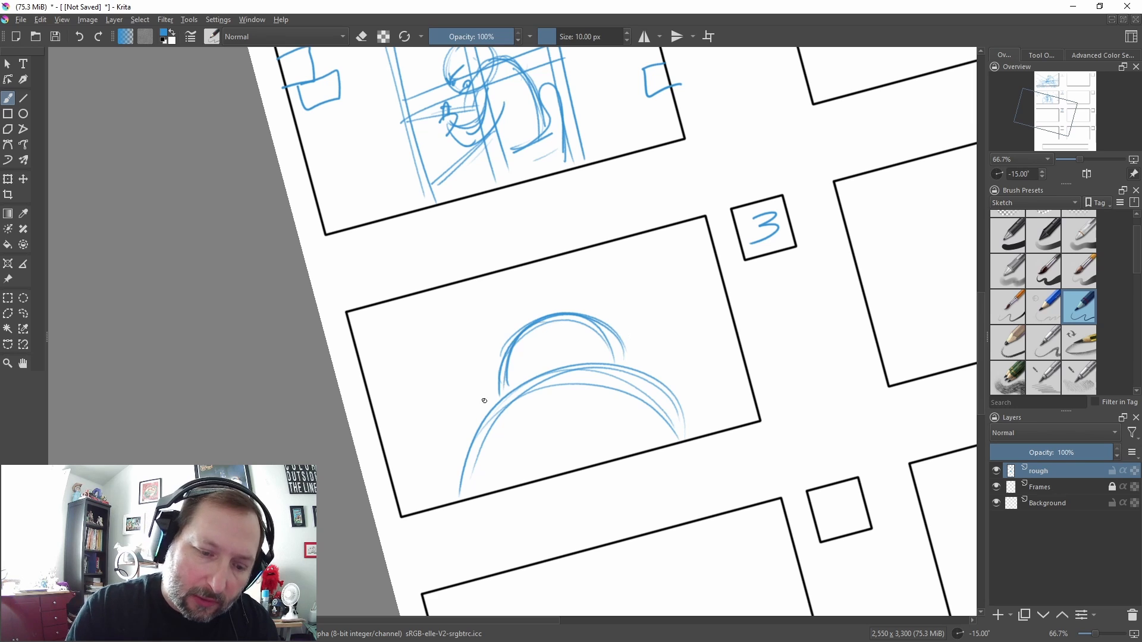
Add the scribbling hand with pencils and curved motion lines beside the figure, plus the head details and the desk edge
mouse_move(462, 439)
mouse_down()
mouse_move(478, 411)
mouse_move(462, 428)
mouse_move(468, 452)
mouse_up()
mouse_move(462, 437)
mouse_down()
mouse_move(487, 408)
mouse_move(466, 452)
mouse_up()
mouse_move(464, 424)
mouse_down()
mouse_move(484, 414)
mouse_move(462, 394)
mouse_move(487, 415)
mouse_move(449, 400)
mouse_move(474, 388)
mouse_move(462, 457)
mouse_move(440, 457)
mouse_up()
mouse_move(434, 397)
mouse_down()
mouse_move(458, 431)
mouse_move(413, 420)
mouse_up()
drag(414, 420, 408, 427)
mouse_move(493, 387)
mouse_down()
mouse_move(486, 410)
mouse_move(491, 388)
mouse_up()
drag(483, 361, 446, 372)
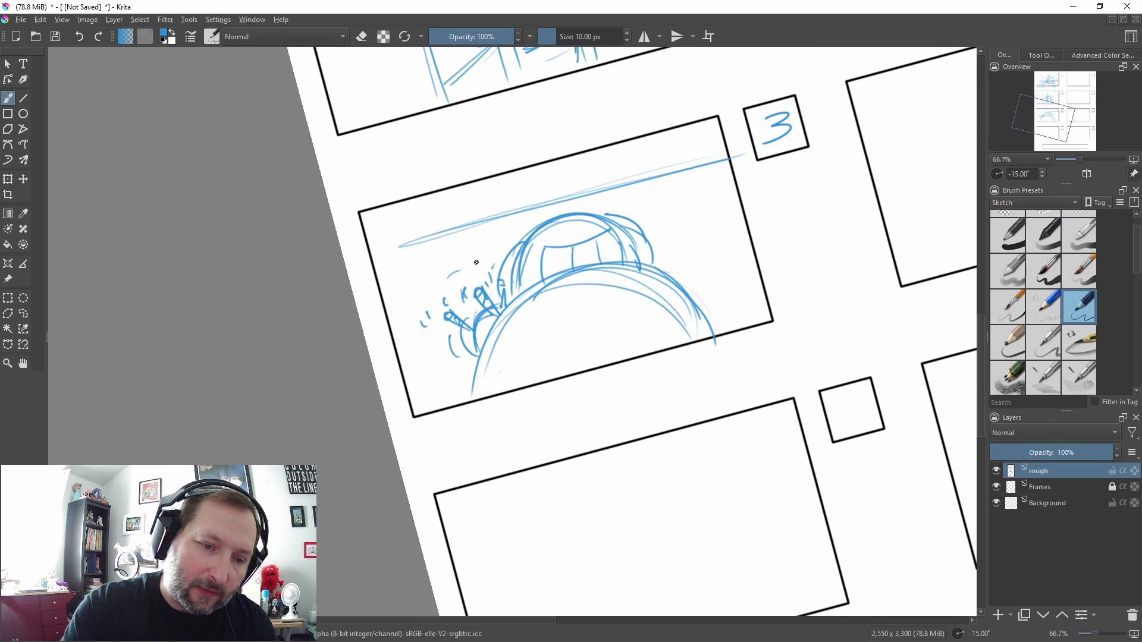
drag(480, 258, 488, 266)
mouse_move(436, 333)
mouse_down()
mouse_move(433, 343)
mouse_move(477, 355)
mouse_up()
drag(401, 328, 447, 269)
drag(396, 301, 425, 267)
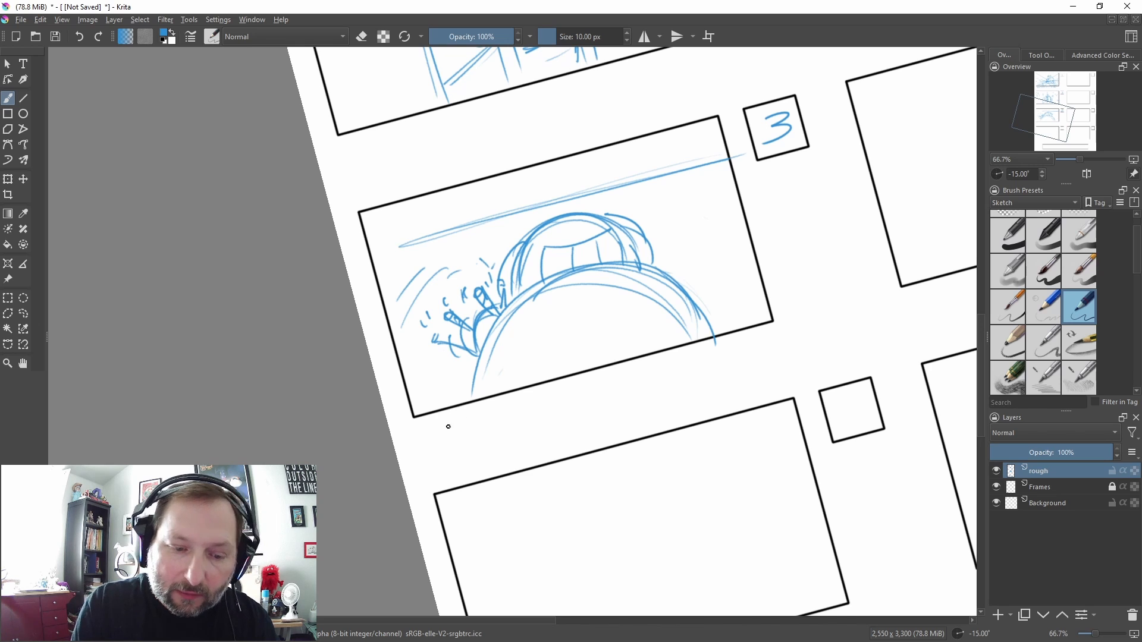
Handwrite the note "* over the shoulder shot" beneath the third frame
mouse_move(445, 419)
mouse_down()
mouse_move(448, 434)
mouse_move(439, 427)
mouse_move(536, 398)
mouse_up()
drag(538, 389, 547, 406)
drag(549, 400, 599, 392)
drag(602, 387, 650, 374)
drag(654, 368, 714, 360)
drag(719, 352, 735, 353)
drag(731, 344, 747, 338)
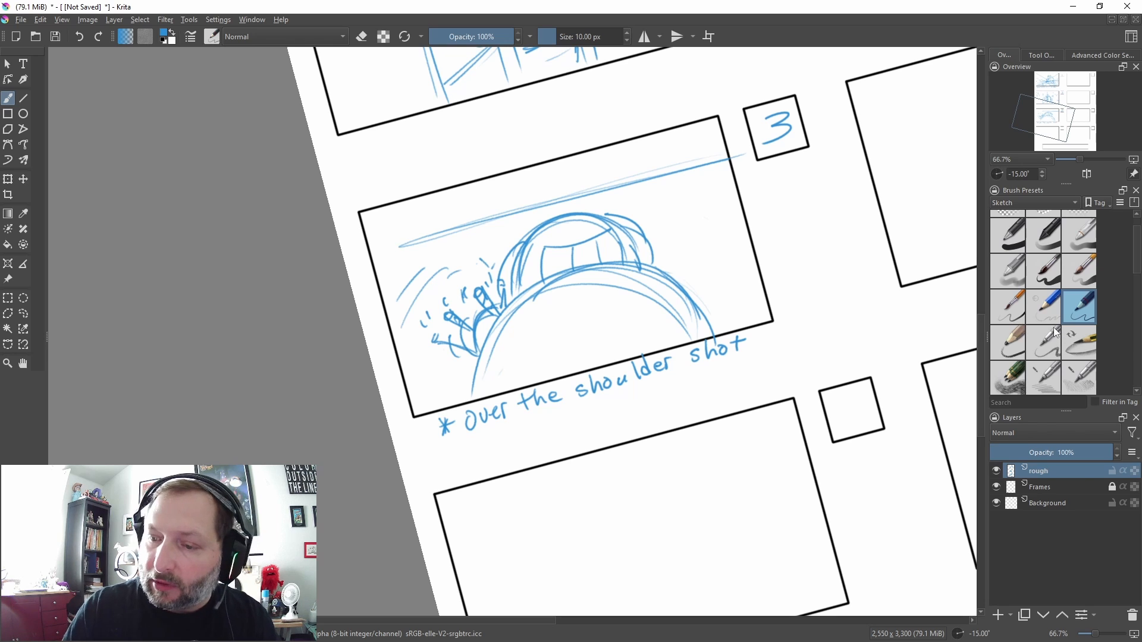
Erase the asterisk before the third frame's note and write "CAM:" there with the sketch pencil
scroll(1054, 327, up, 2)
click(1007, 227)
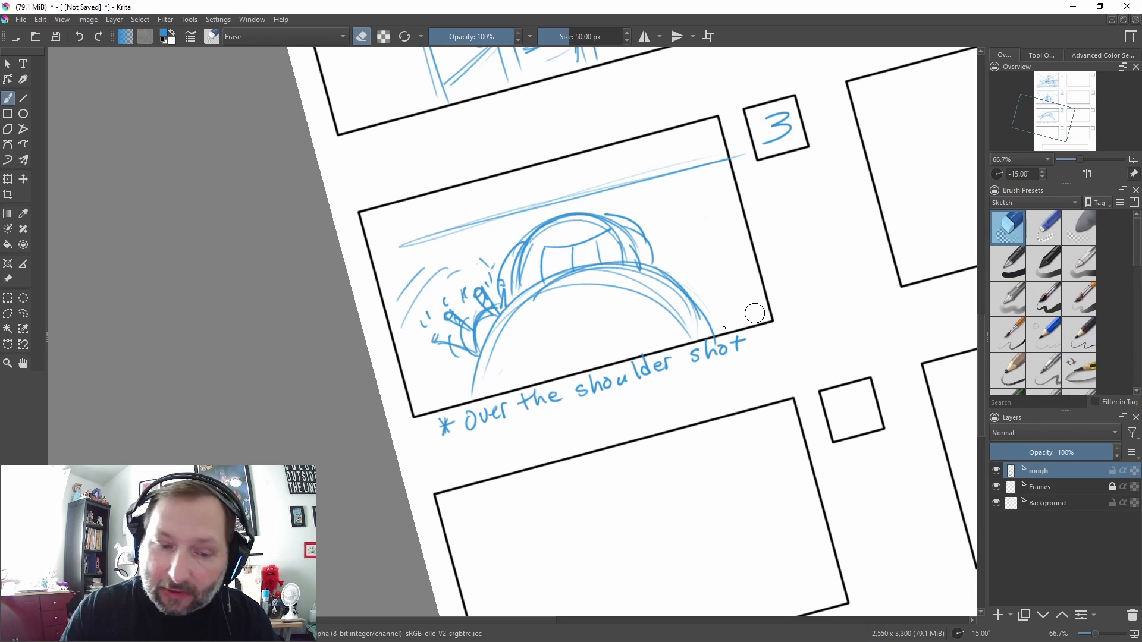
drag(445, 427, 438, 415)
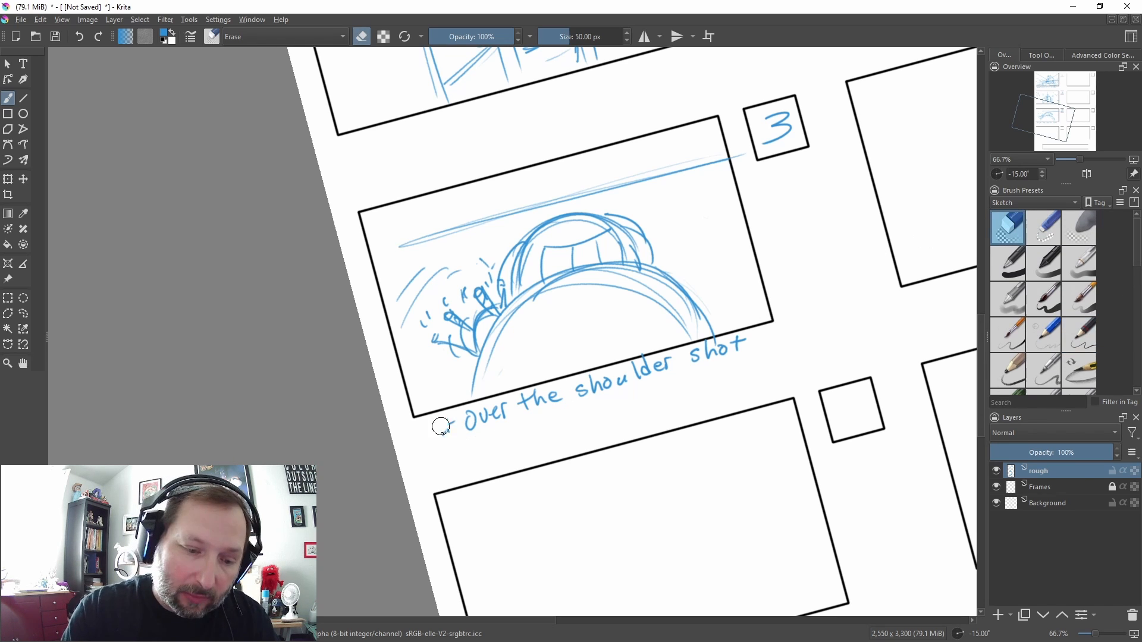
click(1077, 335)
mouse_move(415, 434)
mouse_down()
mouse_move(416, 449)
mouse_move(443, 436)
mouse_up()
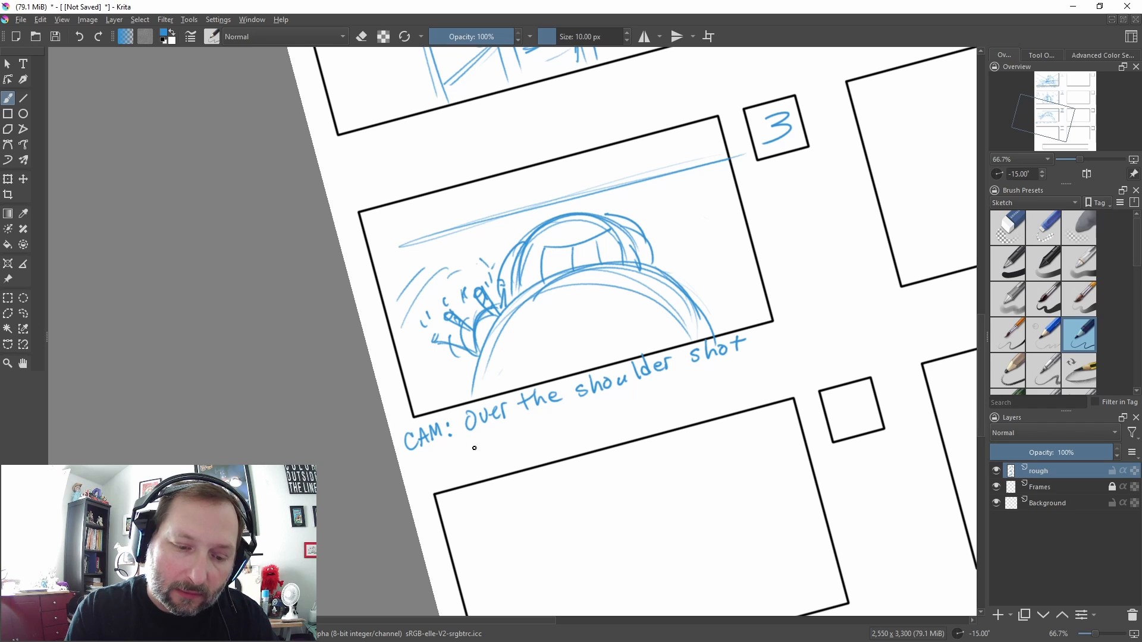
Handwrite a second note line, "scribbling really fast", beneath "over the shoulder shot"
mouse_move(480, 444)
mouse_down()
mouse_move(471, 460)
mouse_move(501, 452)
mouse_up()
key(ctrl+z)
drag(503, 440, 524, 442)
click(510, 433)
drag(535, 422, 544, 429)
mouse_move(549, 419)
mouse_down()
mouse_move(552, 433)
mouse_move(565, 433)
mouse_up()
mouse_move(569, 431)
mouse_down()
mouse_move(577, 424)
mouse_move(585, 440)
mouse_move(614, 412)
mouse_move(639, 410)
mouse_up()
drag(642, 391, 646, 408)
drag(646, 397, 651, 411)
mouse_move(683, 382)
mouse_down()
mouse_move(673, 397)
mouse_move(682, 387)
mouse_up()
drag(693, 386, 698, 392)
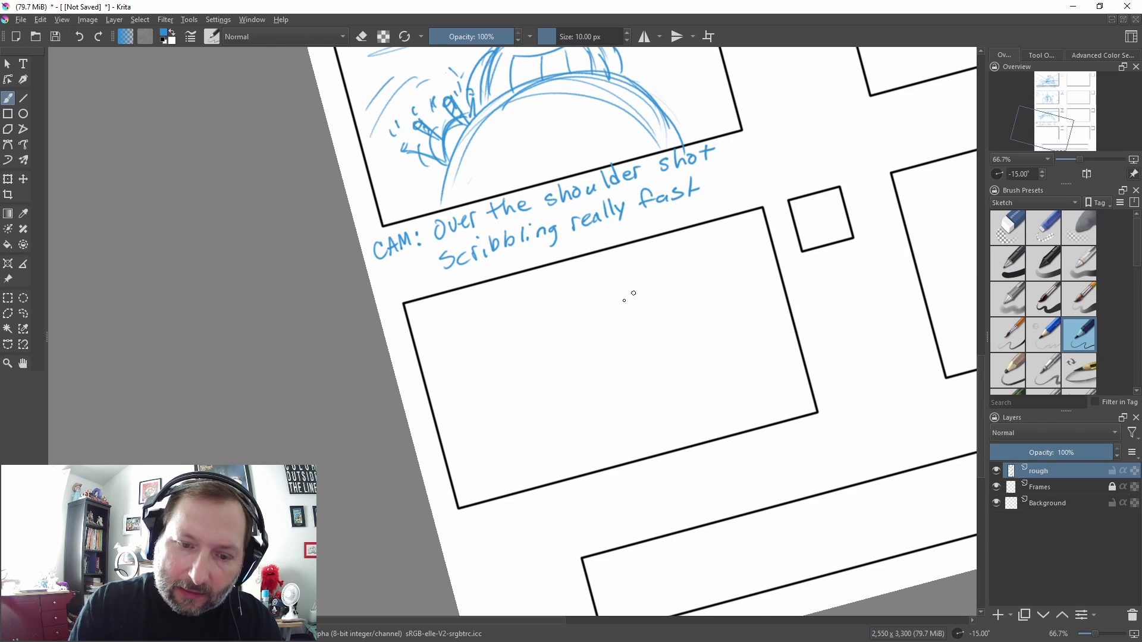
Draw a diagonal double desk edge across the fourth frame and a fist holding a pencil below it
drag(434, 401, 764, 218)
drag(764, 218, 444, 408)
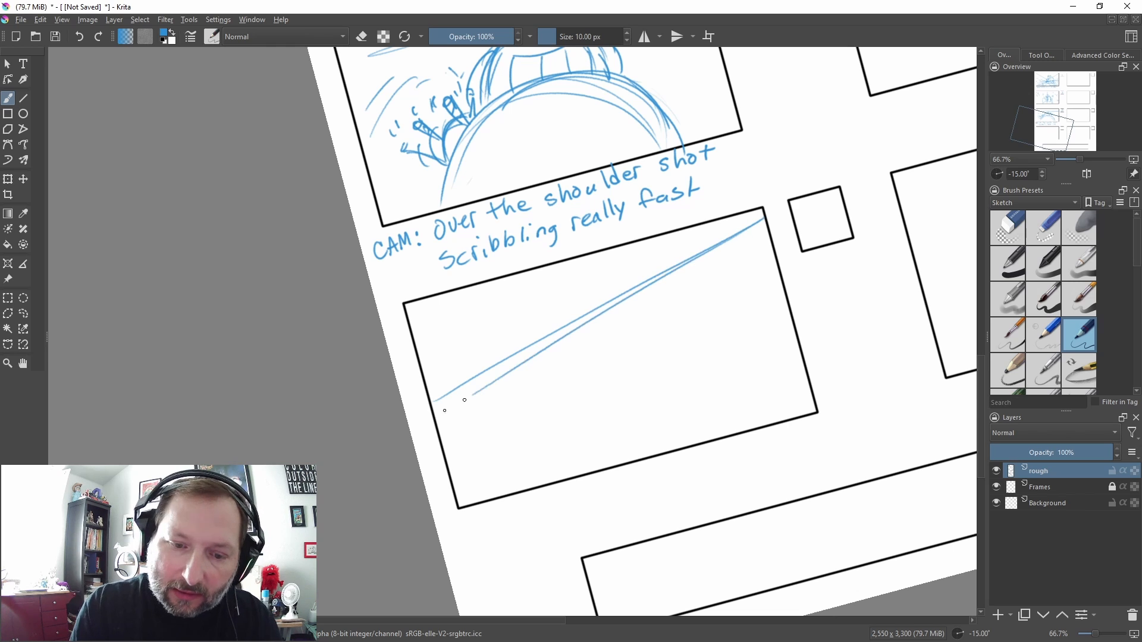
drag(444, 408, 430, 414)
drag(429, 415, 717, 244)
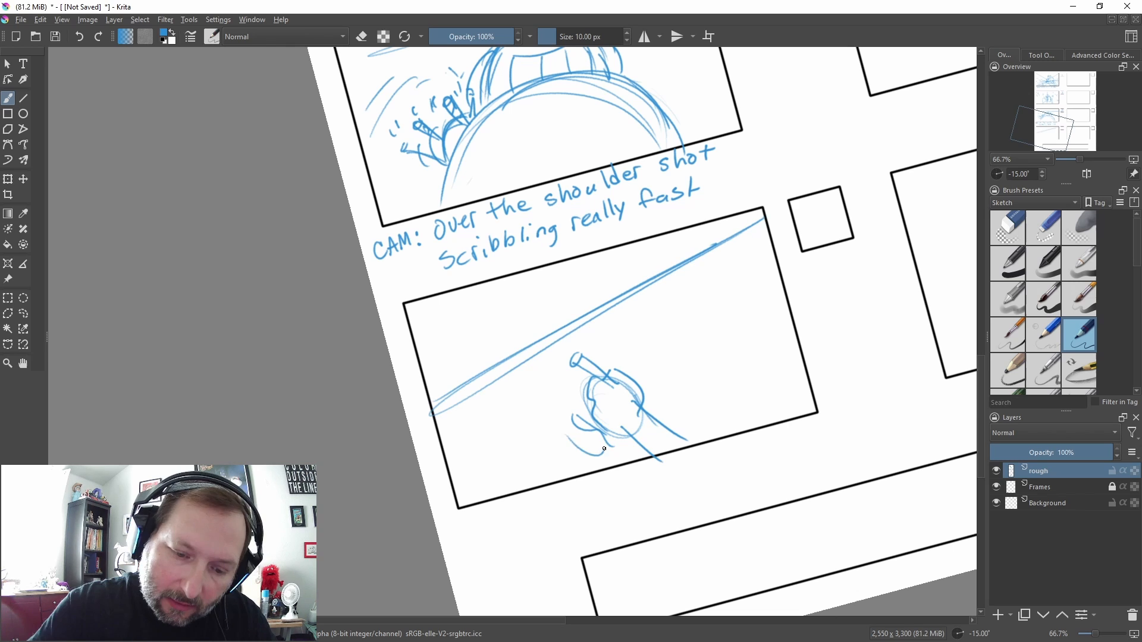
Sketch more pencils and fingers around the fist and a second raised hand gripping a pencil in the fourth frame
drag(566, 449, 594, 462)
mouse_move(548, 381)
mouse_down()
mouse_move(567, 425)
mouse_move(547, 394)
mouse_move(562, 370)
mouse_up()
mouse_move(558, 374)
mouse_down()
mouse_move(572, 418)
mouse_move(563, 440)
mouse_up()
mouse_move(521, 406)
mouse_down()
mouse_move(555, 432)
mouse_move(530, 406)
mouse_up()
mouse_move(691, 292)
mouse_down()
mouse_move(683, 356)
mouse_move(695, 282)
mouse_move(706, 290)
mouse_up()
mouse_move(700, 293)
mouse_down()
mouse_move(692, 364)
mouse_move(714, 312)
mouse_move(681, 443)
mouse_up()
drag(707, 337, 695, 440)
mouse_move(684, 333)
mouse_down()
mouse_move(726, 318)
mouse_move(687, 359)
mouse_move(708, 333)
mouse_move(701, 410)
mouse_up()
drag(650, 342, 635, 388)
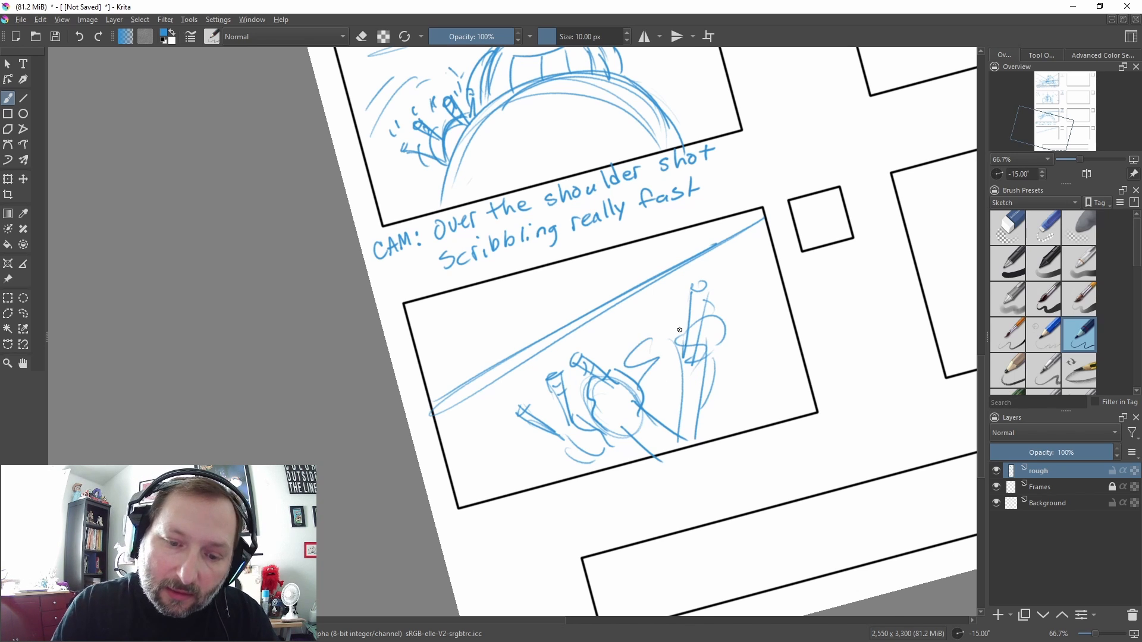
Add sweeping motion arcs, short speed marks and dense diagonal scribble strokes around the hands in the fourth frame
drag(684, 300, 533, 381)
drag(663, 311, 626, 338)
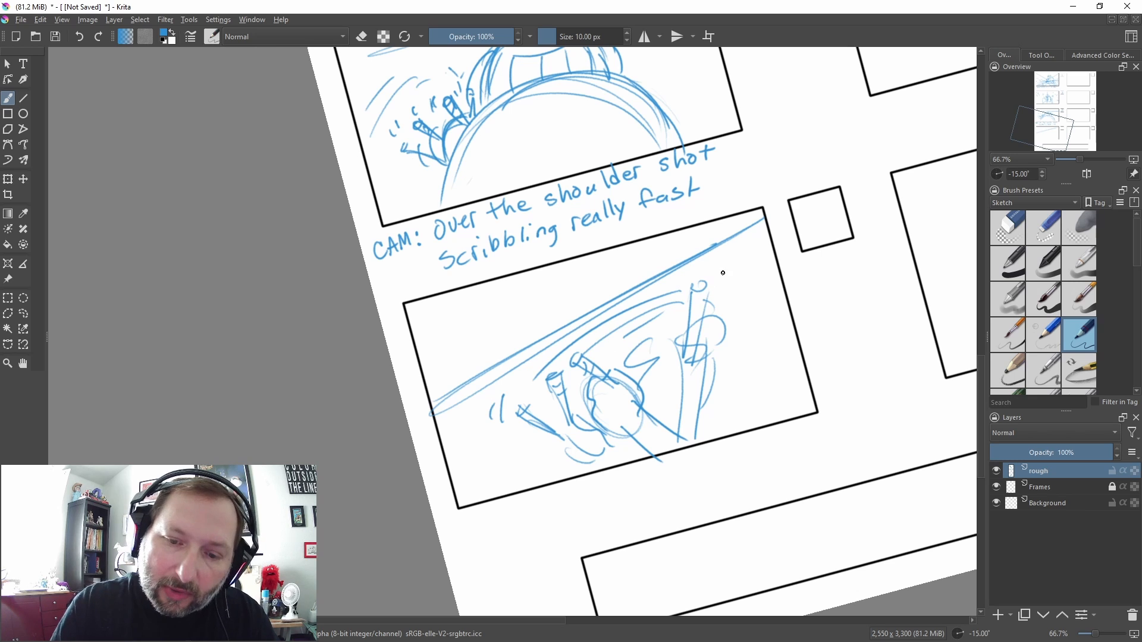
drag(723, 274, 728, 293)
drag(733, 276, 735, 290)
drag(686, 331, 605, 400)
drag(634, 374, 686, 341)
mouse_move(648, 315)
mouse_down()
mouse_move(677, 358)
mouse_move(674, 411)
mouse_up()
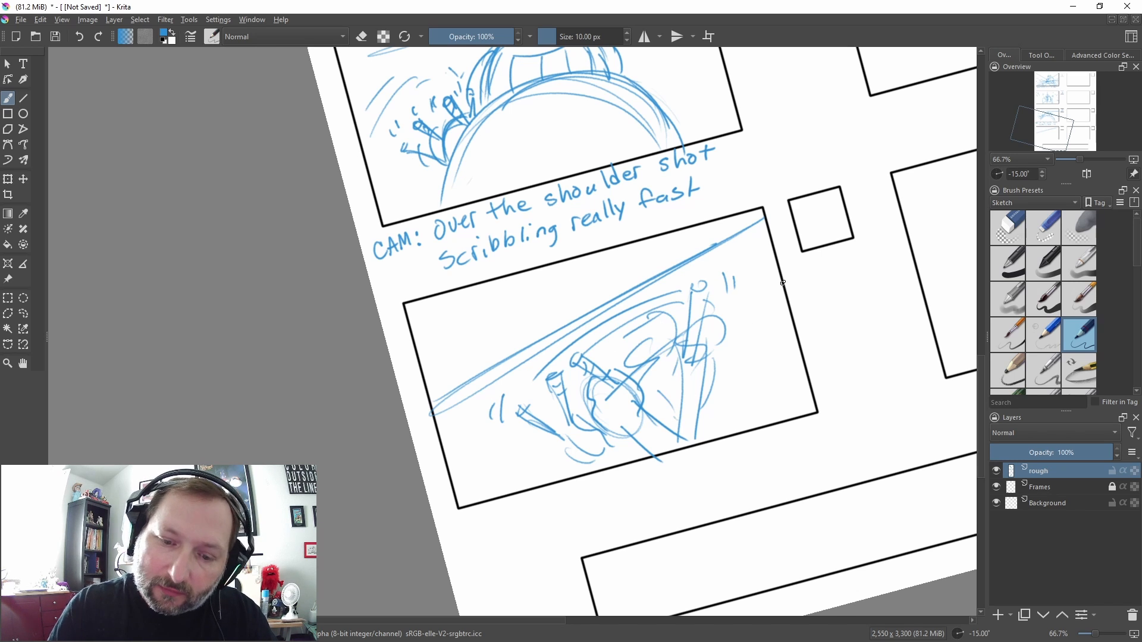
drag(563, 361, 591, 379)
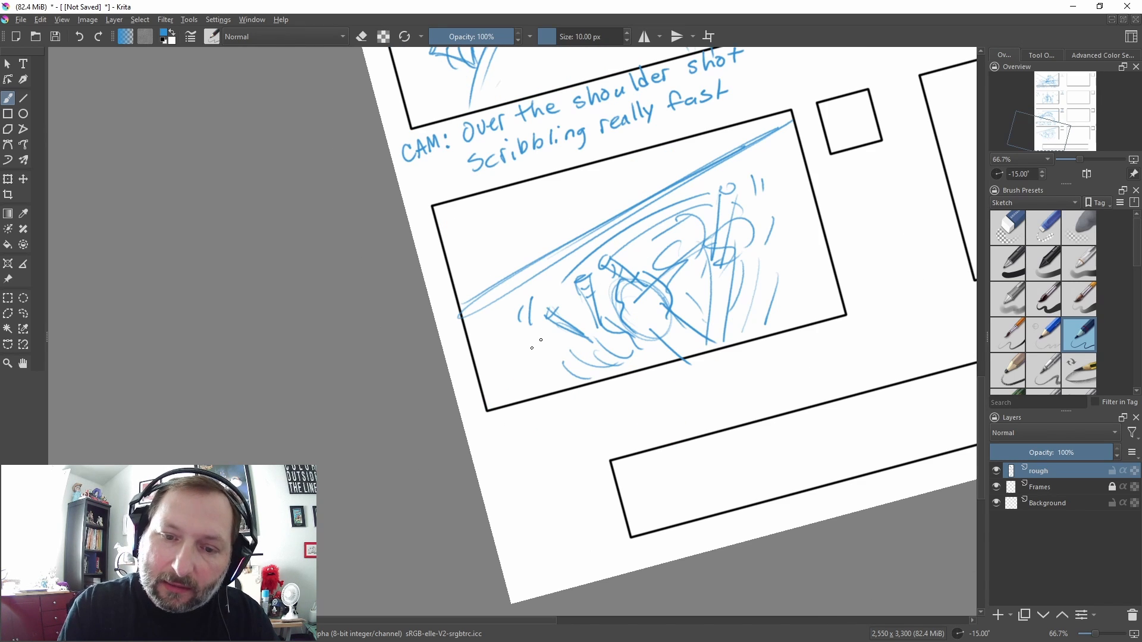
mouse_move(532, 349)
mouse_down()
mouse_move(763, 205)
mouse_move(750, 200)
mouse_up()
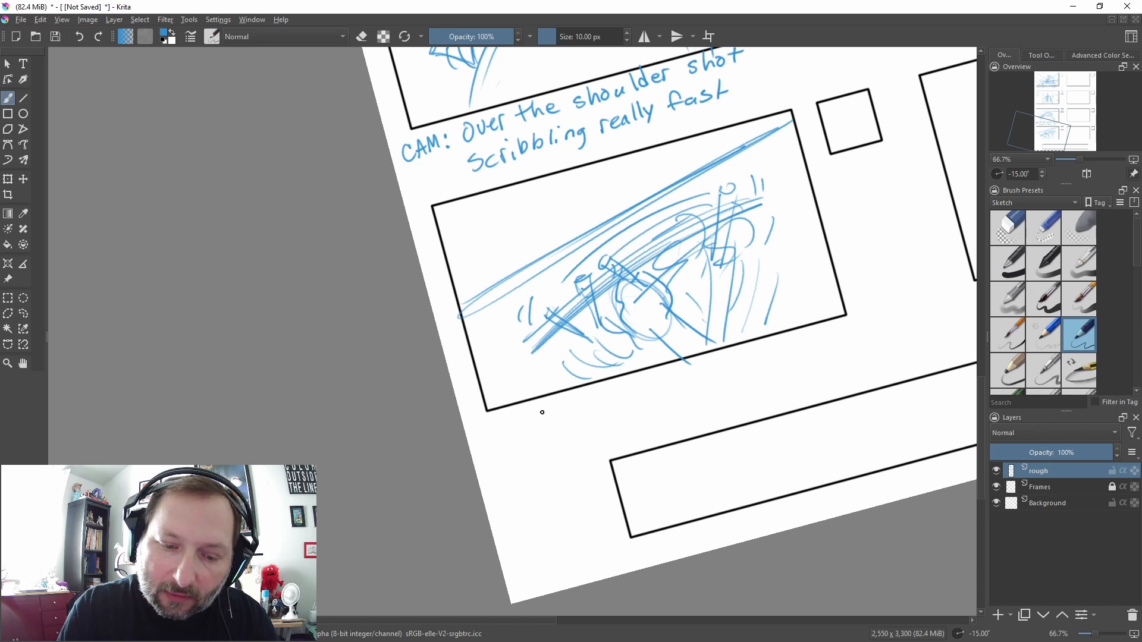
Handwrite the note "scribbling reeeally fast!!" beneath the fourth frame
mouse_move(543, 410)
mouse_down()
mouse_move(535, 426)
mouse_move(582, 402)
mouse_up()
mouse_move(587, 389)
mouse_down()
mouse_move(589, 409)
mouse_move(608, 405)
mouse_up()
drag(626, 376, 624, 399)
drag(632, 391, 653, 392)
mouse_move(656, 384)
mouse_down()
mouse_move(659, 409)
mouse_move(700, 372)
mouse_up()
drag(708, 374, 789, 359)
drag(809, 331, 806, 371)
drag(845, 321, 832, 350)
drag(835, 336, 882, 339)
drag(876, 326, 902, 325)
drag(900, 332, 901, 334)
drag(917, 302, 912, 320)
drag(907, 331, 908, 333)
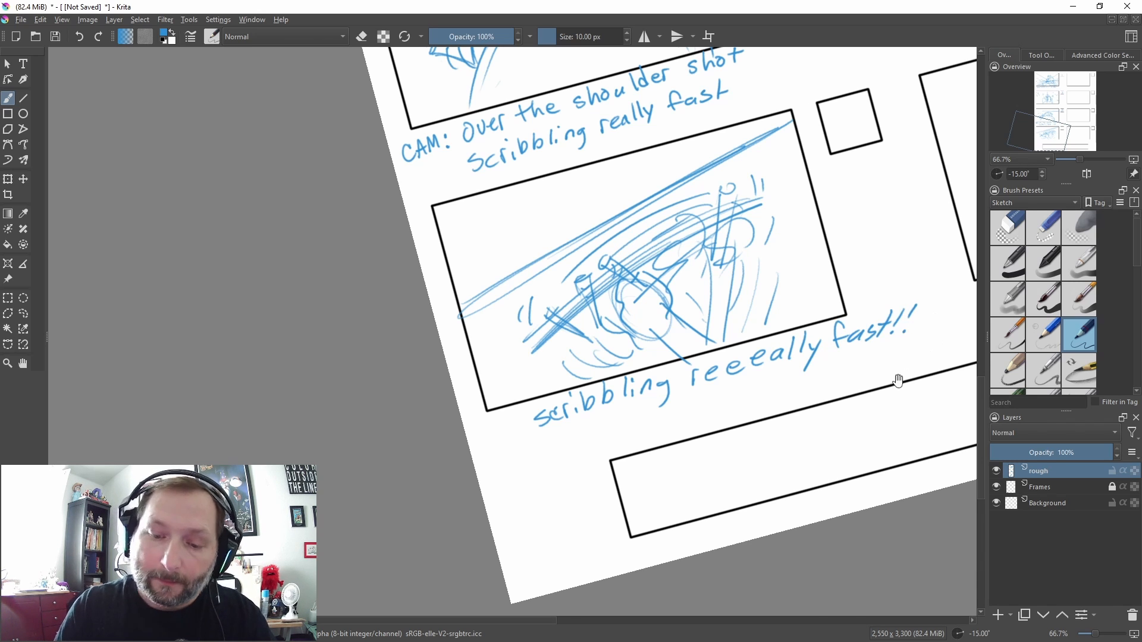
Number the fourth frame's box 4
drag(897, 380, 641, 548)
drag(746, 288, 762, 434)
drag(601, 426, 616, 443)
drag(613, 420, 615, 459)
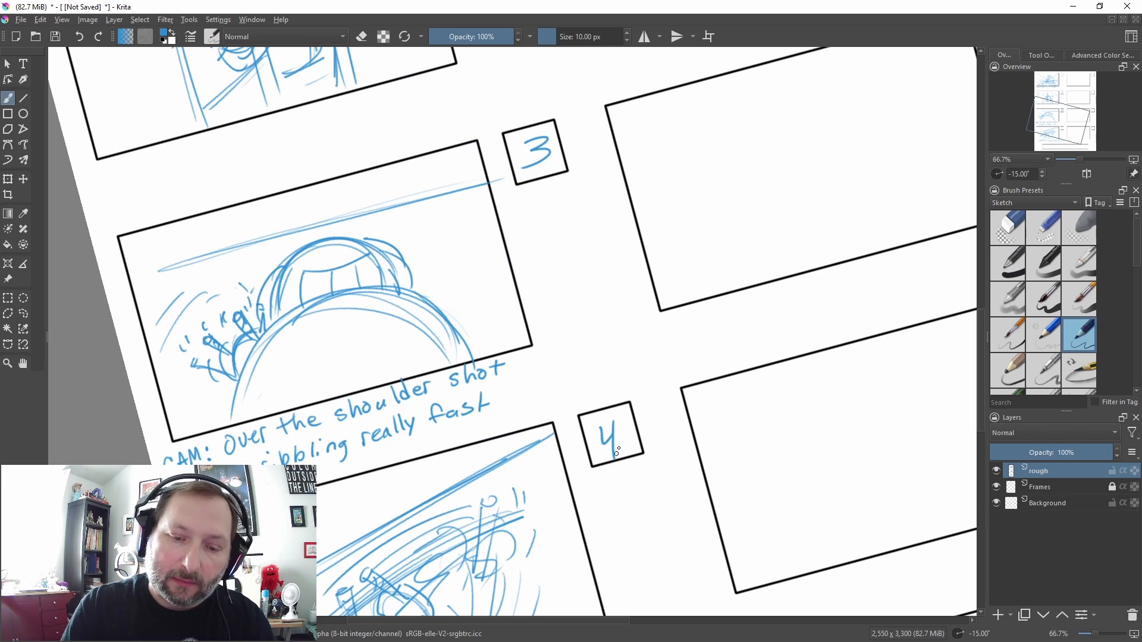
Review the whole storyboard page, looking over the four sketched frames and the empty right-hand column
scroll(613, 390, down, 4)
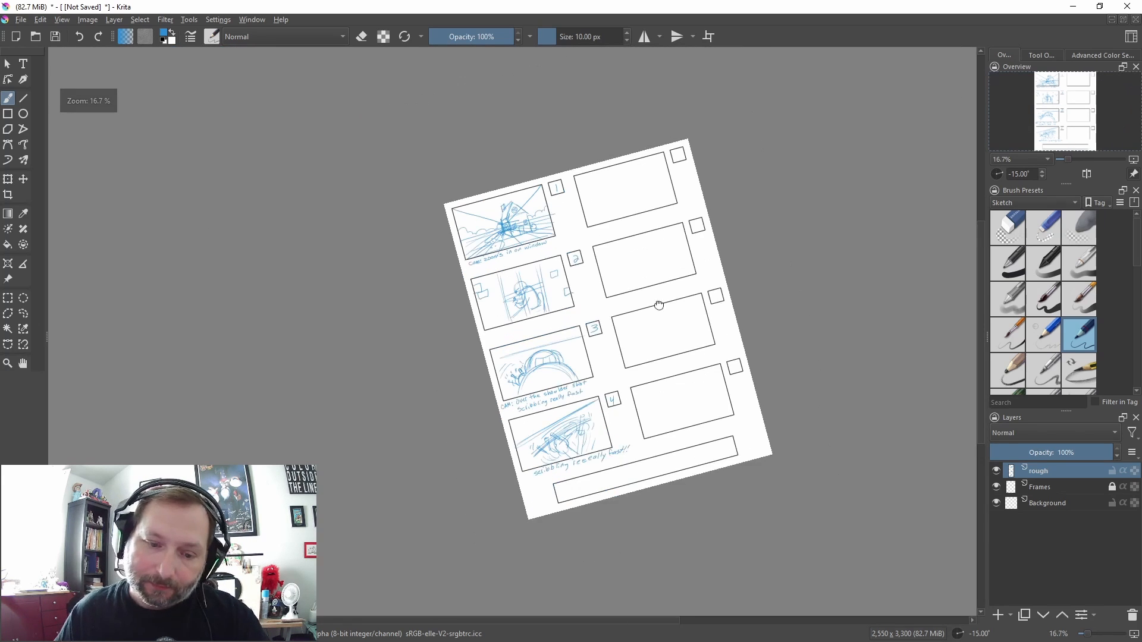
drag(657, 304, 657, 333)
scroll(642, 306, up, 2)
drag(559, 279, 562, 357)
scroll(573, 296, up, 1)
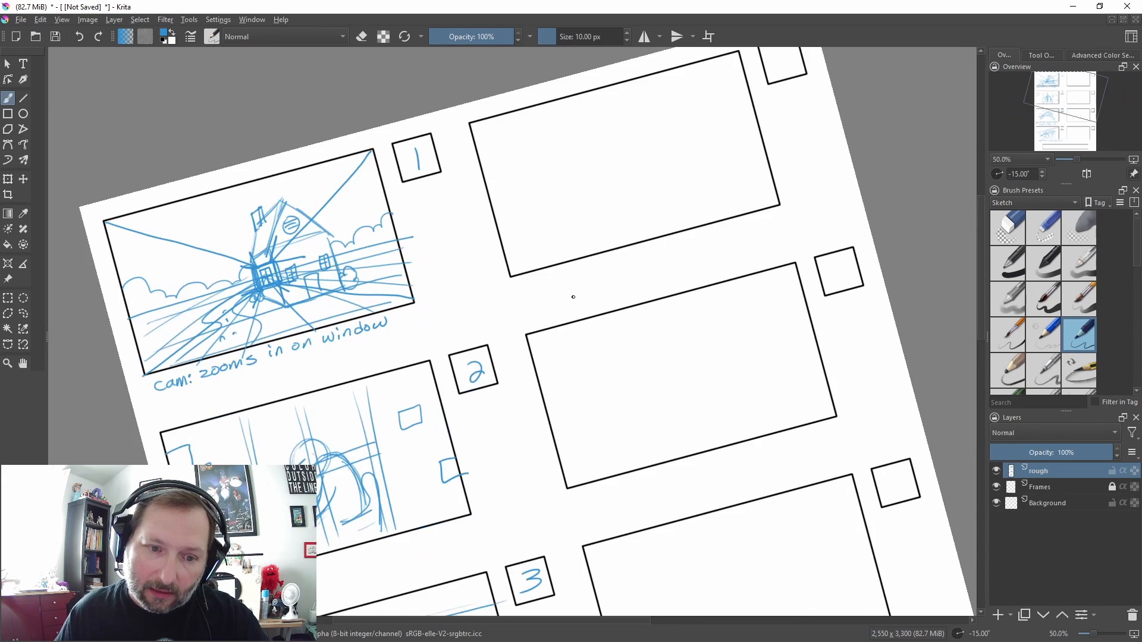
scroll(581, 337, down, 2)
drag(628, 420, 634, 359)
drag(608, 276, 625, 339)
scroll(616, 288, up, 1)
scroll(616, 292, down, 1)
drag(661, 377, 661, 438)
scroll(659, 284, up, 2)
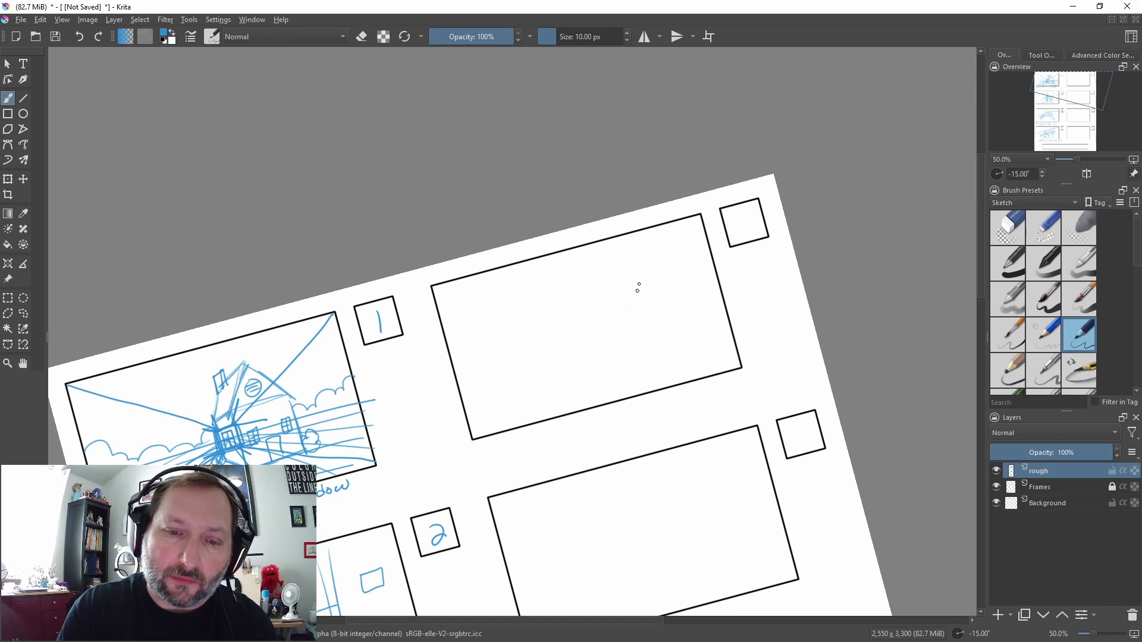
Sketch a startled bug-eyed character with tufted hair and outstretched arms in the upper frame of the empty right-hand column
mouse_move(602, 272)
mouse_down()
mouse_move(653, 275)
mouse_move(637, 312)
mouse_move(639, 282)
mouse_move(622, 280)
mouse_move(621, 258)
mouse_move(615, 278)
mouse_move(611, 252)
mouse_move(602, 287)
mouse_up()
mouse_move(659, 257)
mouse_down()
mouse_move(673, 245)
mouse_move(647, 283)
mouse_move(606, 285)
mouse_move(659, 352)
mouse_up()
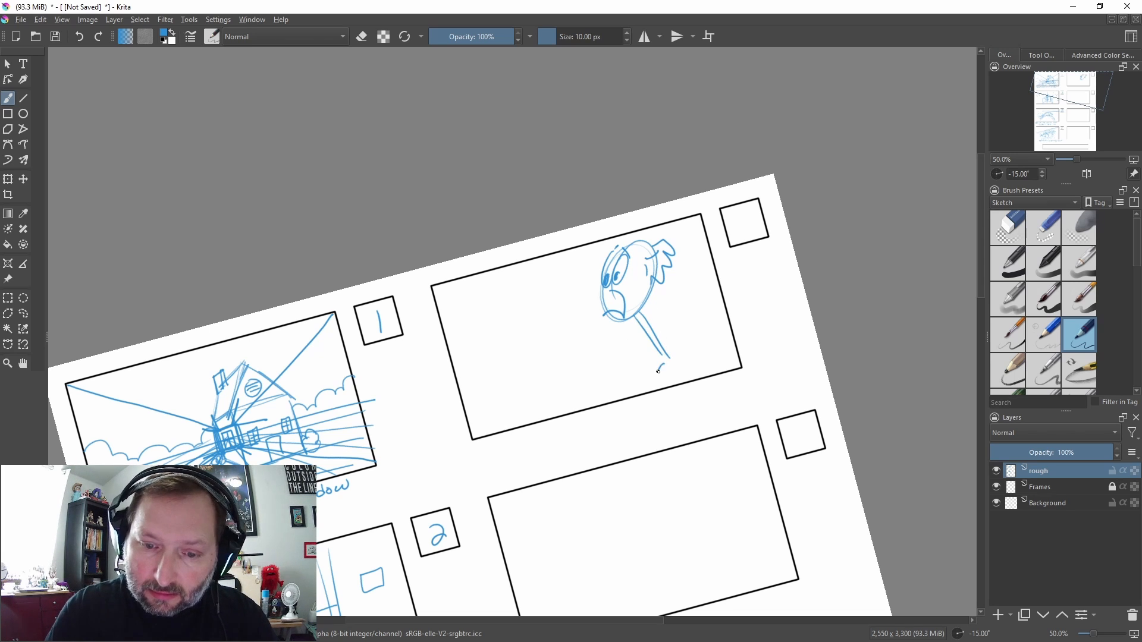
drag(658, 371, 667, 372)
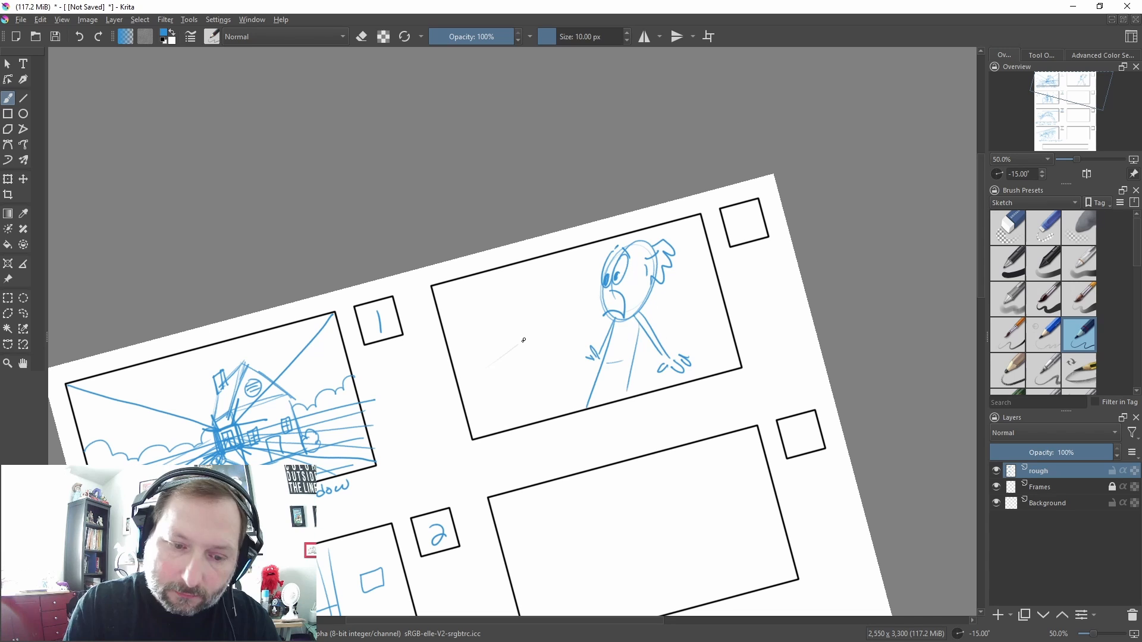
Sketch the slanted desk with tall curling flames in front of the character, and number this fifth frame's box 5
drag(525, 340, 461, 388)
drag(514, 336, 457, 380)
mouse_move(510, 337)
mouse_down()
mouse_move(584, 341)
mouse_move(551, 340)
mouse_move(568, 333)
mouse_move(592, 343)
mouse_up()
mouse_move(602, 352)
mouse_down()
mouse_move(561, 424)
mouse_move(572, 399)
mouse_up()
mouse_move(483, 356)
mouse_down()
mouse_move(494, 314)
mouse_move(535, 347)
mouse_move(508, 292)
mouse_move(517, 267)
mouse_move(550, 322)
mouse_move(571, 325)
mouse_move(560, 248)
mouse_move(575, 342)
mouse_move(551, 380)
mouse_move(519, 385)
mouse_move(553, 354)
mouse_up()
mouse_move(510, 398)
mouse_down()
mouse_move(552, 394)
mouse_move(594, 359)
mouse_up()
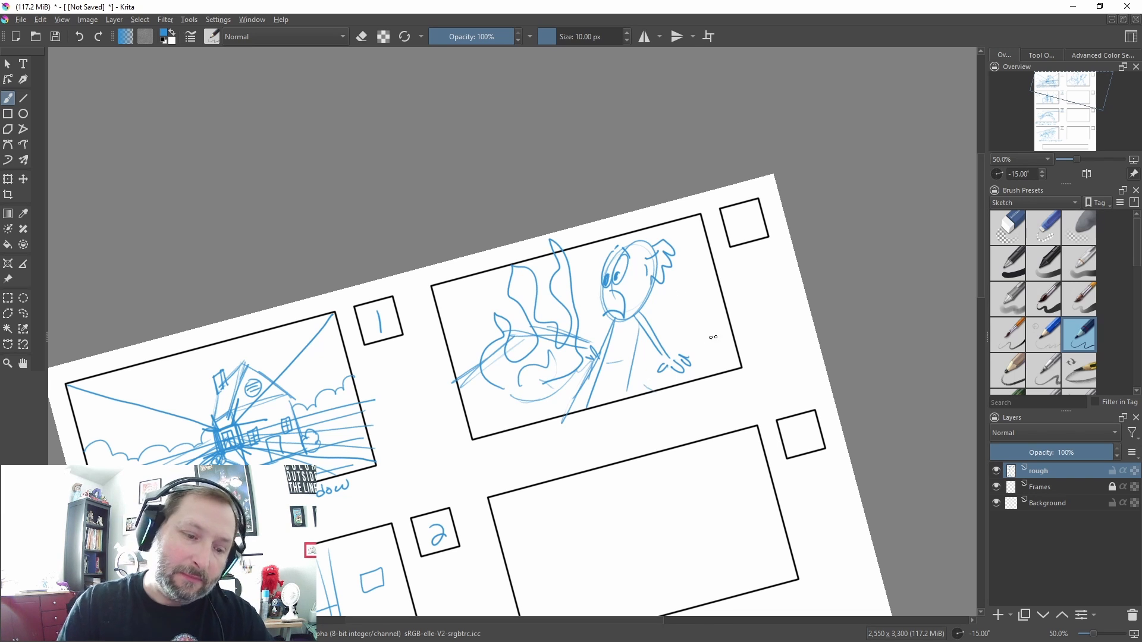
scroll(713, 337, down, 5)
scroll(709, 405, up, 2)
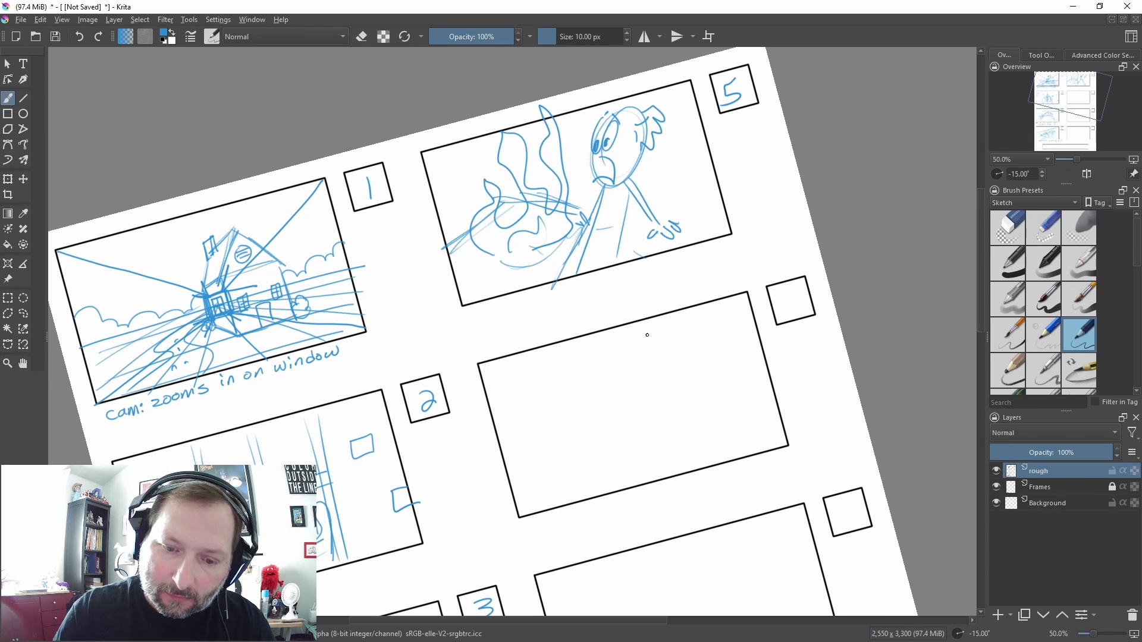
Sketch a small house with a door, peaked roof, horizon line and winding path in the frame below frame 5
scroll(691, 426, down, 1)
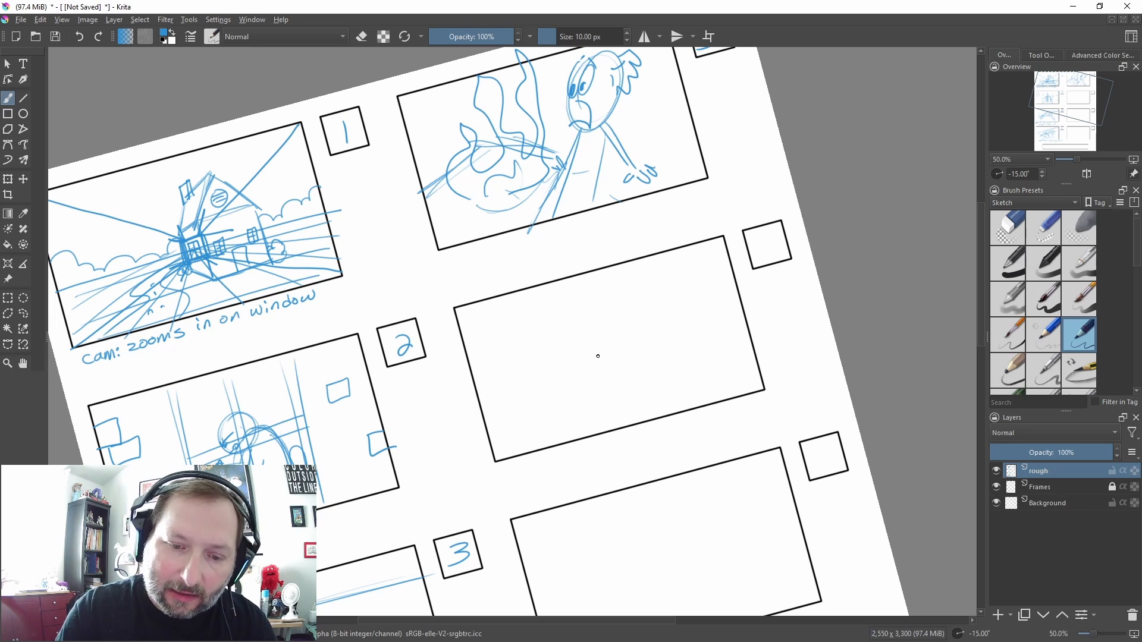
mouse_move(589, 352)
mouse_down()
mouse_move(604, 394)
mouse_move(646, 389)
mouse_up()
mouse_move(636, 326)
mouse_down()
mouse_move(644, 387)
mouse_move(630, 389)
mouse_up()
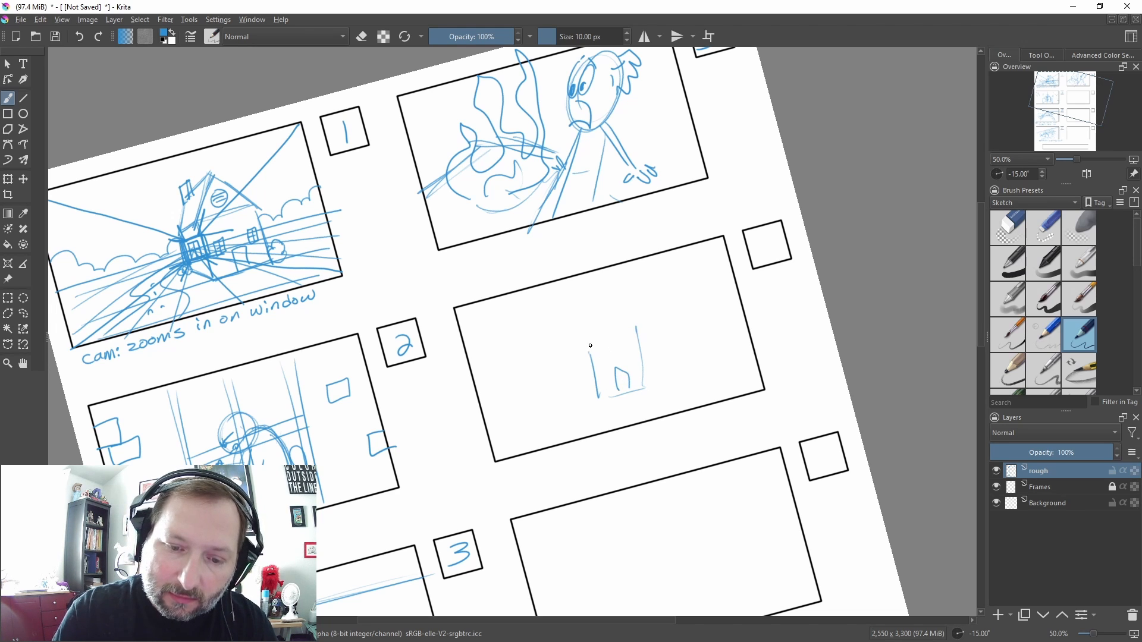
drag(585, 348, 626, 334)
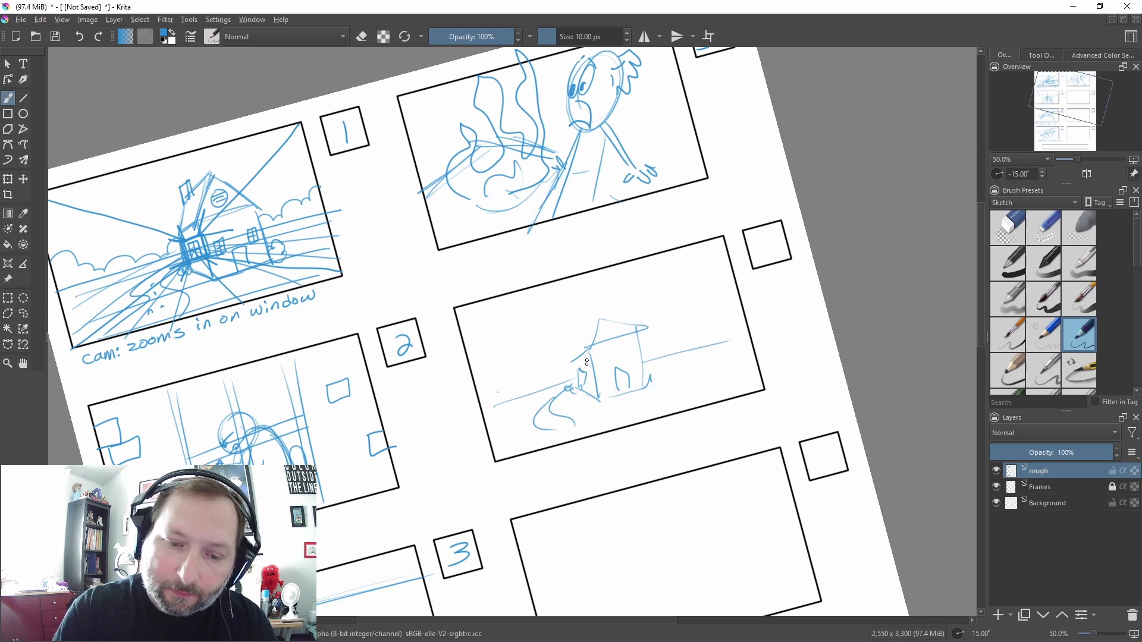
Draw tall flames engulfing the house, then add rounded bushes along the horizon and small window details
mouse_move(570, 388)
mouse_down()
mouse_move(564, 306)
mouse_move(585, 334)
mouse_move(588, 288)
mouse_move(603, 272)
mouse_move(626, 310)
mouse_move(635, 273)
mouse_move(643, 383)
mouse_up()
drag(636, 309, 644, 383)
drag(586, 350, 575, 385)
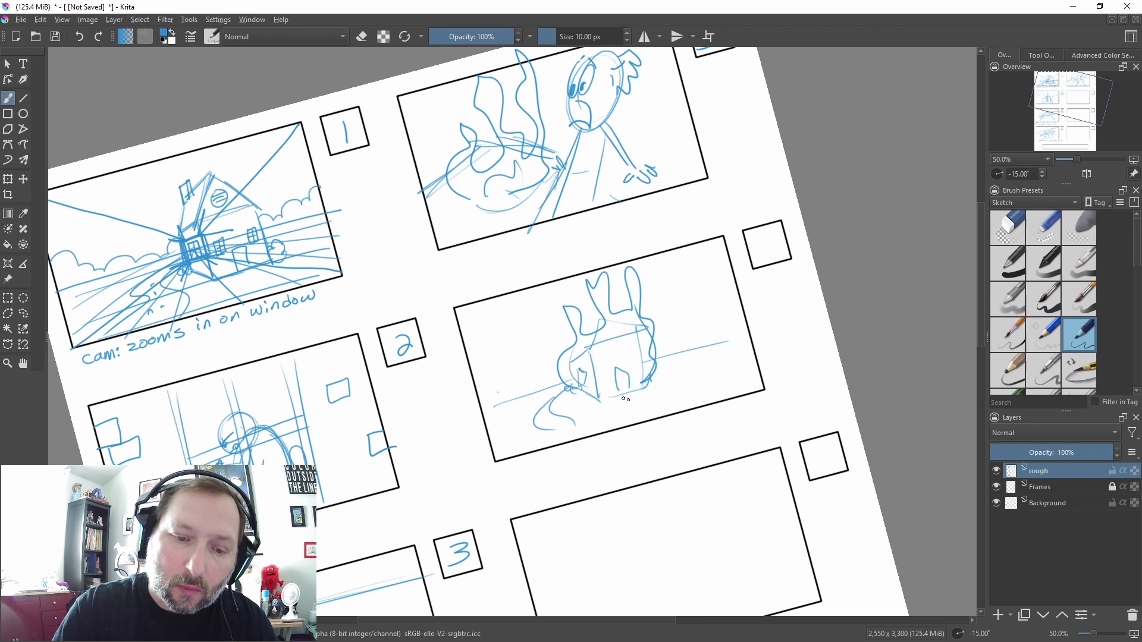
drag(485, 392, 556, 378)
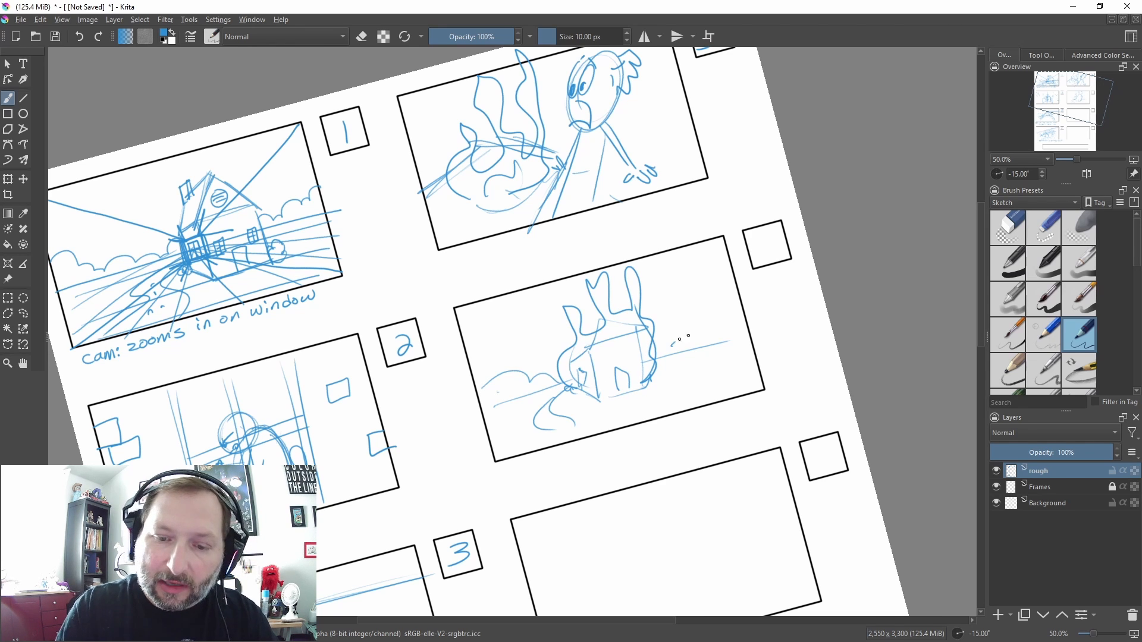
drag(672, 345, 728, 328)
drag(602, 380, 611, 379)
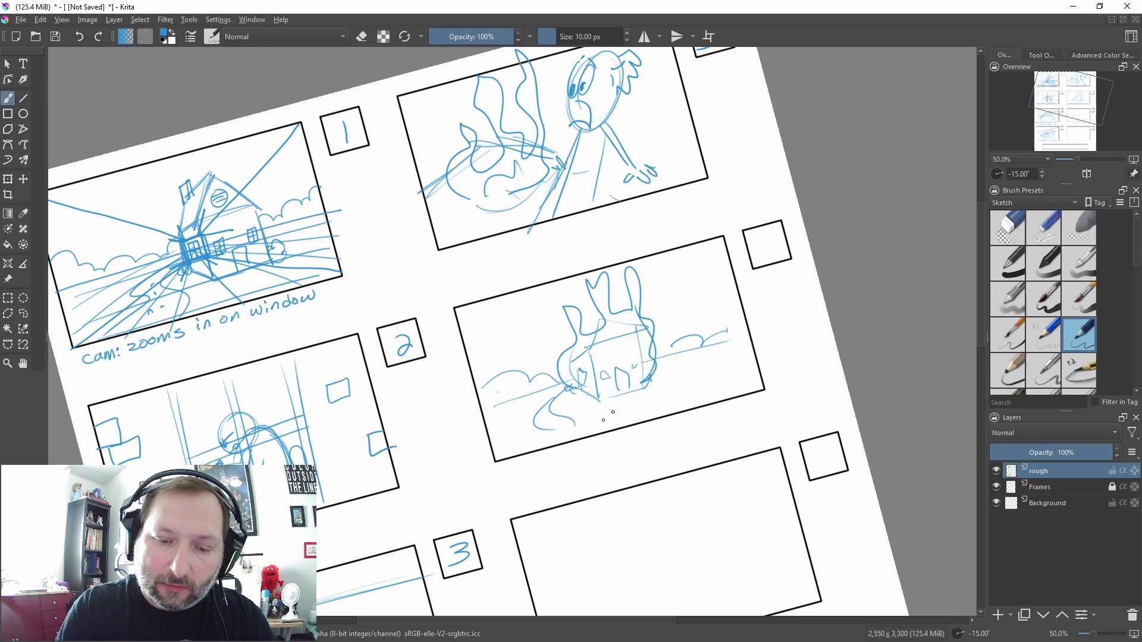
Handwrite the note "House goes up in flames" beneath the burning house's frame
mouse_move(518, 464)
mouse_down()
mouse_move(513, 486)
mouse_move(528, 471)
mouse_up()
mouse_move(528, 458)
mouse_down()
mouse_move(526, 483)
mouse_move(535, 472)
mouse_up()
drag(540, 466, 648, 434)
mouse_move(651, 433)
mouse_down()
mouse_move(655, 455)
mouse_move(659, 438)
mouse_up()
drag(676, 429, 765, 413)
Number the burning house's frame 6
mouse_move(773, 238)
mouse_down()
mouse_move(757, 337)
mouse_move(717, 118)
mouse_up()
drag(735, 306, 766, 264)
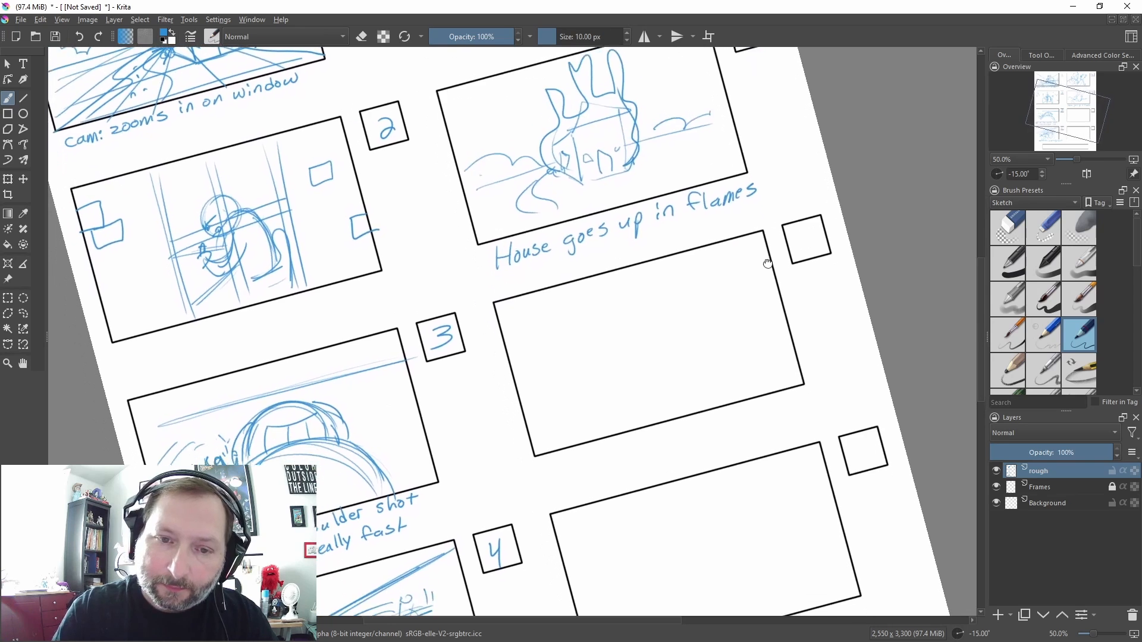
mouse_move(687, 216)
mouse_down()
mouse_move(681, 475)
mouse_move(680, 298)
mouse_up()
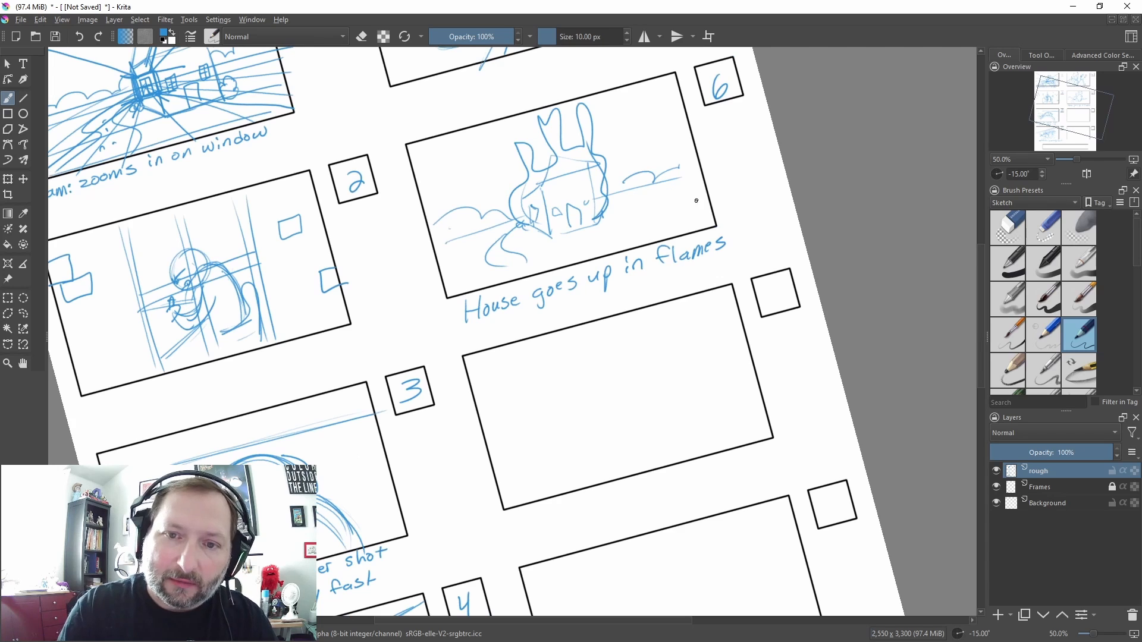
mouse_move(696, 200)
mouse_down()
mouse_move(701, 288)
mouse_move(632, 280)
mouse_up()
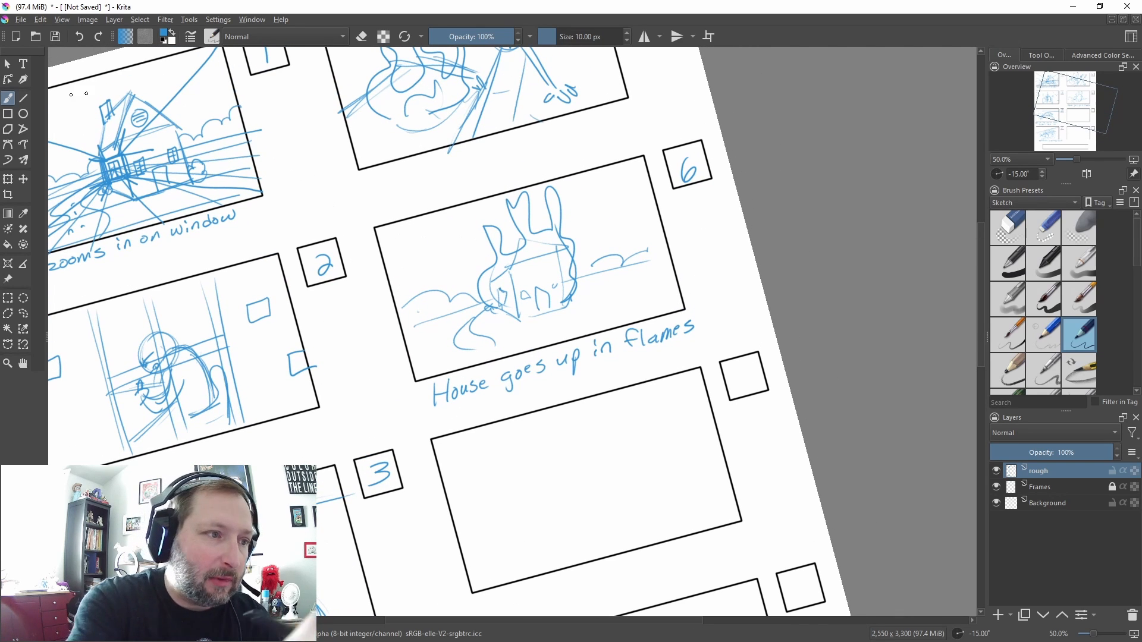
Move the burning-house sketch and its caption down into the empty frame below using a rectangular selection, and clear the selection
click(8, 297)
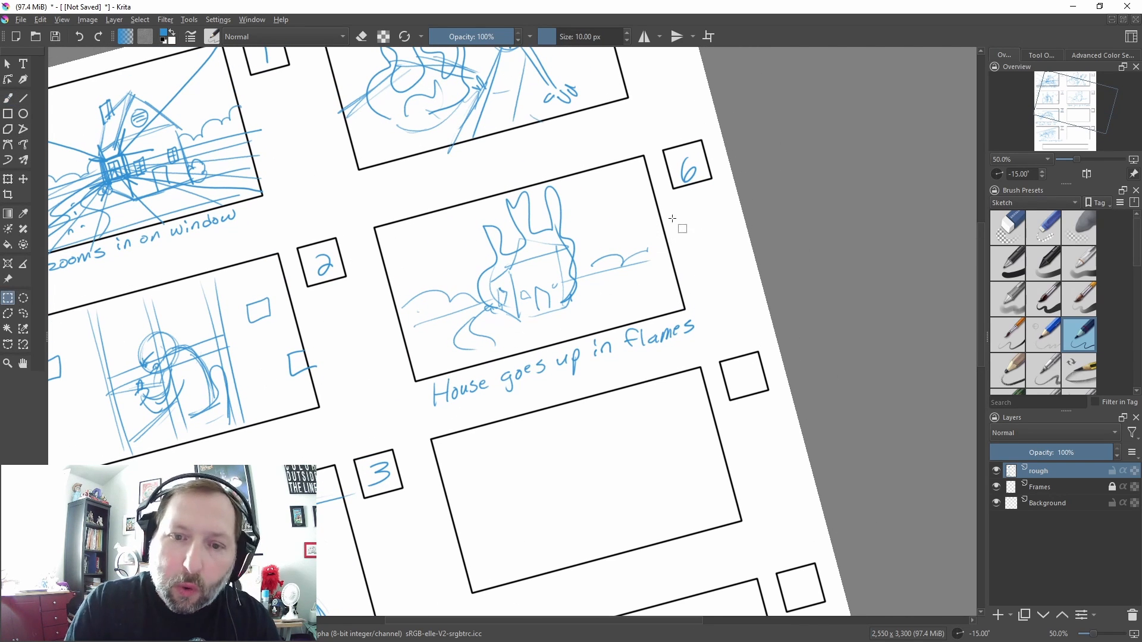
drag(353, 192, 706, 345)
click(8, 179)
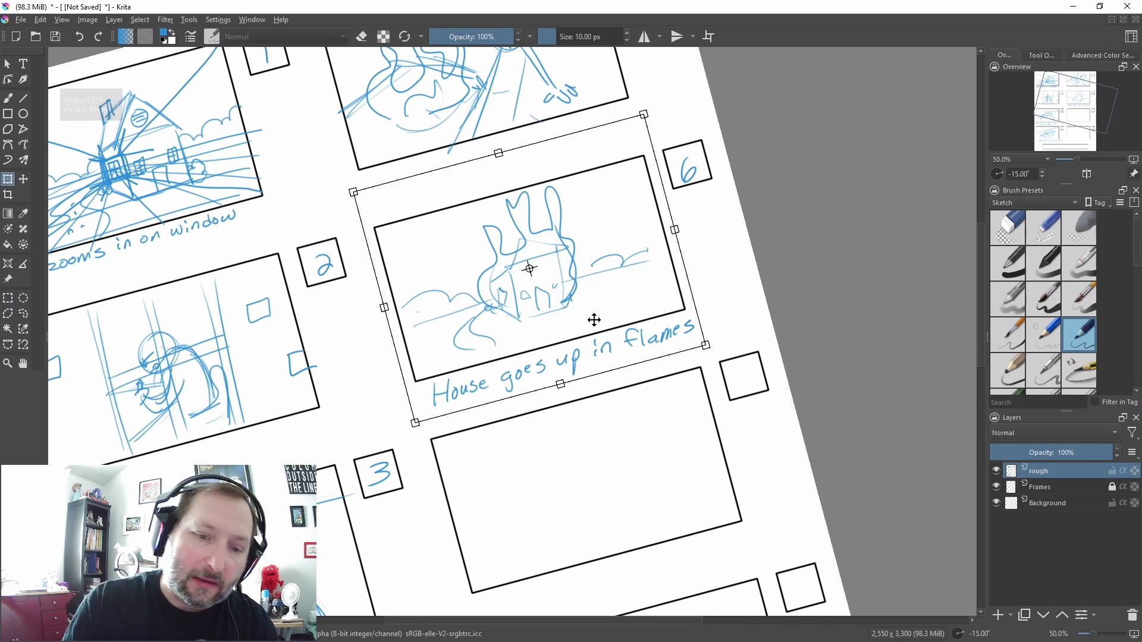
drag(573, 270, 637, 486)
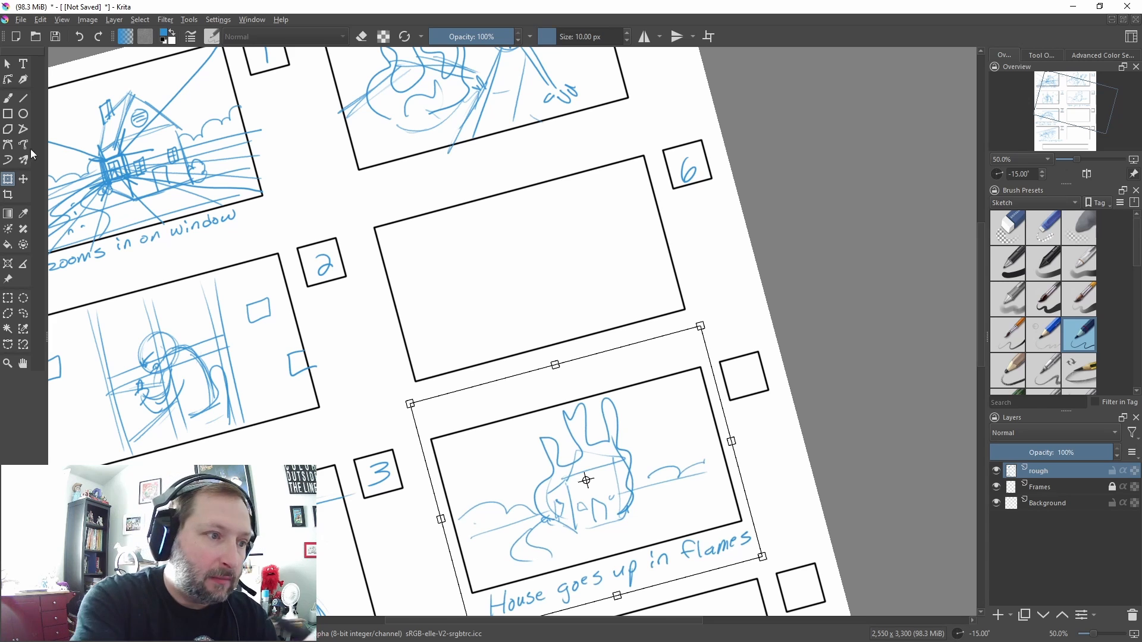
click(8, 98)
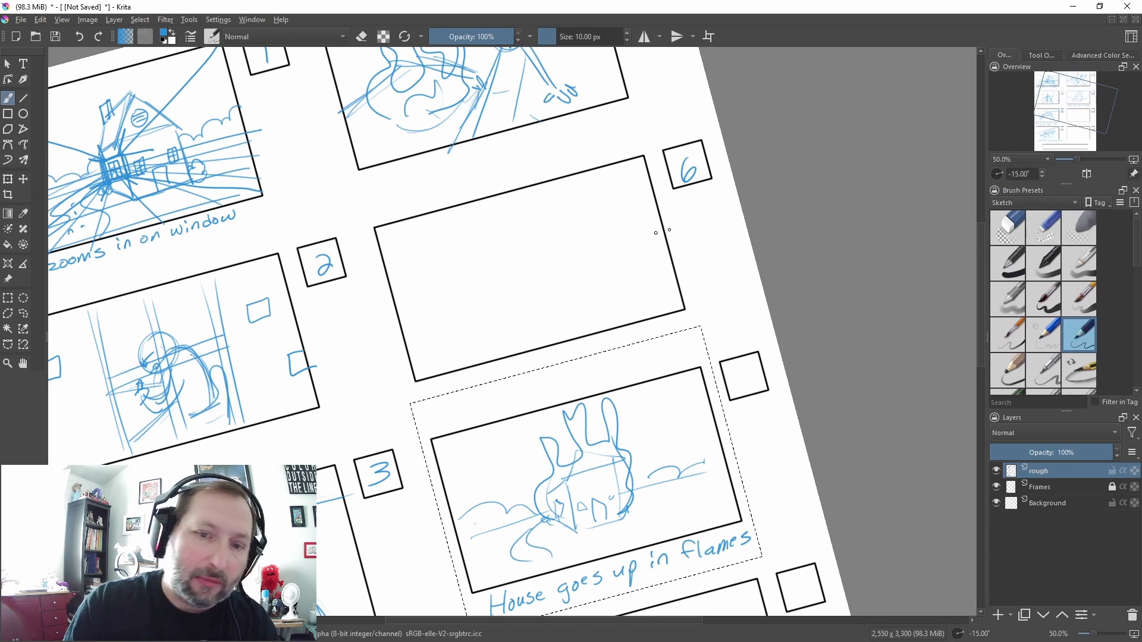
click(143, 19)
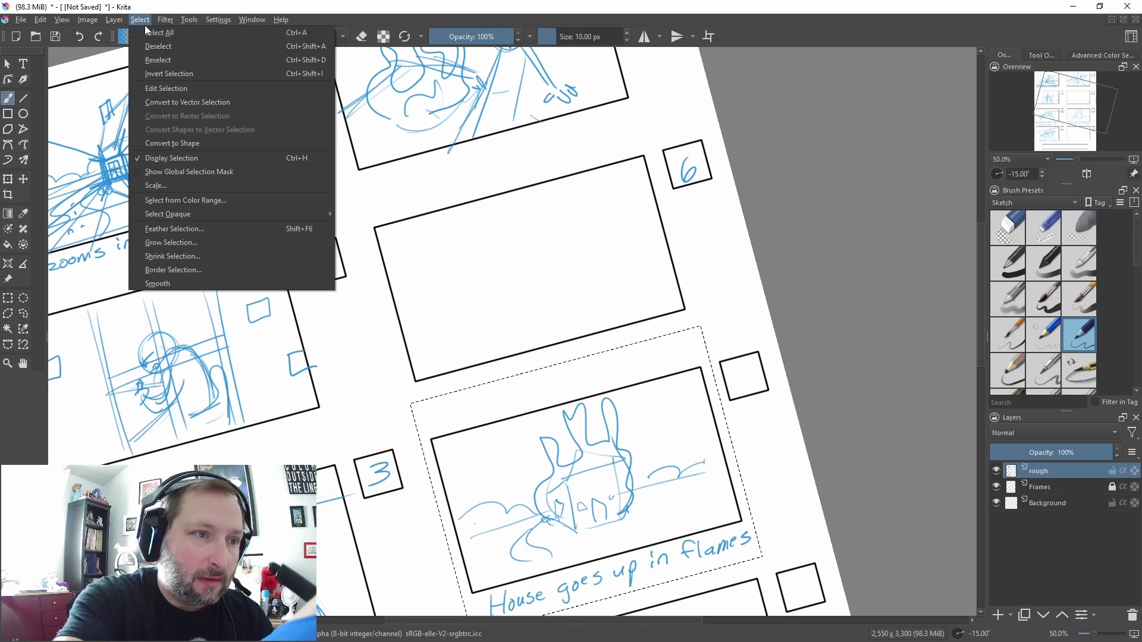
click(159, 48)
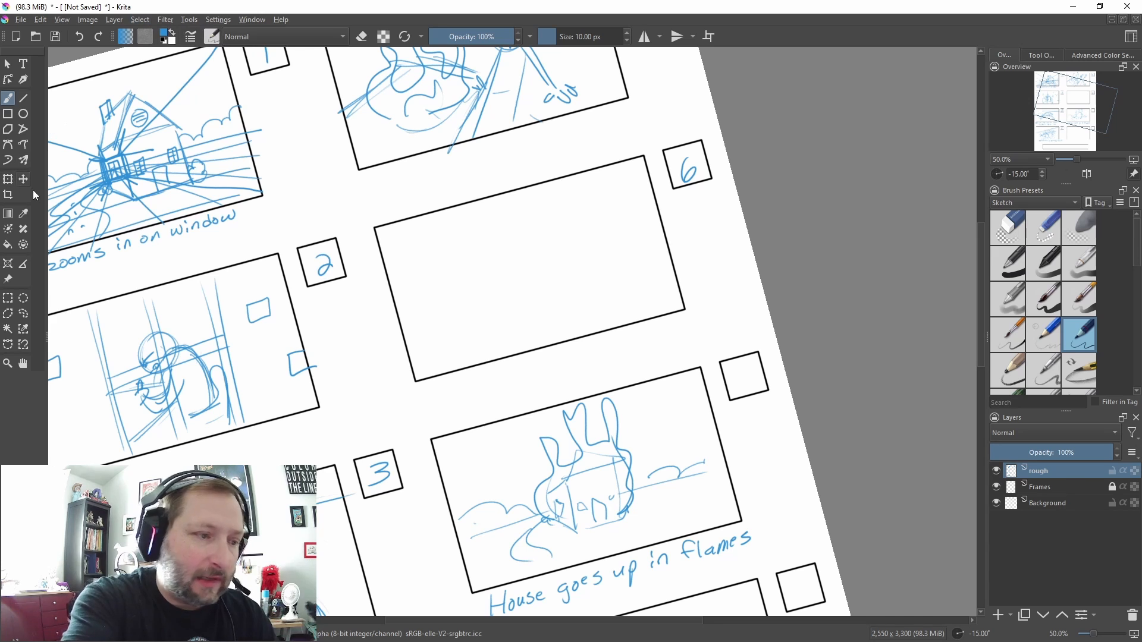
Erase the number 6 beside the emptied frame and return to the 10 px blue sketch brush
click(1008, 227)
drag(679, 155, 693, 182)
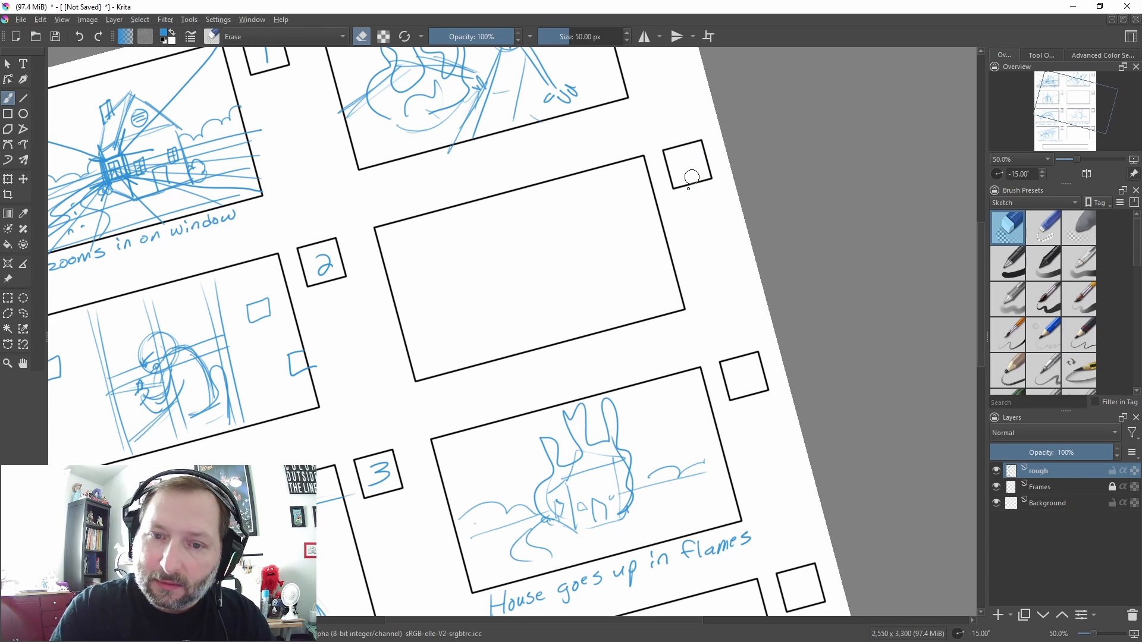
click(1069, 327)
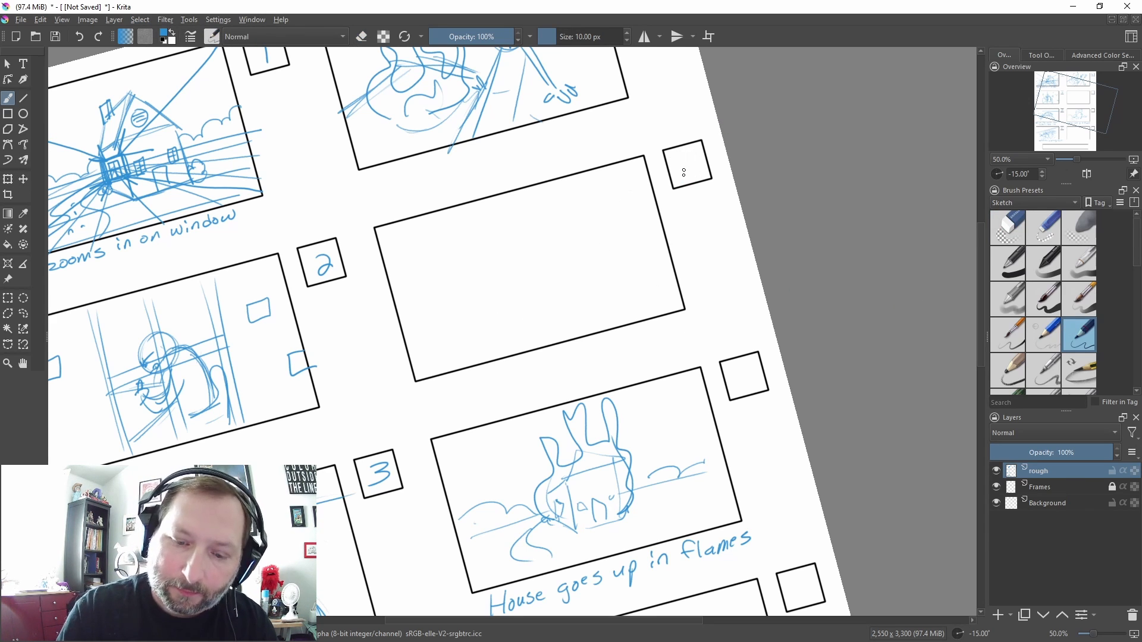
Number the emptied frame's box 6 and the burning house's box 7
scroll(683, 172, up, 3)
drag(705, 254, 699, 272)
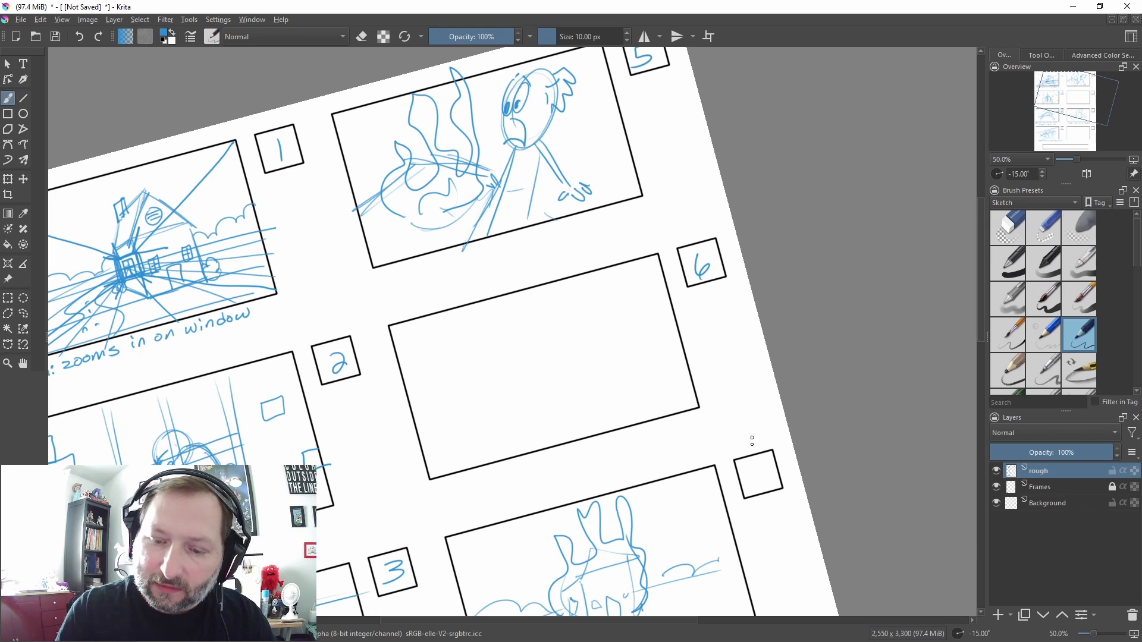
drag(750, 466, 754, 487)
scroll(654, 265, down, 3)
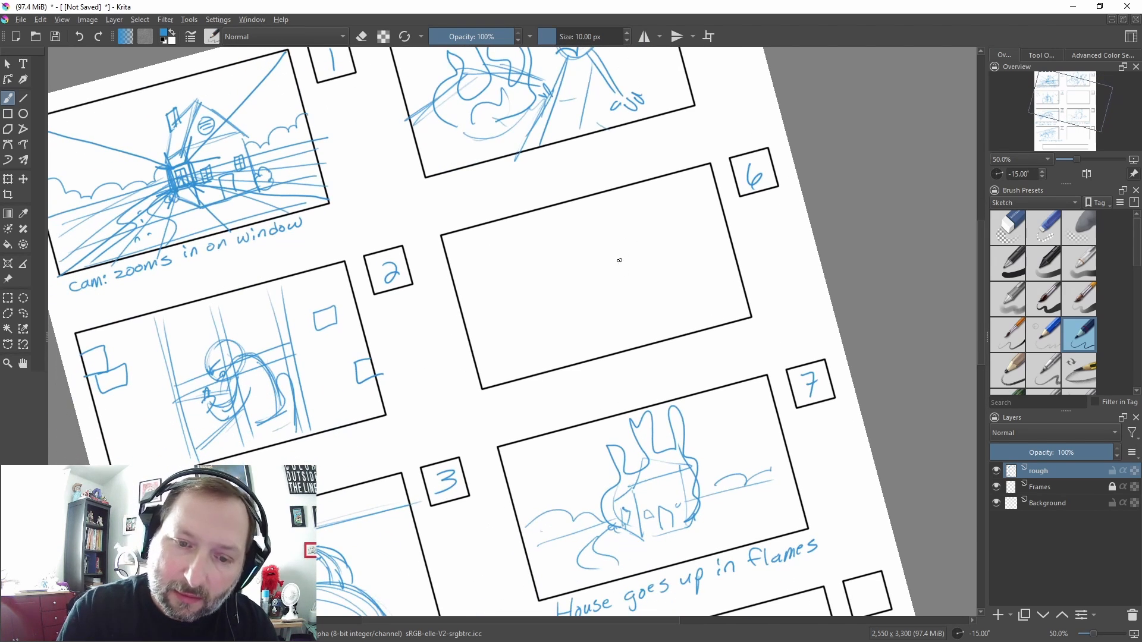
Sketch the character in frame 6 in side view with bulging eyes, raised brows, tufted hair and arms thrown back
mouse_move(619, 226)
mouse_down()
mouse_move(586, 285)
mouse_move(594, 249)
mouse_move(568, 293)
mouse_move(595, 290)
mouse_up()
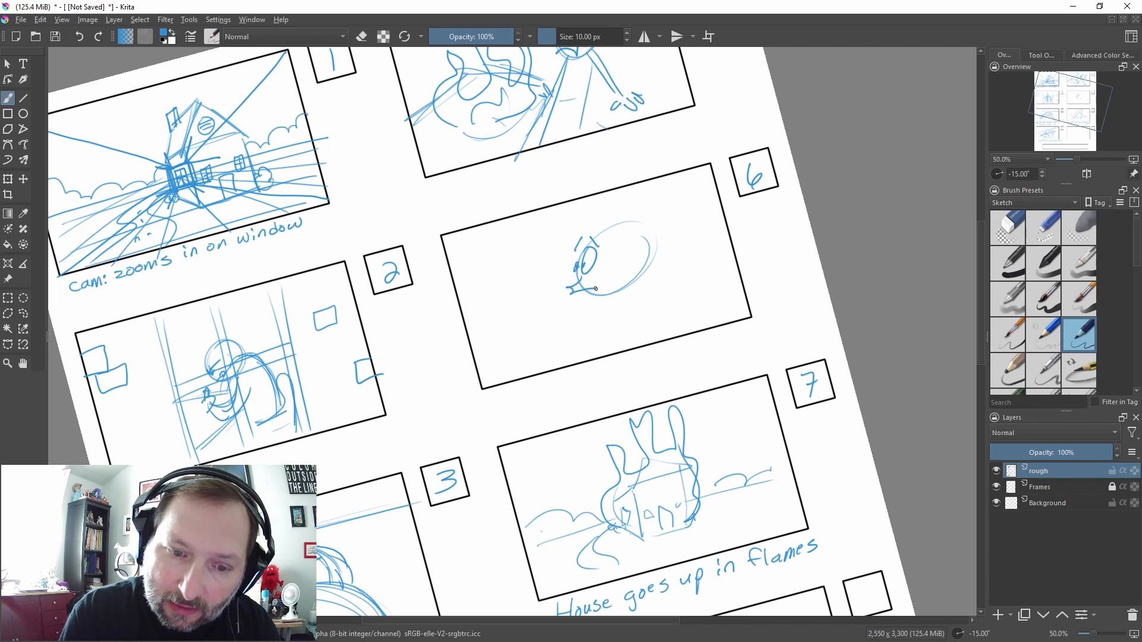
mouse_move(577, 248)
mouse_down()
mouse_move(570, 280)
mouse_move(580, 274)
mouse_up()
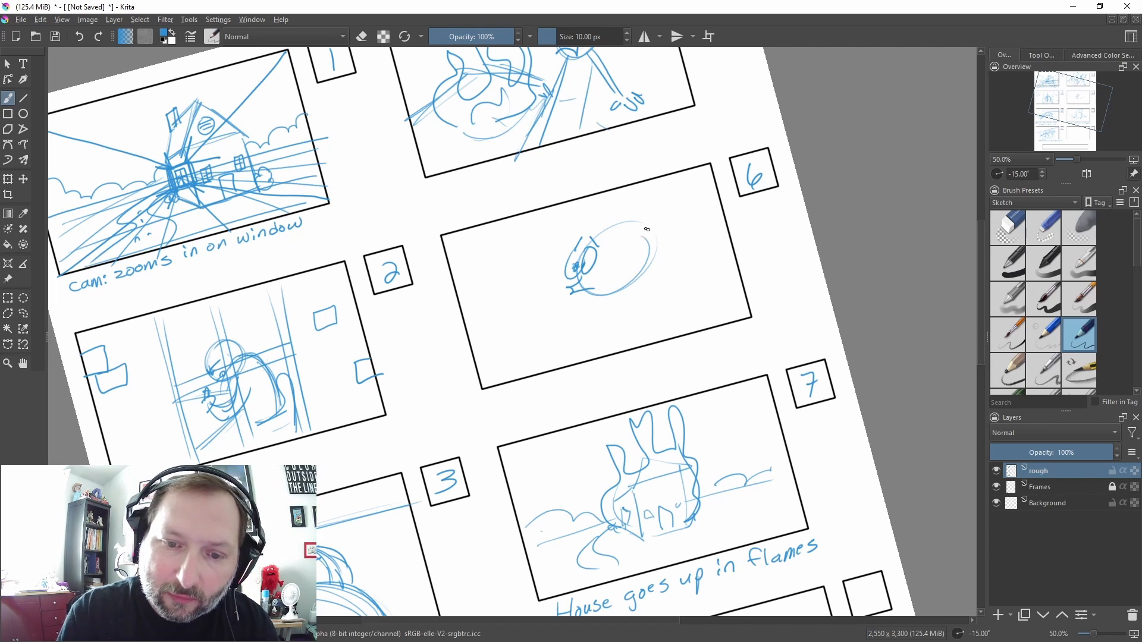
mouse_move(645, 227)
mouse_down()
mouse_move(610, 244)
mouse_move(657, 237)
mouse_move(644, 265)
mouse_move(630, 262)
mouse_move(693, 295)
mouse_up()
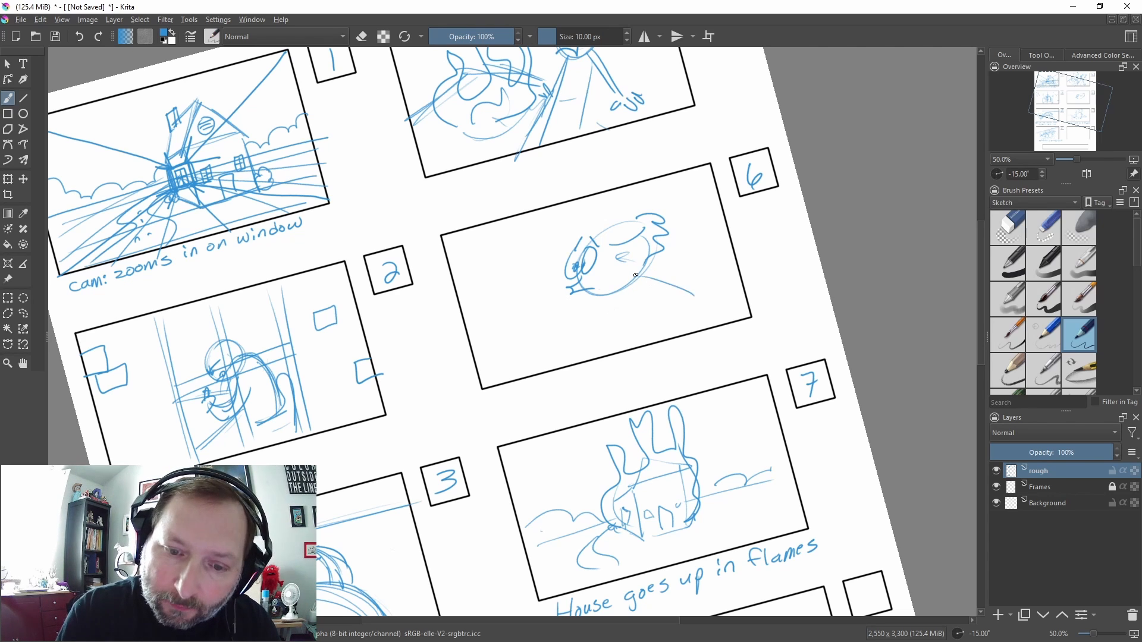
drag(636, 275, 694, 283)
drag(639, 290, 695, 290)
drag(621, 296, 663, 334)
drag(697, 276, 702, 300)
mouse_move(590, 251)
mouse_down()
mouse_move(602, 250)
mouse_move(582, 250)
mouse_up()
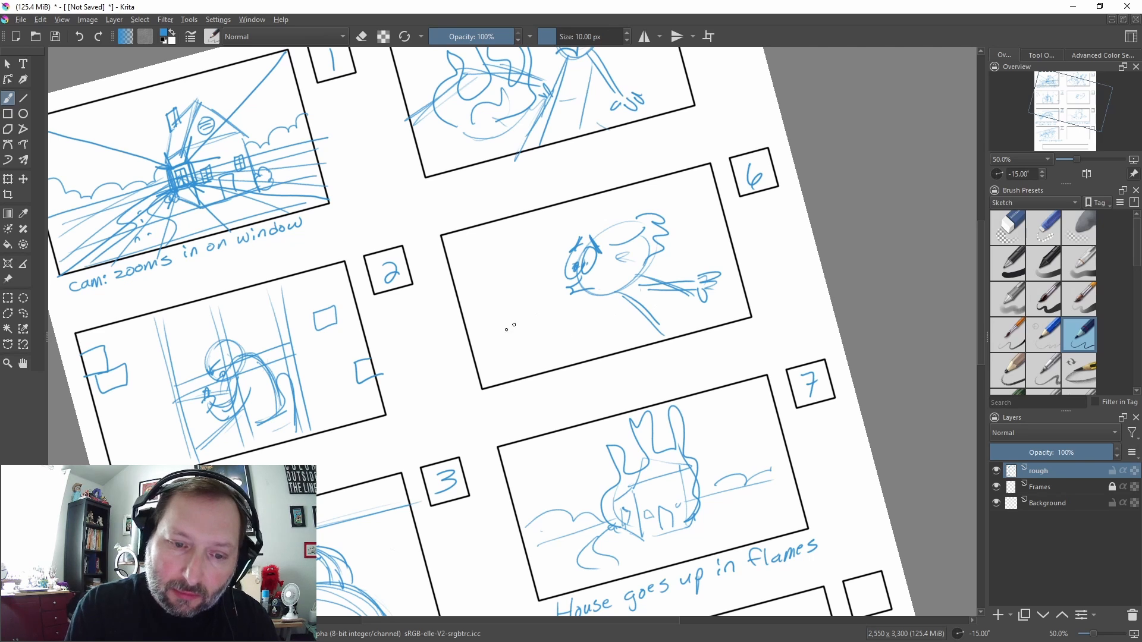
Add the desk edge and flames streaming away from the character's face across frame 6
mouse_move(538, 294)
mouse_down()
mouse_move(458, 303)
mouse_move(521, 304)
mouse_move(473, 322)
mouse_move(535, 301)
mouse_move(508, 276)
mouse_move(609, 315)
mouse_up()
drag(608, 314, 507, 356)
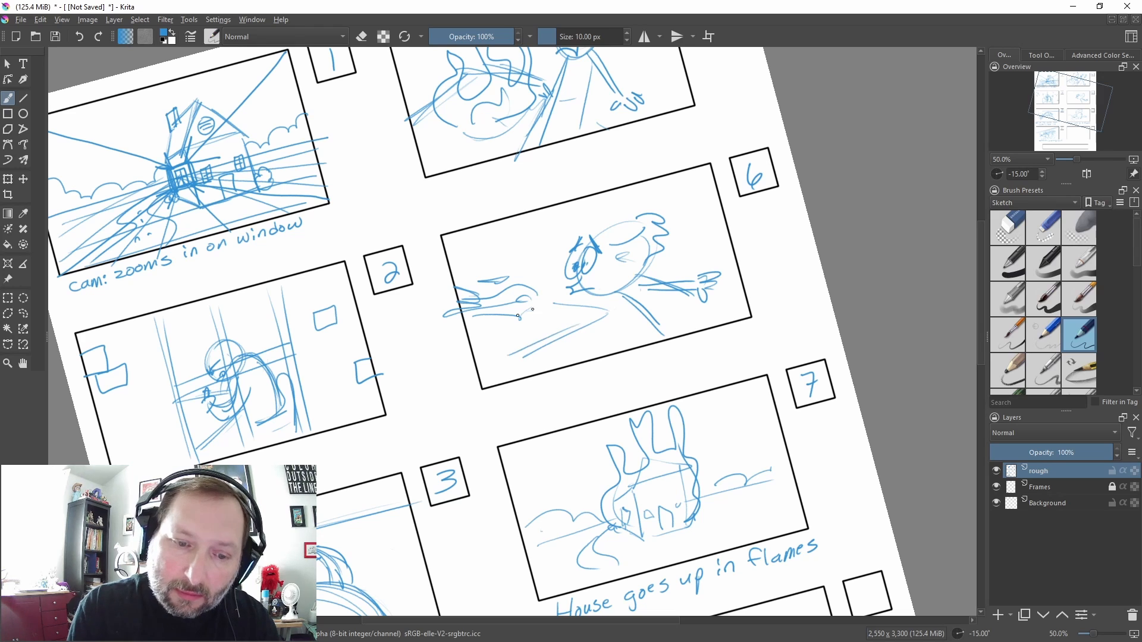
drag(538, 308, 463, 344)
mouse_move(605, 318)
mouse_down()
mouse_move(503, 366)
mouse_move(536, 358)
mouse_up()
drag(480, 319, 533, 334)
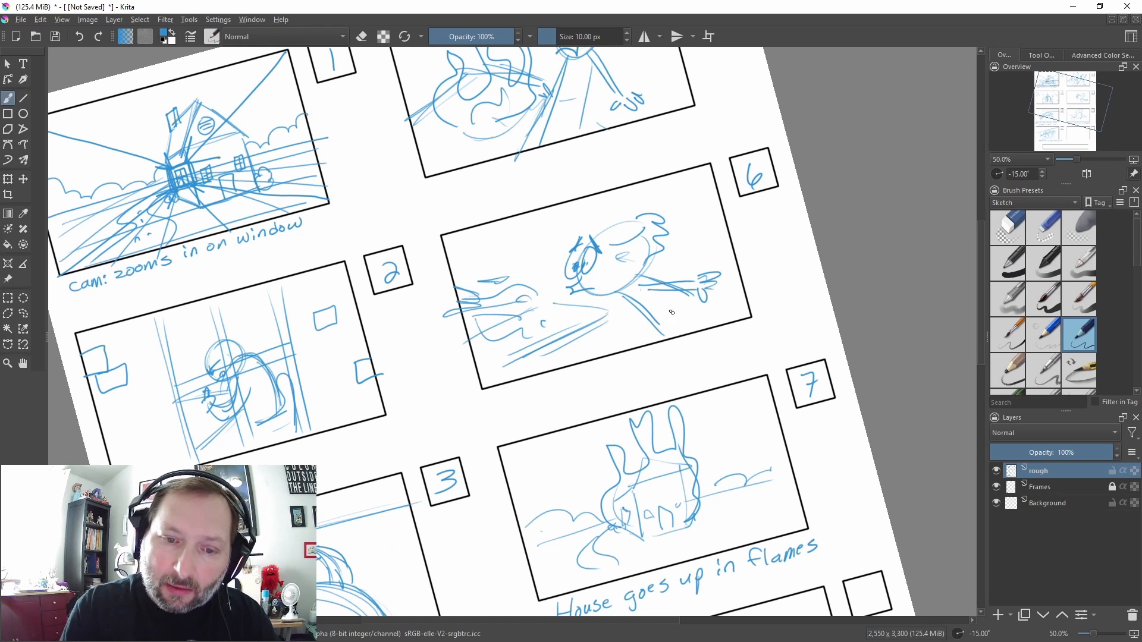
Add an inner flame on the house wall in frame 7, and number the last empty frame's box 8
scroll(698, 377, down, 3)
scroll(682, 321, down, 1)
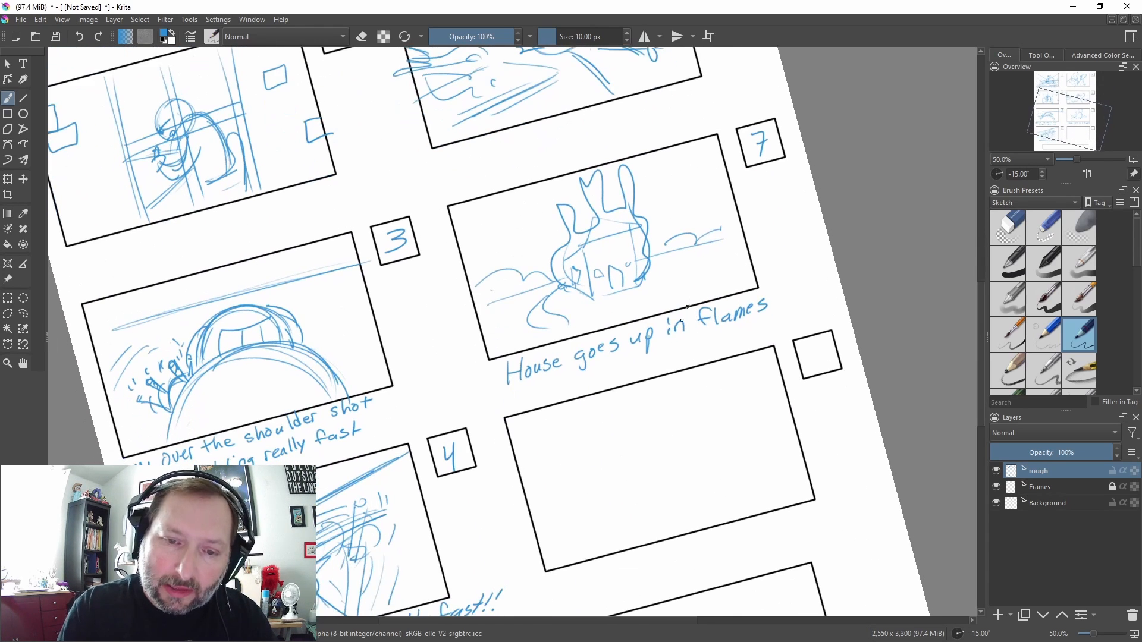
scroll(683, 321, down, 2)
scroll(705, 355, down, 2)
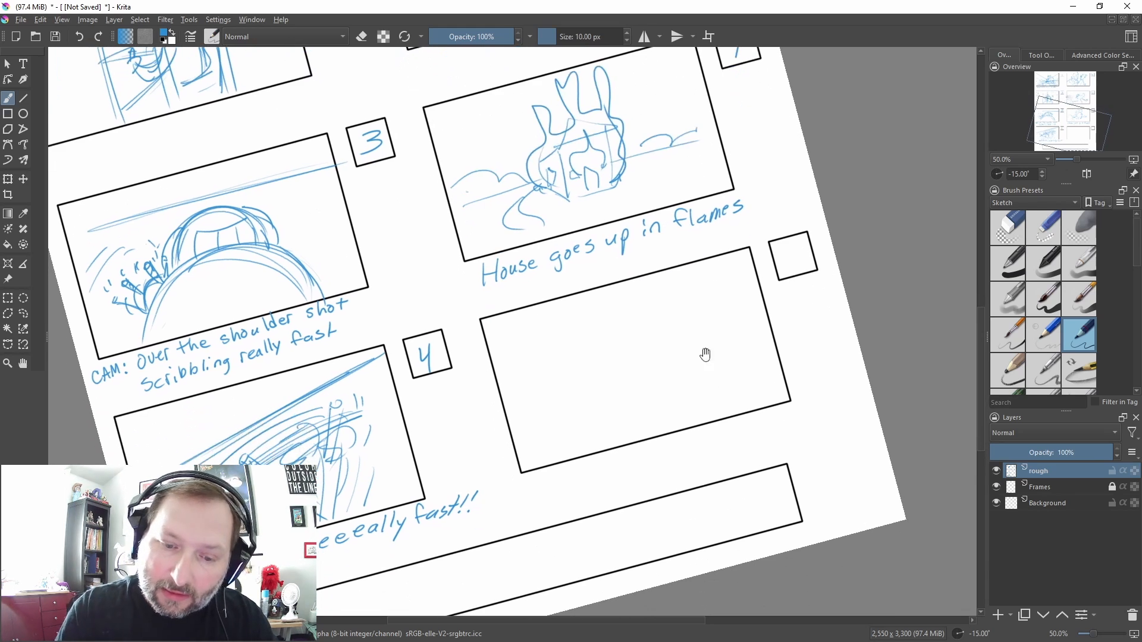
scroll(785, 280, up, 2)
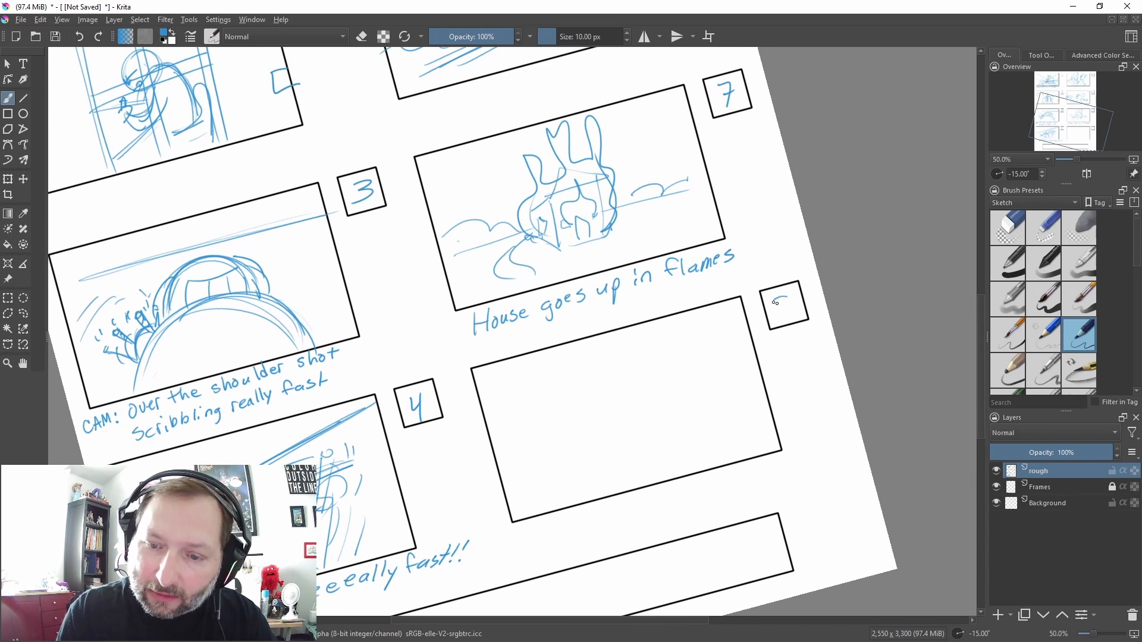
drag(775, 303, 782, 310)
scroll(708, 431, down, 3)
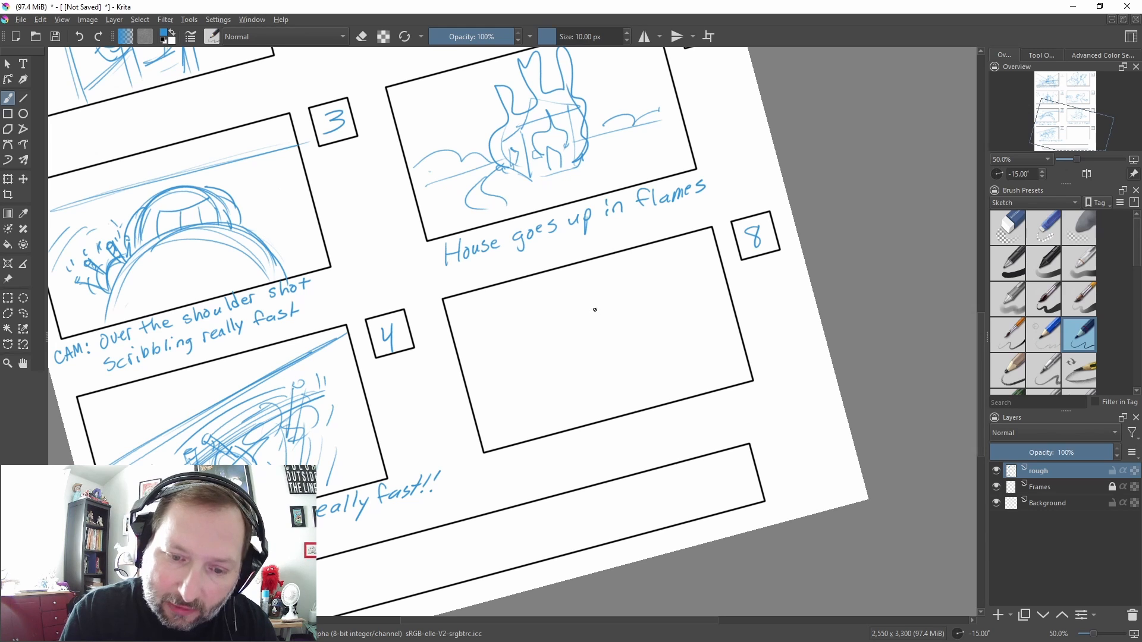
Sketch a tiny hunched, scorched character with wisps of smoke rising from its head in the middle of frame 8
mouse_move(592, 298)
mouse_down()
mouse_move(593, 326)
mouse_move(591, 309)
mouse_up()
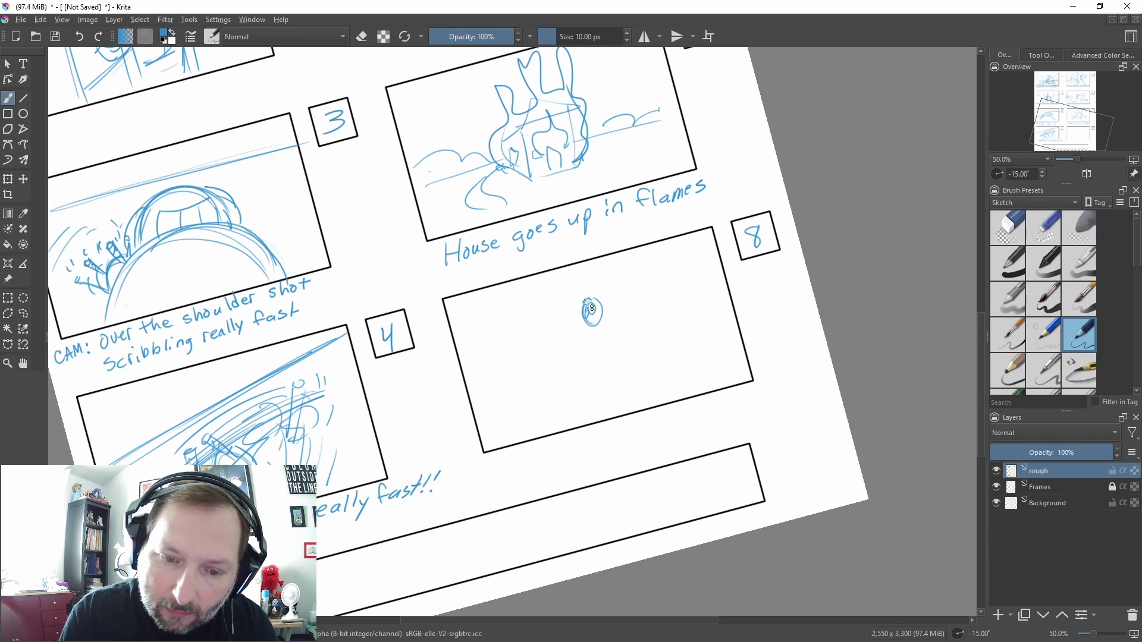
drag(592, 319, 615, 342)
mouse_move(601, 279)
mouse_down()
mouse_move(584, 295)
mouse_move(622, 364)
mouse_up()
drag(714, 254, 683, 211)
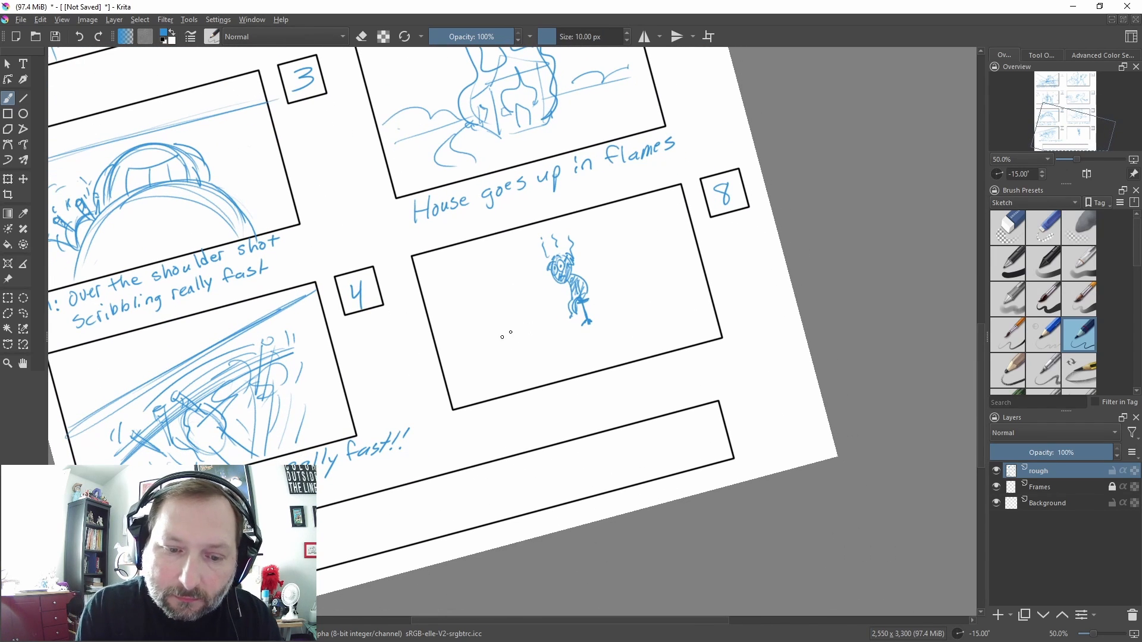
Sketch a hatched patch of scorched ground under the character in frame 8, with small charred twigs at both ends
mouse_move(517, 329)
mouse_down()
mouse_move(479, 355)
mouse_move(520, 326)
mouse_up()
mouse_move(473, 360)
mouse_down()
mouse_move(580, 313)
mouse_move(676, 288)
mouse_up()
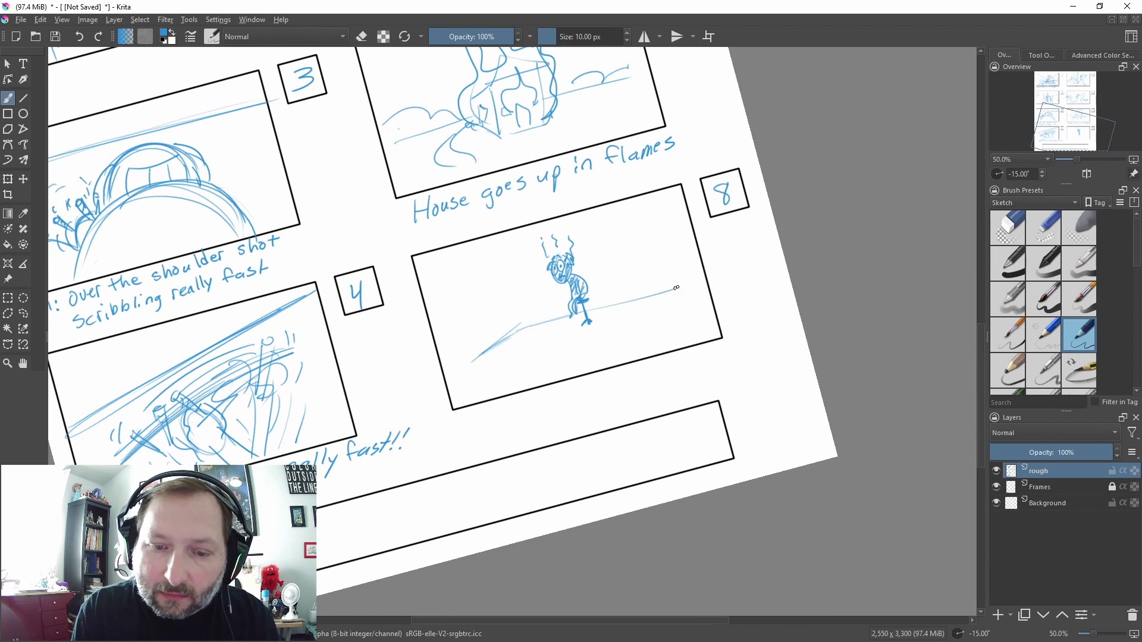
mouse_move(464, 373)
mouse_down()
mouse_move(672, 321)
mouse_move(509, 340)
mouse_move(551, 323)
mouse_up()
drag(501, 363, 630, 298)
drag(571, 345, 678, 299)
drag(469, 380, 541, 354)
drag(681, 304, 697, 280)
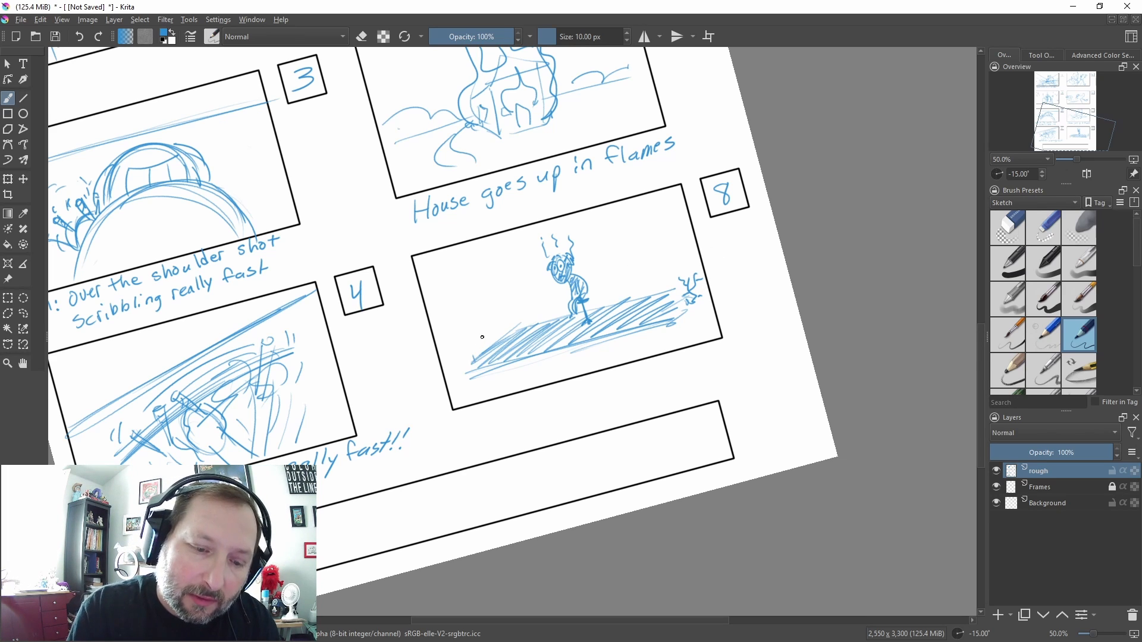
drag(456, 340, 474, 361)
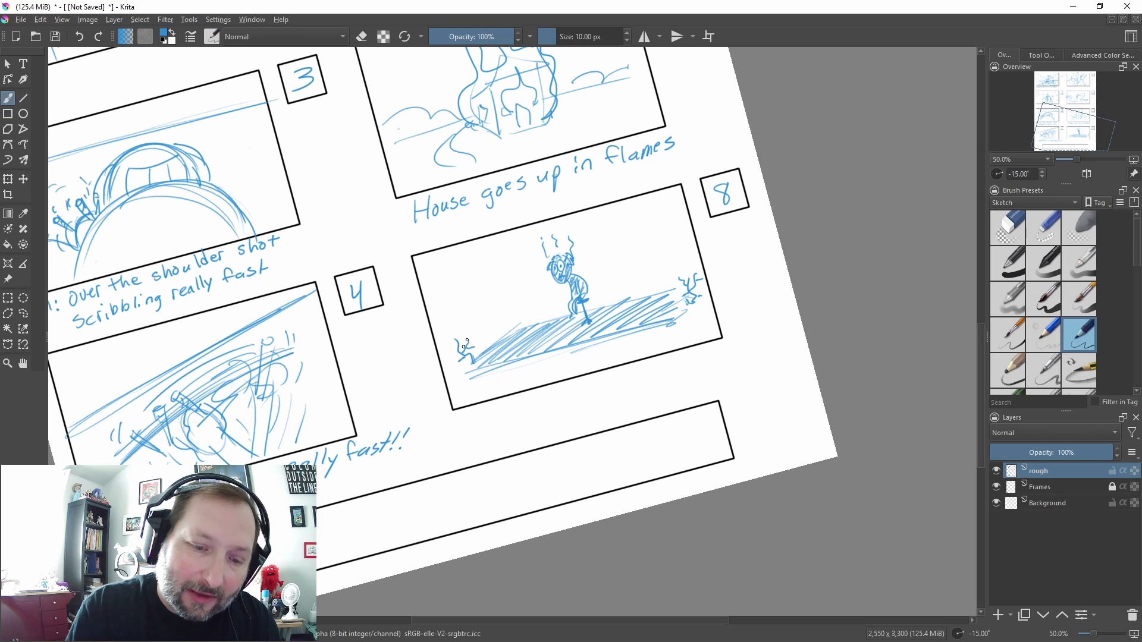
mouse_move(494, 322)
mouse_down()
mouse_move(481, 265)
mouse_move(514, 249)
mouse_up()
key(ctrl+z)
key(ctrl+z)
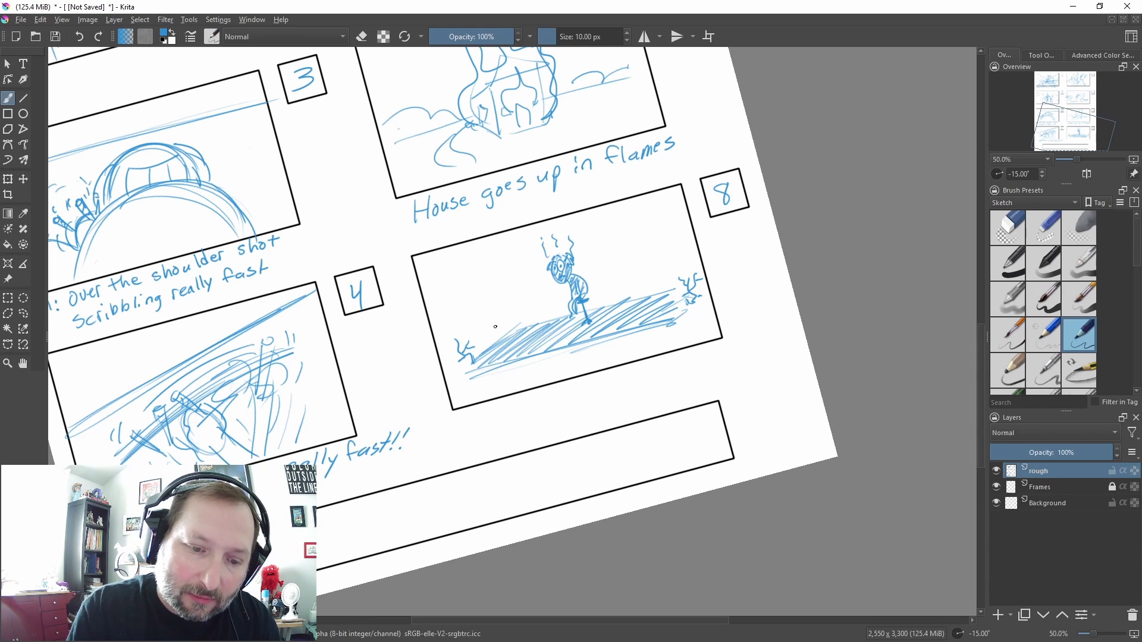
Draw billowing smoke plumes rising on both sides of the character in frame 8
drag(494, 327, 472, 258)
drag(496, 327, 482, 257)
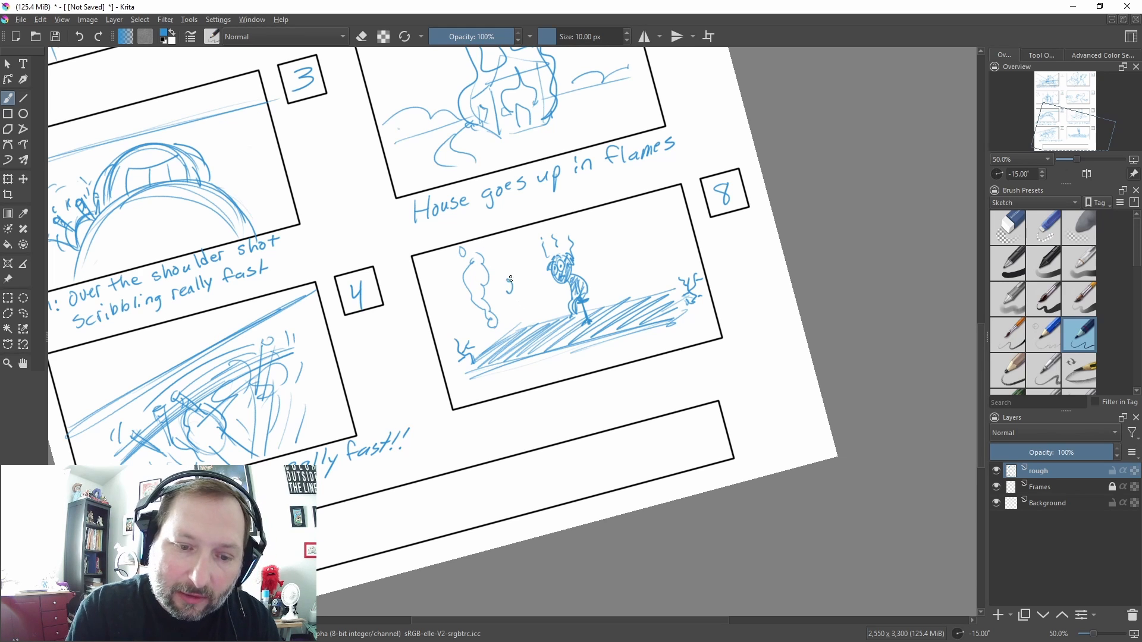
drag(503, 272, 508, 290)
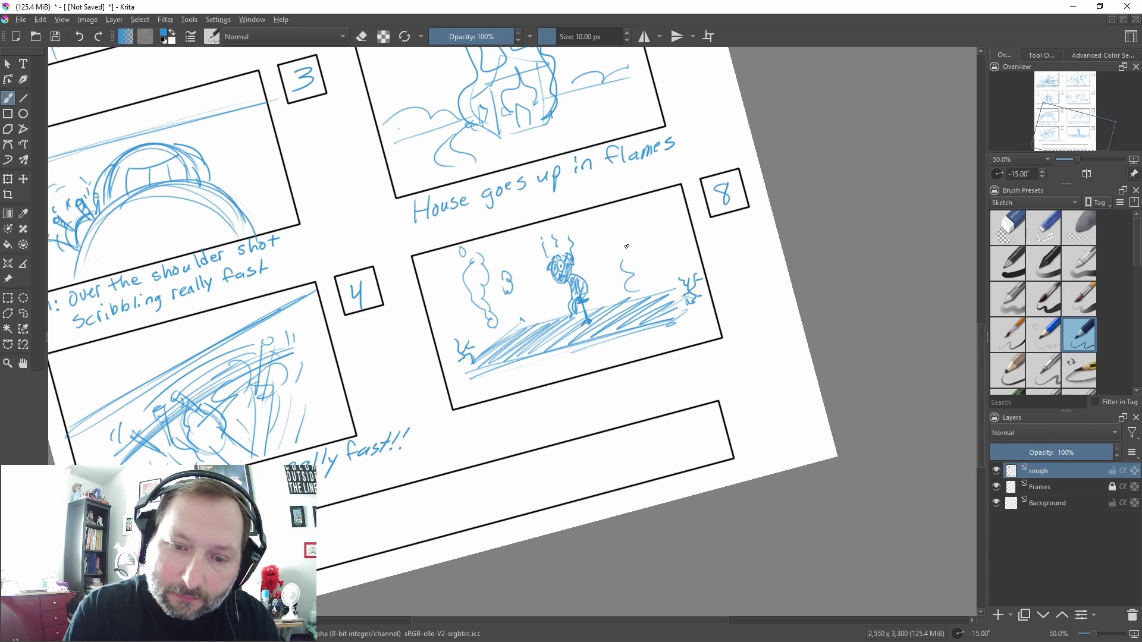
mouse_move(635, 293)
mouse_down()
mouse_move(630, 235)
mouse_move(622, 273)
mouse_up()
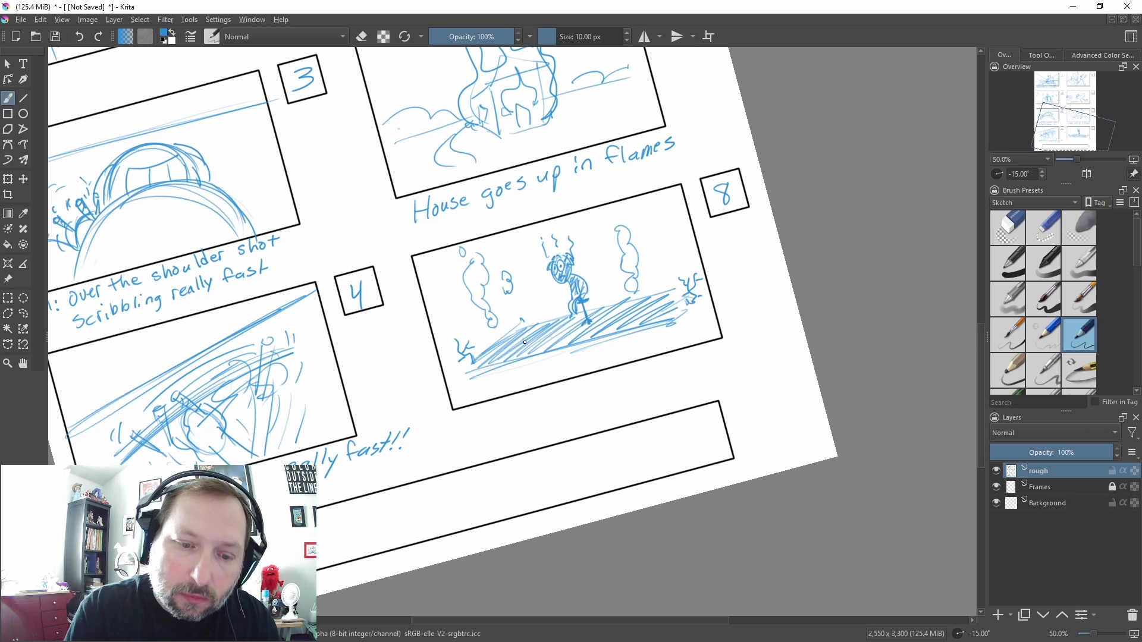
Add small rubble, darker hatching and marks along the scorched ground in frame 8, and scatter ash specks in the air
drag(522, 320, 495, 344)
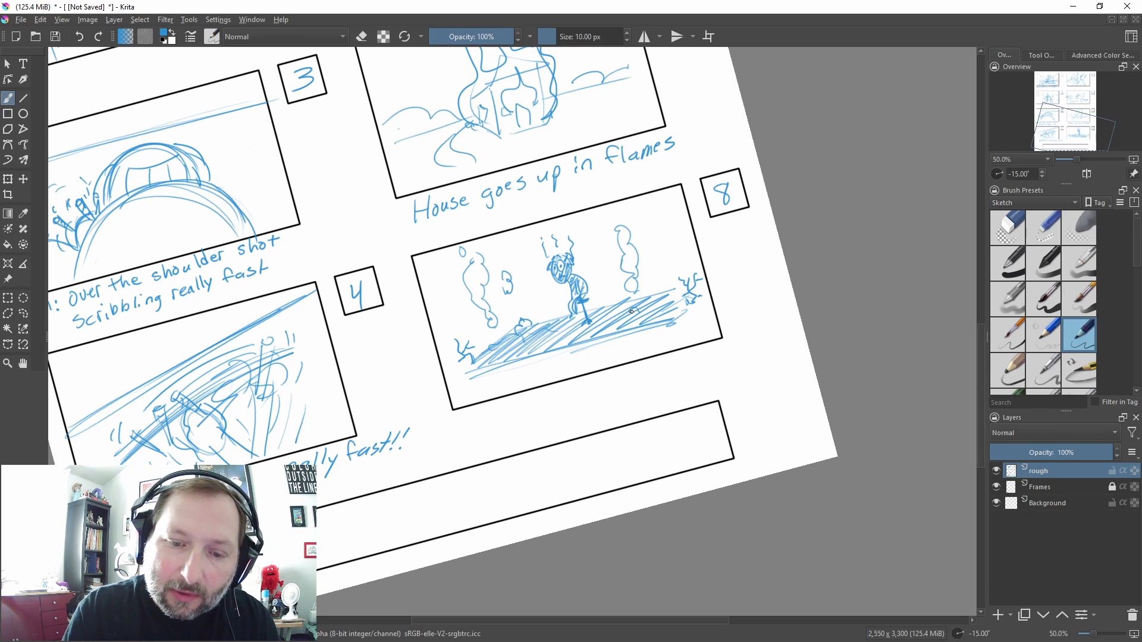
mouse_move(632, 311)
mouse_down()
mouse_move(657, 306)
mouse_move(605, 329)
mouse_move(612, 309)
mouse_move(635, 324)
mouse_move(662, 297)
mouse_move(643, 315)
mouse_up()
drag(485, 381, 500, 376)
mouse_move(566, 359)
mouse_down()
mouse_move(607, 342)
mouse_move(547, 363)
mouse_up()
drag(585, 354, 629, 337)
drag(667, 328, 676, 323)
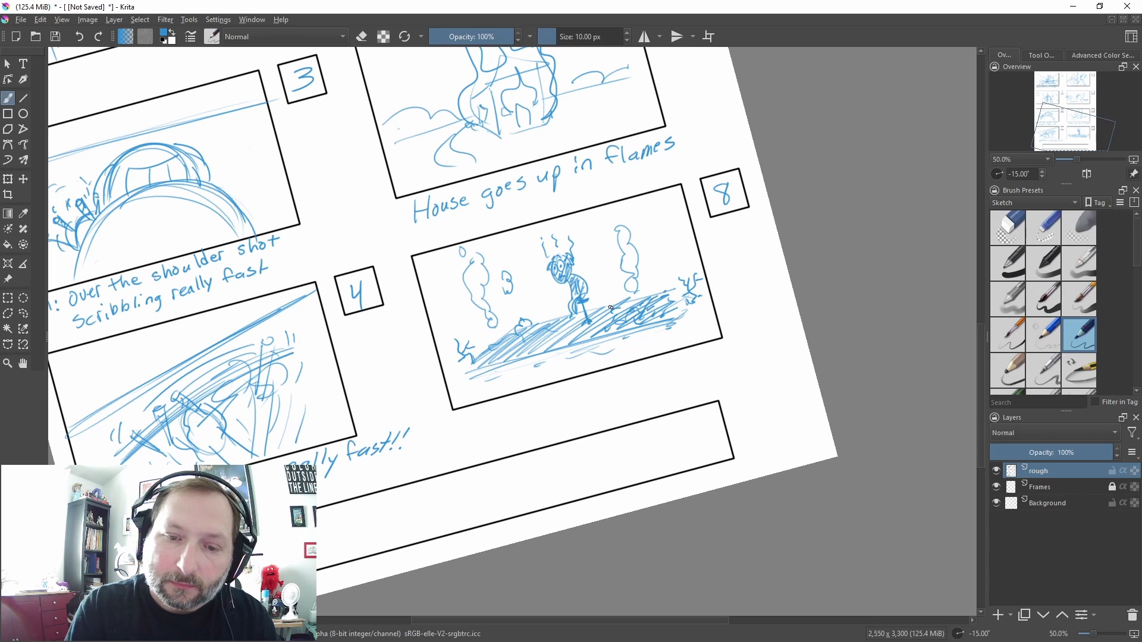
drag(625, 217, 629, 209)
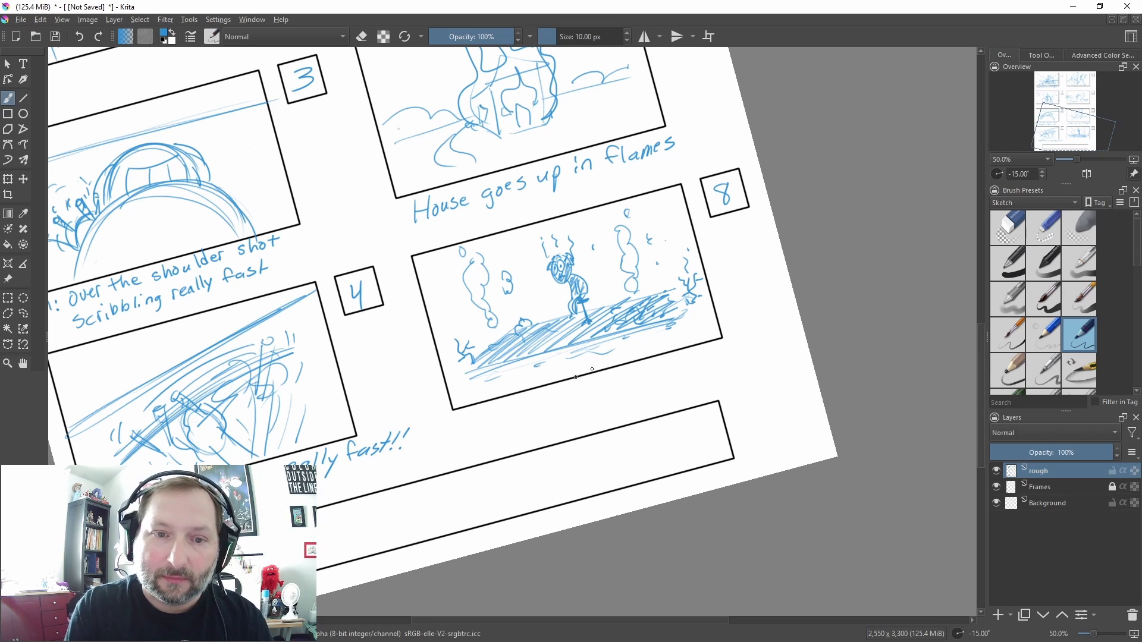
Handwrite the caption "see char. sitting & charred." below frame 8
drag(680, 329, 739, 237)
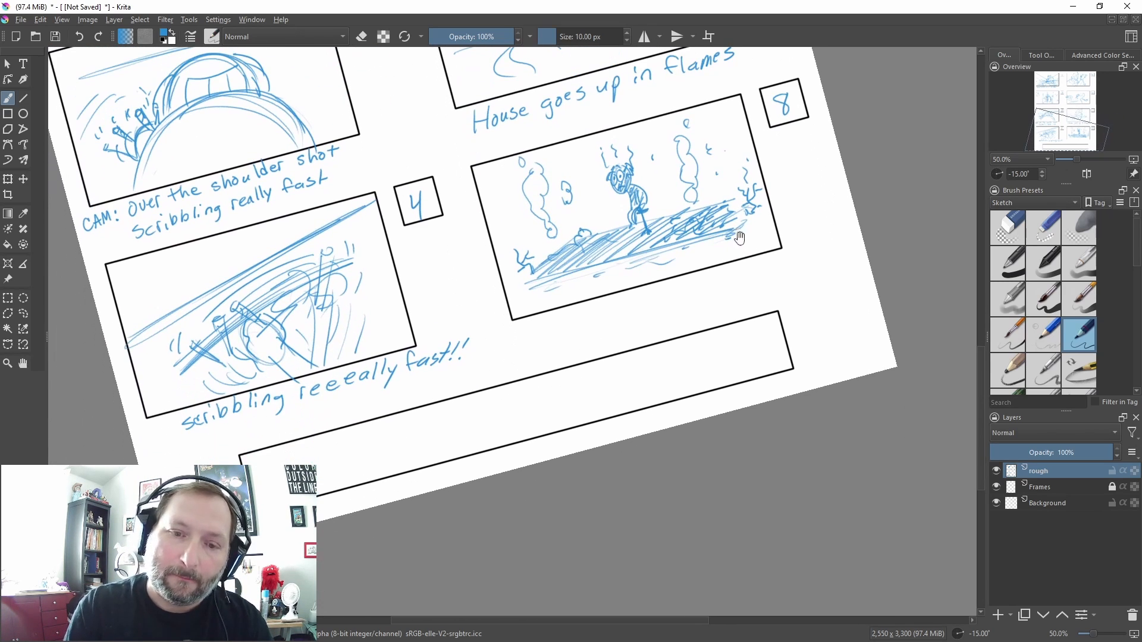
mouse_move(539, 322)
mouse_down()
mouse_move(532, 336)
mouse_move(581, 325)
mouse_up()
mouse_move(593, 301)
mouse_down()
mouse_move(602, 323)
mouse_move(625, 303)
mouse_move(677, 298)
mouse_up()
drag(684, 291, 701, 301)
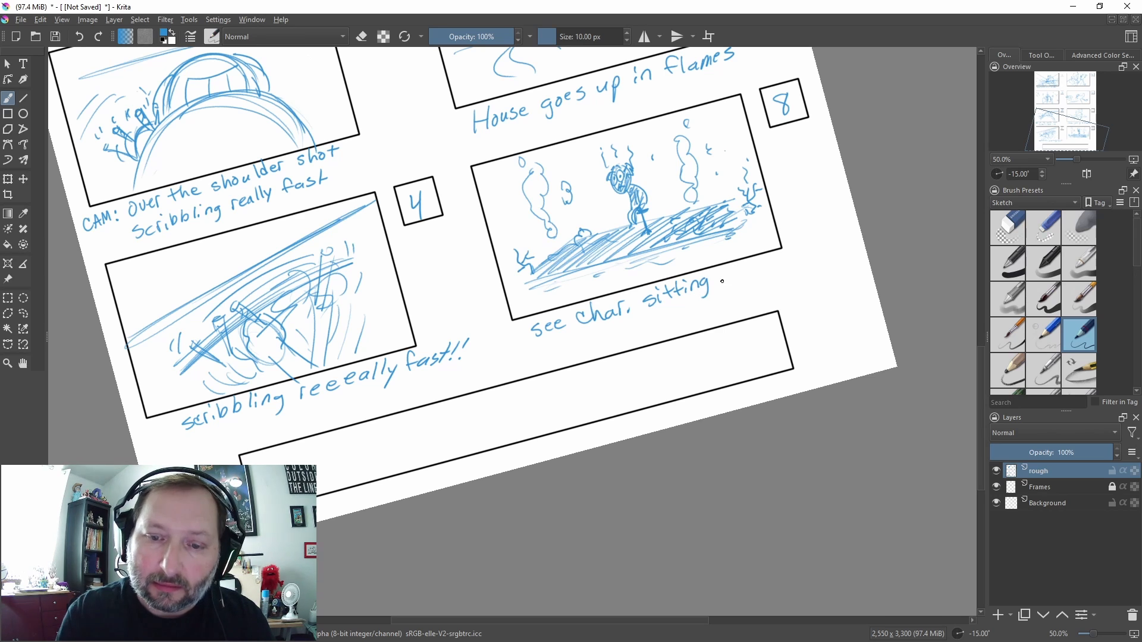
drag(723, 262, 727, 284)
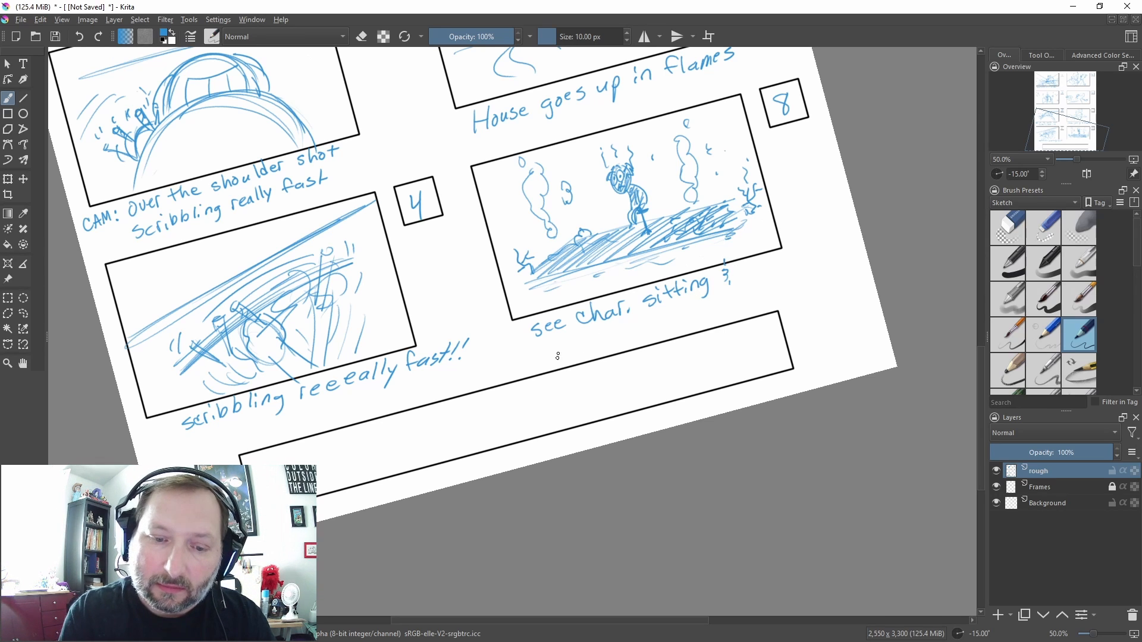
mouse_move(568, 340)
mouse_down()
mouse_move(560, 353)
mouse_move(576, 351)
mouse_up()
drag(580, 346, 592, 346)
drag(594, 344, 626, 327)
drag(635, 317, 632, 327)
Handwrite "Date" at the start of the long title box below the frames
mouse_move(793, 356)
mouse_down()
mouse_move(874, 398)
mouse_move(892, 267)
mouse_up()
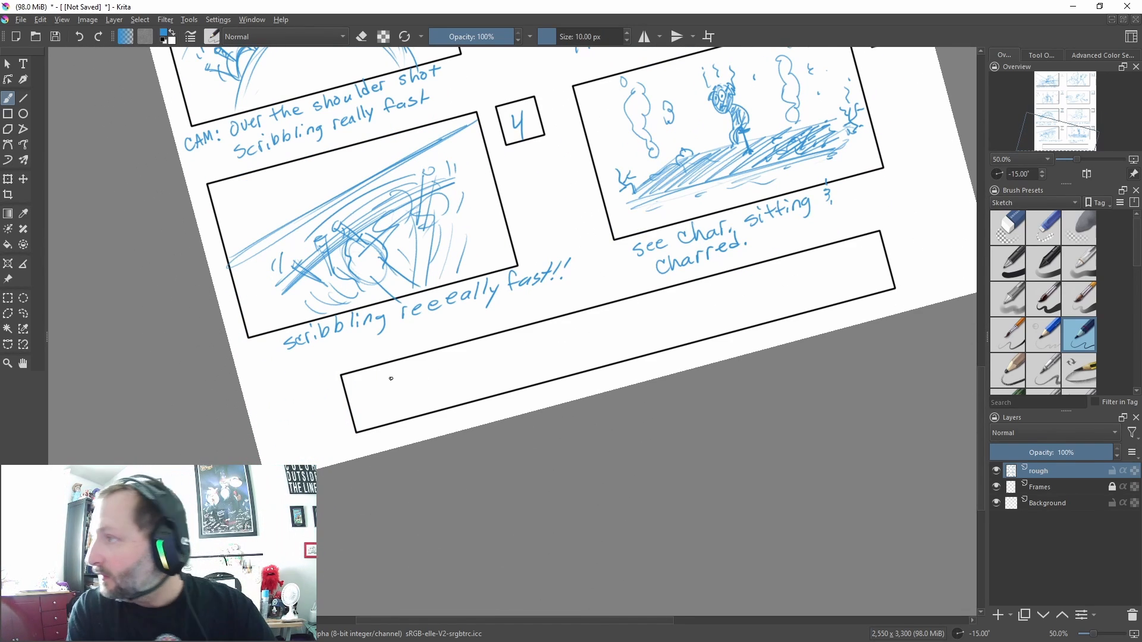
drag(402, 383, 404, 403)
mouse_move(384, 390)
mouse_down()
mouse_move(407, 402)
mouse_move(429, 393)
mouse_up()
mouse_move(432, 392)
mouse_down()
mouse_move(441, 365)
mouse_move(468, 376)
mouse_move(453, 393)
mouse_up()
key(ctrl+z)
key(ctrl+z)
key(ctrl+z)
drag(447, 381, 462, 377)
drag(466, 377, 475, 373)
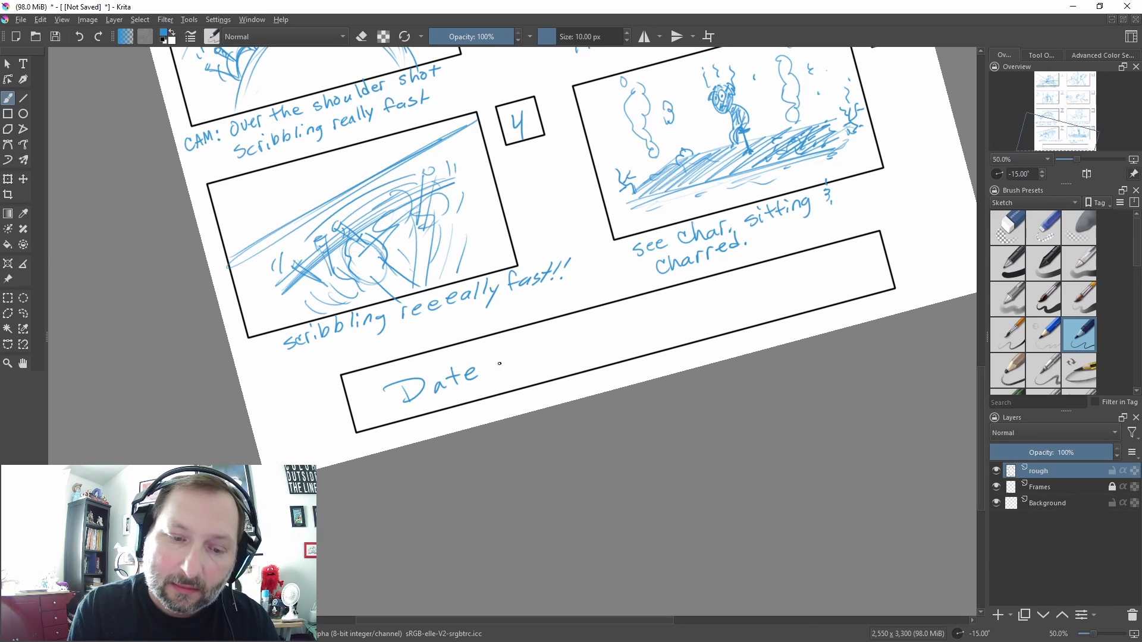
mouse_move(545, 362)
mouse_down()
mouse_move(565, 334)
mouse_move(612, 348)
mouse_up()
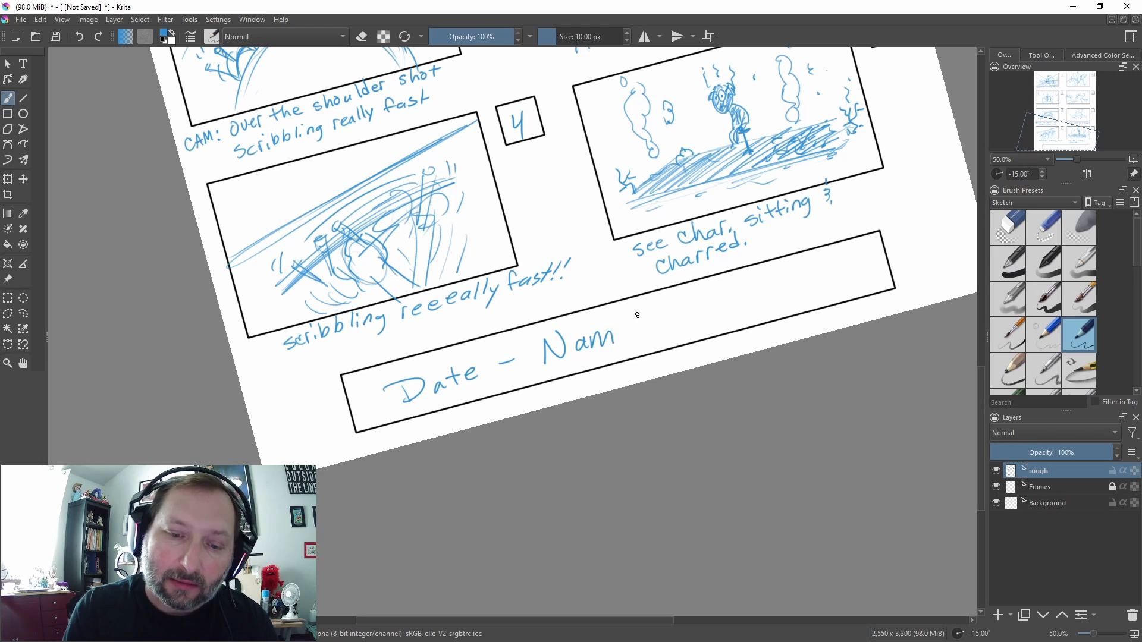
key(ctrl+z)
key(ctrl+z)
key(ctrl+z)
Handwrite the title "Up in Smoke -" after the date placeholder in the title box, followed by the artist's underlined surname
drag(705, 290, 689, 346)
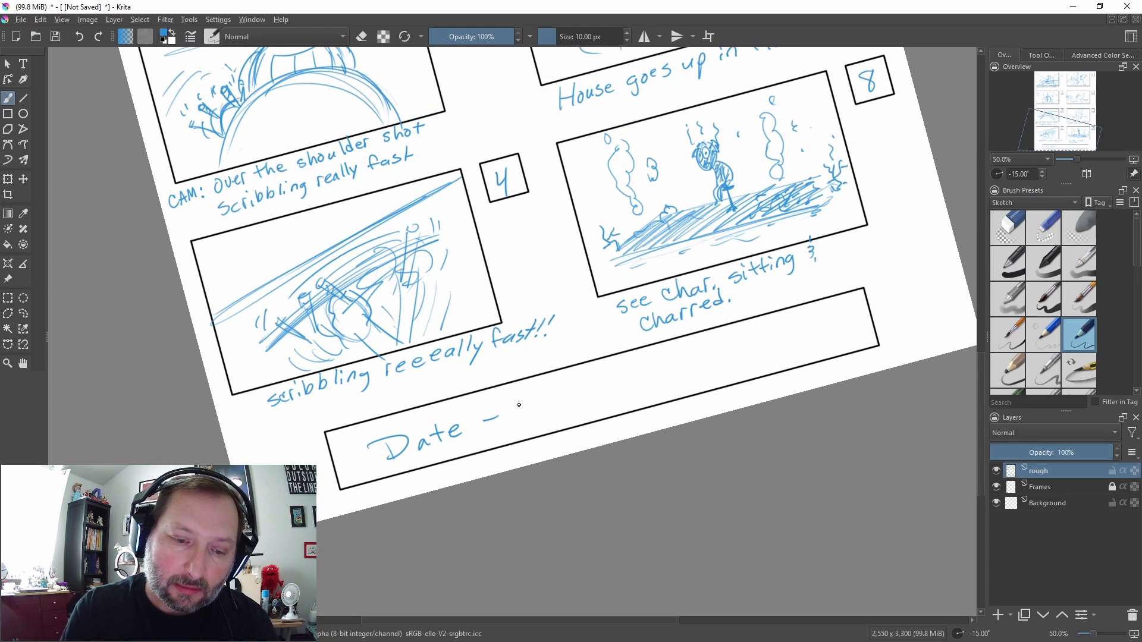
mouse_move(507, 406)
mouse_down()
mouse_move(522, 396)
mouse_move(538, 413)
mouse_move(581, 405)
mouse_up()
mouse_move(614, 365)
mouse_down()
mouse_move(594, 398)
mouse_move(638, 393)
mouse_move(641, 376)
mouse_up()
drag(653, 361, 653, 378)
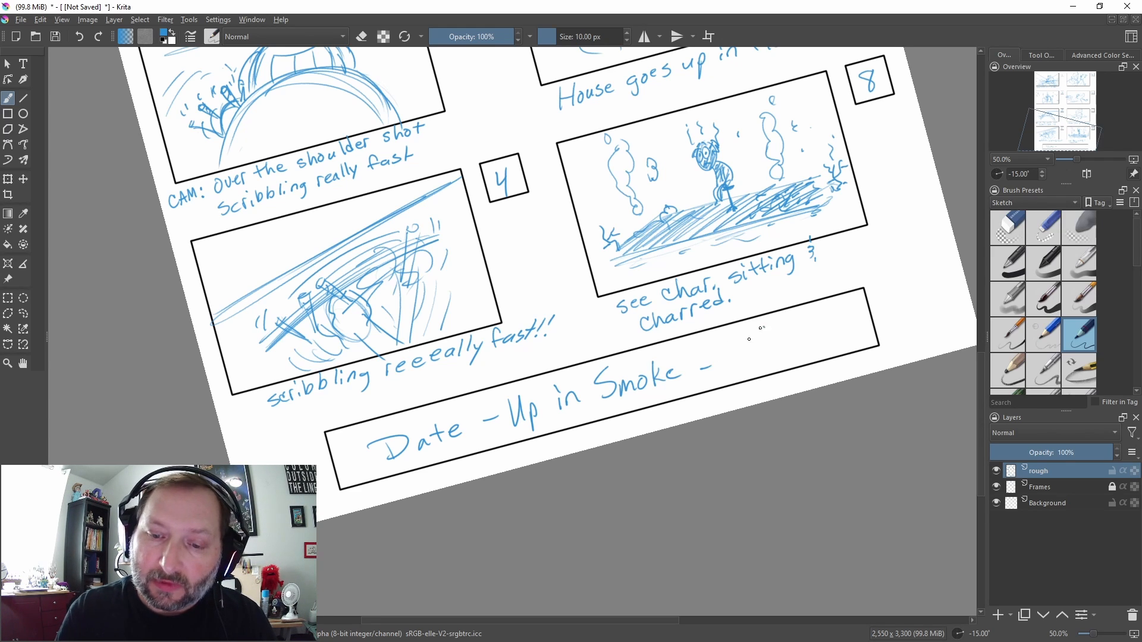
mouse_move(772, 331)
mouse_down()
mouse_move(767, 358)
mouse_move(824, 326)
mouse_move(827, 337)
mouse_up()
mouse_move(833, 320)
mouse_down()
mouse_move(879, 322)
mouse_move(726, 379)
mouse_up()
Sketch round logos beside both ends of the title box, one with initials and one with the artist's website name
drag(629, 407, 780, 371)
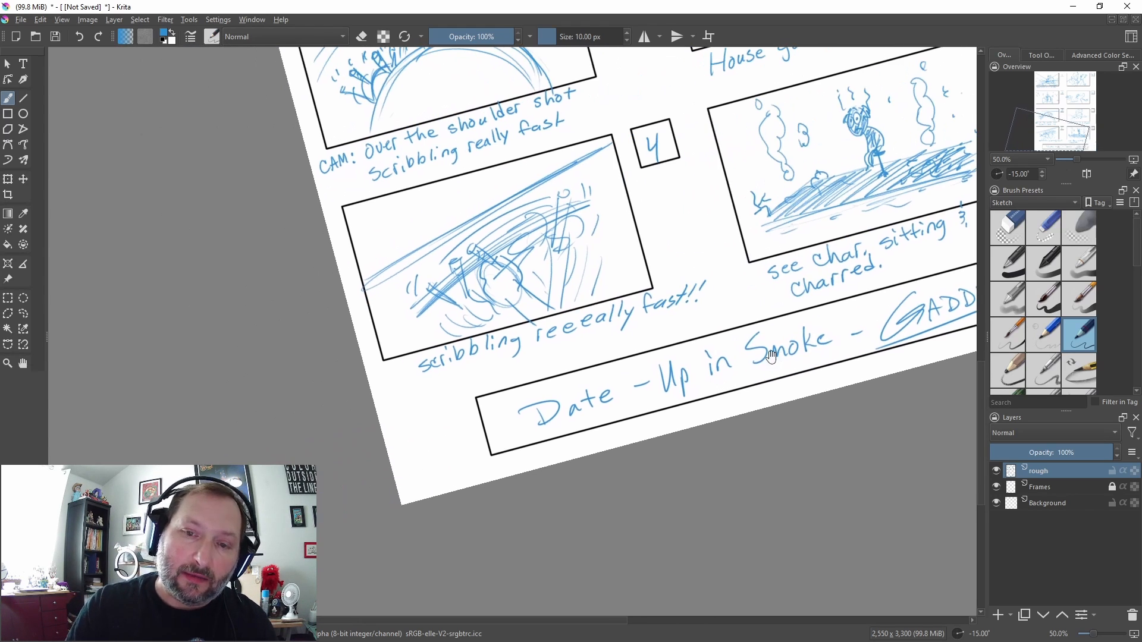
mouse_move(461, 438)
mouse_down()
mouse_move(410, 459)
mouse_move(418, 415)
mouse_move(453, 443)
mouse_move(432, 469)
mouse_move(411, 459)
mouse_move(417, 441)
mouse_move(422, 457)
mouse_move(444, 441)
mouse_up()
drag(894, 301, 546, 379)
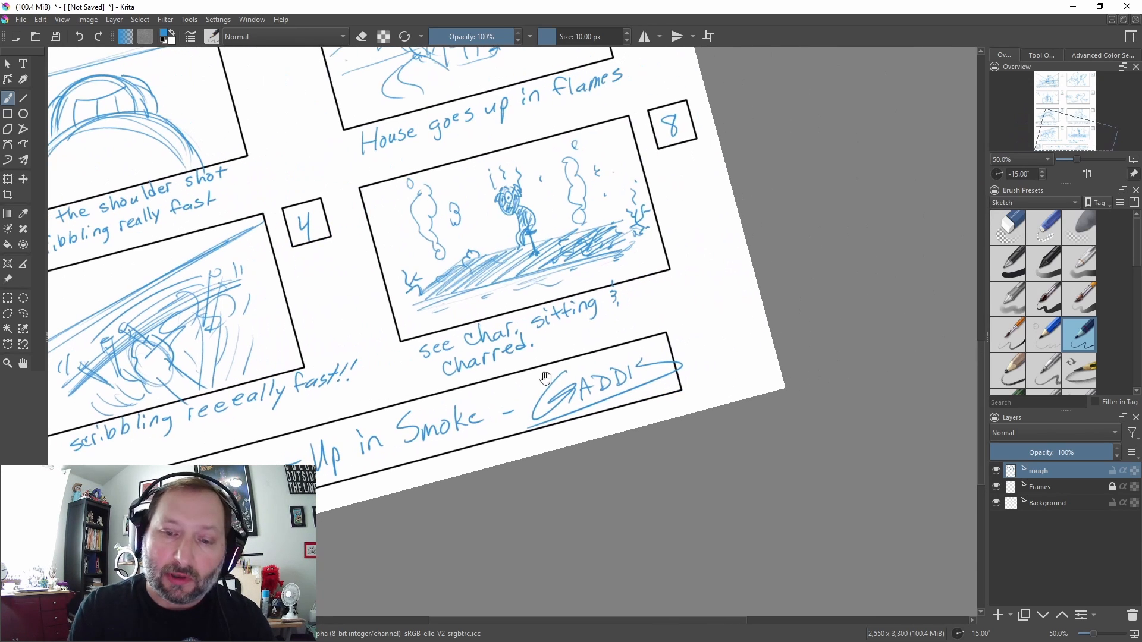
mouse_move(717, 322)
mouse_down()
mouse_move(744, 362)
mouse_move(690, 333)
mouse_move(759, 332)
mouse_move(812, 303)
mouse_up()
drag(768, 340, 799, 324)
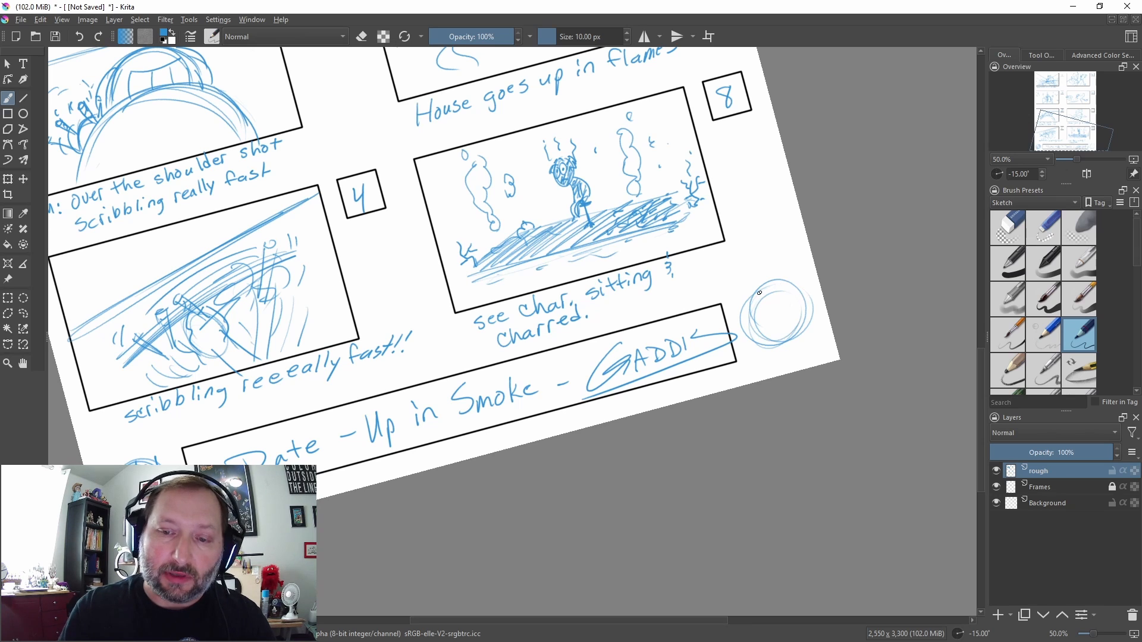
mouse_move(759, 286)
mouse_down()
mouse_move(751, 308)
mouse_move(767, 285)
mouse_up()
mouse_move(766, 293)
mouse_down()
mouse_move(784, 290)
mouse_move(766, 319)
mouse_move(793, 308)
mouse_up()
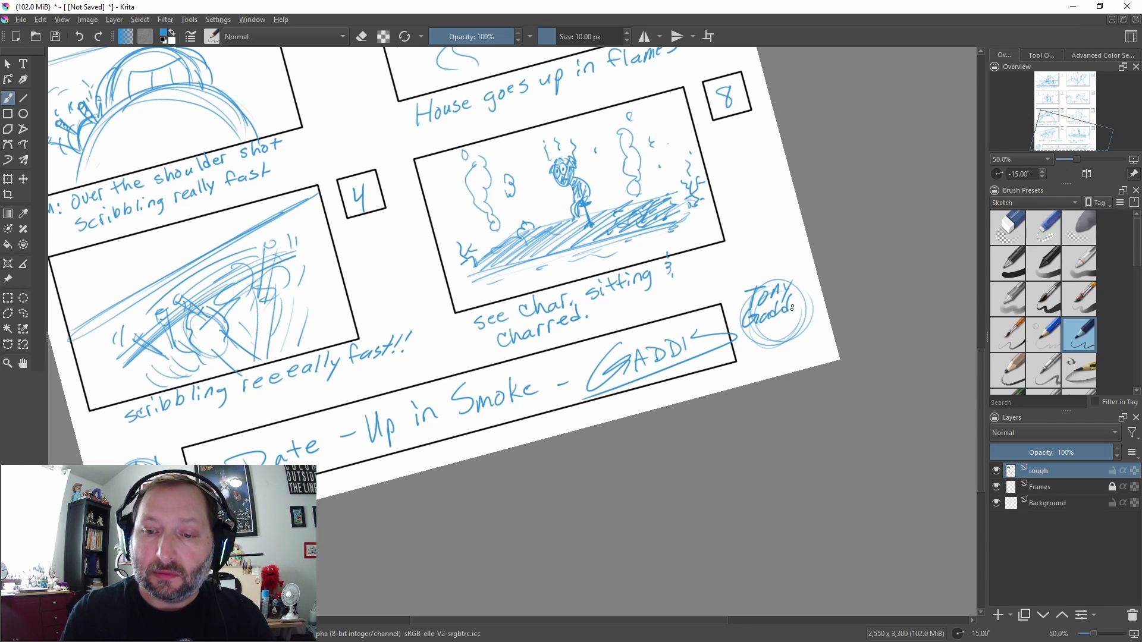
drag(748, 337, 832, 318)
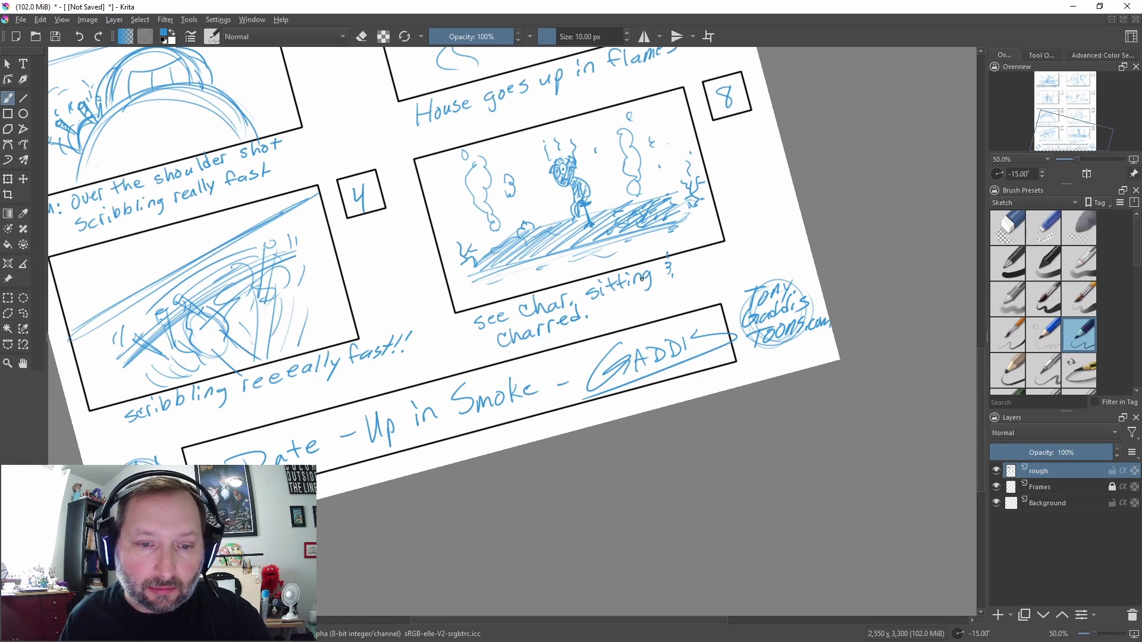
Straighten the canvas to 0° rotation and duplicate the rough layer
scroll(642, 278, down, 1)
drag(641, 279, 701, 364)
key(4)
key(6)
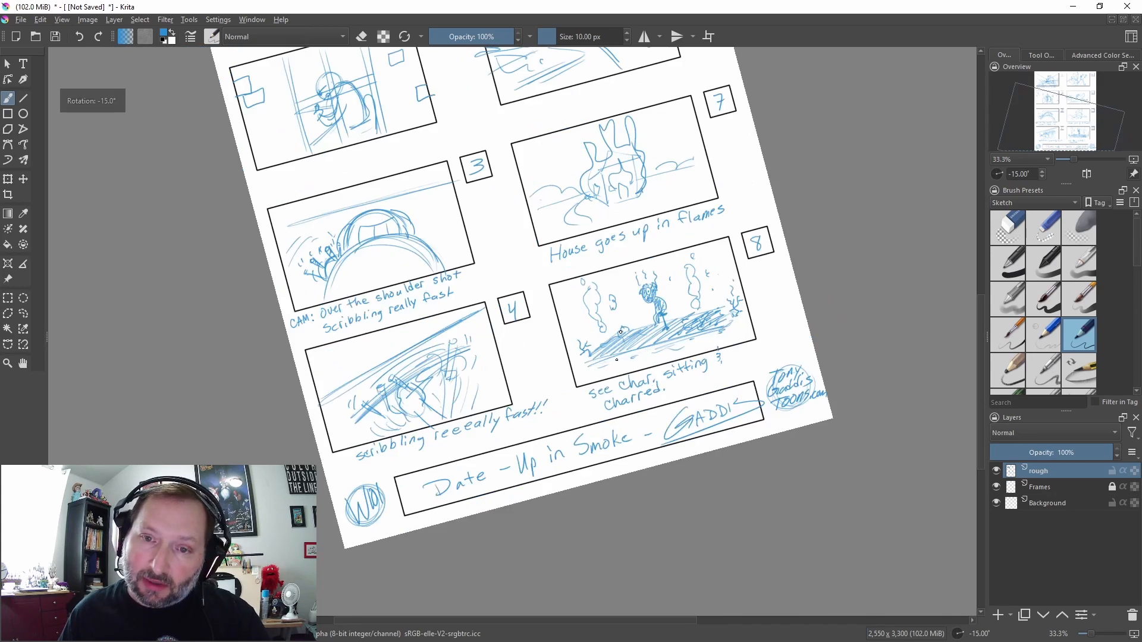
key(6)
drag(623, 285, 643, 387)
scroll(645, 369, down, 1)
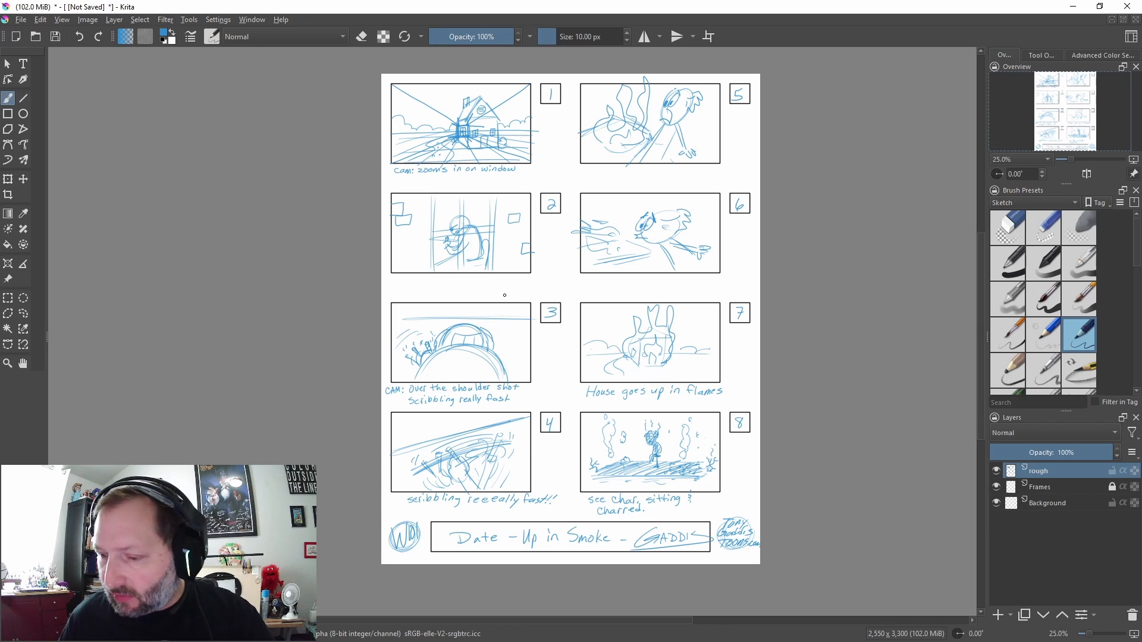
right_click(1044, 471)
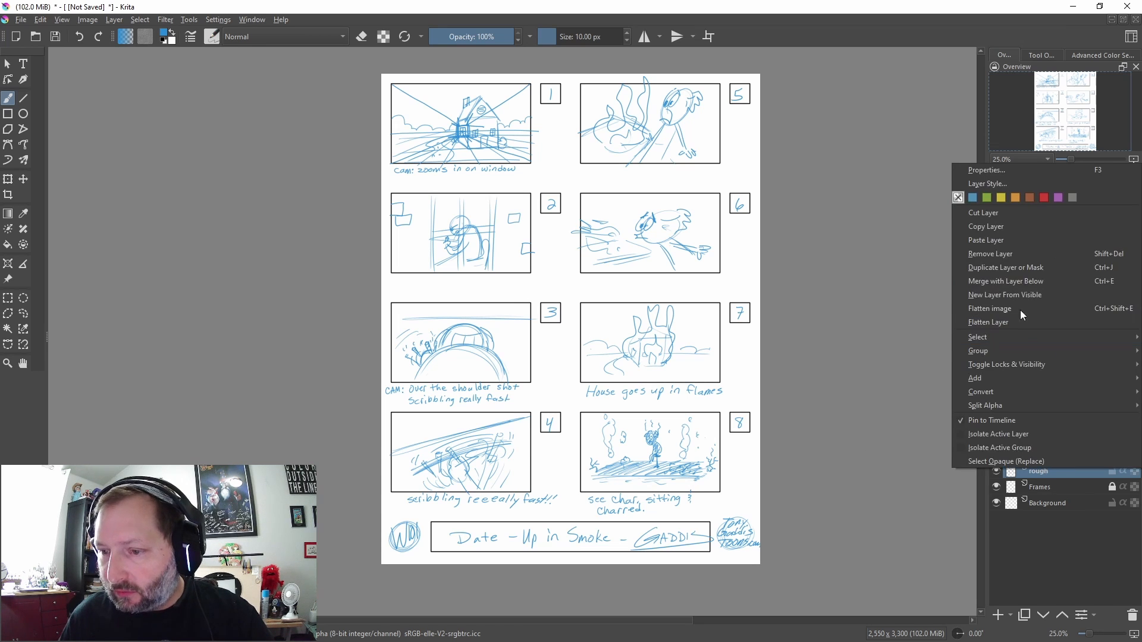
click(1004, 268)
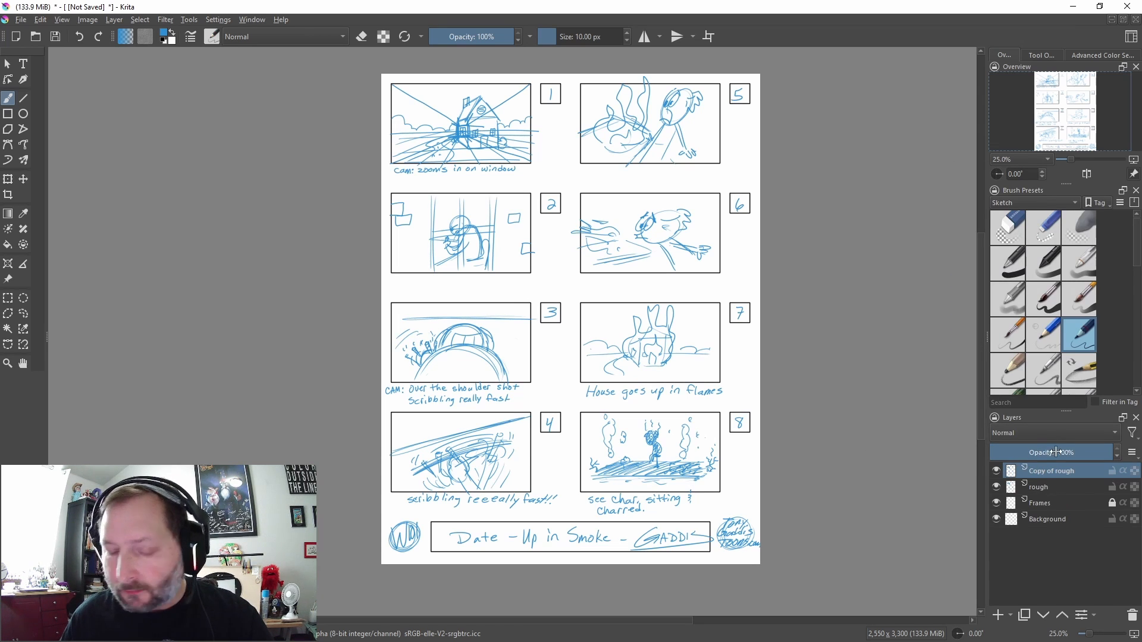
Darken the duplicated rough layer's blue lines with an HSV/HSL adjustment, setting Lightness to -100
click(165, 19)
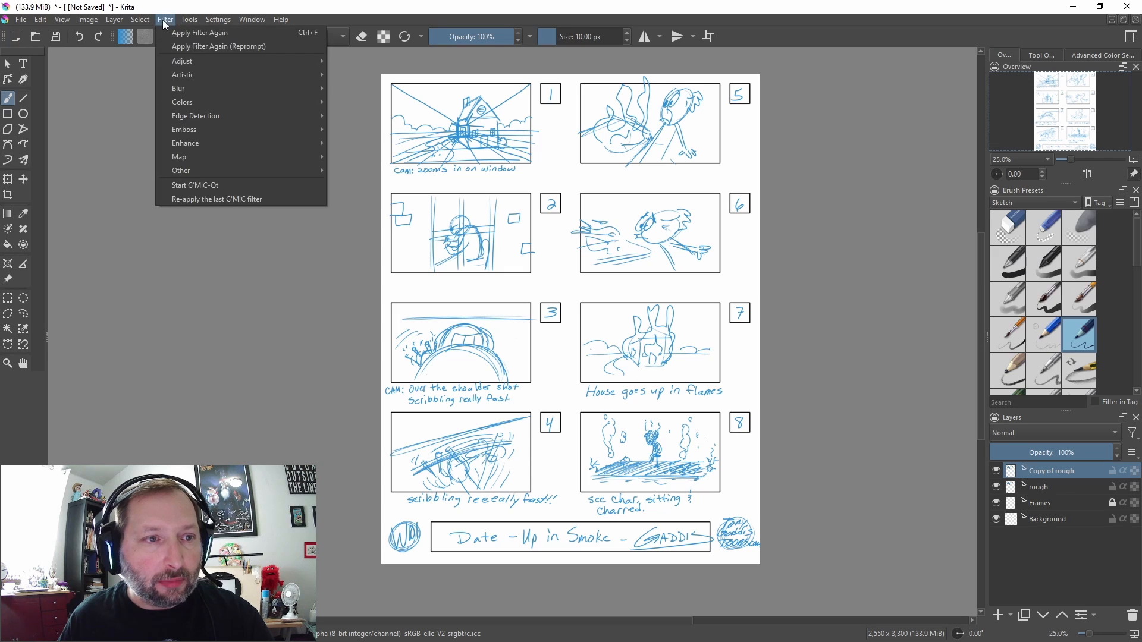
mouse_move(209, 60)
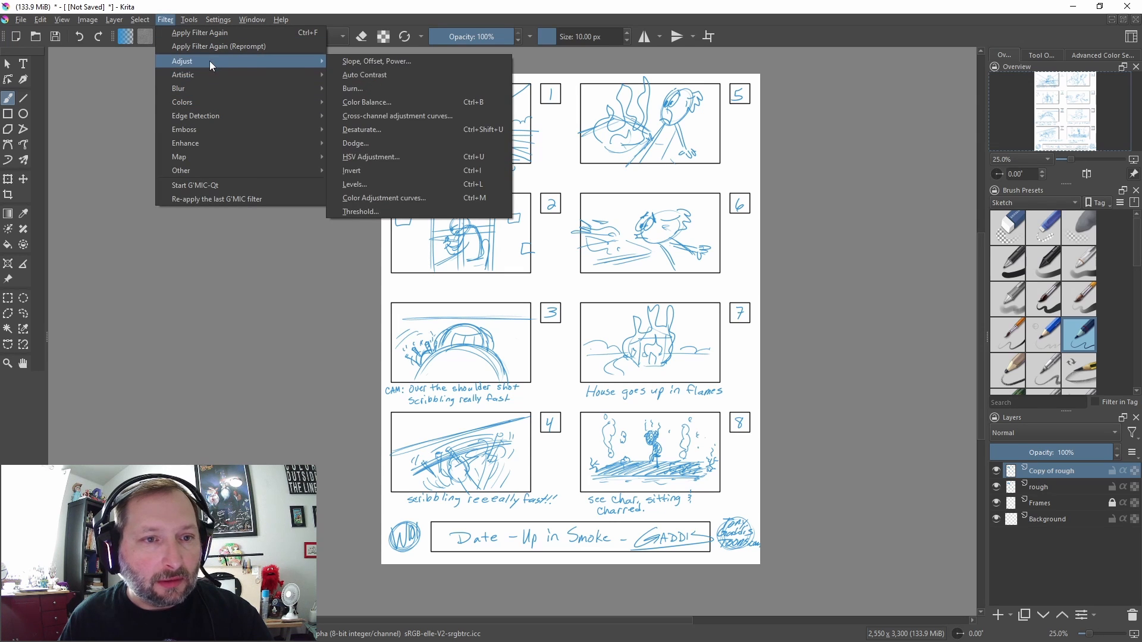
click(383, 158)
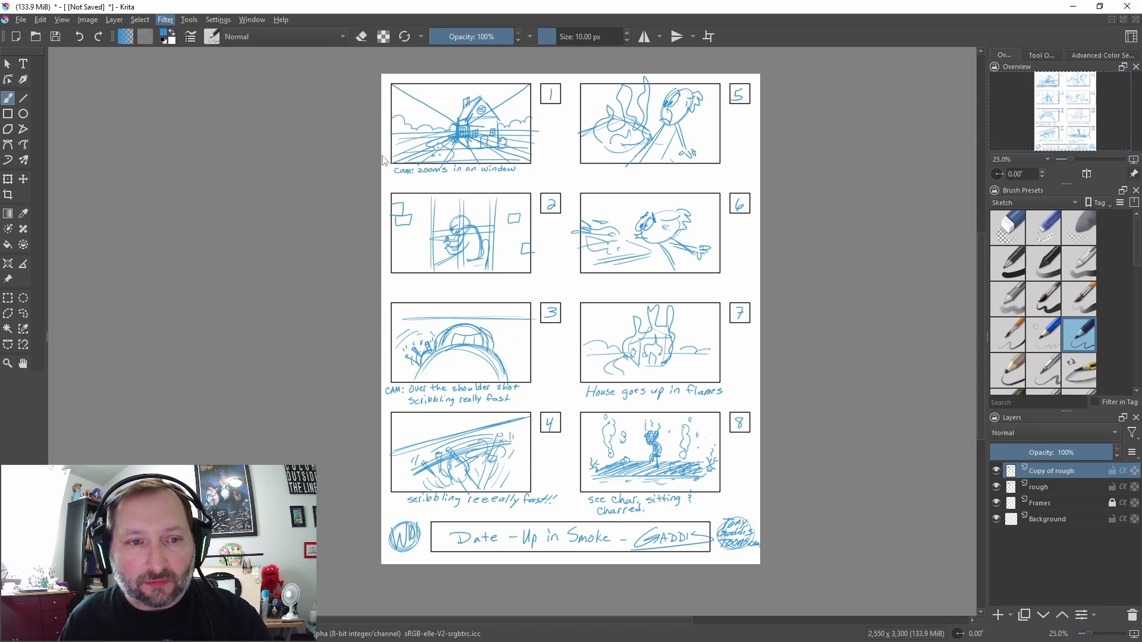
drag(1141, 55, 863, 81)
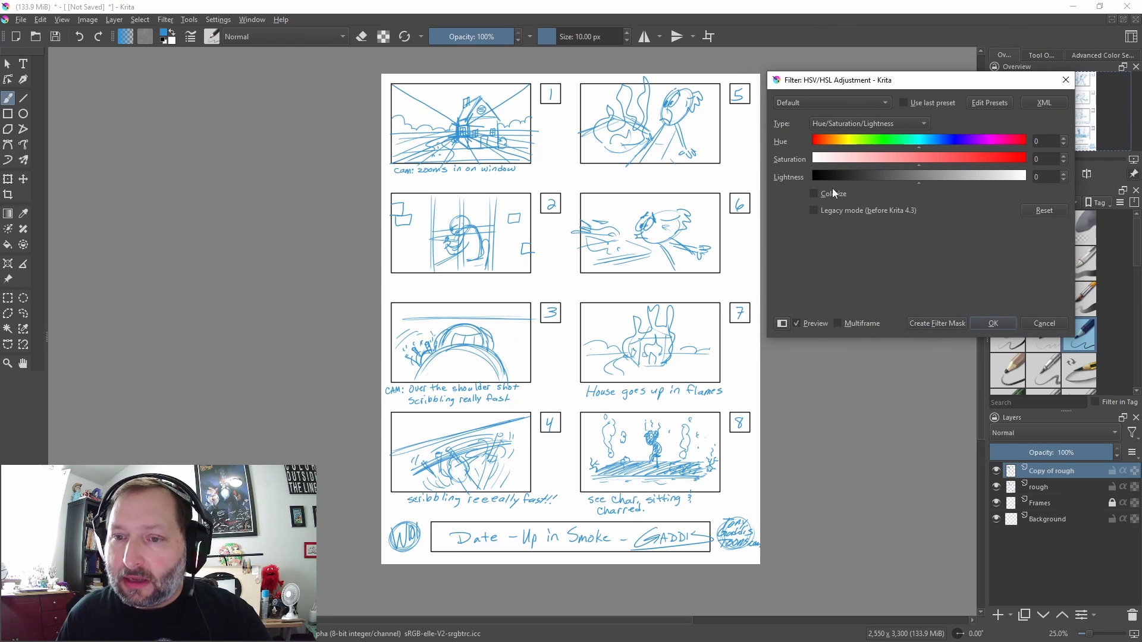
drag(919, 181, 810, 182)
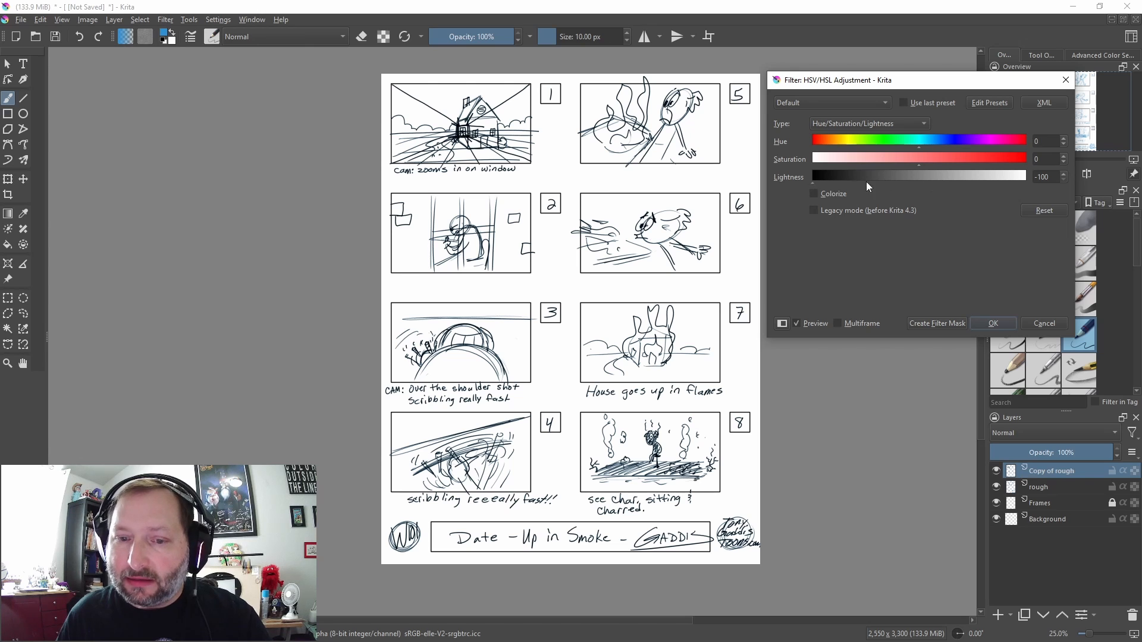
click(993, 323)
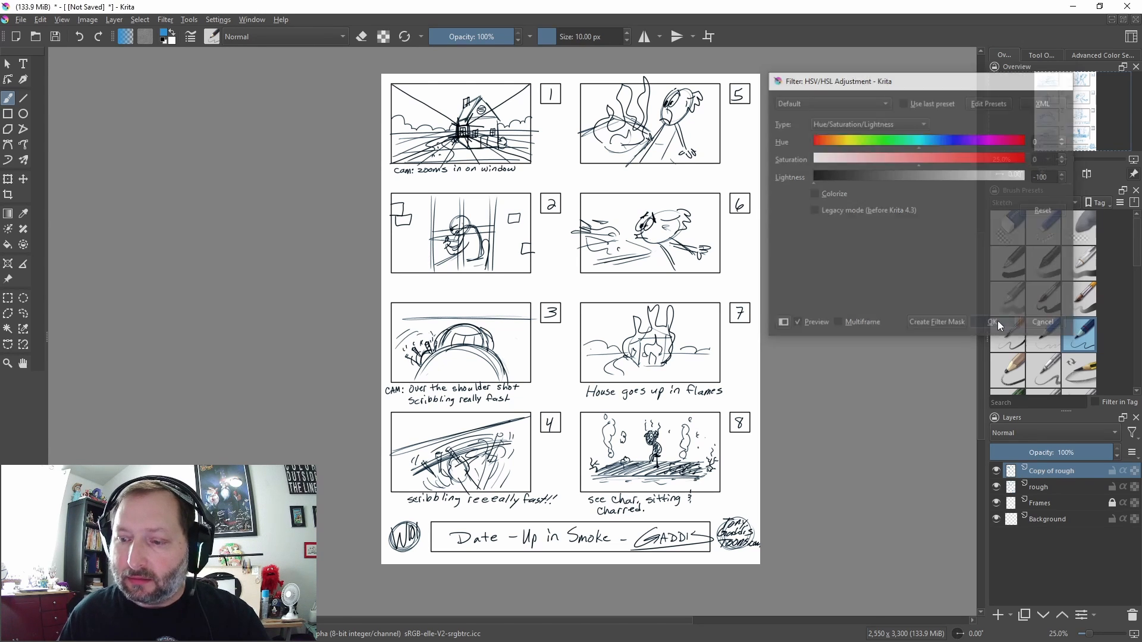
scroll(573, 487, up, 2)
scroll(649, 383, up, 1)
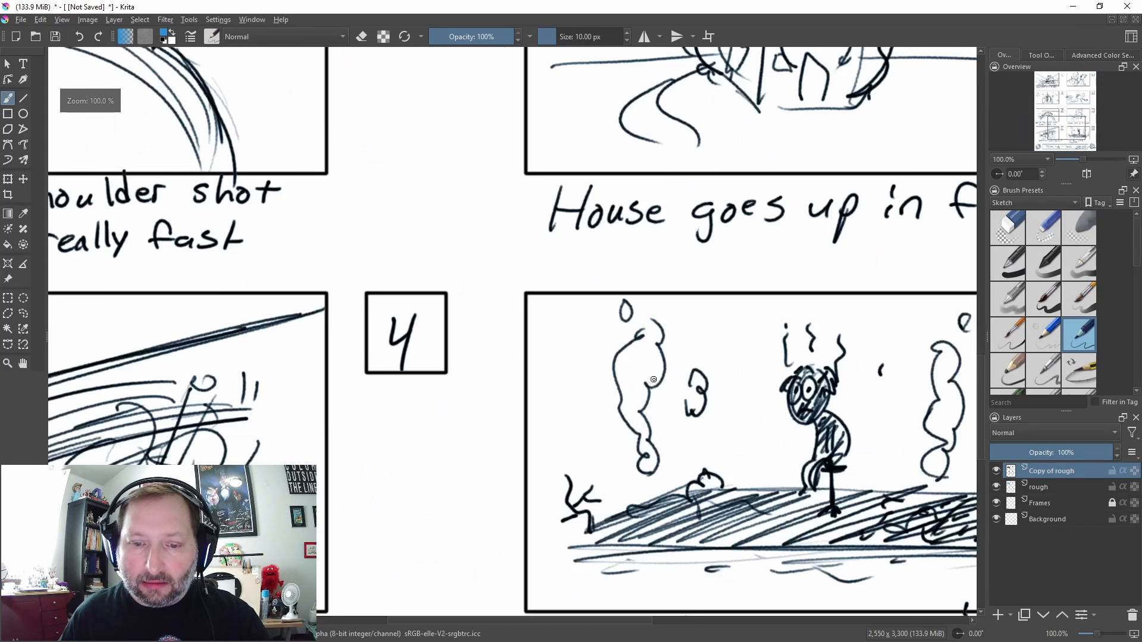
scroll(607, 372, down, 3)
scroll(564, 362, up, 1)
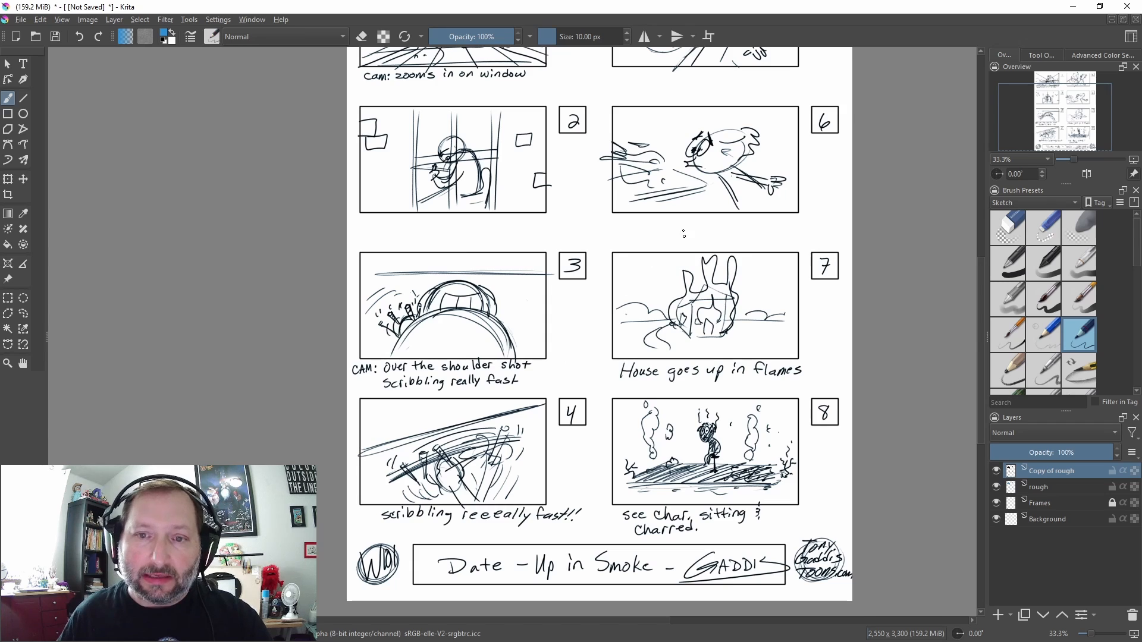
Examine the darkened sketches, notes and title box across all eight storyboard panels
drag(683, 234, 700, 362)
scroll(664, 349, down, 1)
scroll(594, 235, up, 1)
scroll(530, 226, up, 2)
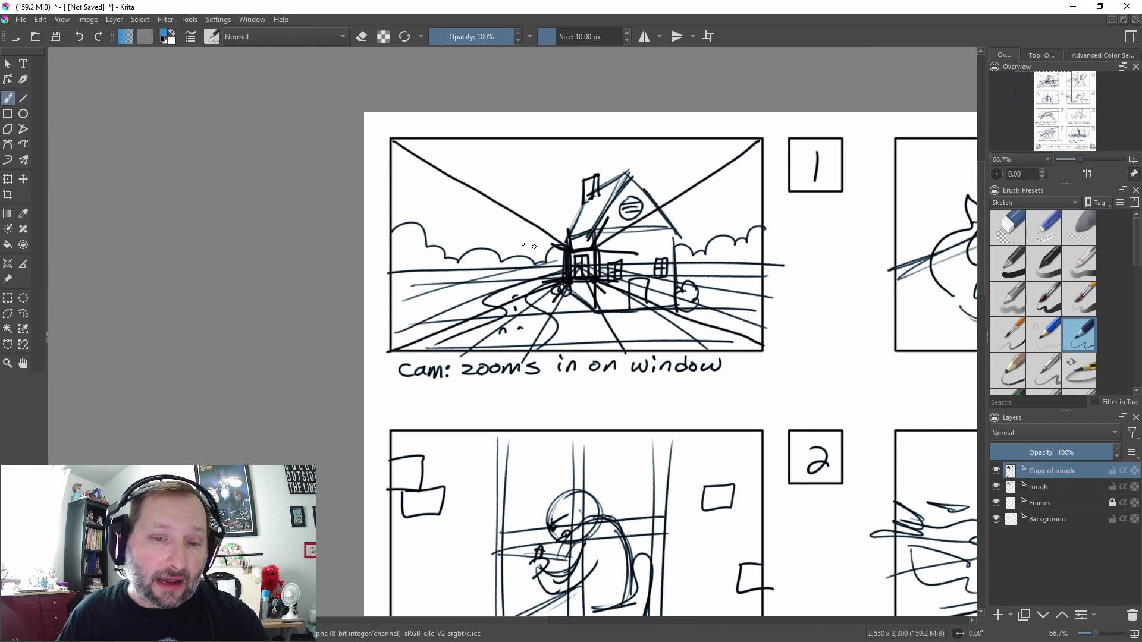
scroll(611, 281, down, 3)
scroll(607, 311, up, 1)
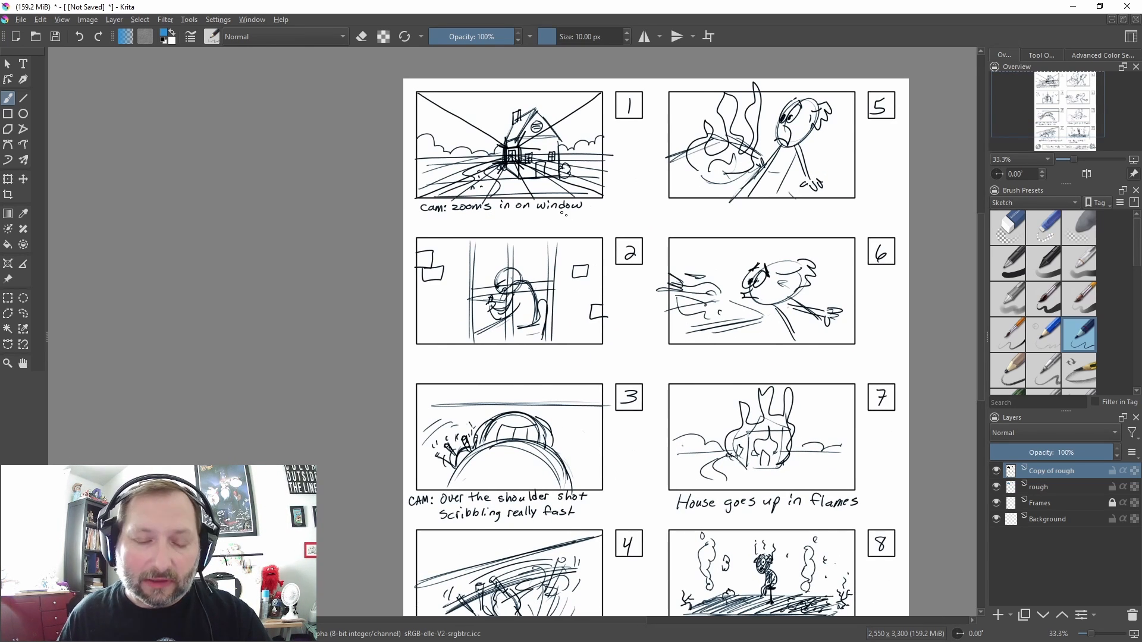
scroll(563, 213, up, 1)
scroll(589, 223, down, 2)
scroll(677, 316, up, 1)
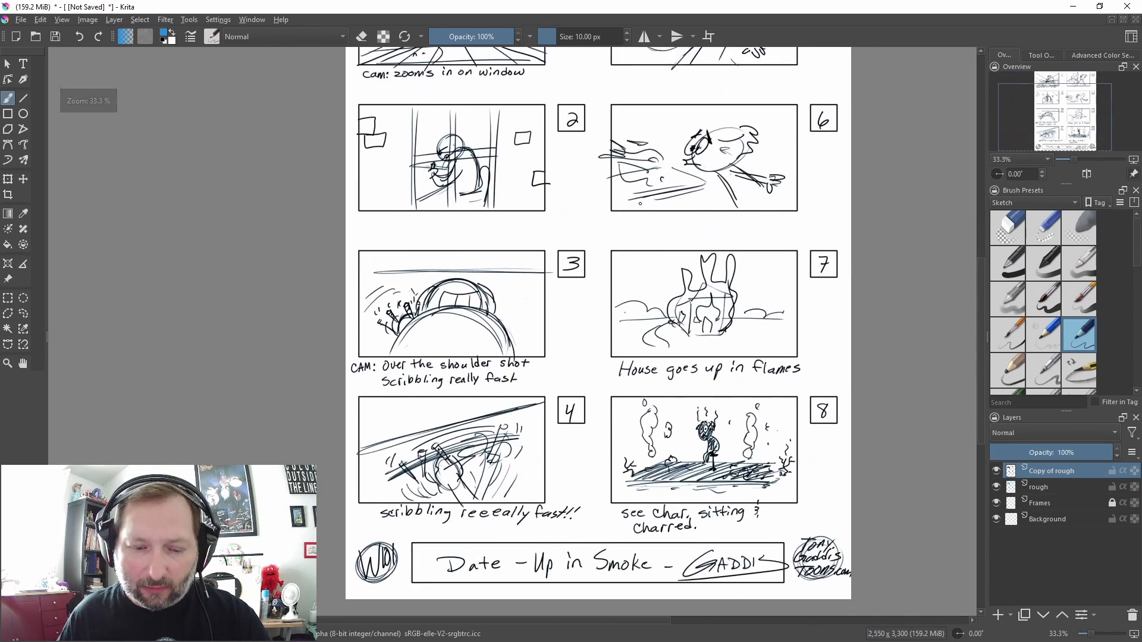
scroll(679, 368, up, 1)
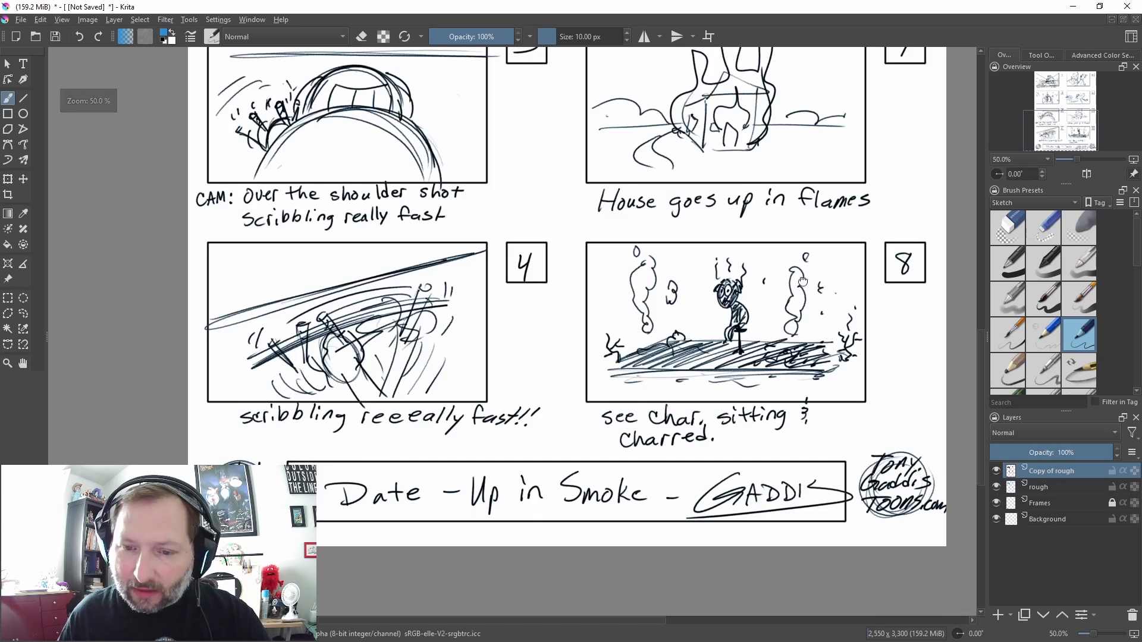
drag(802, 282, 759, 412)
drag(707, 262, 726, 365)
drag(730, 286, 724, 346)
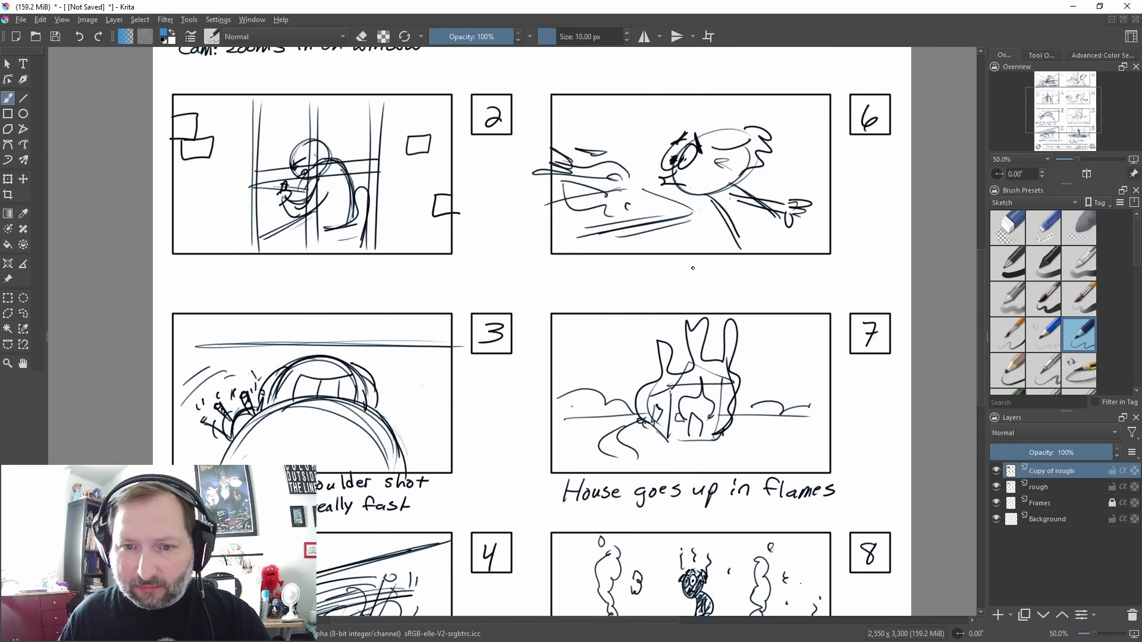
scroll(693, 268, down, 2)
scroll(679, 303, up, 3)
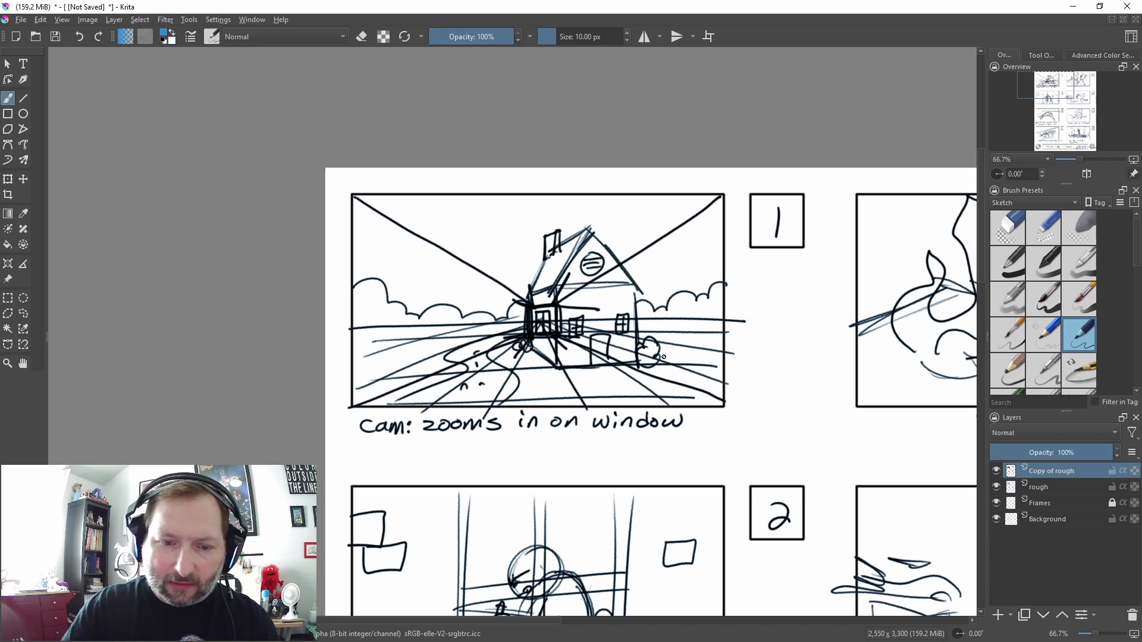
Ink panel 1's house scene in black over the blue rough, with a bush by the side wall and a curved path from the door
click(8, 297)
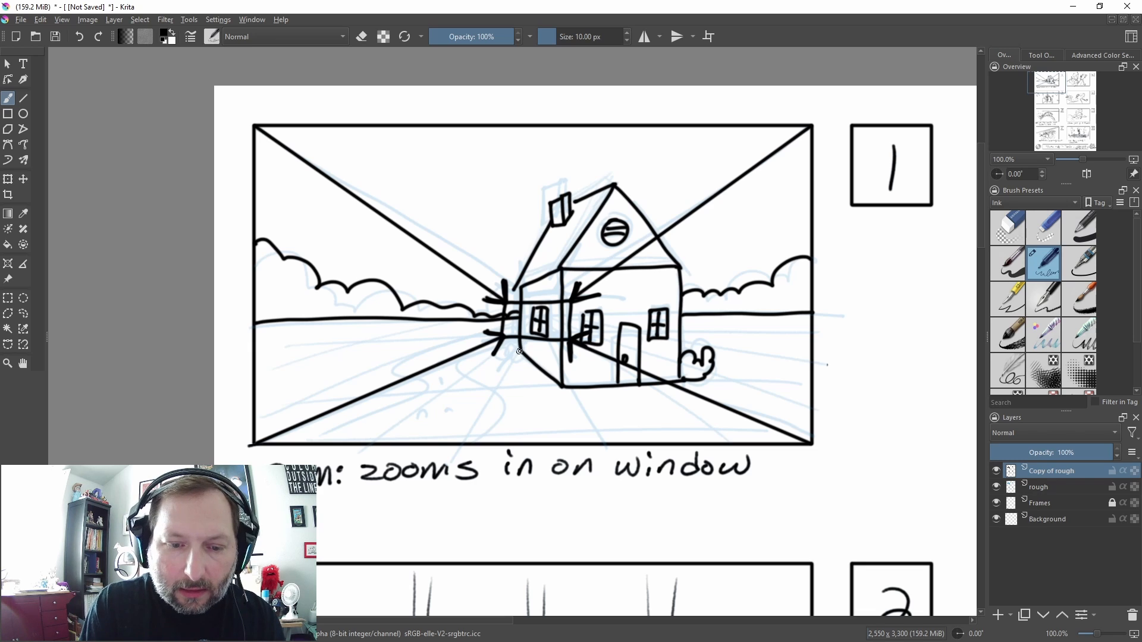
mouse_move(519, 343)
mouse_down()
mouse_move(501, 350)
mouse_move(527, 359)
mouse_move(519, 344)
mouse_up()
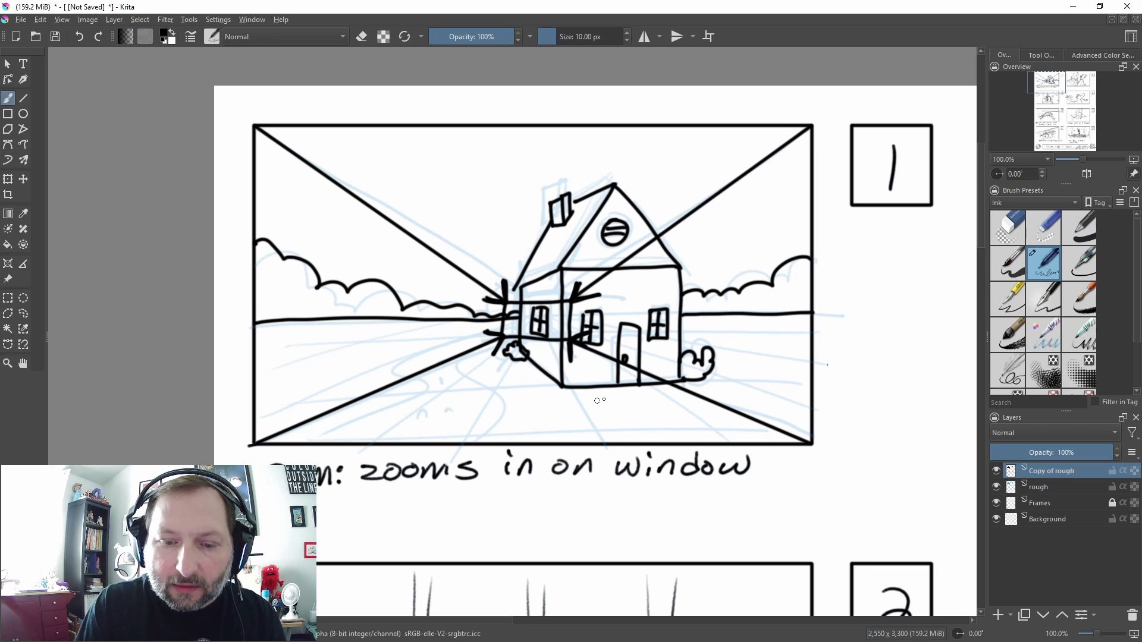
mouse_move(620, 387)
mouse_down()
mouse_move(628, 399)
mouse_move(543, 445)
mouse_move(649, 395)
mouse_move(626, 446)
mouse_up()
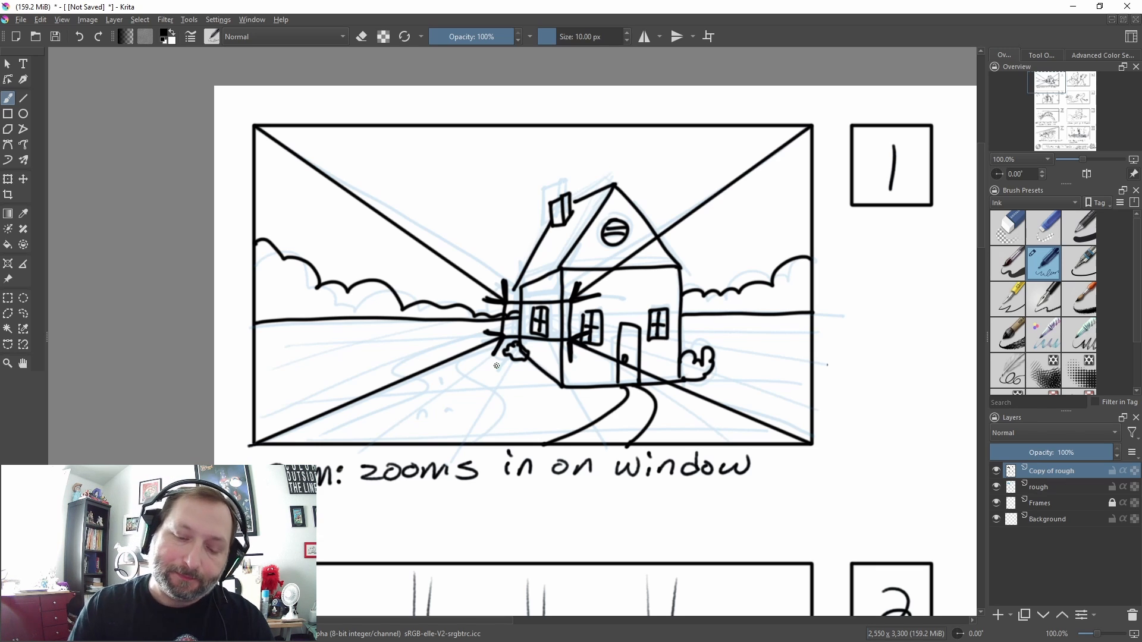
drag(609, 429, 631, 416)
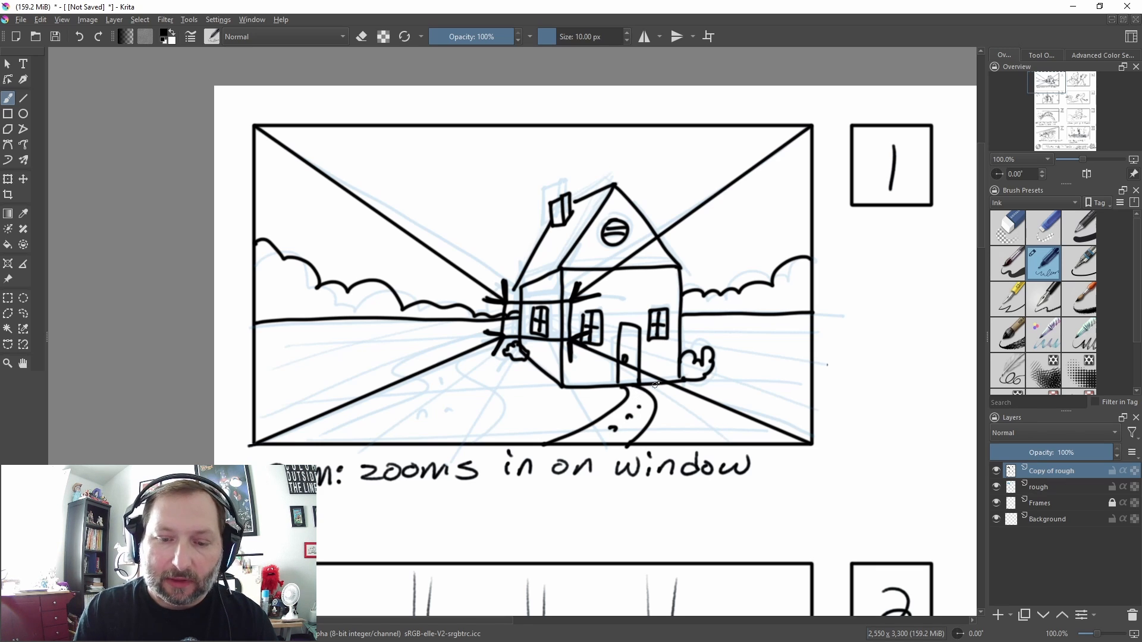
key(ctrl+z)
key(ctrl+z)
key(ctrl+z)
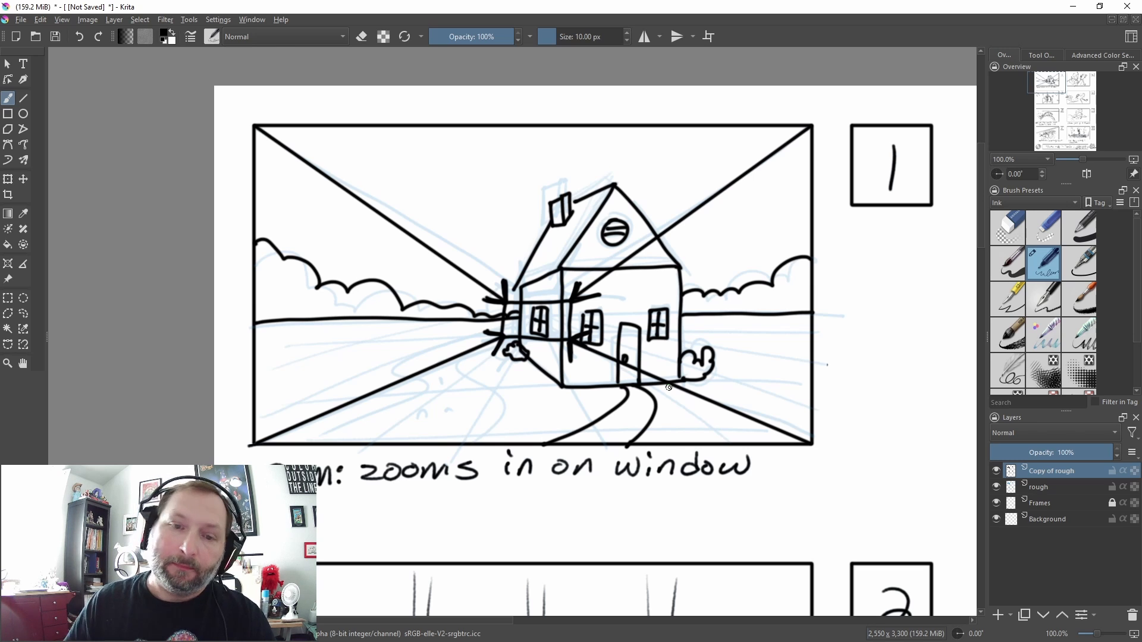
Compare the cleanly inked panel 1 with the darkened rough sketches in the other panels
scroll(459, 164, down, 2)
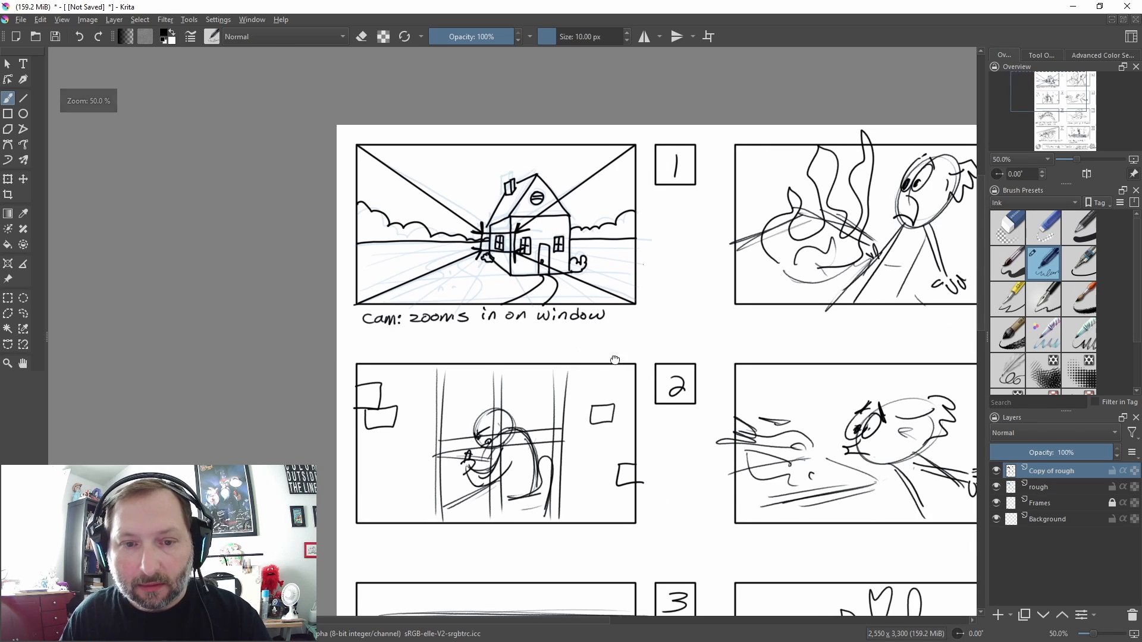
drag(614, 360, 558, 359)
scroll(559, 353, down, 1)
drag(670, 458, 636, 298)
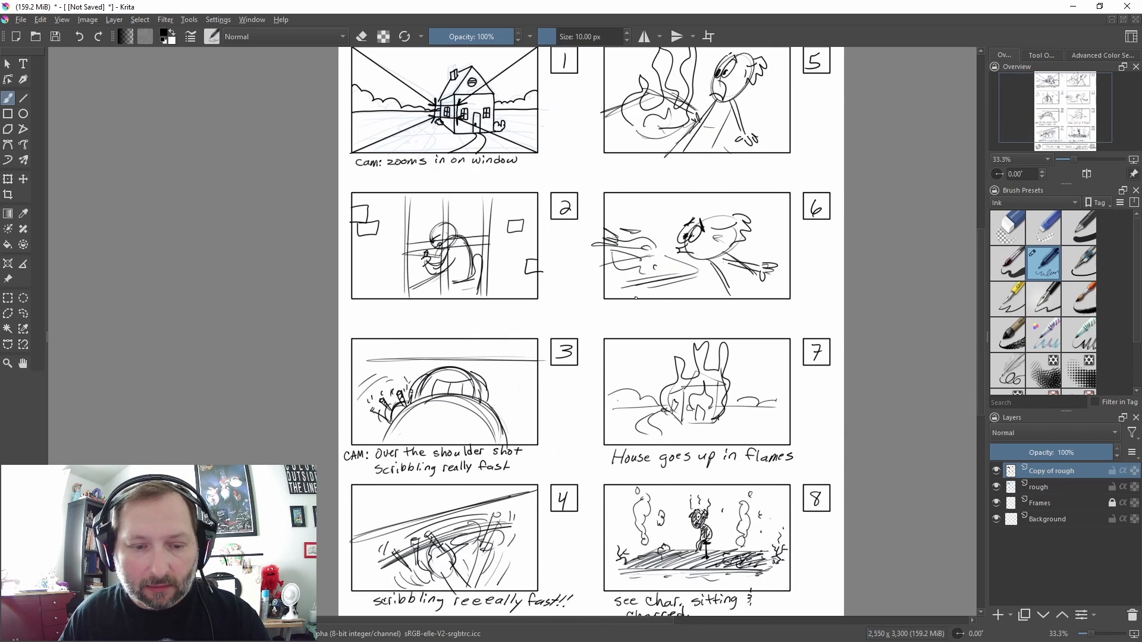
scroll(532, 323, up, 3)
drag(533, 324, 668, 298)
scroll(671, 313, down, 1)
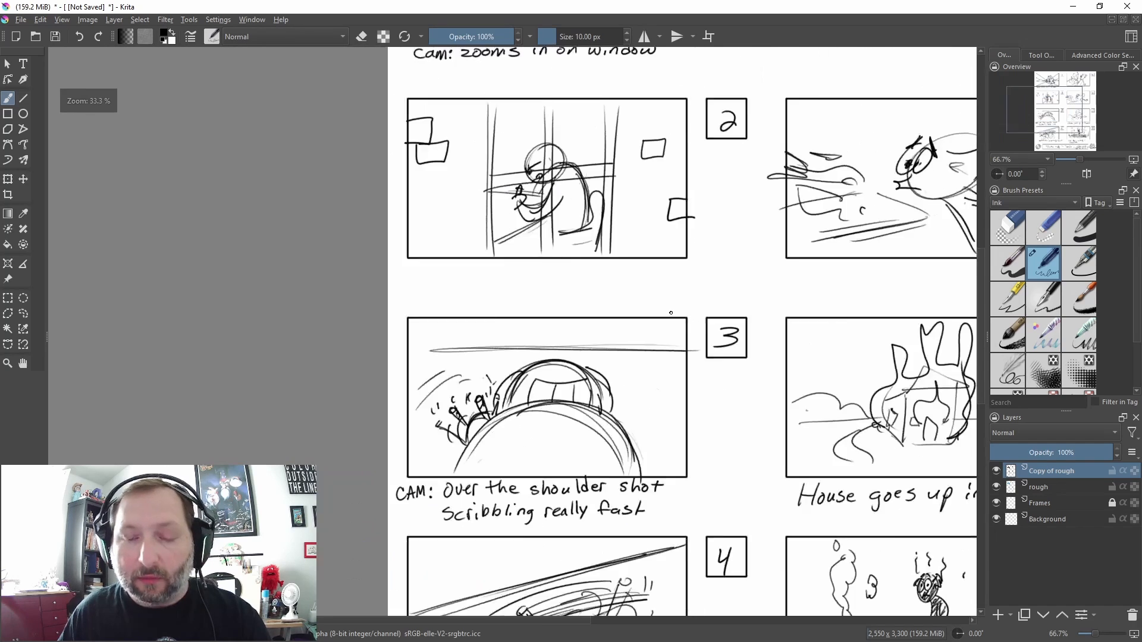
scroll(671, 313, down, 1)
scroll(624, 362, up, 1)
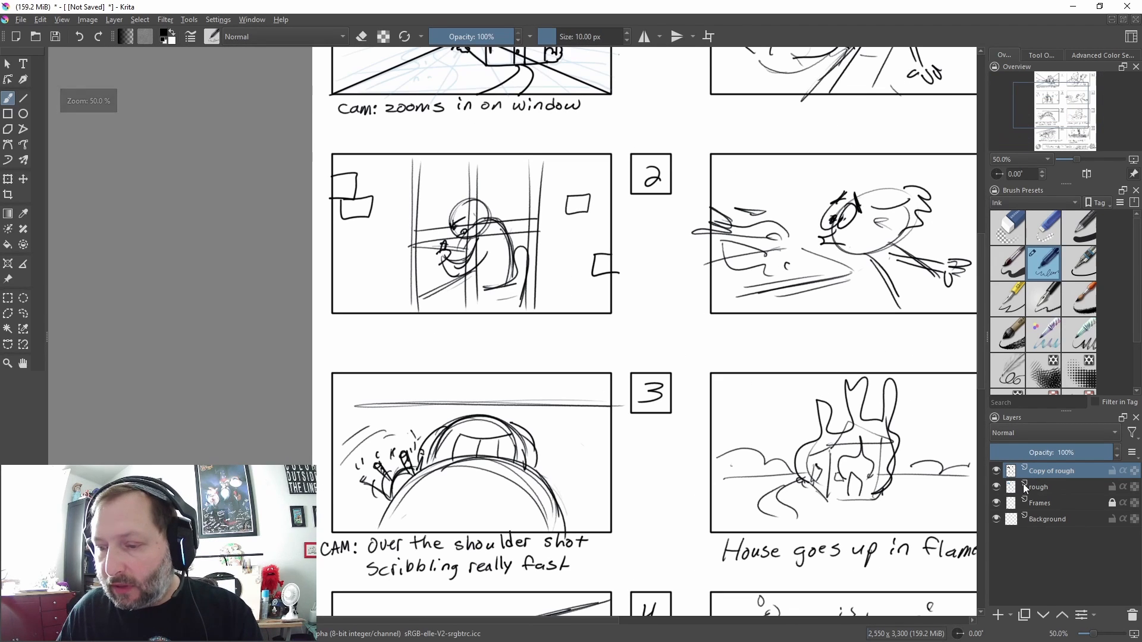
Hide the Copy of rough layer, review the blue rough panels underneath, and show the layer again
click(996, 471)
drag(611, 319, 586, 368)
drag(592, 303, 571, 353)
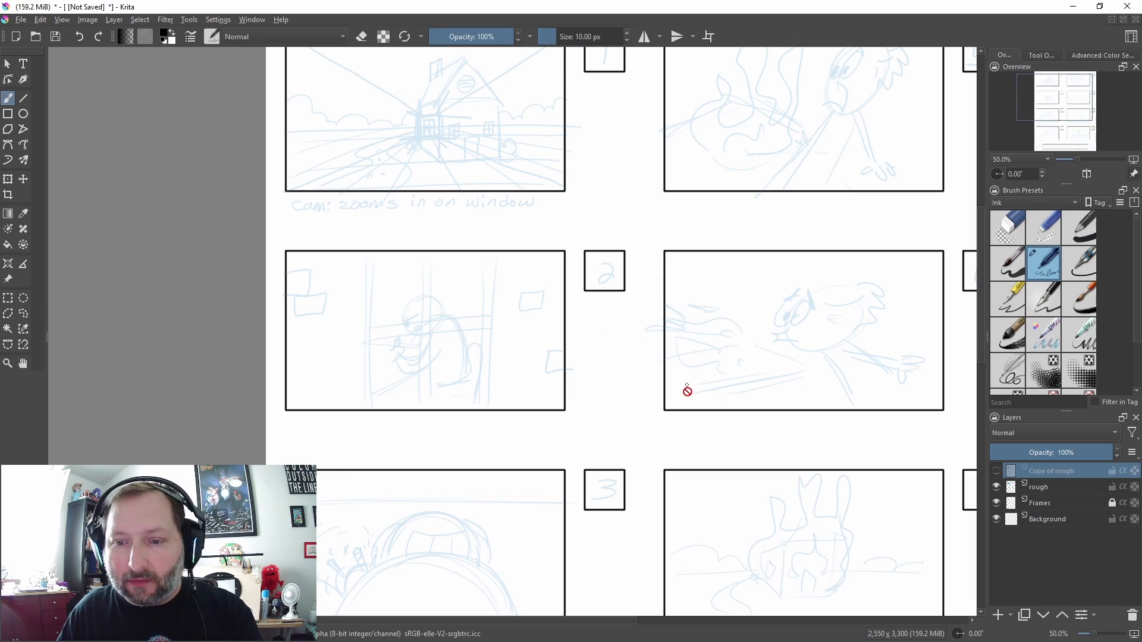
drag(687, 391, 668, 238)
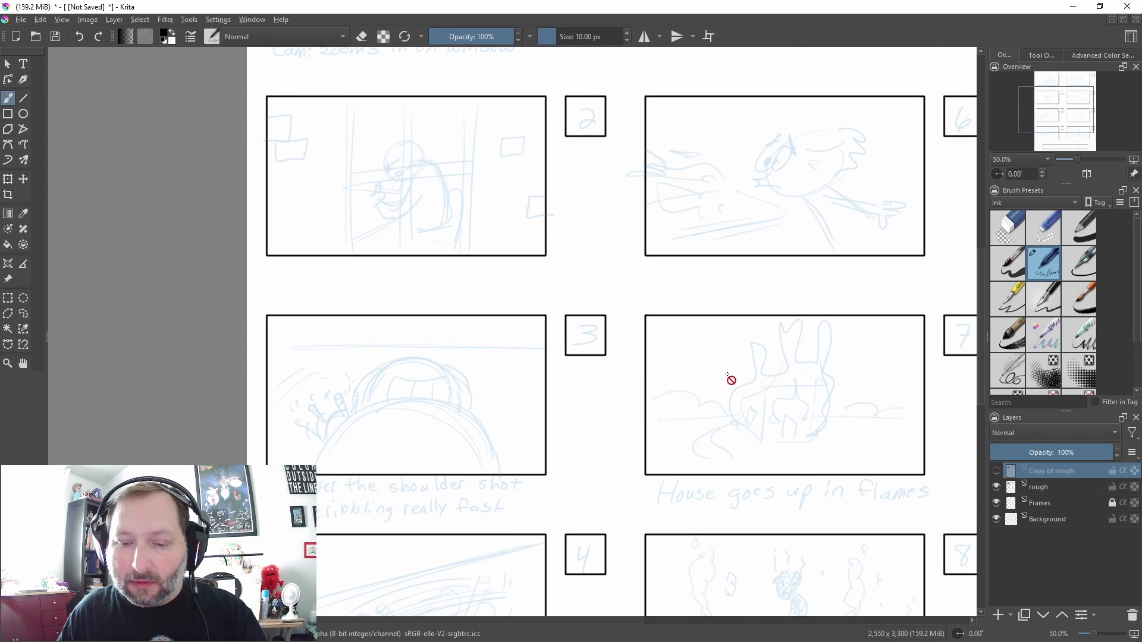
drag(729, 380, 719, 250)
drag(784, 377, 782, 324)
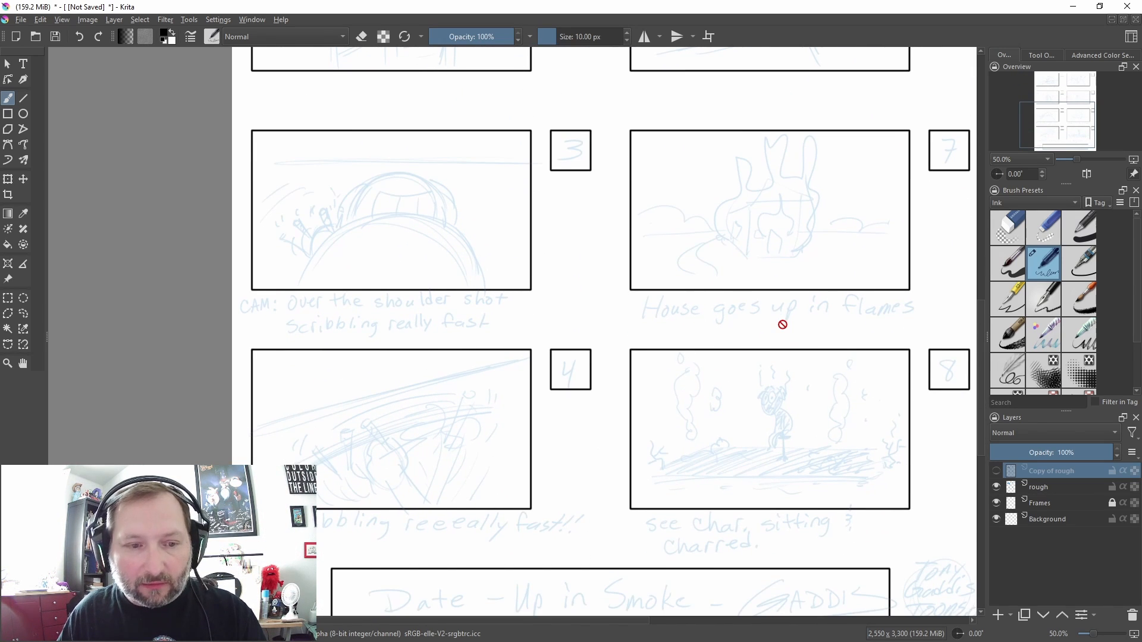
drag(666, 290, 683, 349)
drag(686, 254, 647, 476)
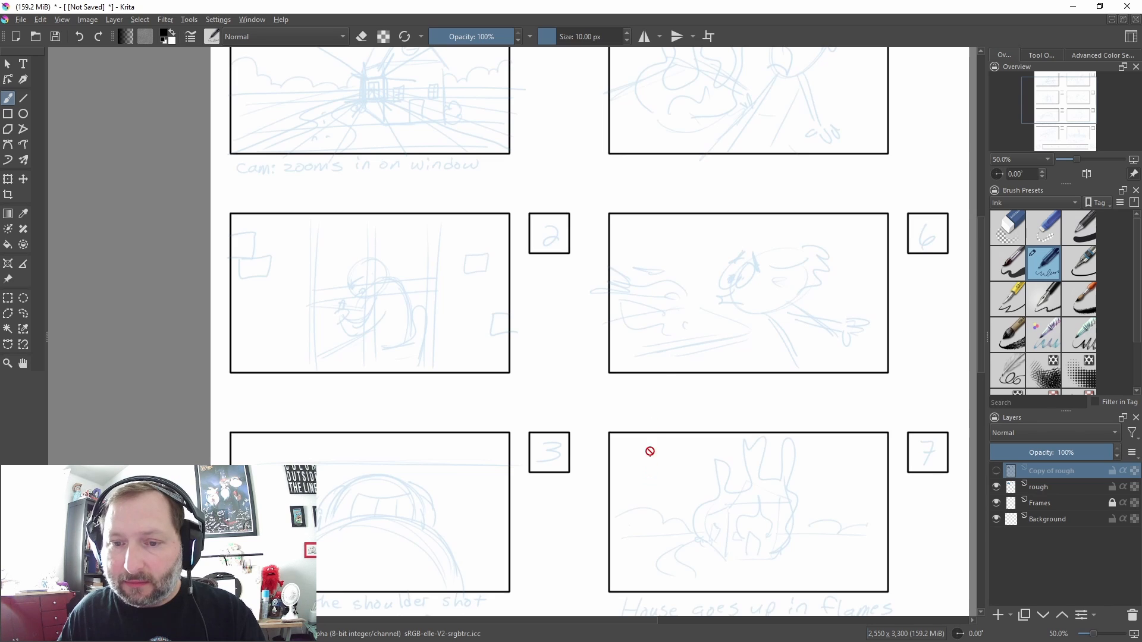
drag(694, 328, 676, 395)
drag(756, 351, 758, 399)
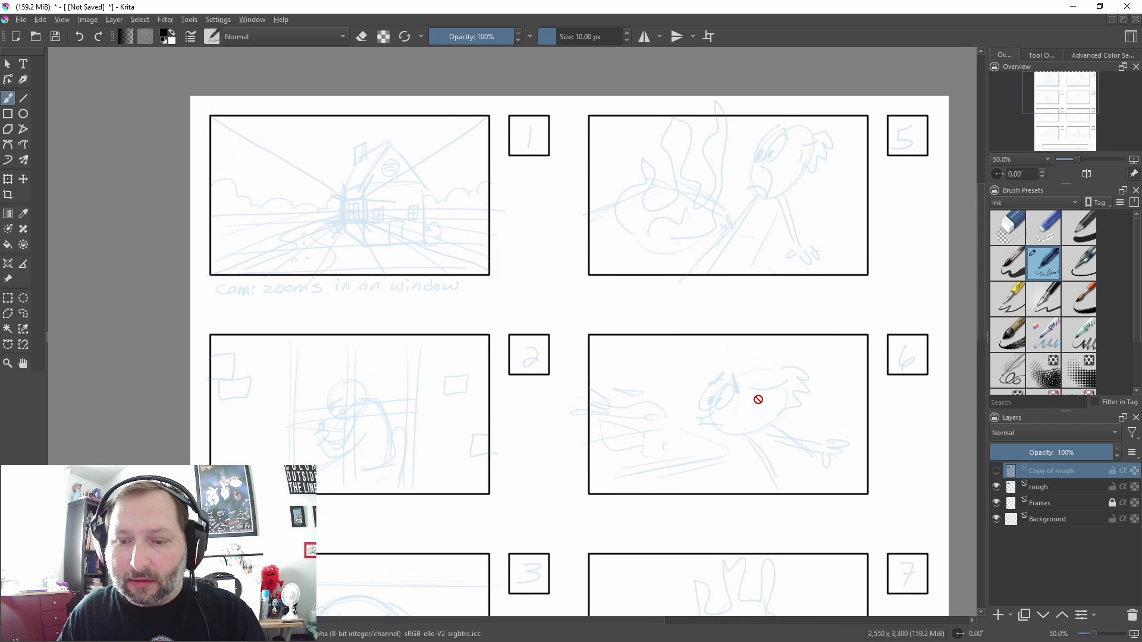
click(996, 470)
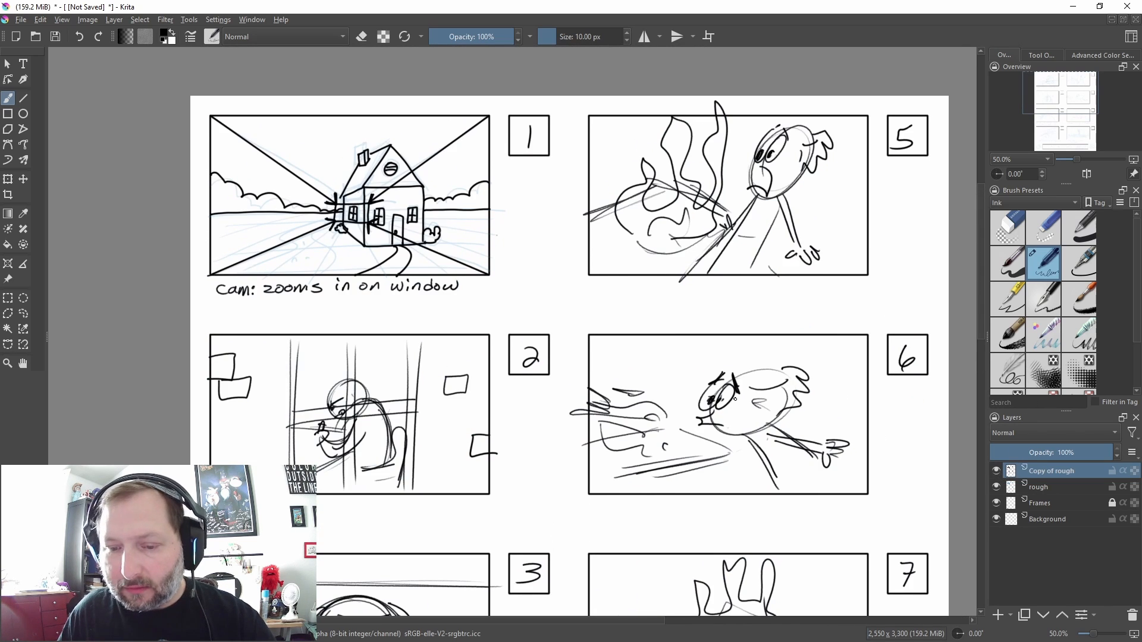
Review the storyboard page with the dark line layer shown, from panels 1 and 5 down to panels 4 and 8
drag(663, 419, 701, 345)
scroll(697, 329, up, 1)
scroll(701, 346, down, 1)
drag(598, 382, 605, 275)
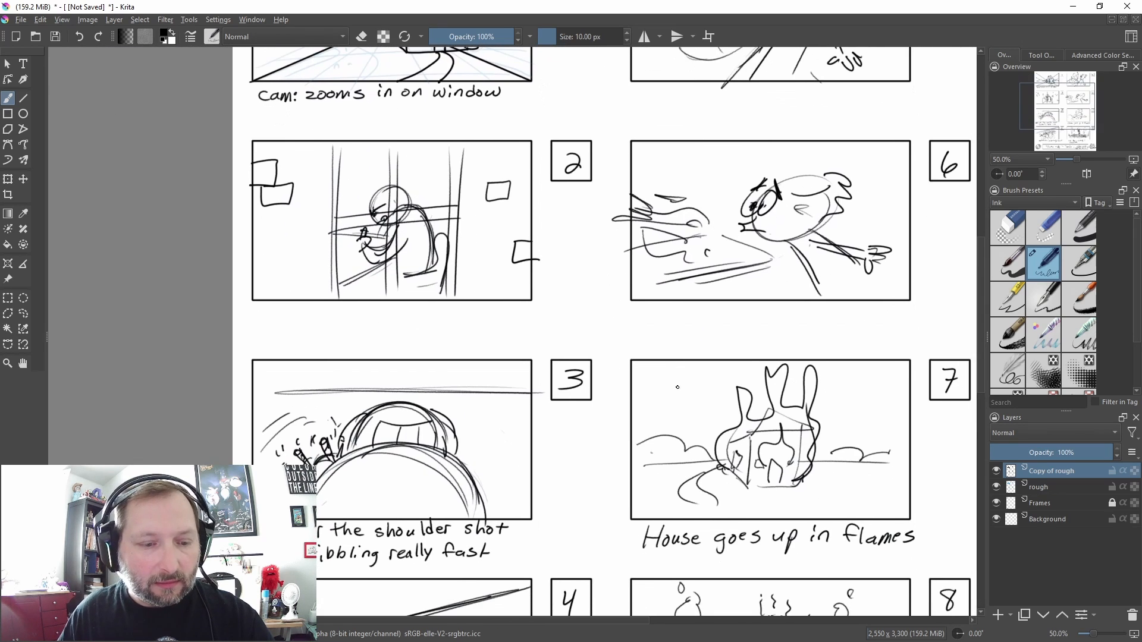
drag(709, 464, 593, 353)
drag(615, 219, 618, 386)
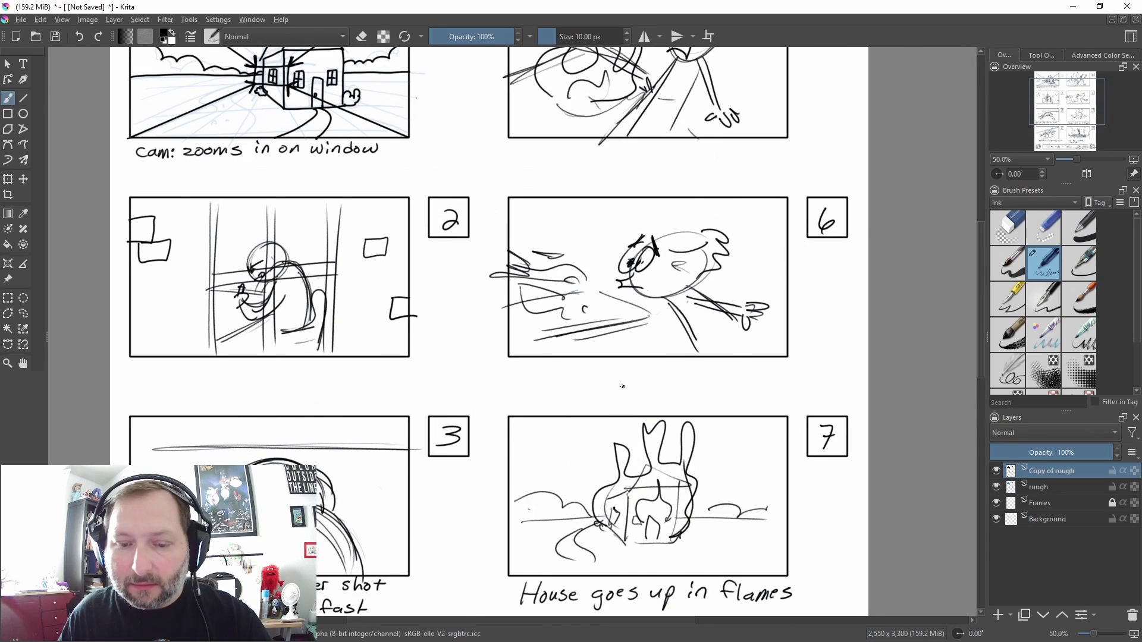
drag(575, 284, 583, 343)
drag(584, 165, 638, 333)
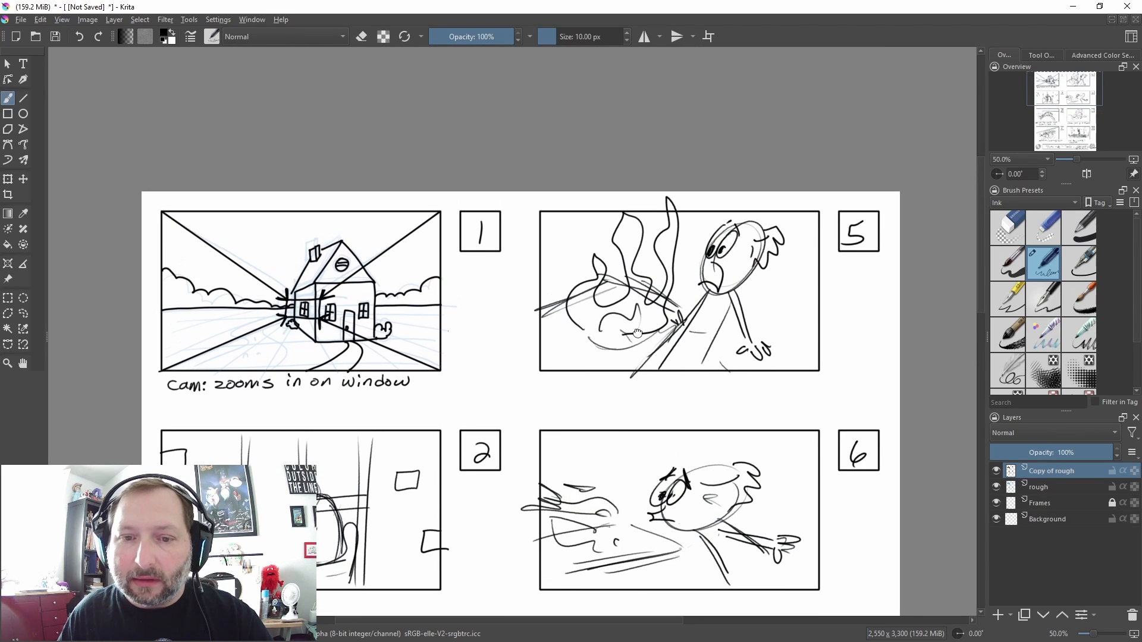
scroll(638, 342, down, 2)
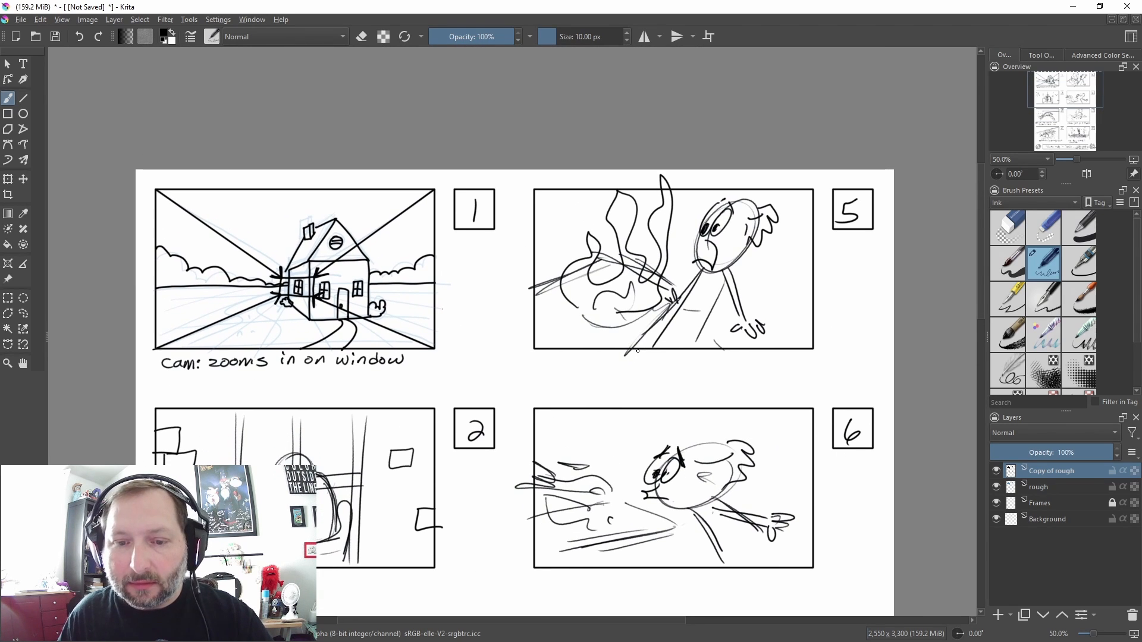
scroll(651, 426, down, 10)
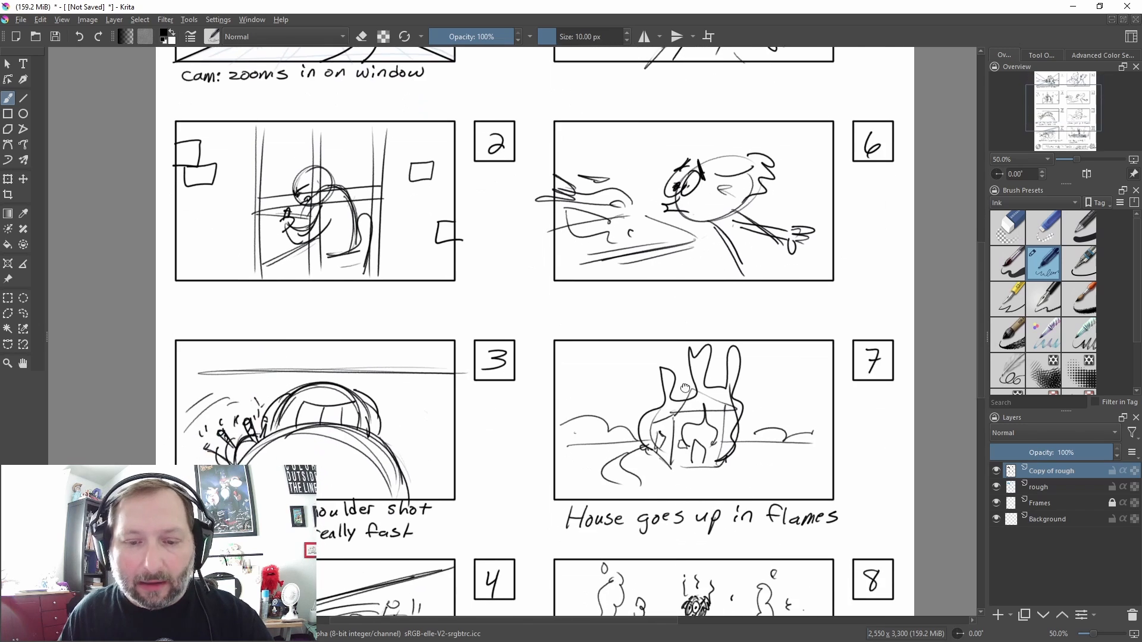
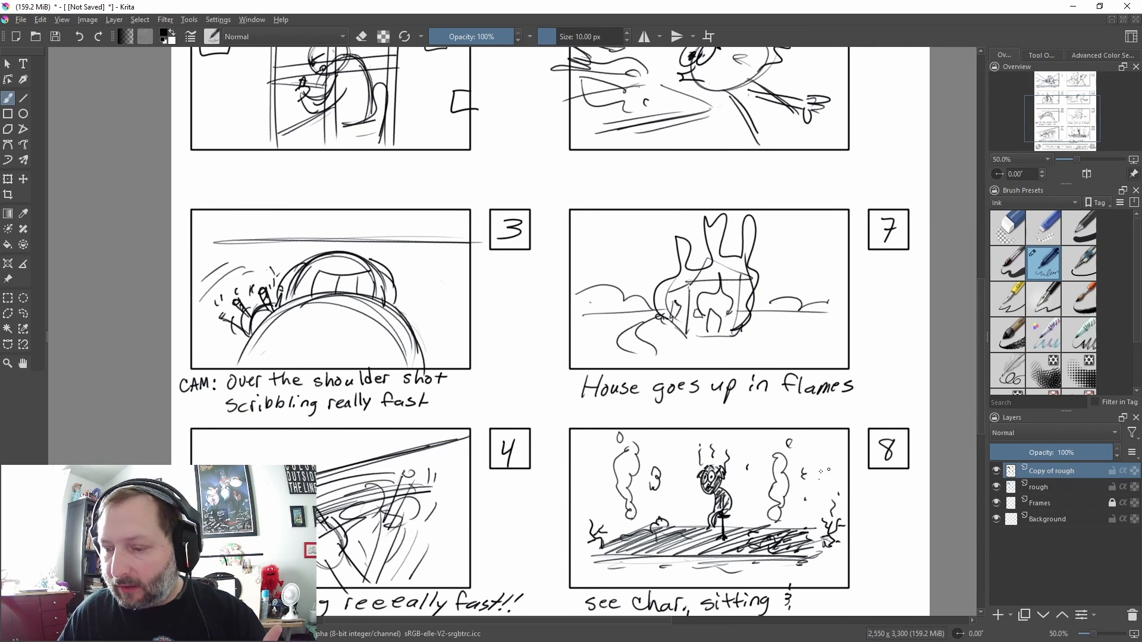
Add a new paint layer and rename the Copy of rough layer as Ink
click(999, 617)
double_click(1047, 487)
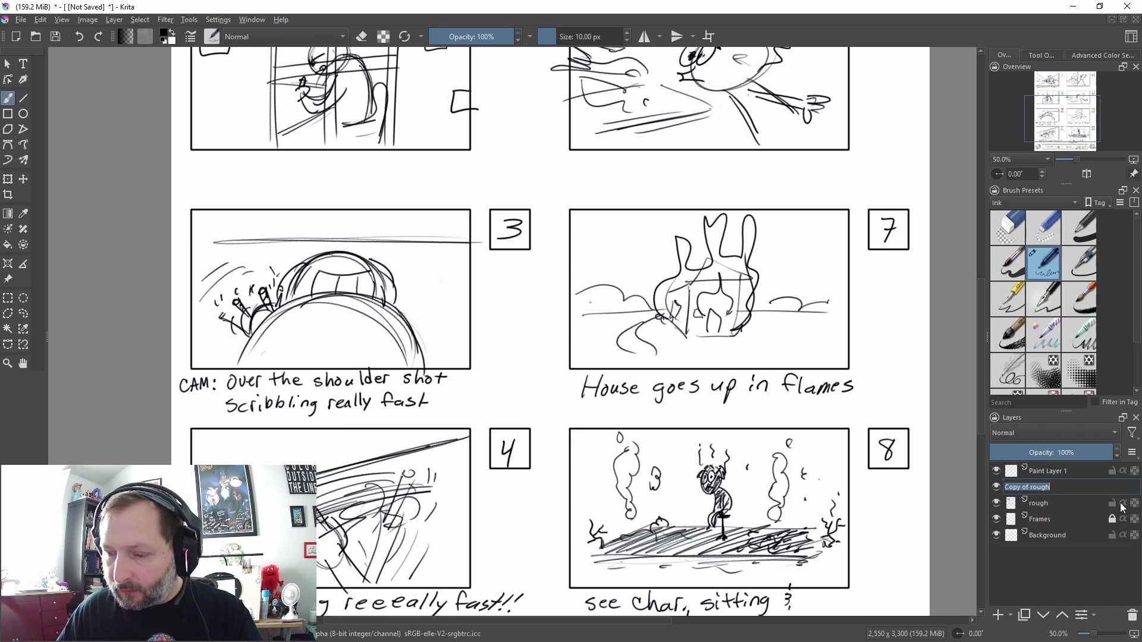
text(Ink)
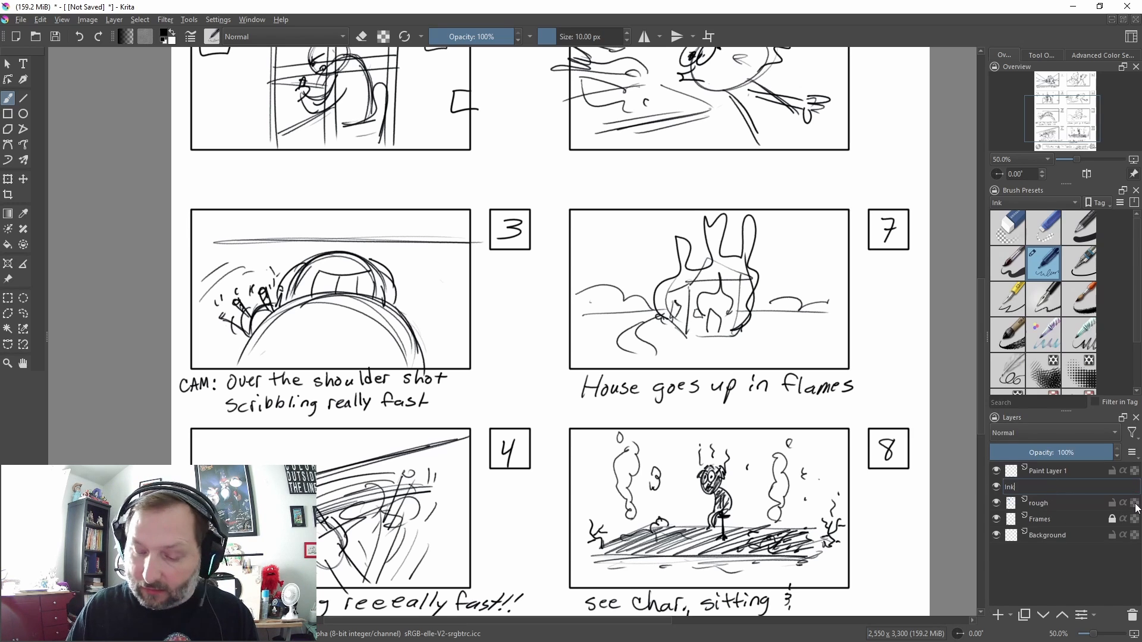
key(Return)
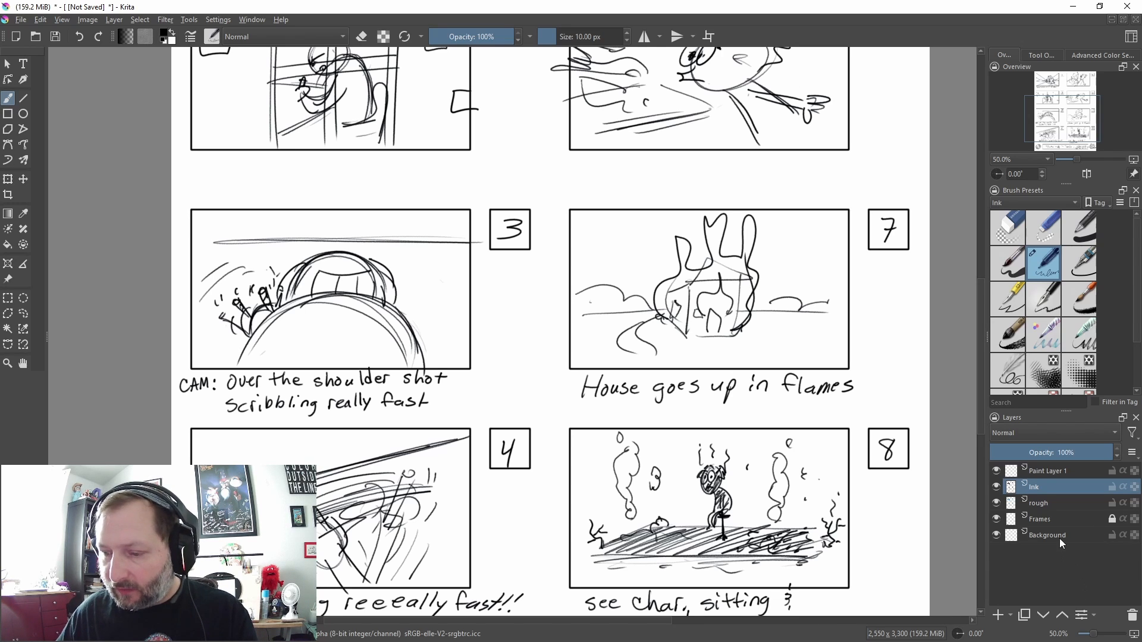
Rename the new paint layer as color and move it directly below the Ink layer
click(1038, 473)
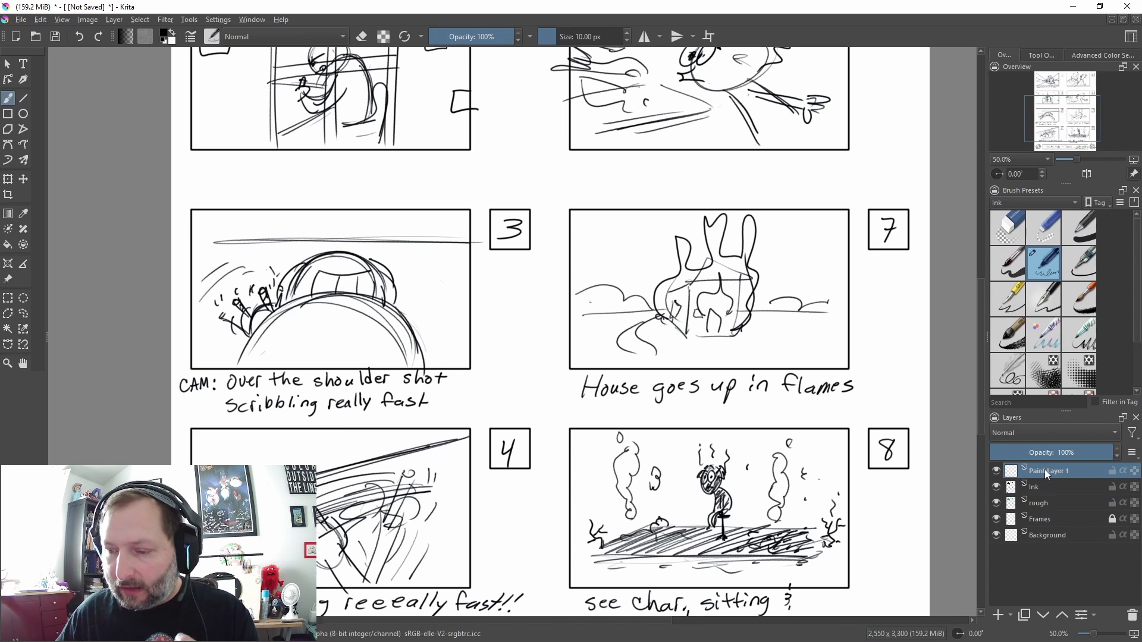
double_click(1044, 469)
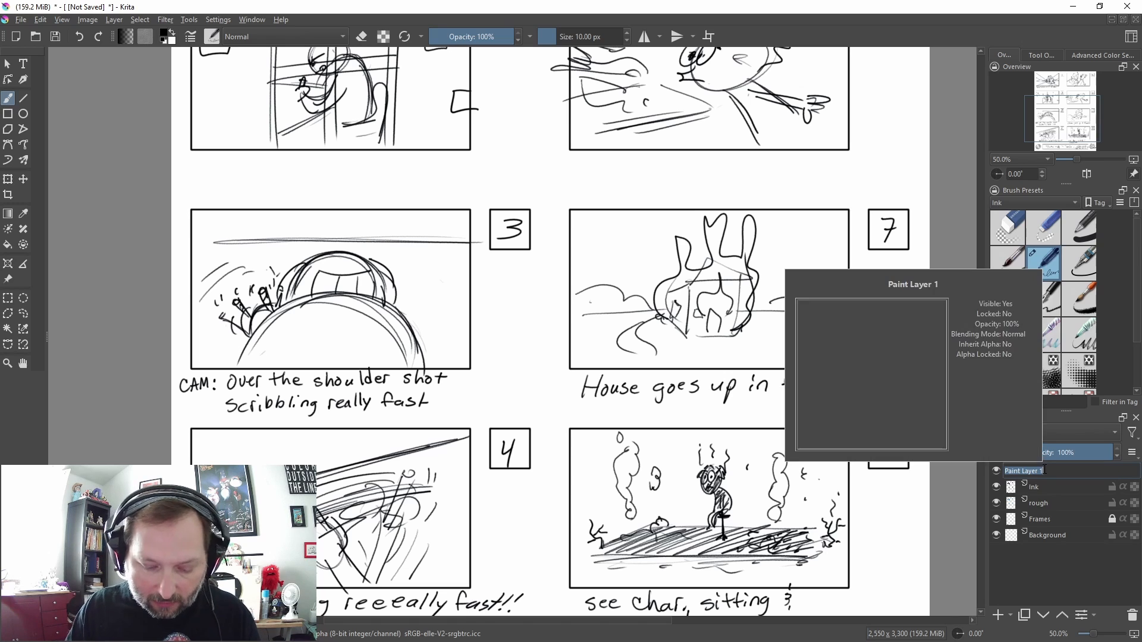
text(color)
key(Return)
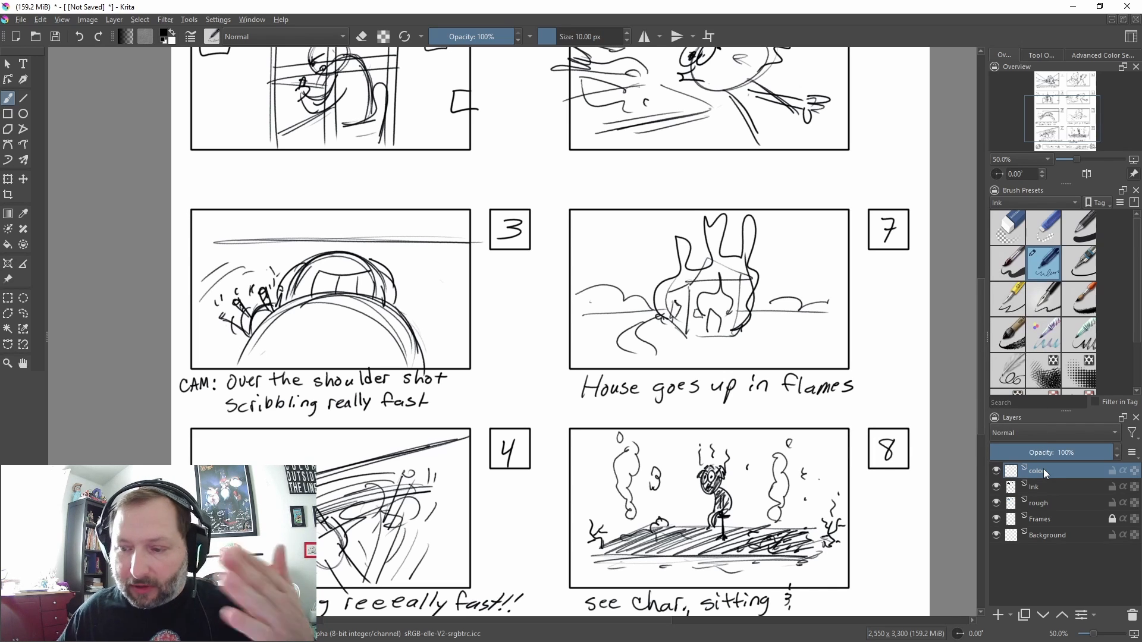
drag(1043, 469, 1055, 501)
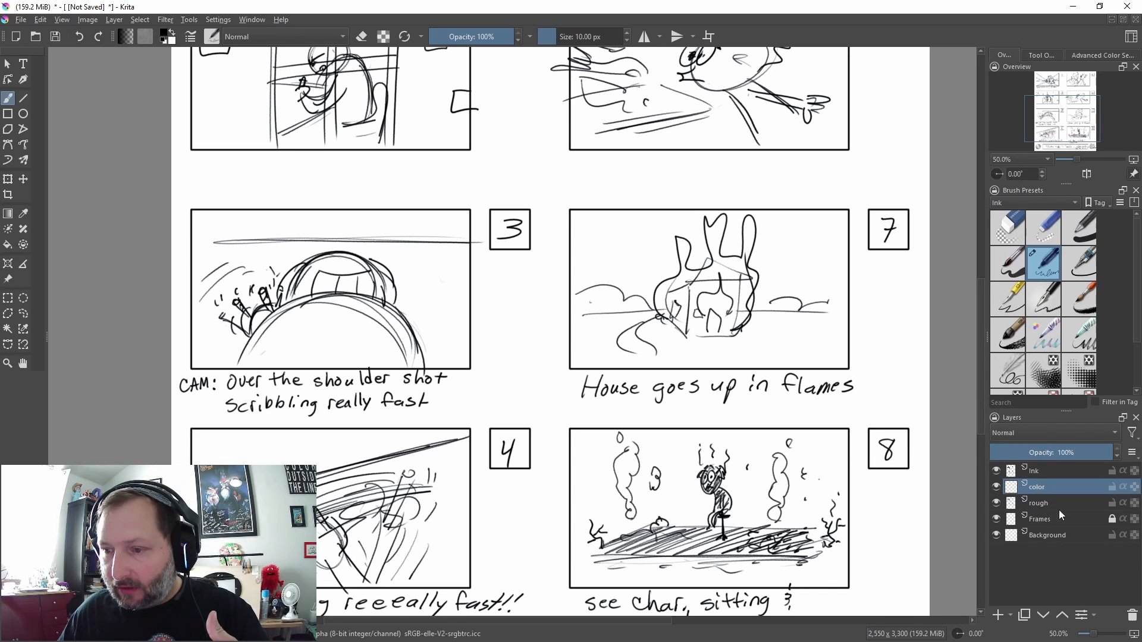
key(minus)
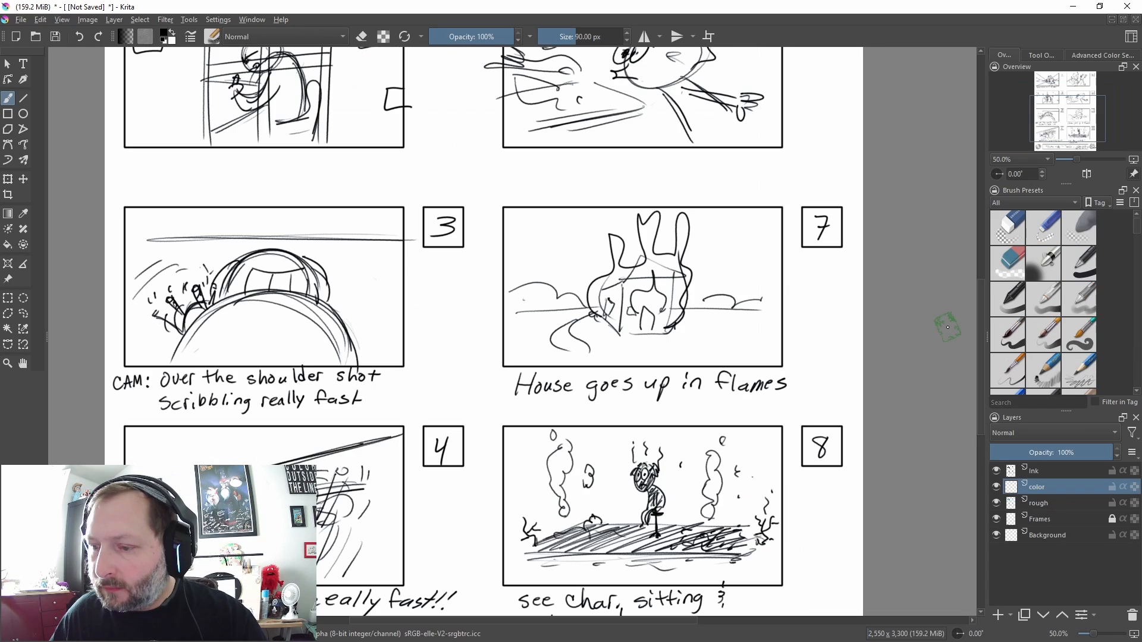
Choose a solid ink brush preset and paint a dark gray #444444 swatch between panels 3 and 7 on the color layer
click(1070, 259)
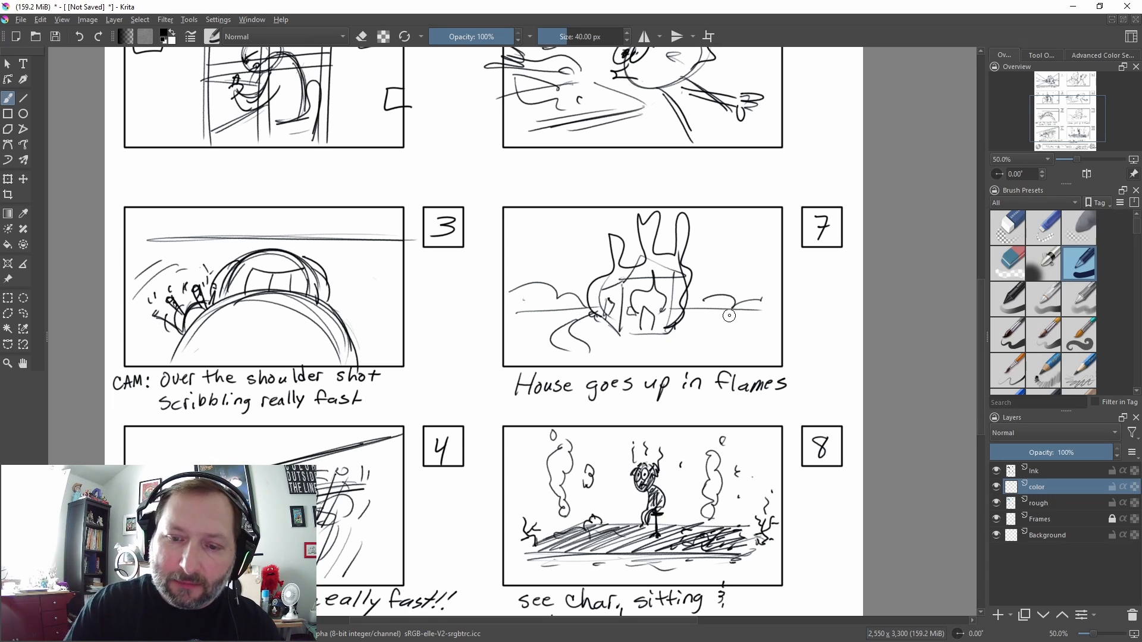
mouse_move(626, 272)
mouse_down()
mouse_move(619, 305)
mouse_move(644, 298)
mouse_up()
key(ctrl+z)
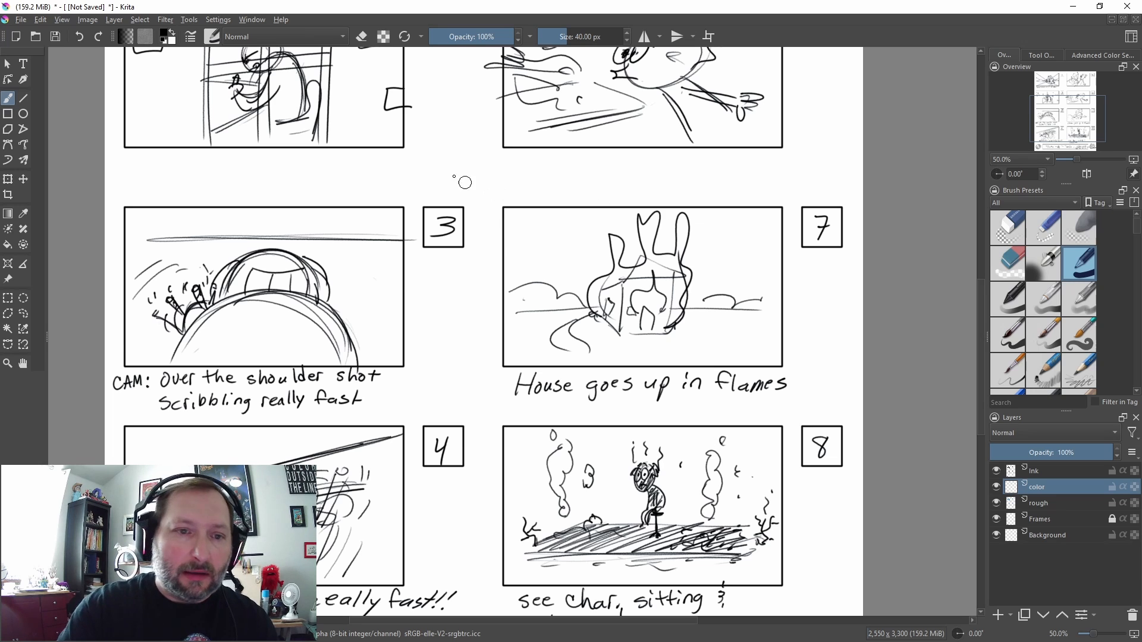
drag(598, 284, 684, 329)
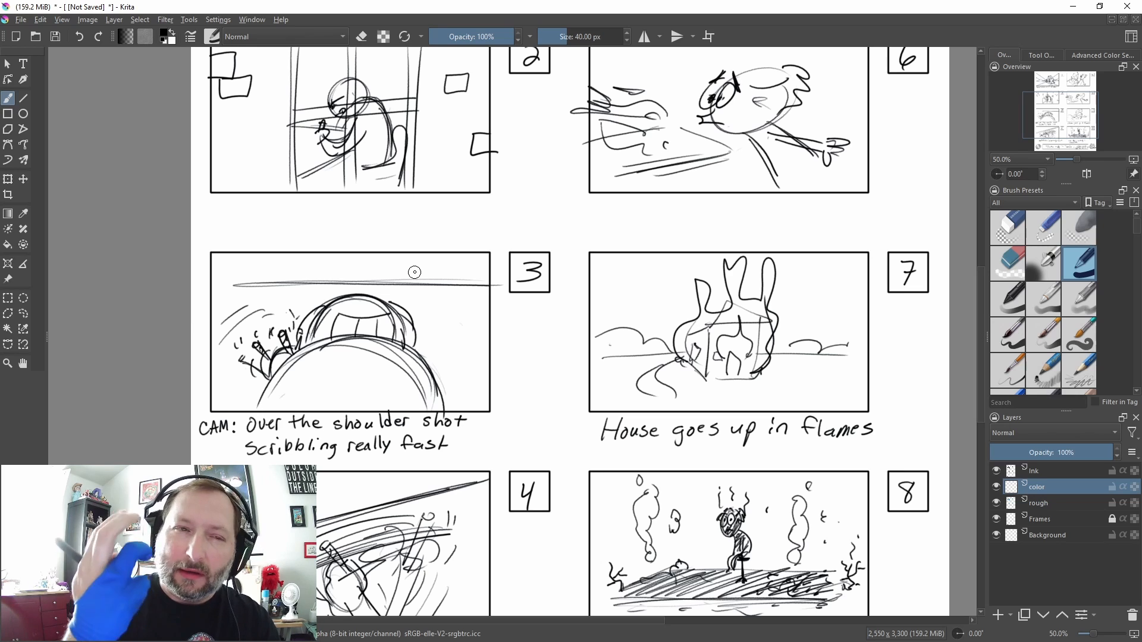
click(165, 35)
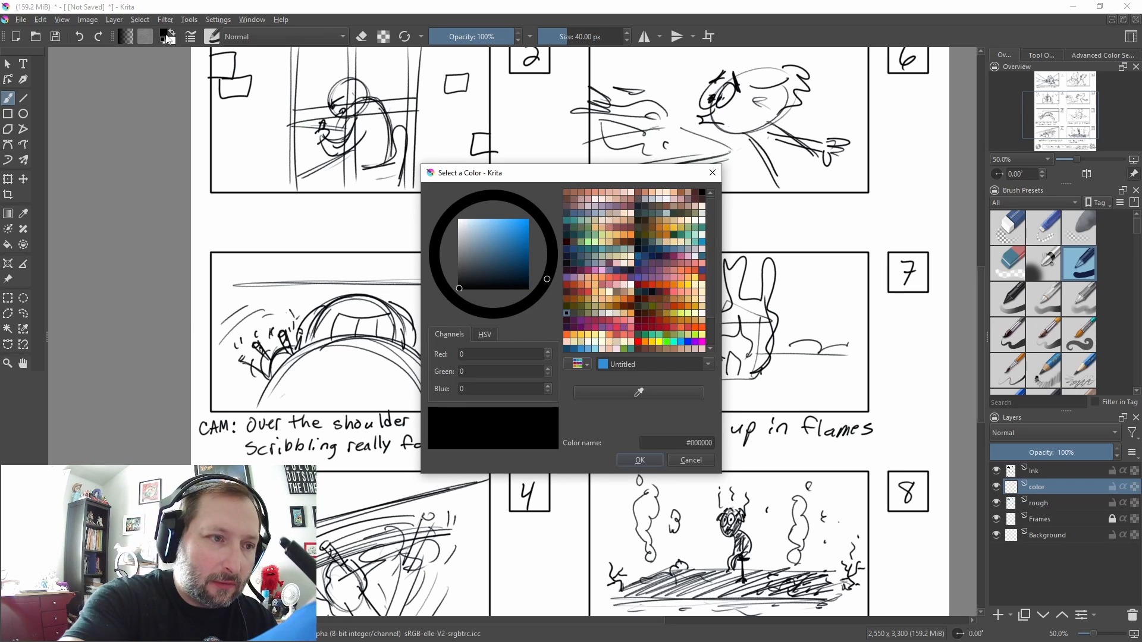
drag(460, 290, 452, 270)
click(621, 458)
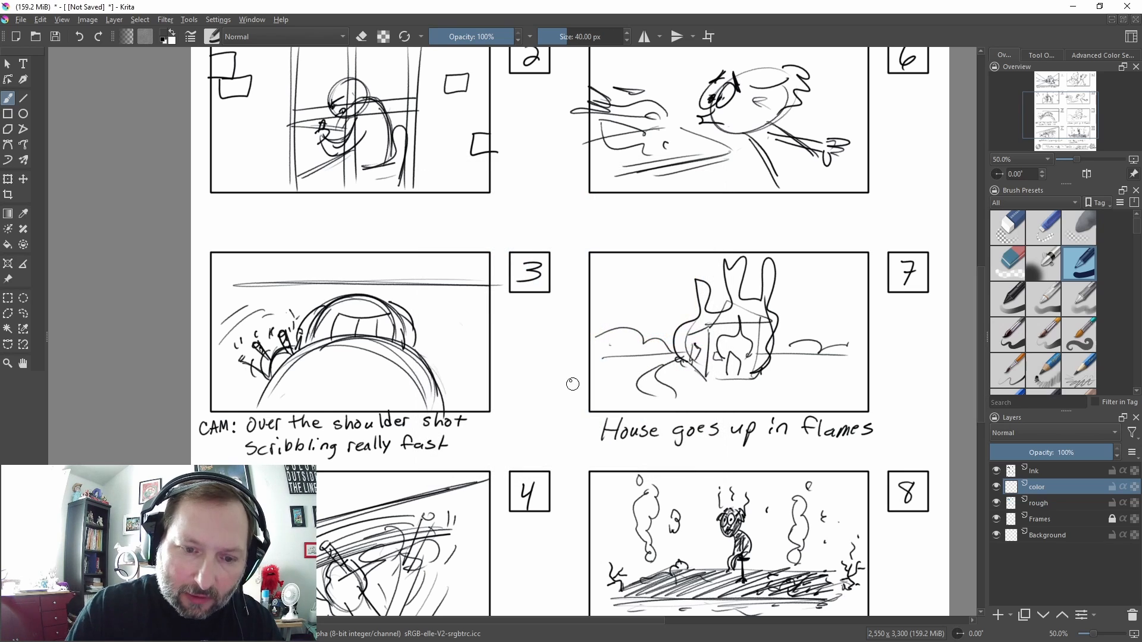
mouse_move(525, 383)
mouse_down()
mouse_move(535, 397)
mouse_move(556, 384)
mouse_up()
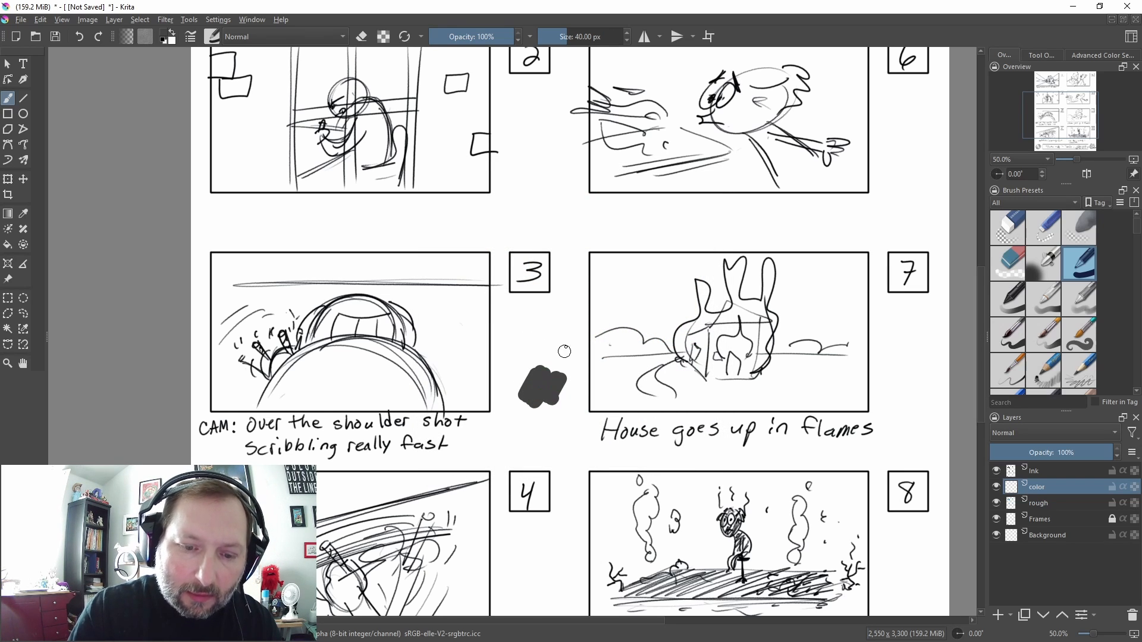
Change the foreground color to mid gray #858585 and paint a swatch directly above the dark gray one
click(167, 36)
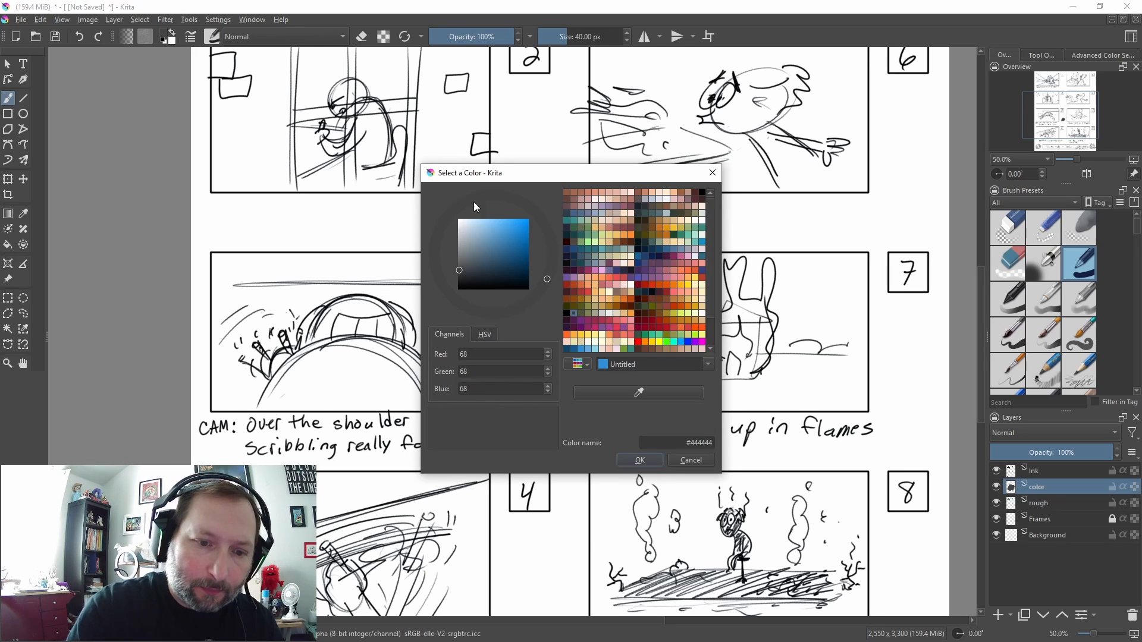
drag(459, 270, 457, 252)
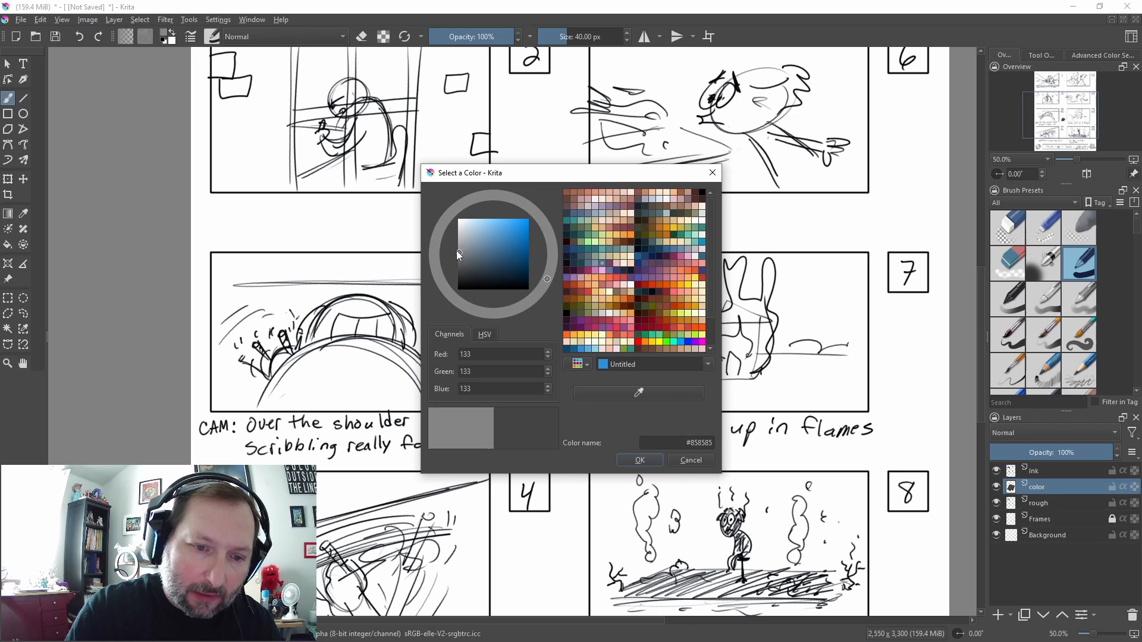
click(640, 460)
mouse_move(519, 364)
mouse_down()
mouse_move(528, 371)
mouse_move(556, 351)
mouse_up()
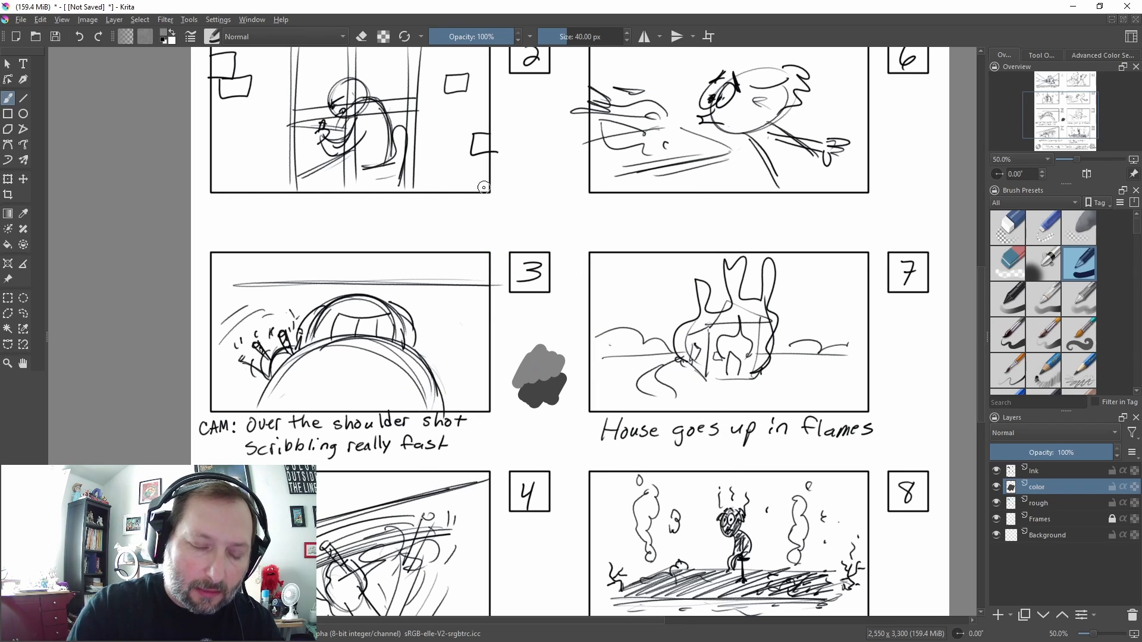
Change the foreground color to light gray #c3c3c3 and paint a third swatch above the mid gray one
click(166, 36)
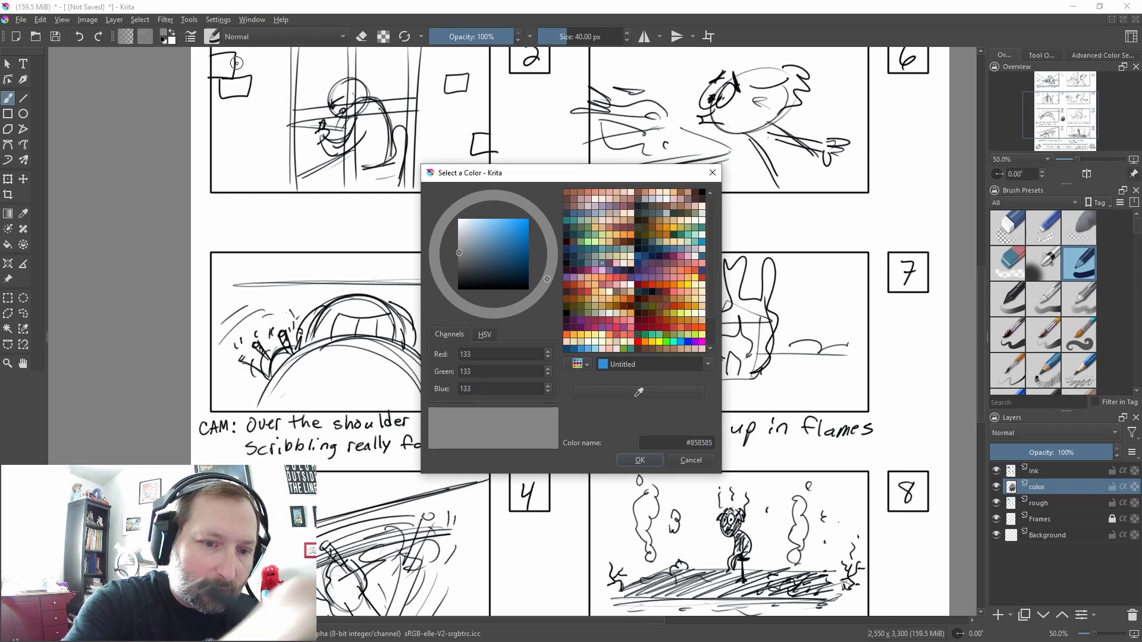
drag(459, 251, 457, 238)
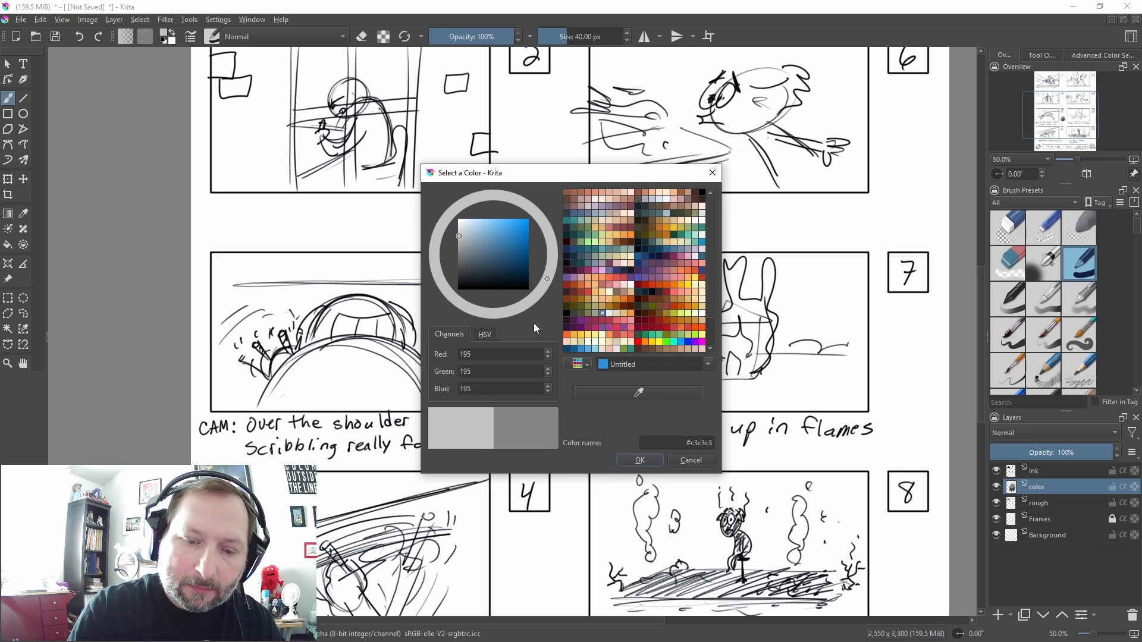
click(640, 460)
mouse_move(523, 348)
mouse_down()
mouse_move(535, 333)
mouse_move(546, 348)
mouse_move(557, 340)
mouse_up()
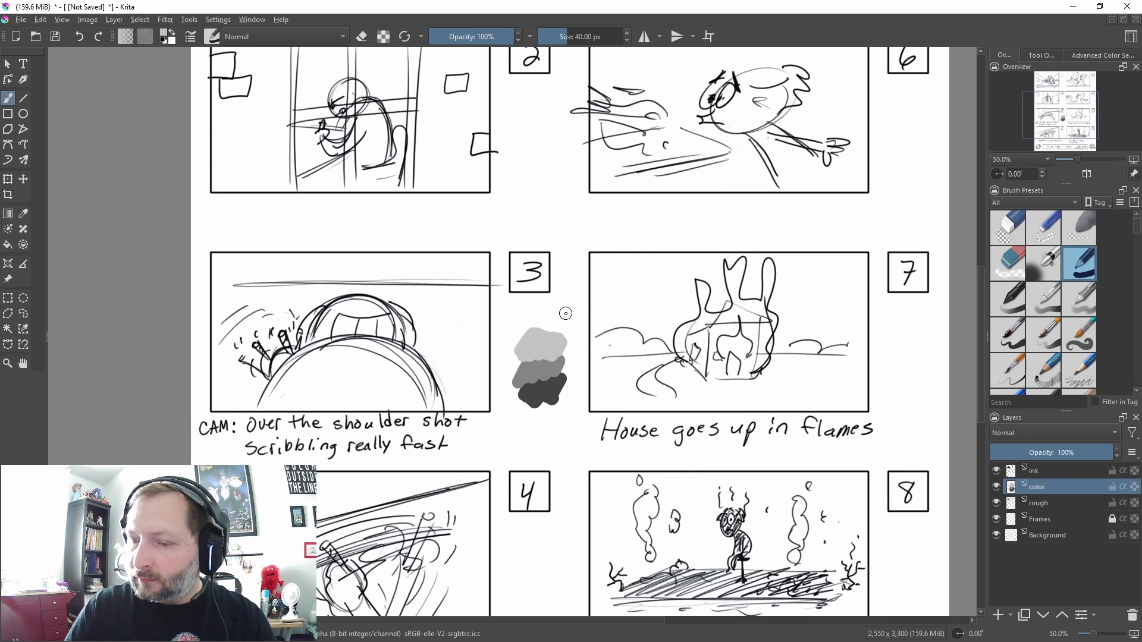
Sample the mid gray swatch, select the whole panel 1 frame with a rectangle, and fill it with the foreground color
drag(691, 323, 792, 496)
mouse_move(810, 351)
mouse_down()
mouse_move(797, 428)
mouse_move(717, 374)
mouse_up()
drag(705, 298, 710, 336)
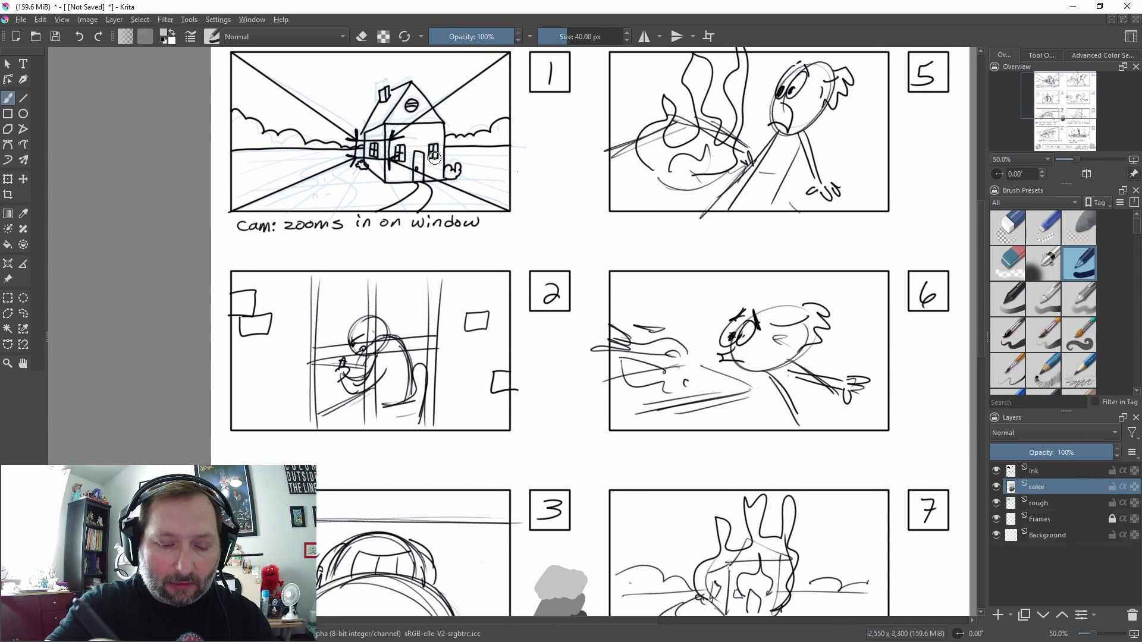
click(23, 213)
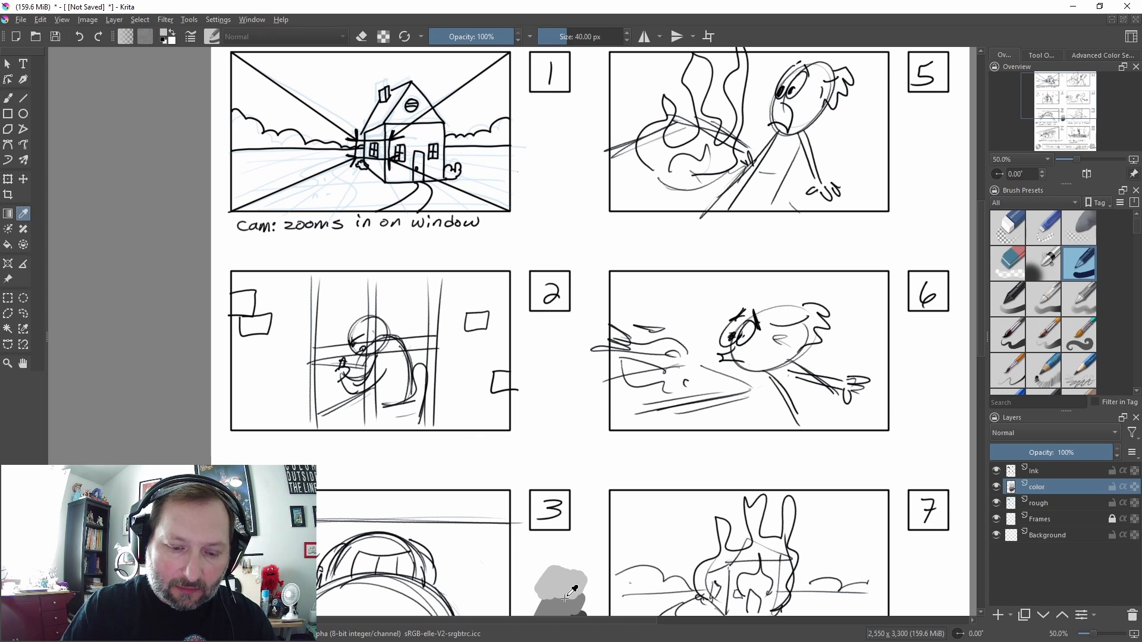
click(8, 298)
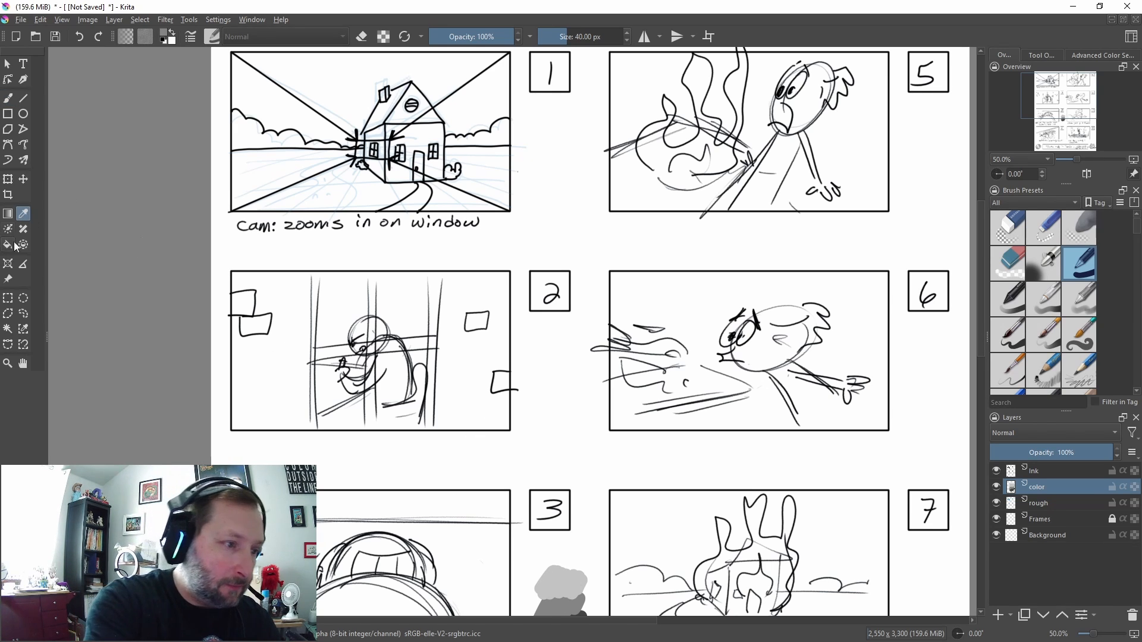
drag(230, 52, 510, 211)
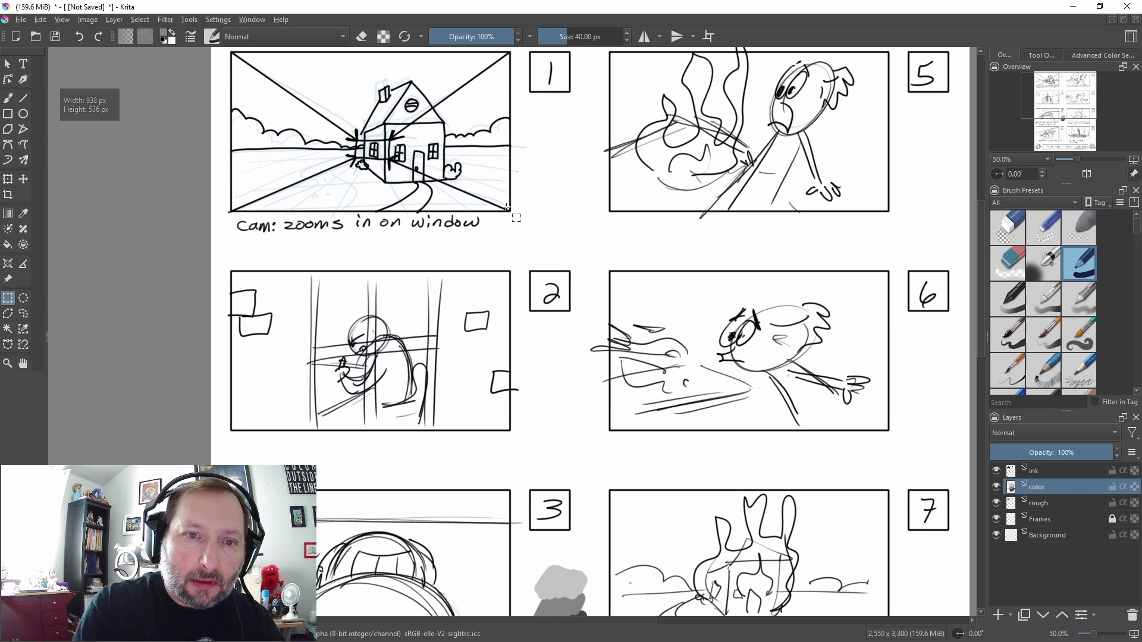
click(40, 19)
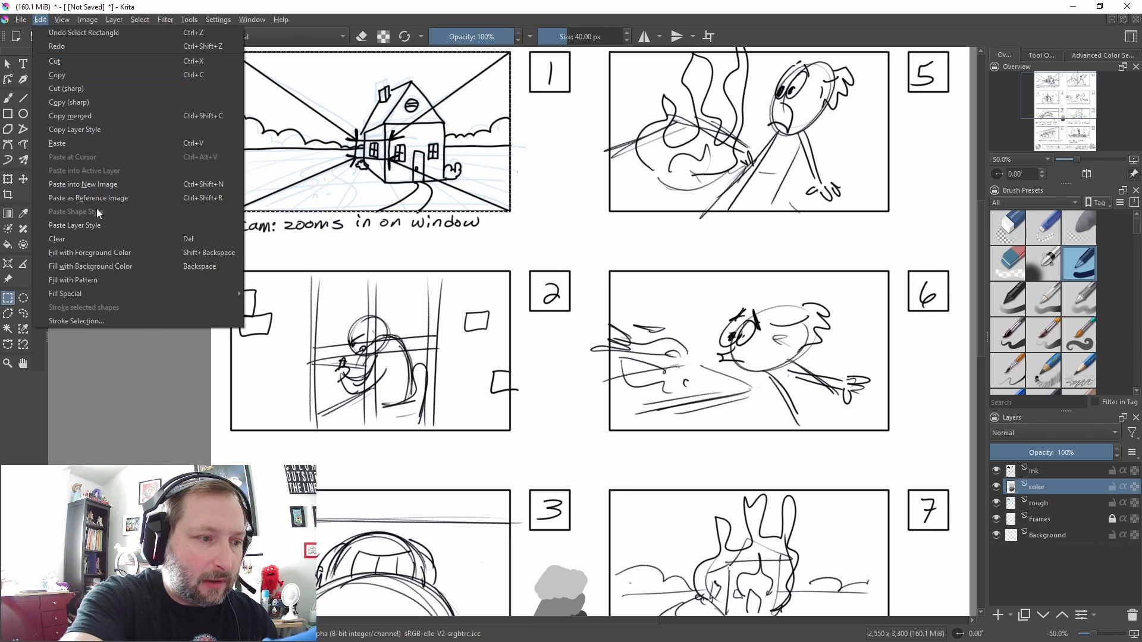
click(113, 253)
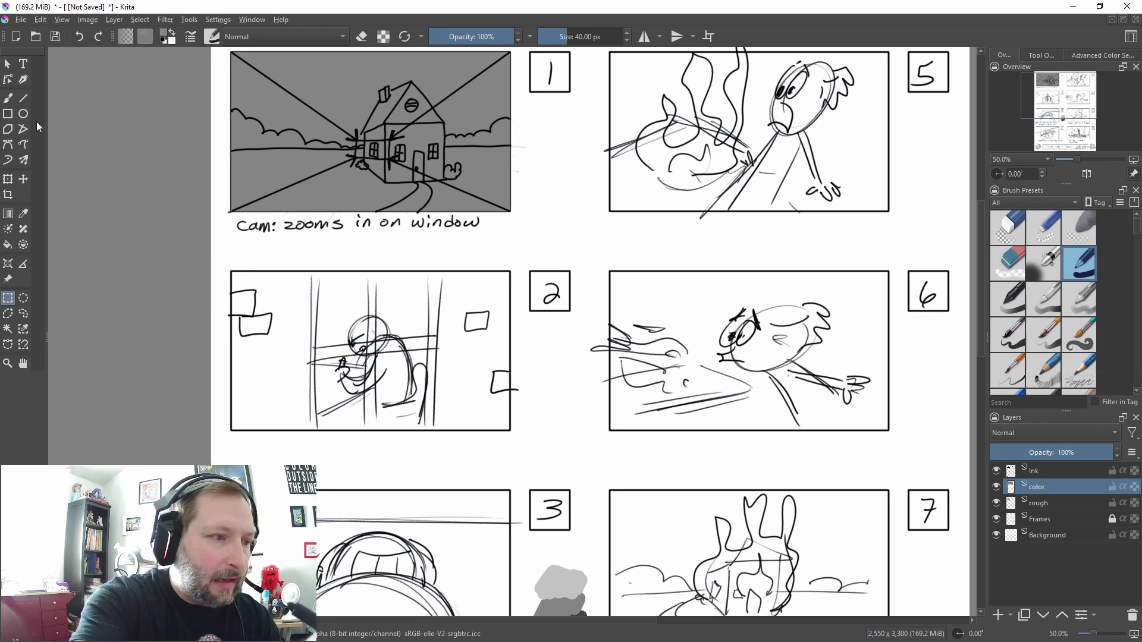
Swap the foreground color to white and paint over the chimney and house in panel 1 with the brush
click(8, 98)
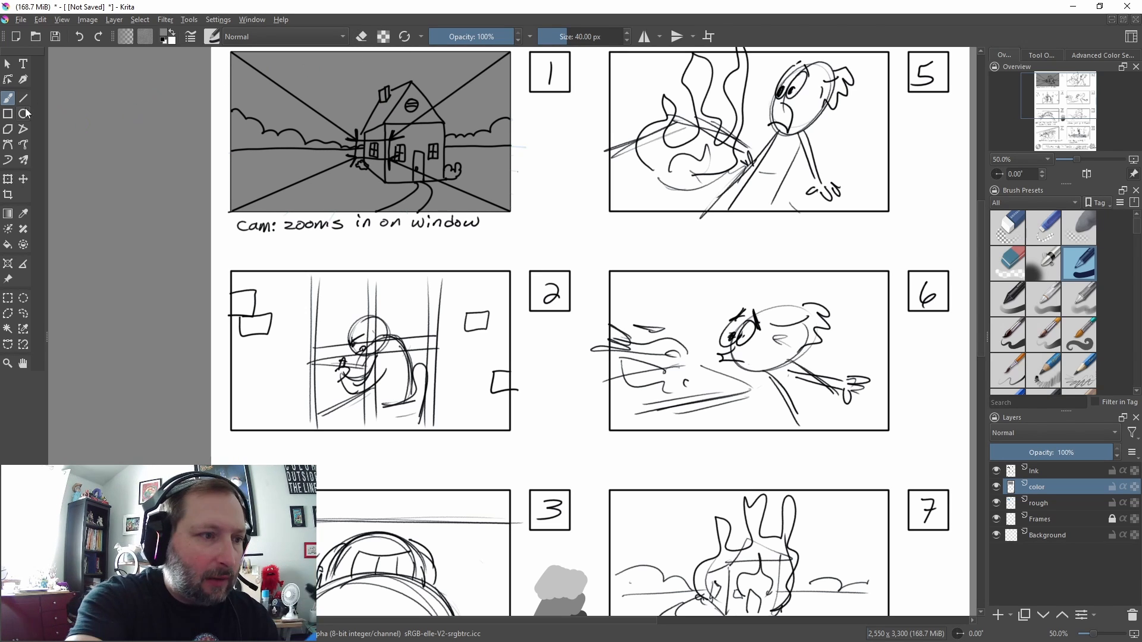
click(171, 35)
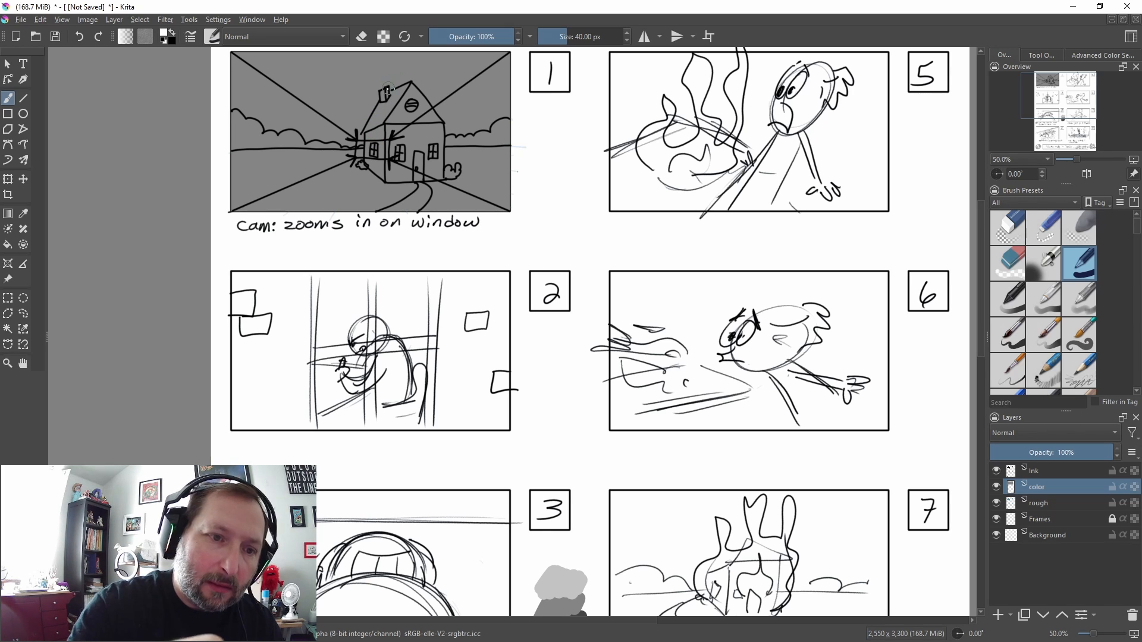
mouse_move(386, 93)
mouse_down()
mouse_move(369, 133)
mouse_move(382, 172)
mouse_move(407, 89)
mouse_move(395, 94)
mouse_move(378, 133)
mouse_move(384, 165)
mouse_move(395, 107)
mouse_move(389, 165)
mouse_move(397, 156)
mouse_move(406, 170)
mouse_move(426, 124)
mouse_up()
Sample the mid gray swatch beside panel 3 as the new foreground color
mouse_move(395, 387)
mouse_down()
mouse_move(457, 395)
mouse_move(507, 311)
mouse_up()
scroll(488, 396, up, 1)
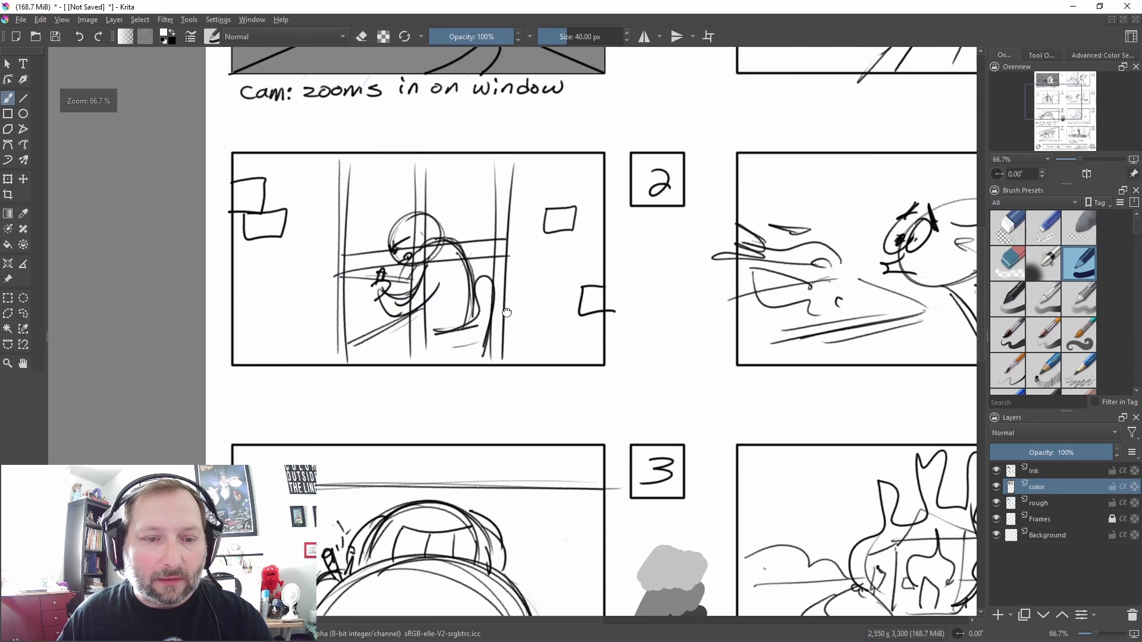
click(23, 213)
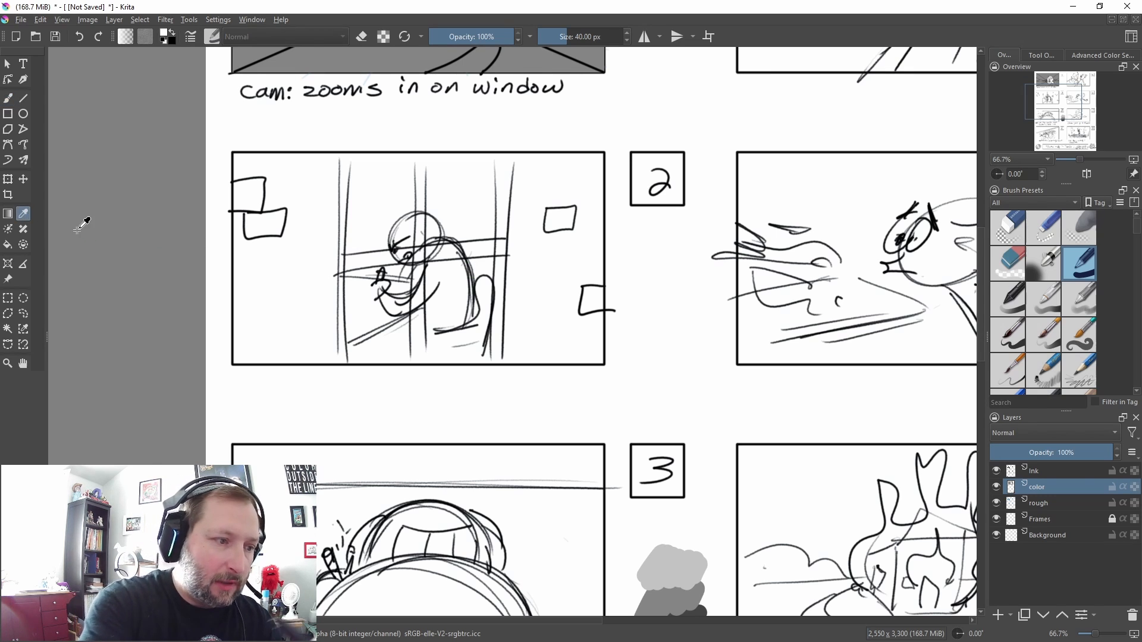
click(167, 36)
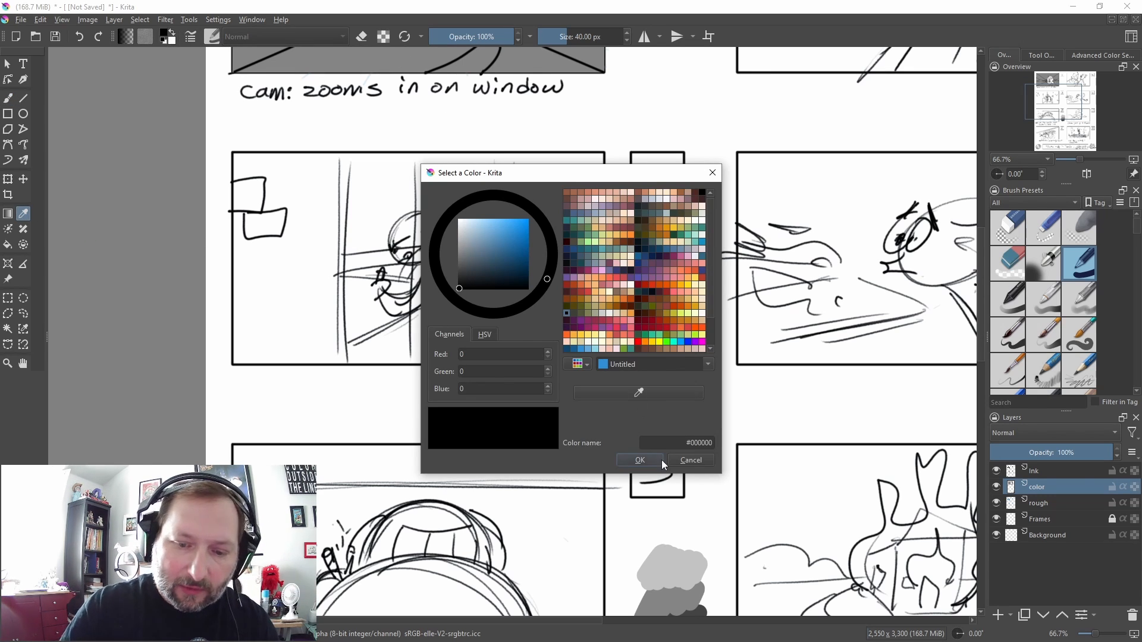
click(636, 393)
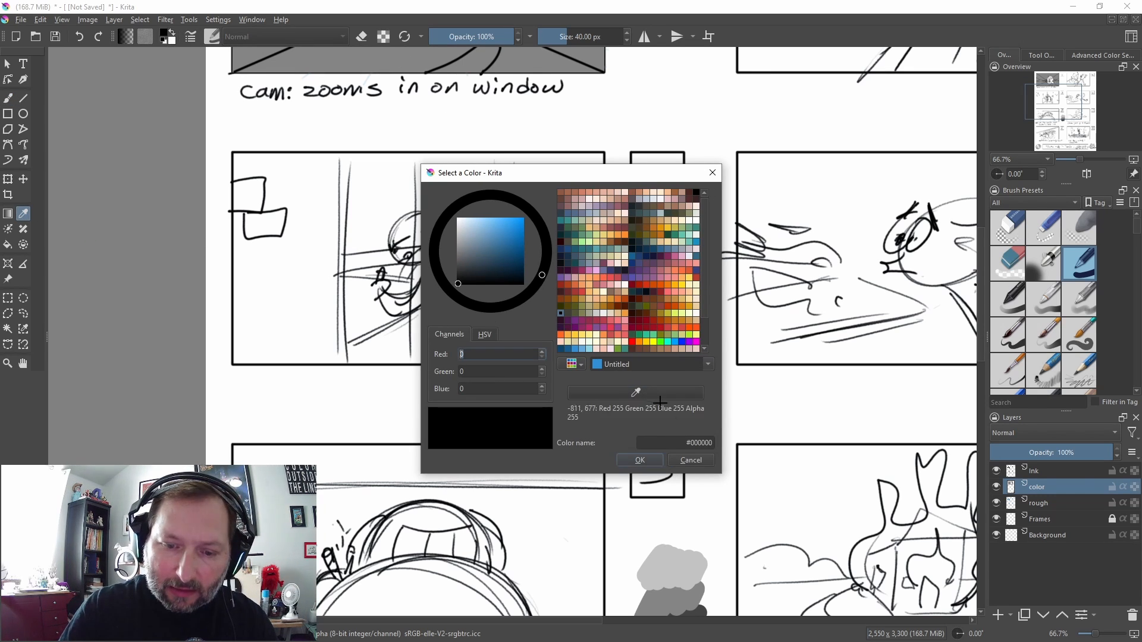
click(677, 600)
click(640, 460)
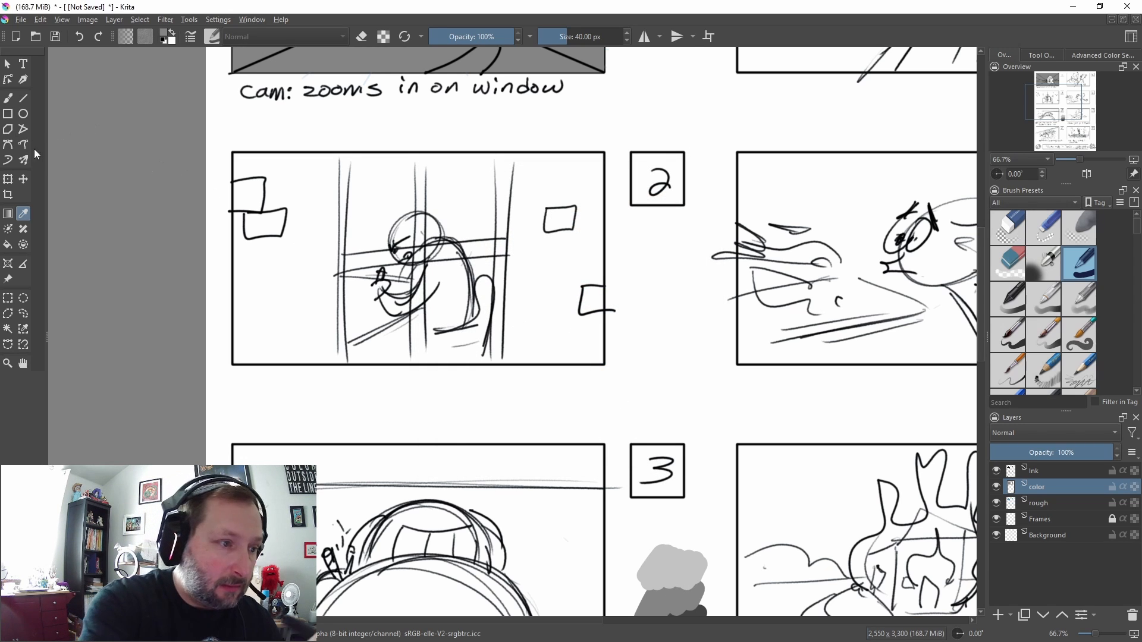
Select the panel 2 frame with a rectangle, fill it with the foreground gray, and clear the selection
click(8, 298)
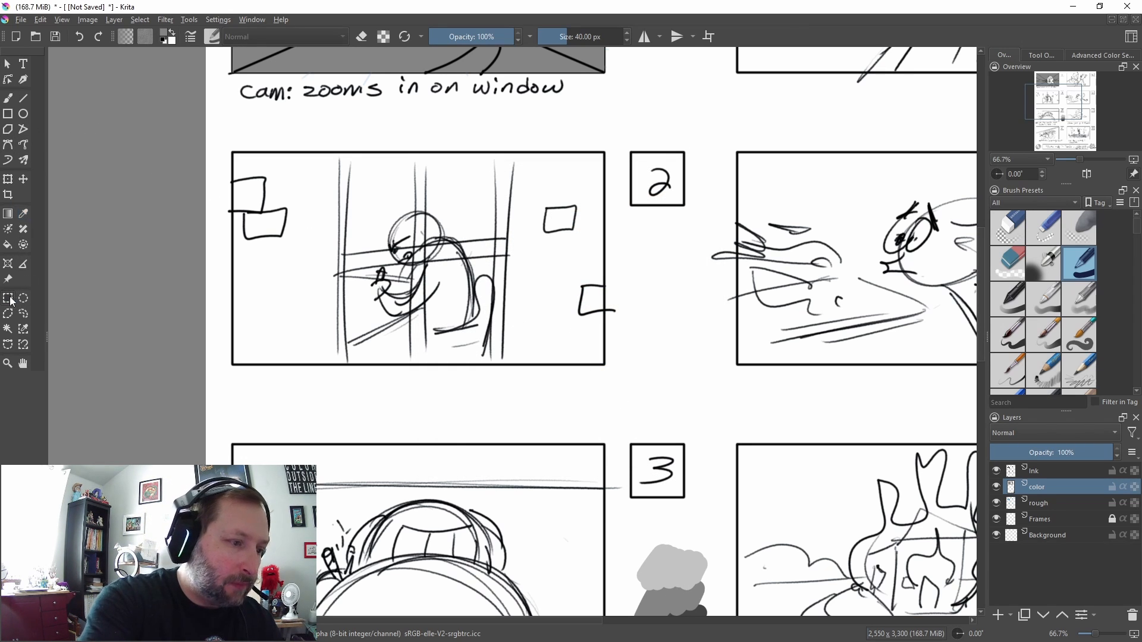
drag(232, 153, 600, 363)
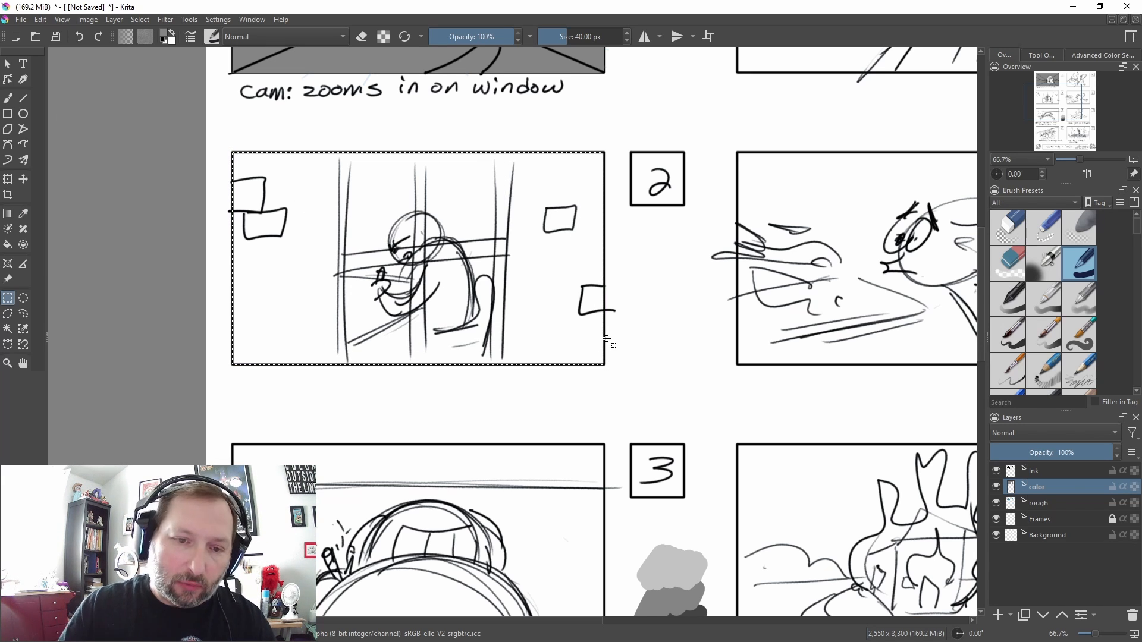
click(40, 19)
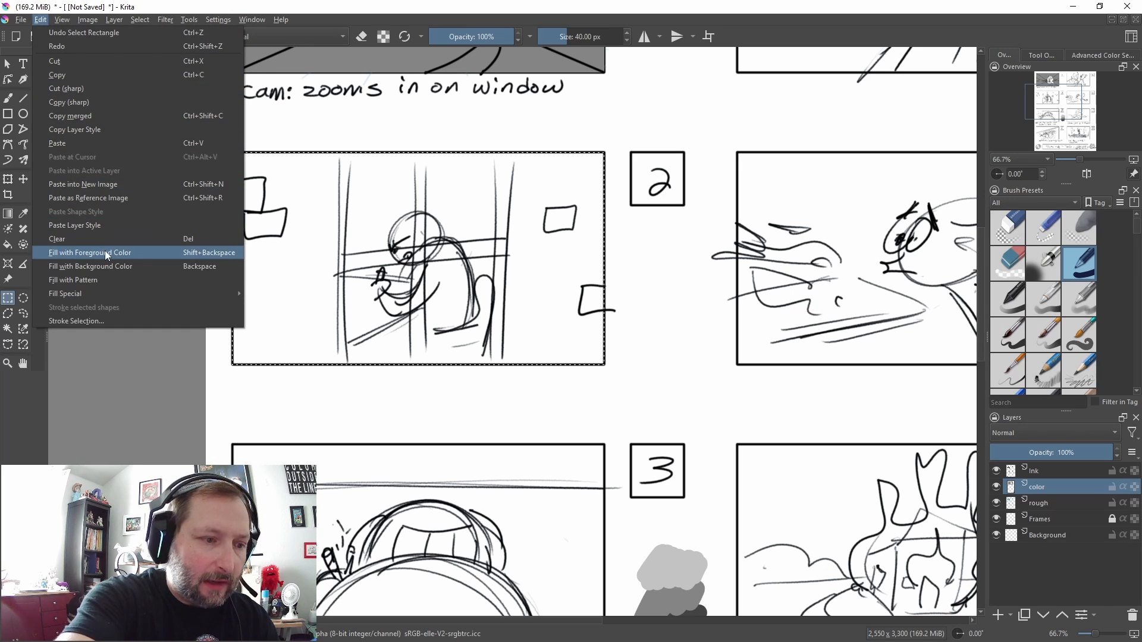
click(105, 266)
click(140, 20)
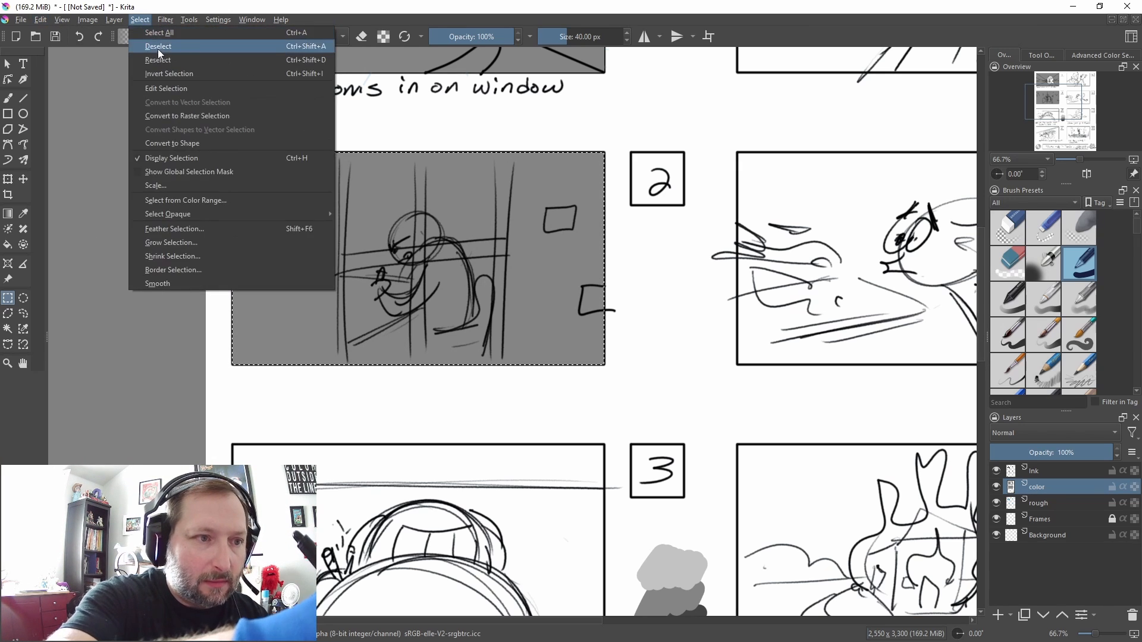
click(152, 45)
Paint the seated character's head, body and hand in panel 2 white, reducing the brush size to 11 px for touch-ups
click(8, 98)
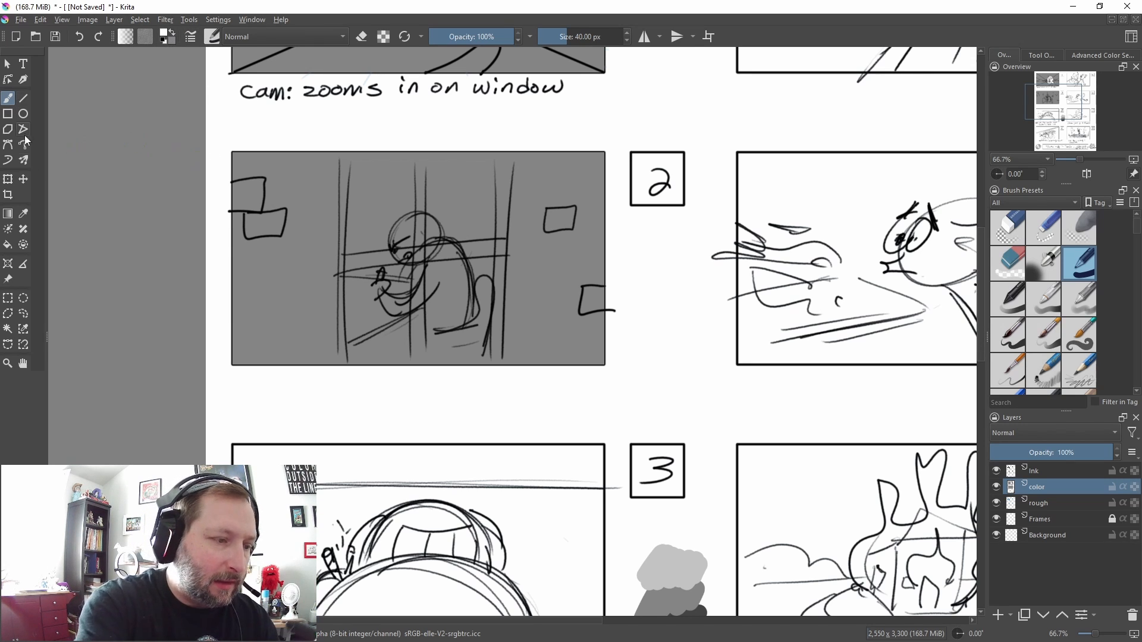
mouse_move(398, 229)
mouse_down()
mouse_move(433, 238)
mouse_move(437, 321)
mouse_move(464, 303)
mouse_move(439, 262)
mouse_move(445, 311)
mouse_move(456, 277)
mouse_up()
mouse_move(382, 293)
mouse_down()
mouse_move(402, 303)
mouse_move(382, 273)
mouse_up()
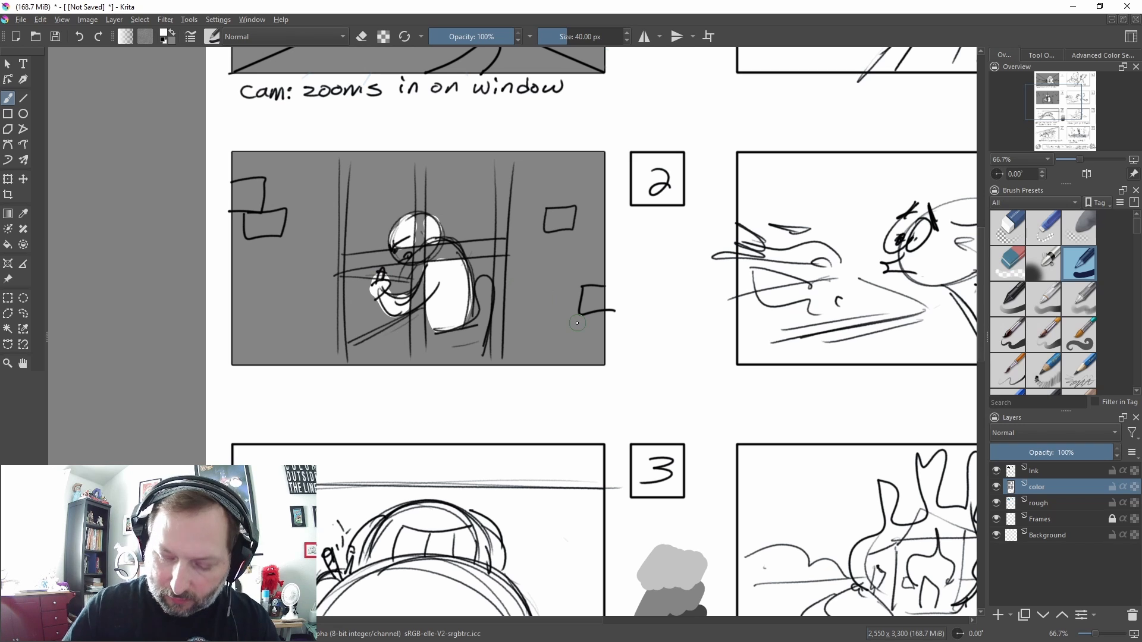
key(bracketleft)
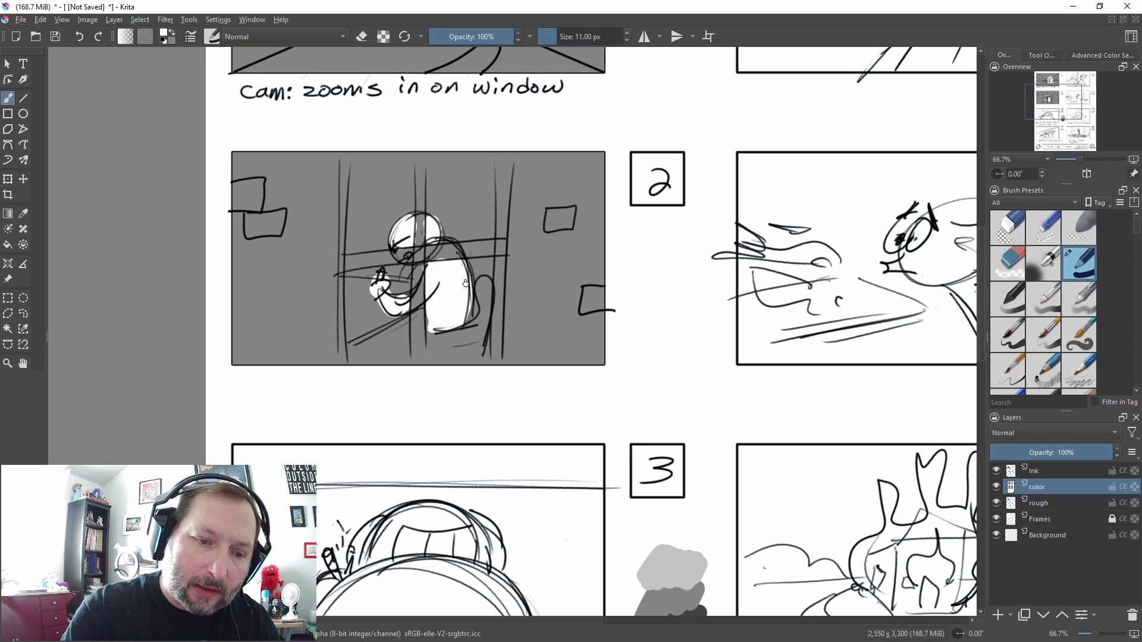
drag(466, 283, 466, 301)
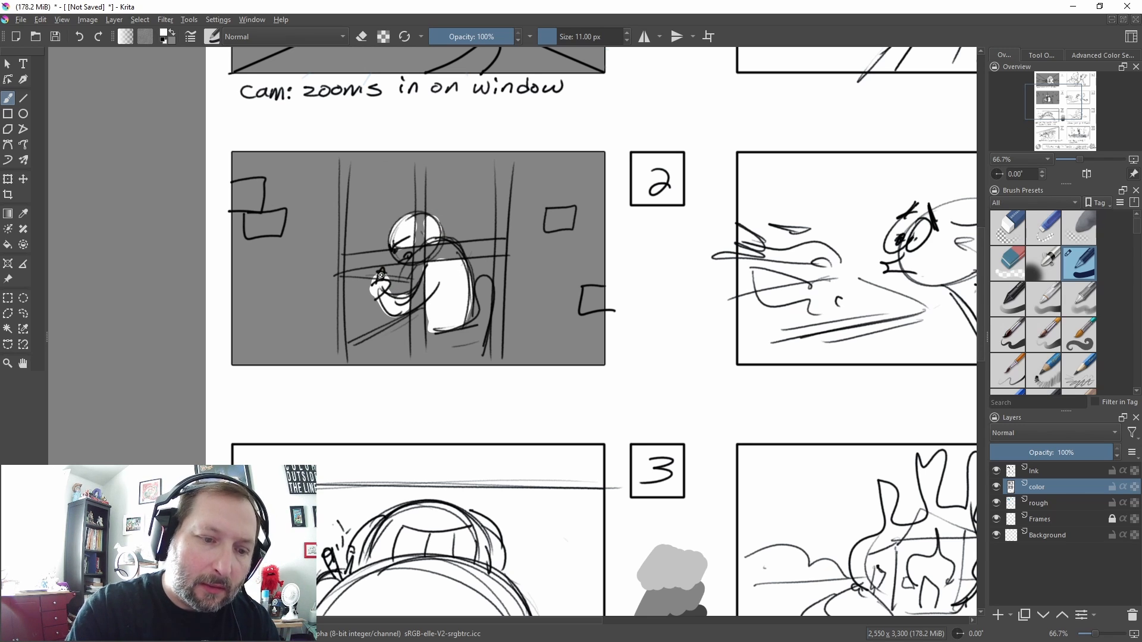
Sample the light gray swatch and paint the central vertical window bar in panel 2 with it
click(21, 216)
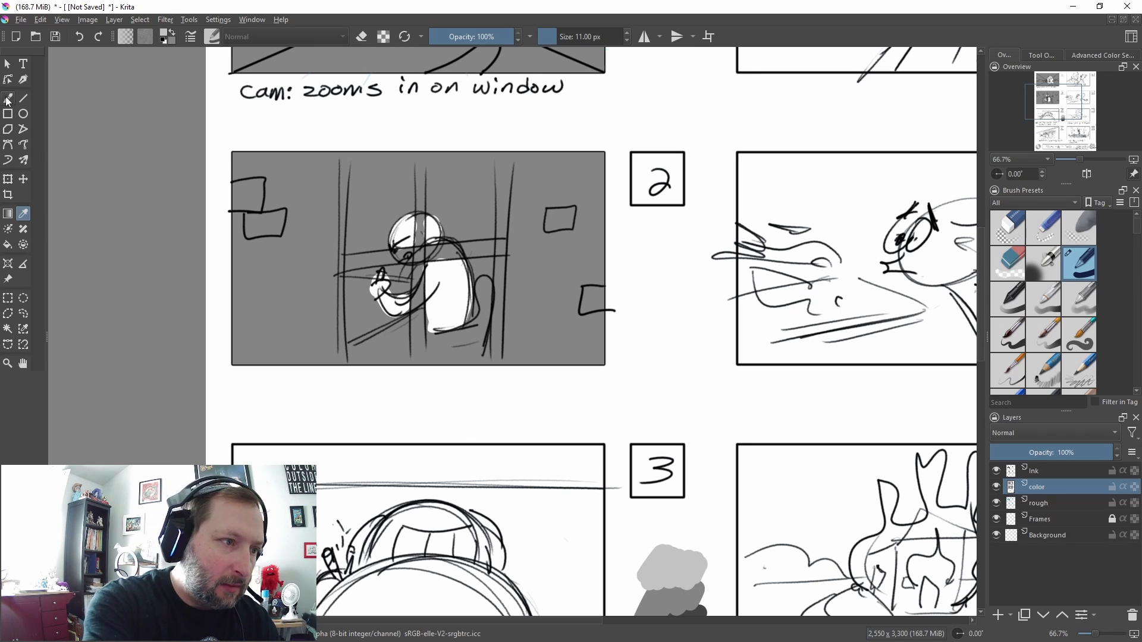
click(8, 99)
mouse_move(419, 167)
mouse_down()
mouse_move(416, 311)
mouse_move(419, 261)
mouse_move(421, 292)
mouse_up()
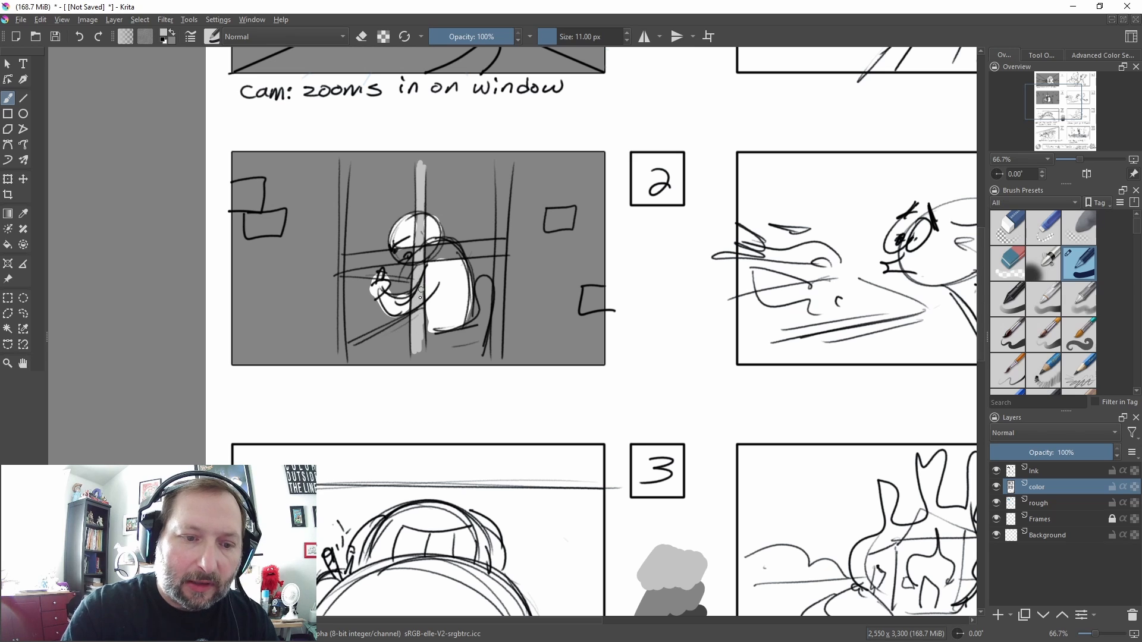
Paint panel 2's remaining window bars light gray, and darken the walls on both sides of the window using the sampled dark gray swatch
drag(348, 263, 507, 249)
drag(505, 159, 493, 364)
mouse_move(342, 327)
mouse_down()
mouse_move(342, 358)
mouse_move(343, 207)
mouse_up()
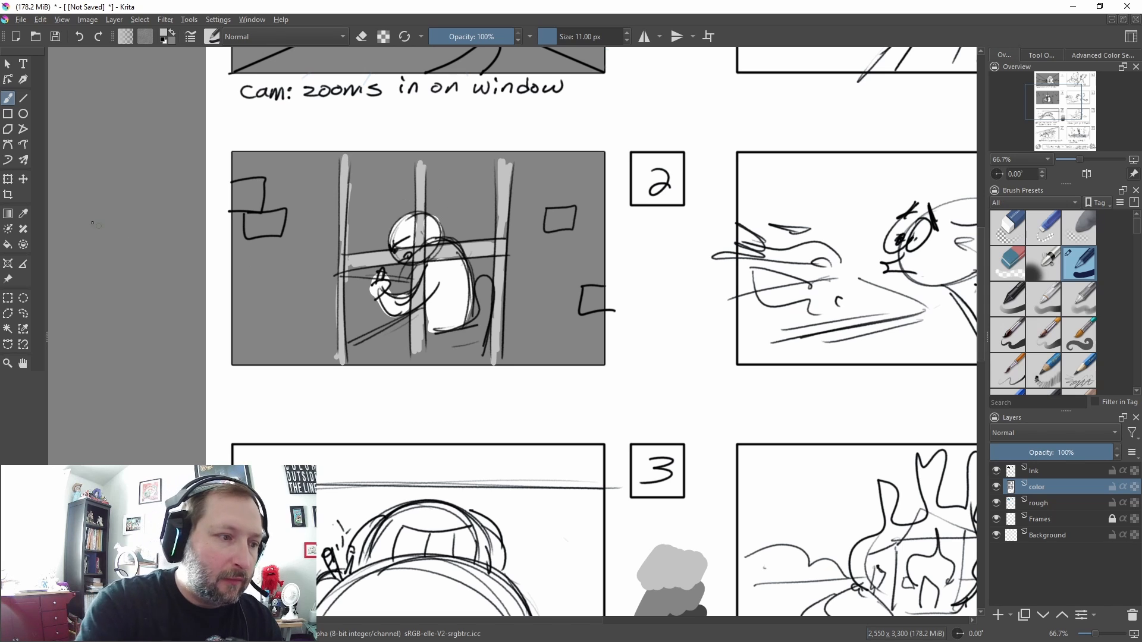
click(23, 214)
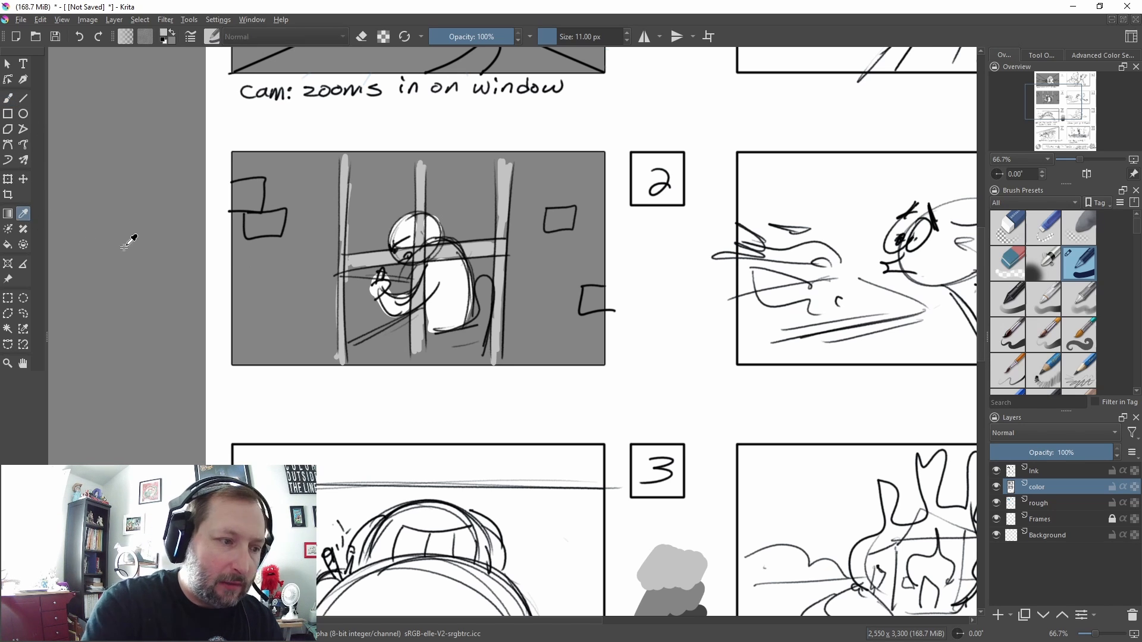
click(708, 607)
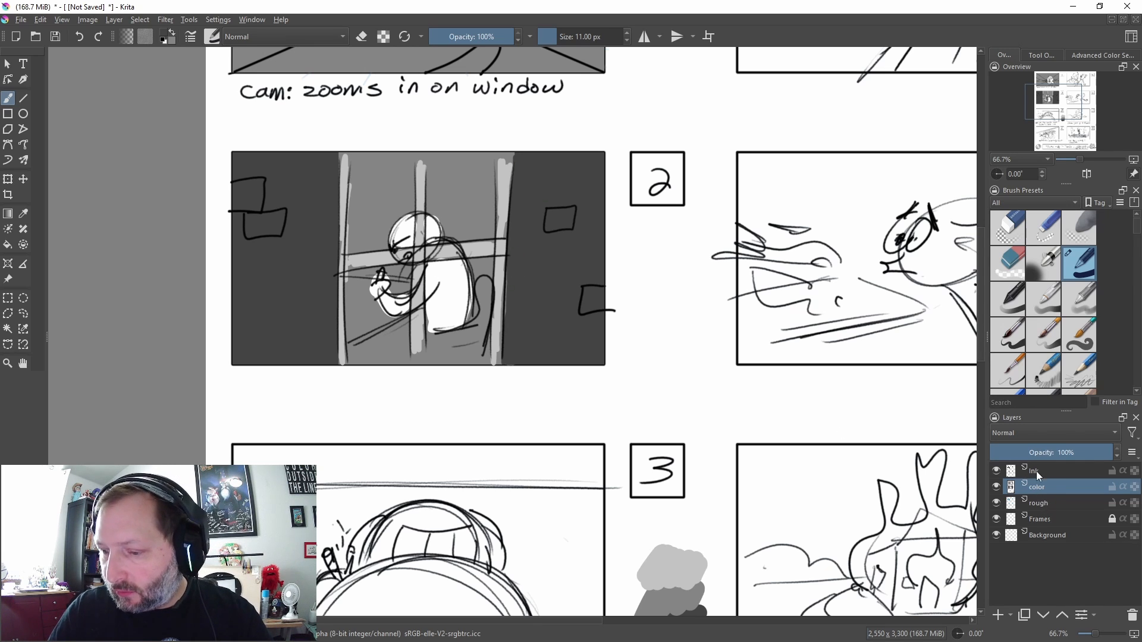
On the Ink layer, erase the character's lines crossing the central window bar in panel 2 with an 18 px eraser brush
click(1038, 473)
click(1043, 228)
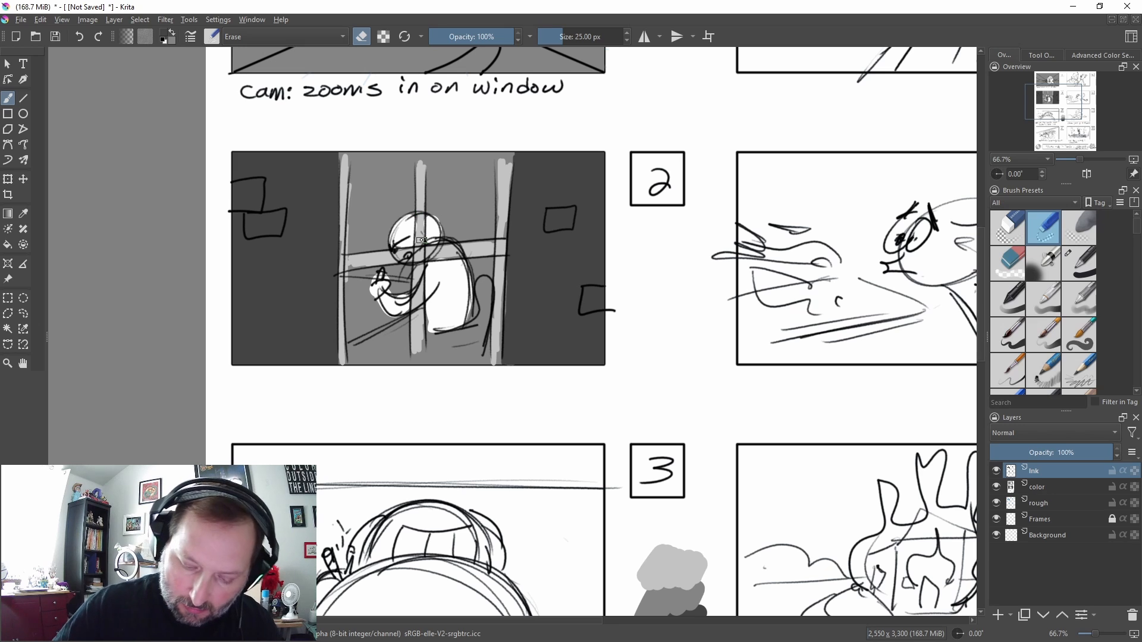
key(bracketleft)
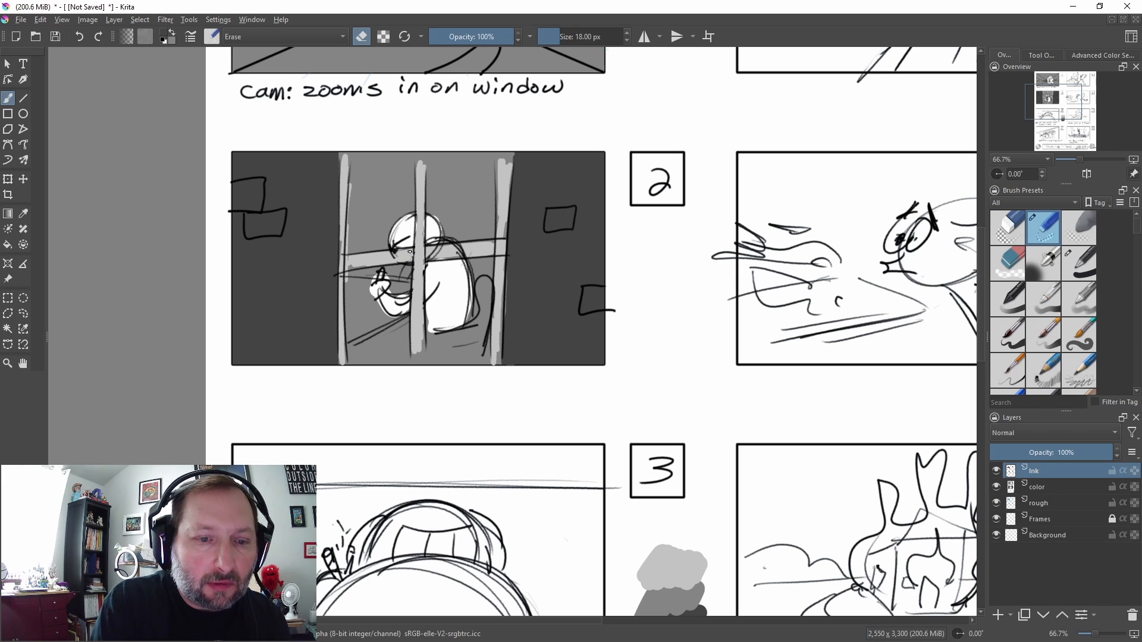
Activate the color layer and the rectangular selection tool for shading panel 3
scroll(601, 404, down, 2)
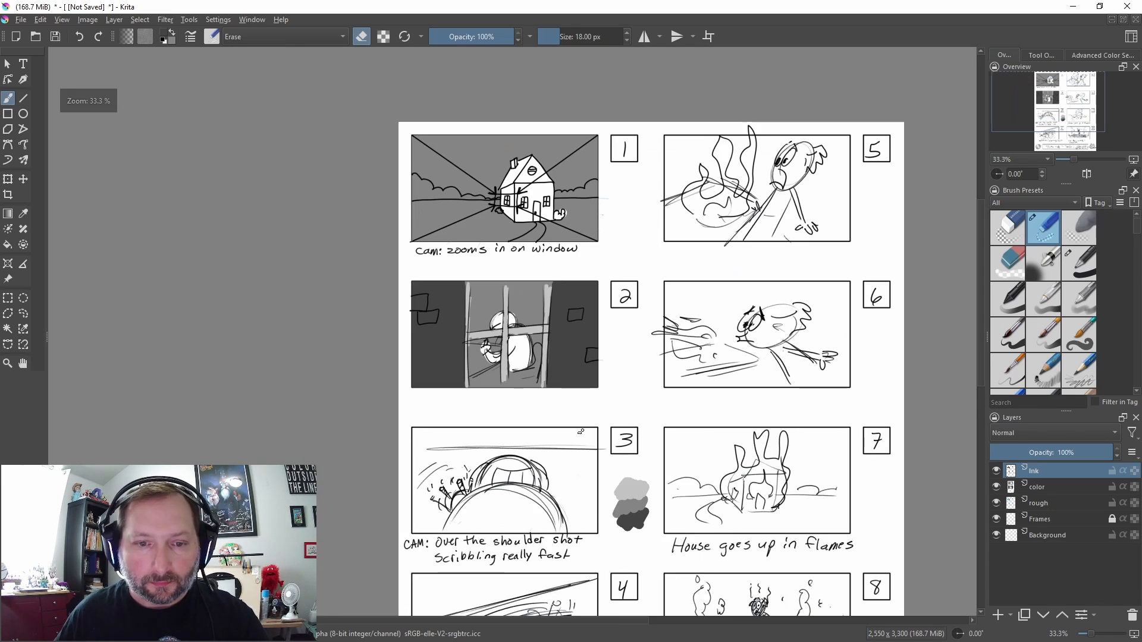
drag(619, 380, 563, 275)
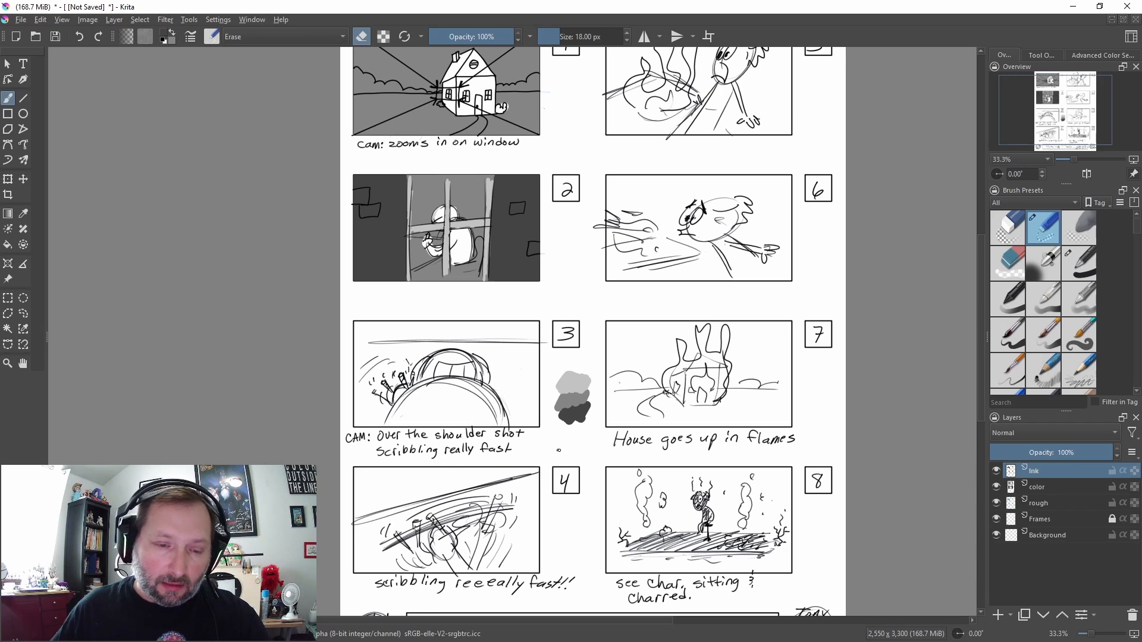
scroll(558, 450, up, 2)
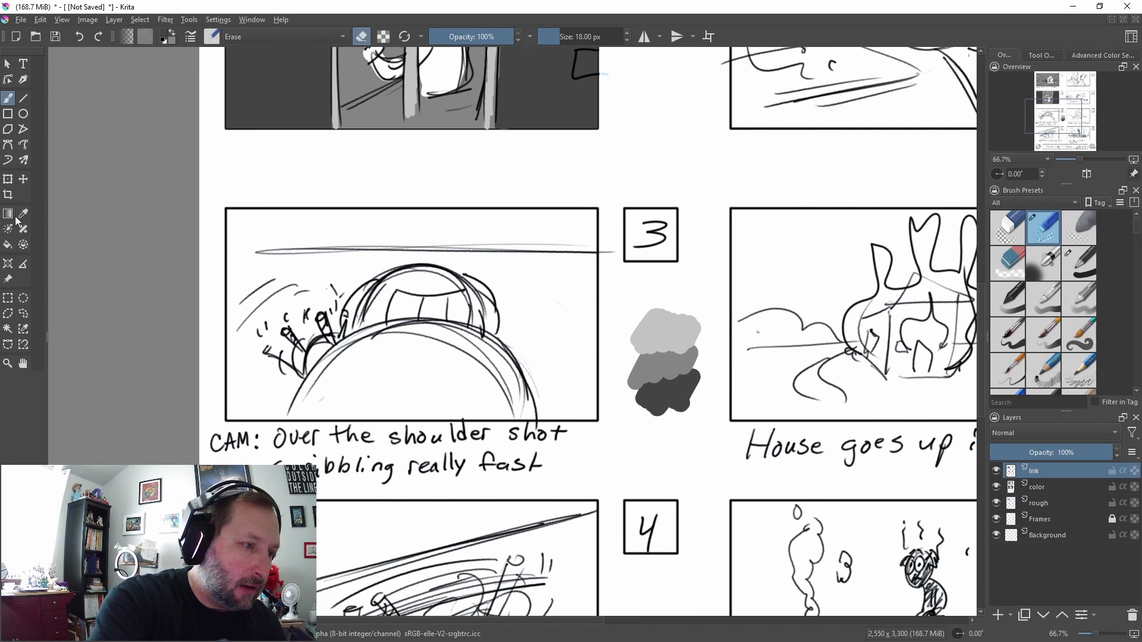
click(1053, 487)
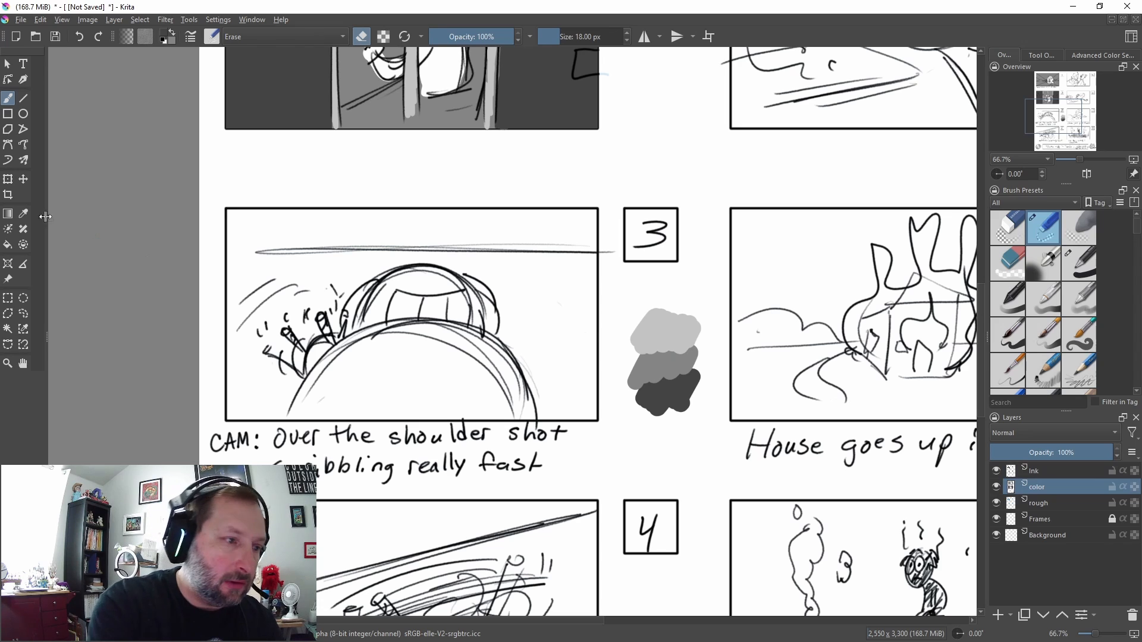
click(10, 300)
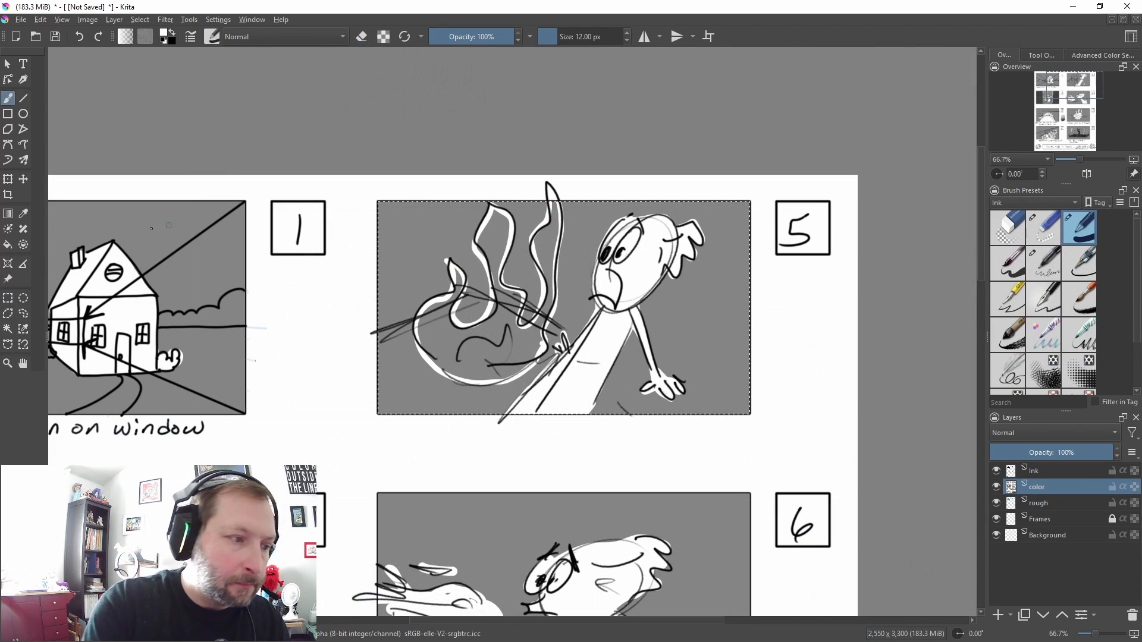
Fill the flame in panel 5 with white and clear the selection
click(8, 244)
click(501, 340)
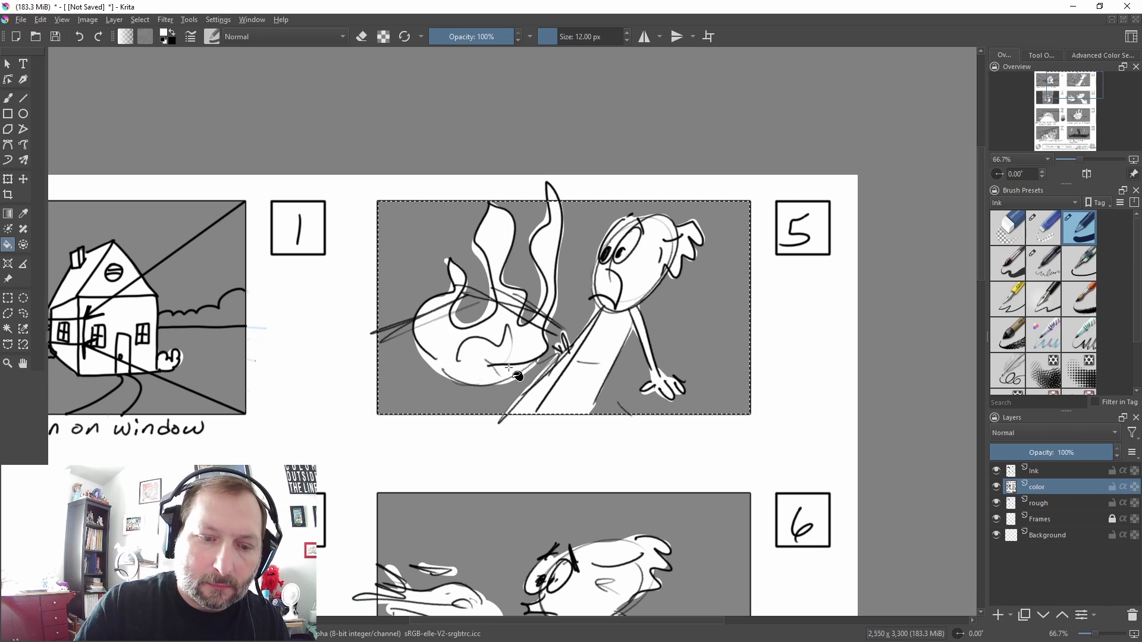
key(ctrl+shift+a)
Review the shading of all eight panels across the page, ending with a close look at panel 5
key(minus)
key(minus)
key(minus)
drag(443, 516, 501, 402)
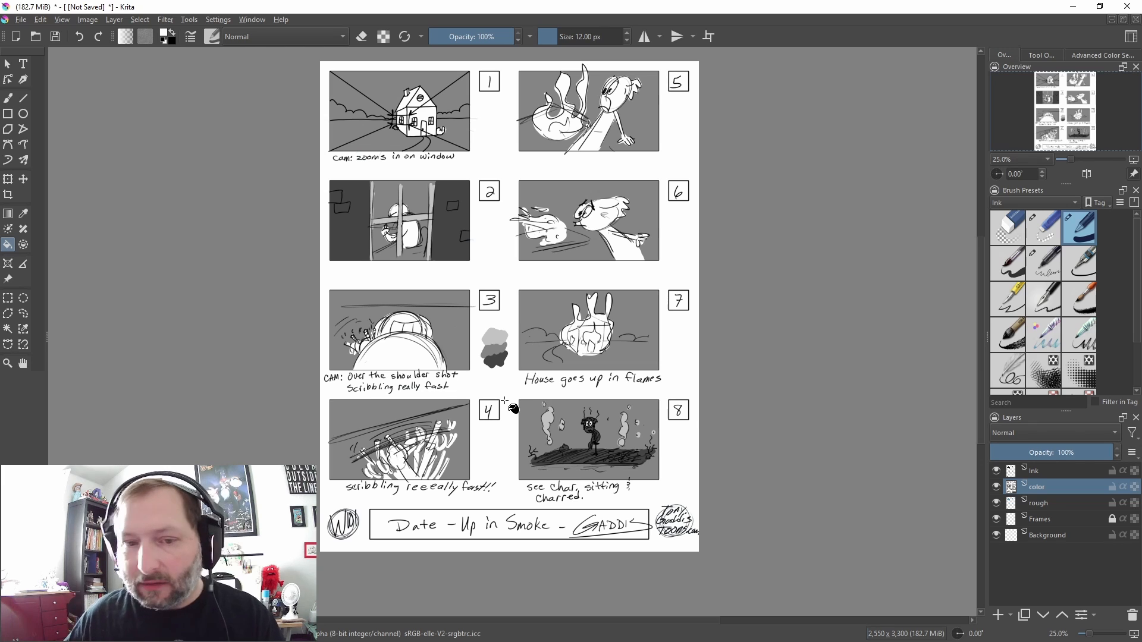
scroll(540, 461, up, 1)
drag(536, 475, 537, 508)
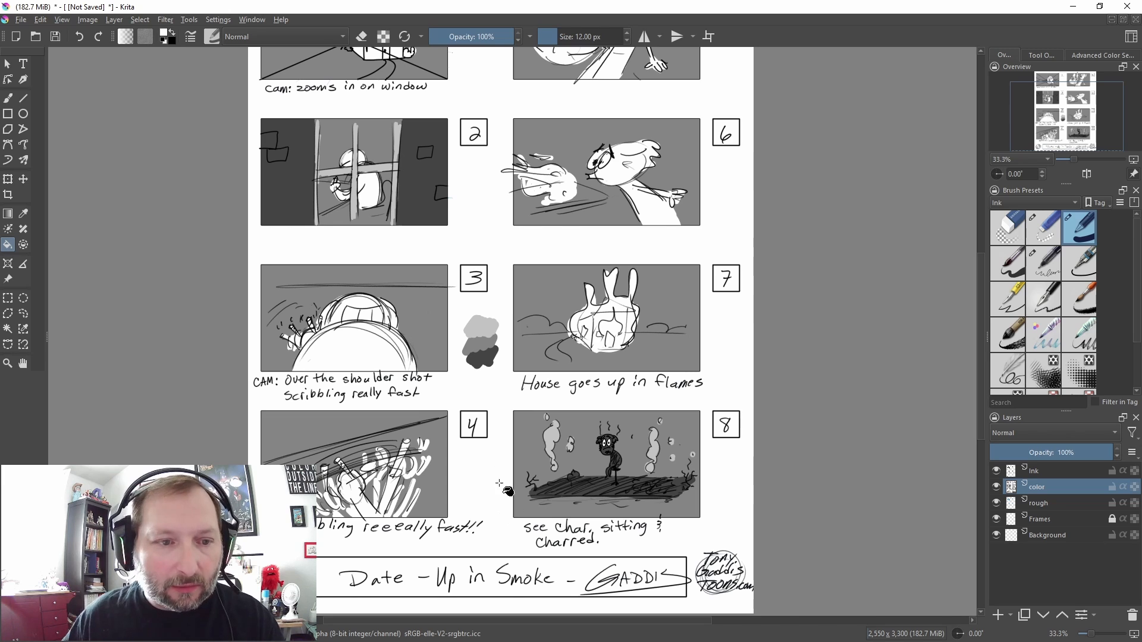
drag(482, 246, 472, 347)
scroll(540, 333, up, 1)
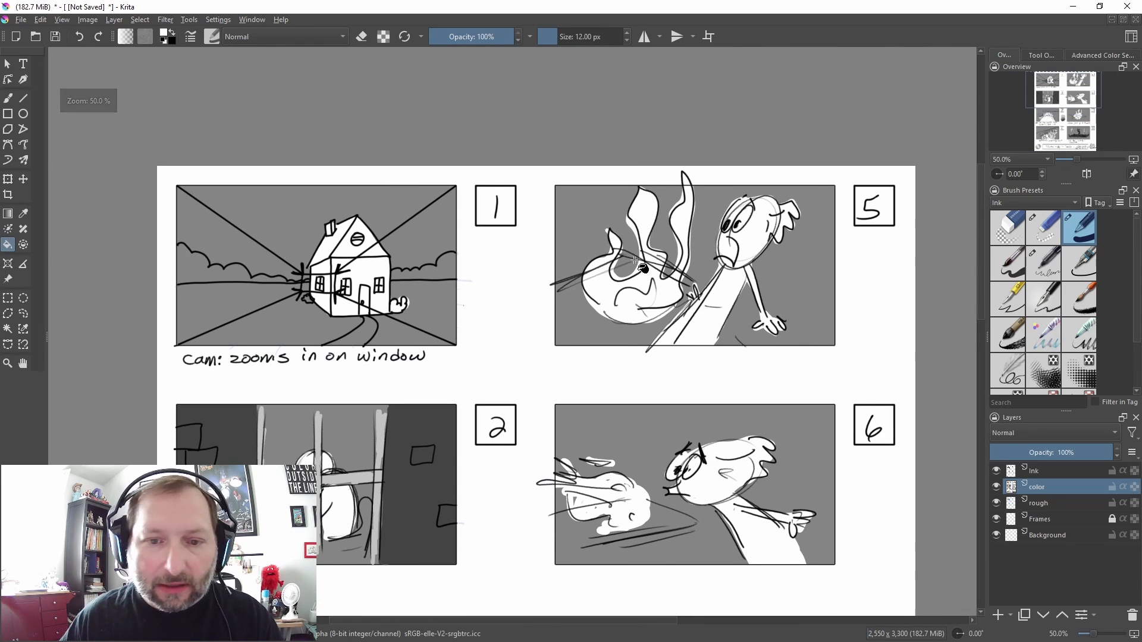
scroll(643, 269, up, 1)
drag(712, 265, 623, 303)
scroll(659, 280, up, 1)
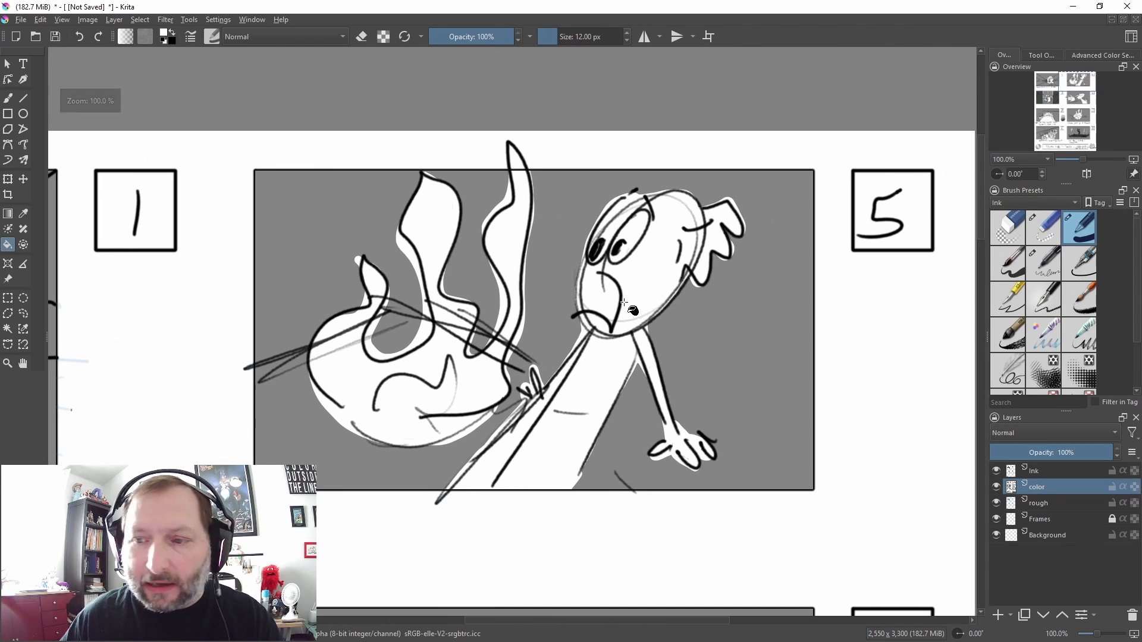
On the Ink layer, erase the line ends that stick out past the left edge of panel 5's frame with the eraser brush
click(1049, 516)
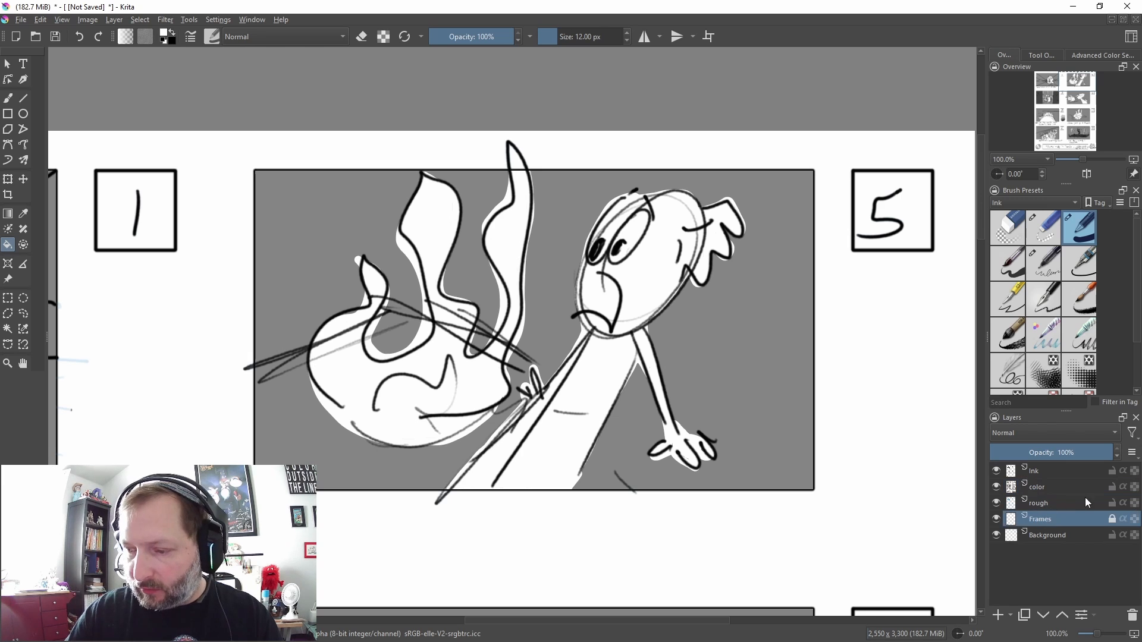
click(8, 97)
click(1045, 227)
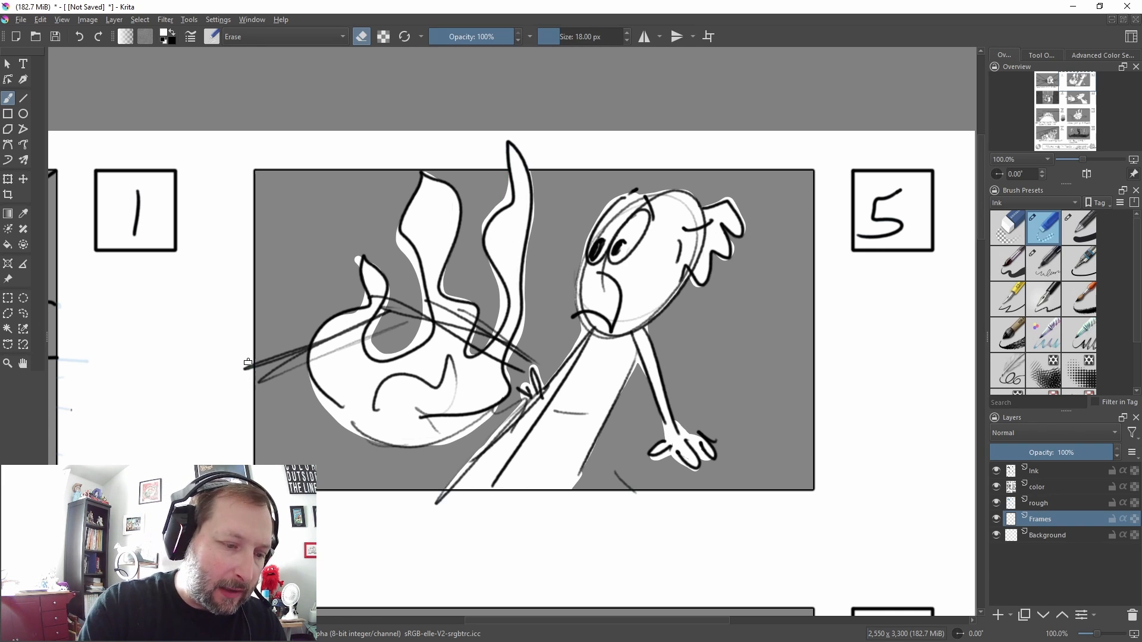
click(1042, 471)
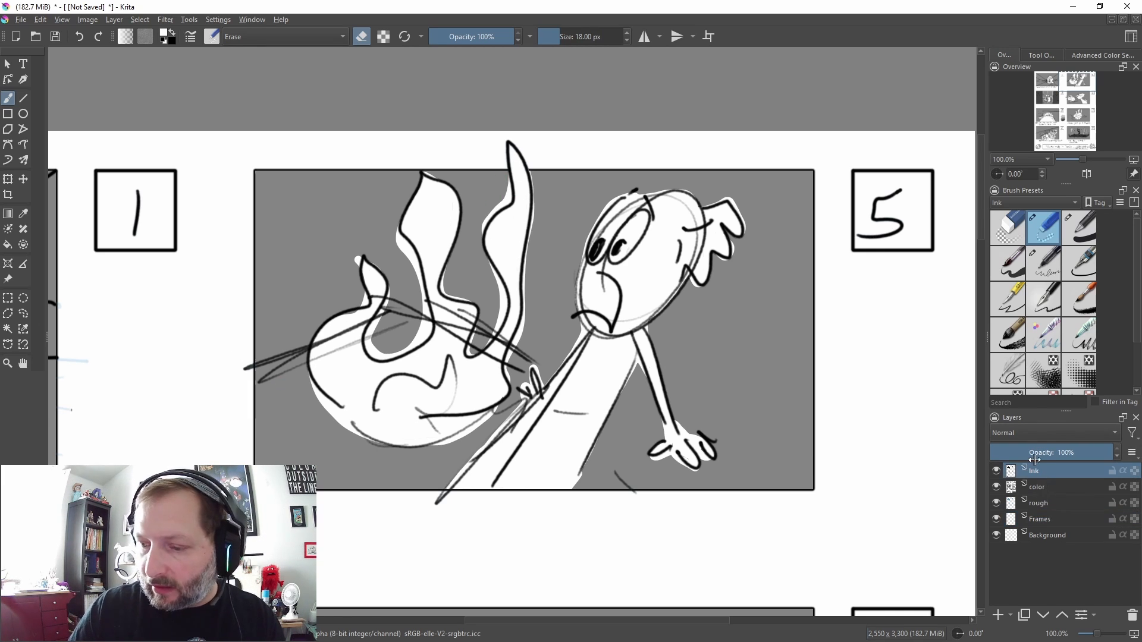
mouse_move(245, 363)
mouse_down()
mouse_move(247, 380)
mouse_move(250, 351)
mouse_up()
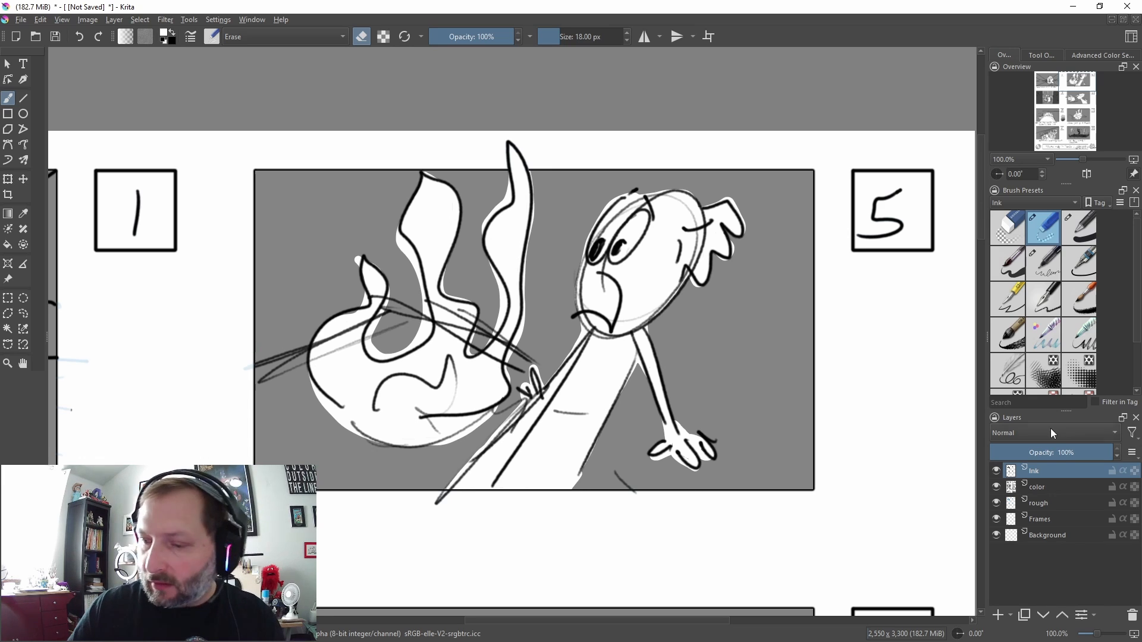
Hide the rough layer and erase the ink strokes overrunning the bottom edge of panel 5's frame
click(996, 503)
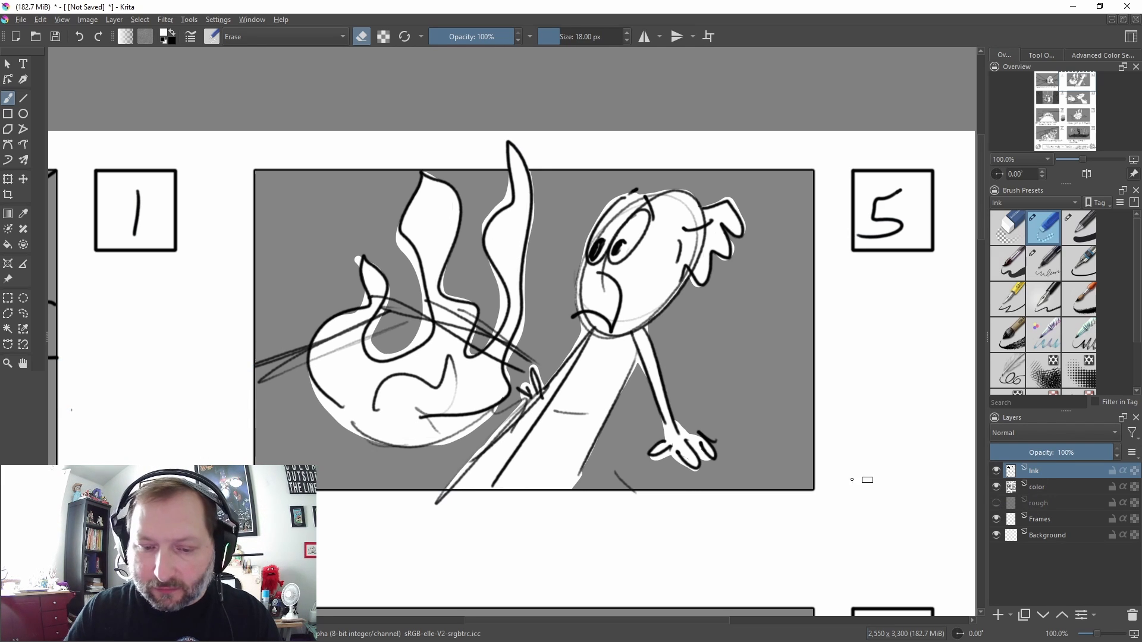
drag(442, 500, 444, 493)
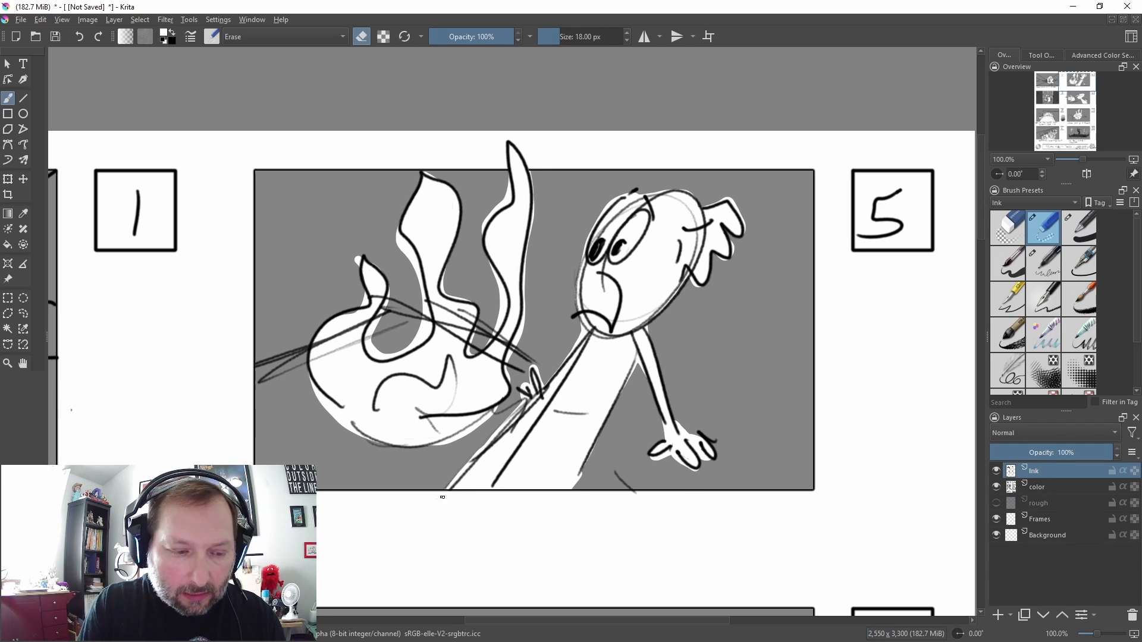
drag(632, 494, 628, 500)
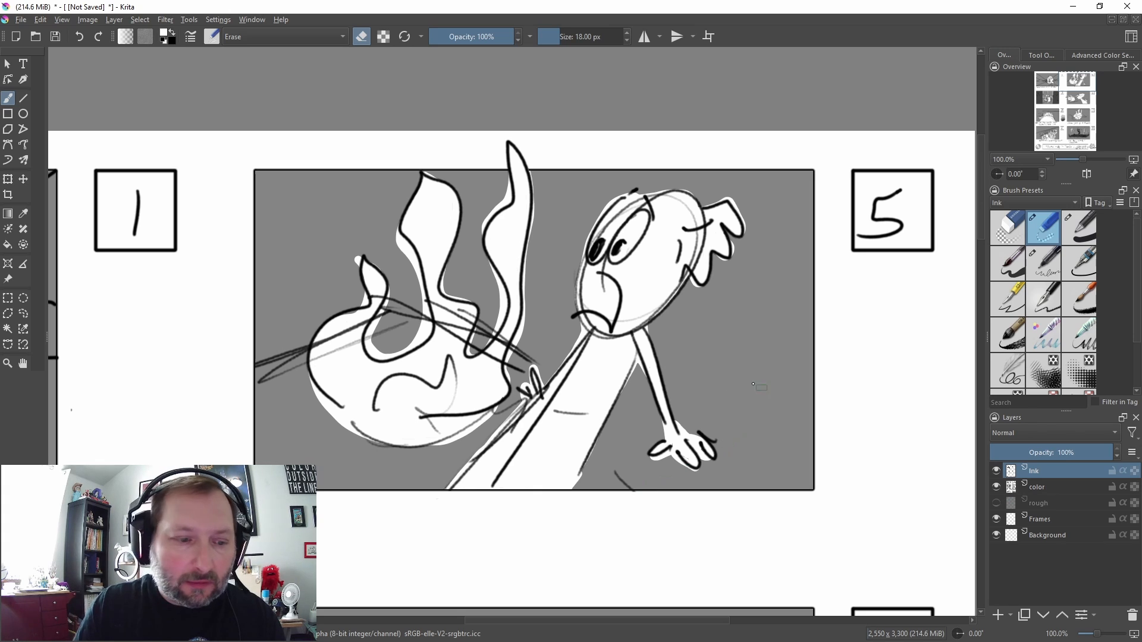
Examine panels 6 and 7 with the Frames layer active, checking how the drawings sit within their frames
drag(834, 519, 815, 282)
drag(778, 393, 797, 238)
drag(762, 378, 789, 337)
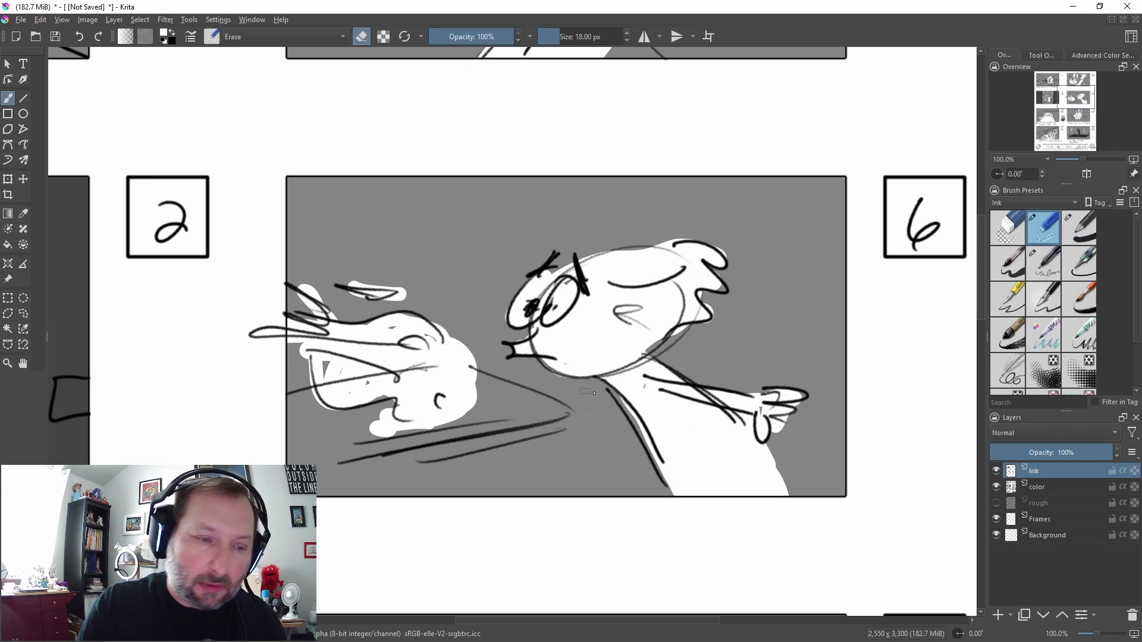
click(1043, 517)
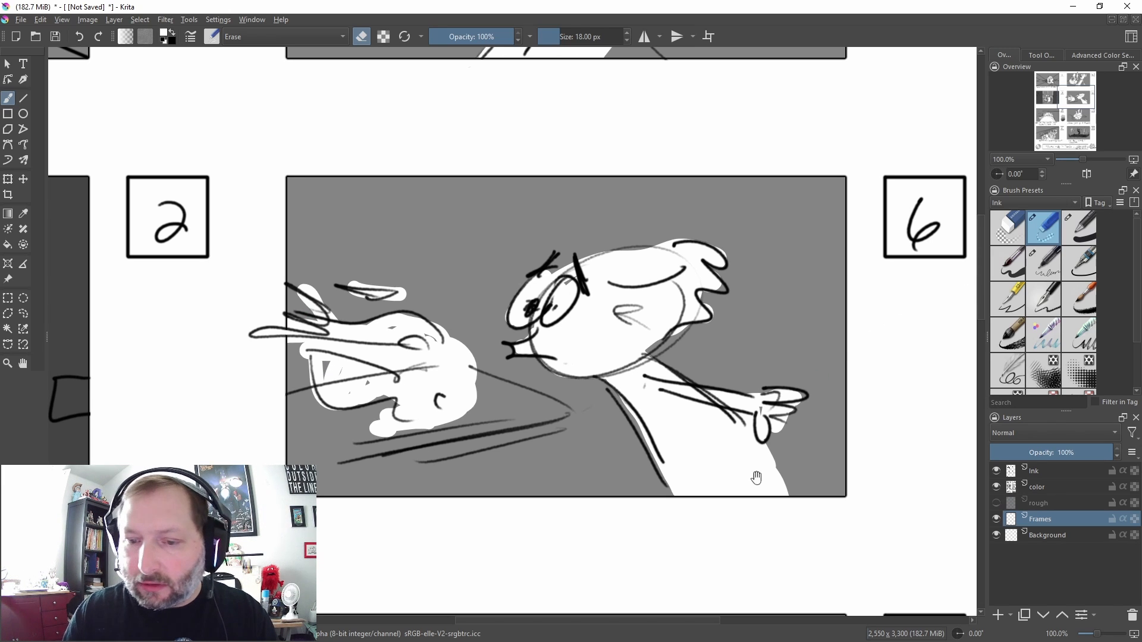
drag(763, 529, 798, 365)
drag(734, 465, 744, 241)
drag(656, 408, 685, 320)
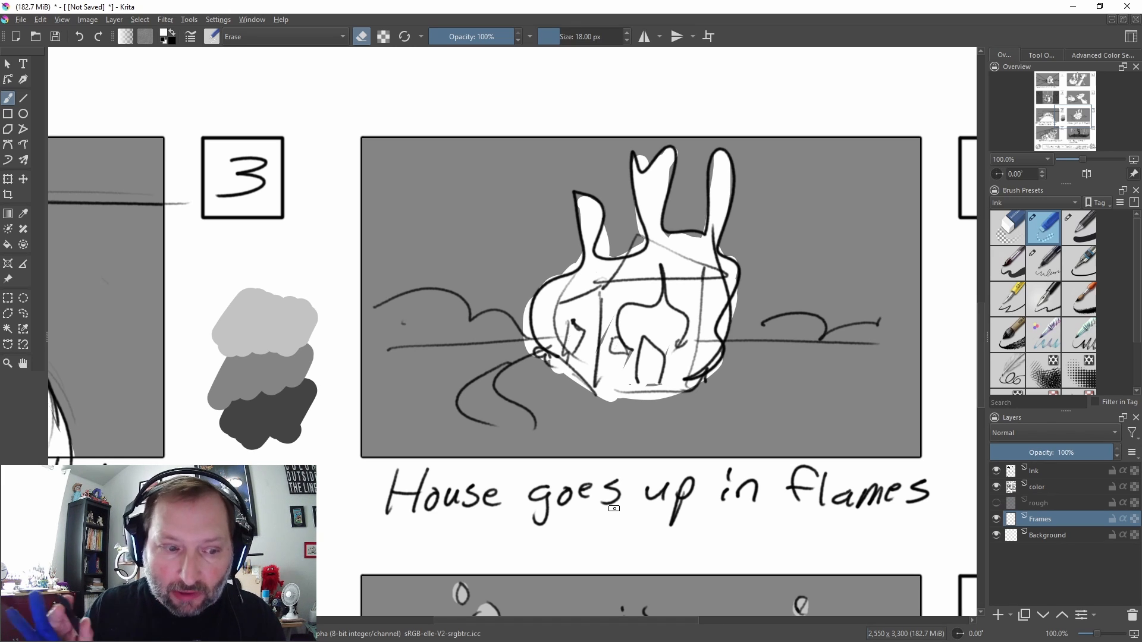
On the color layer, select the three gray swatches beside panel 3 with a rectangle, delete them, and clear the selection
drag(555, 451, 732, 411)
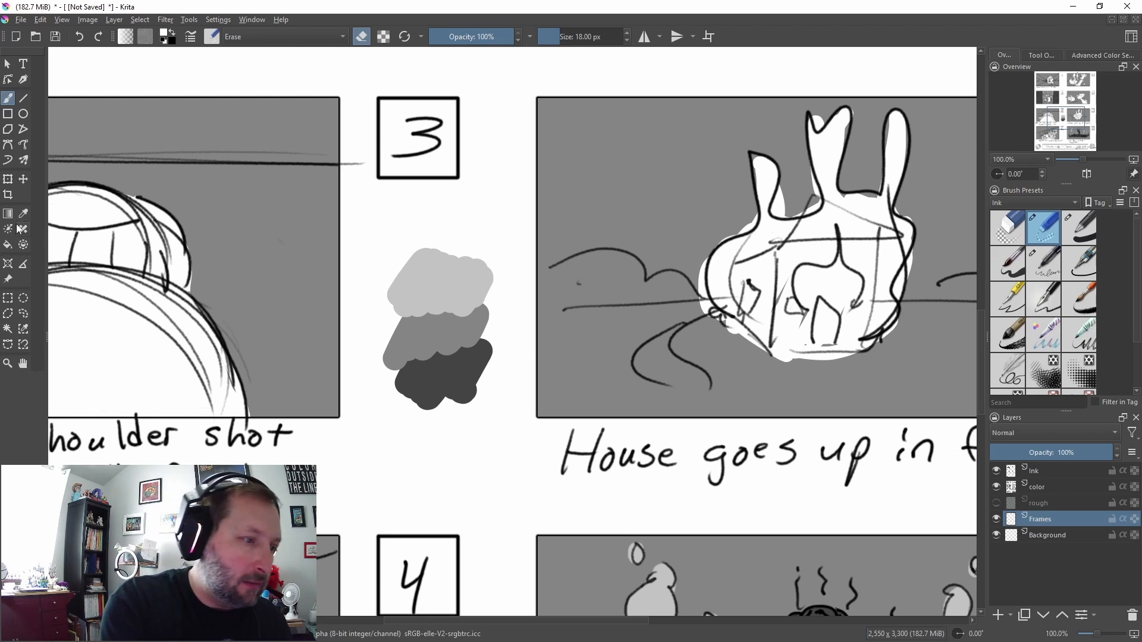
click(9, 298)
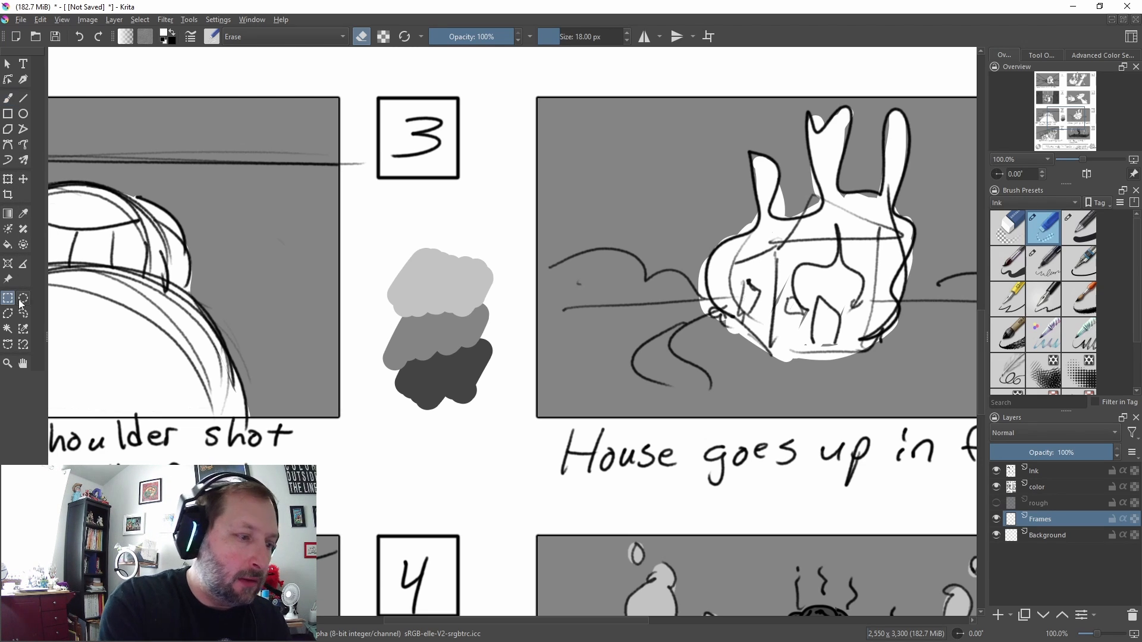
click(996, 486)
click(997, 486)
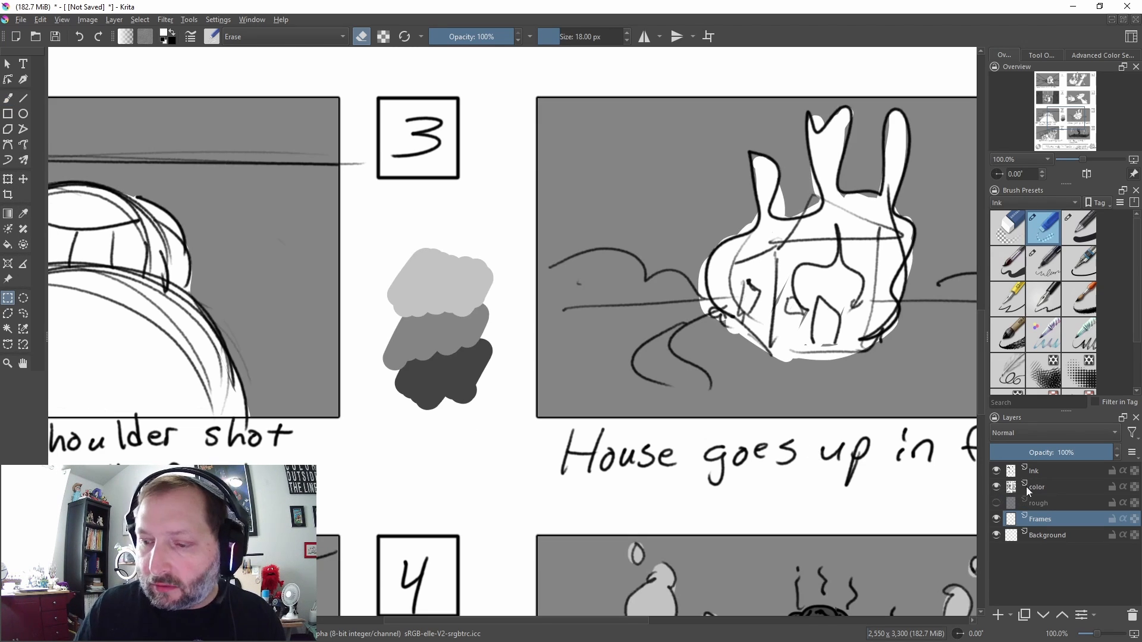
click(1025, 486)
drag(513, 228, 371, 443)
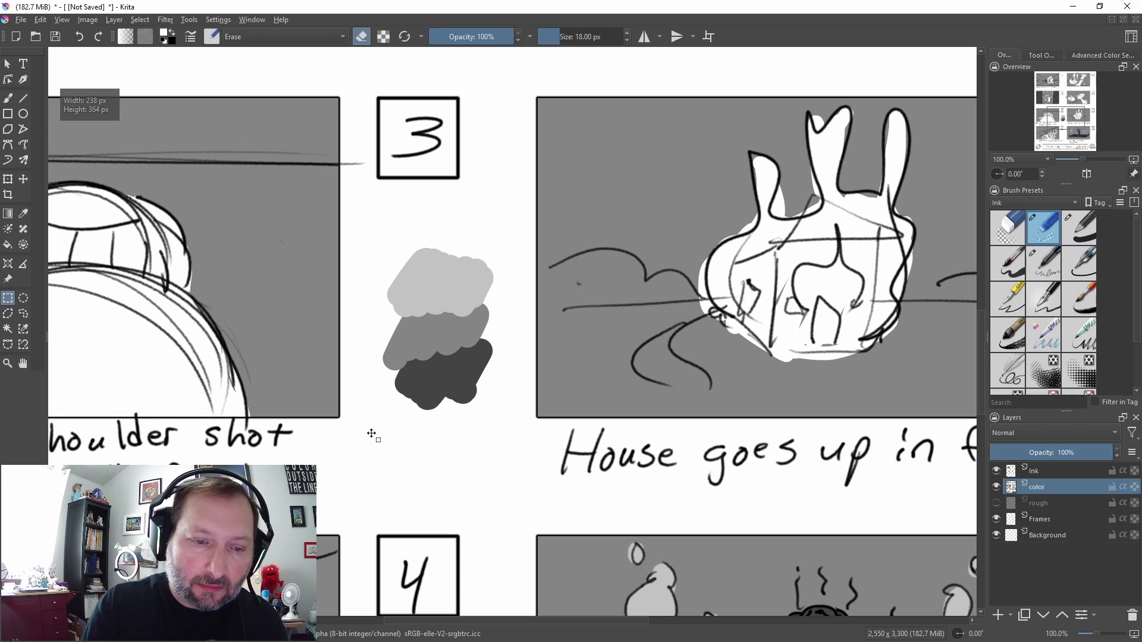
key(Delete)
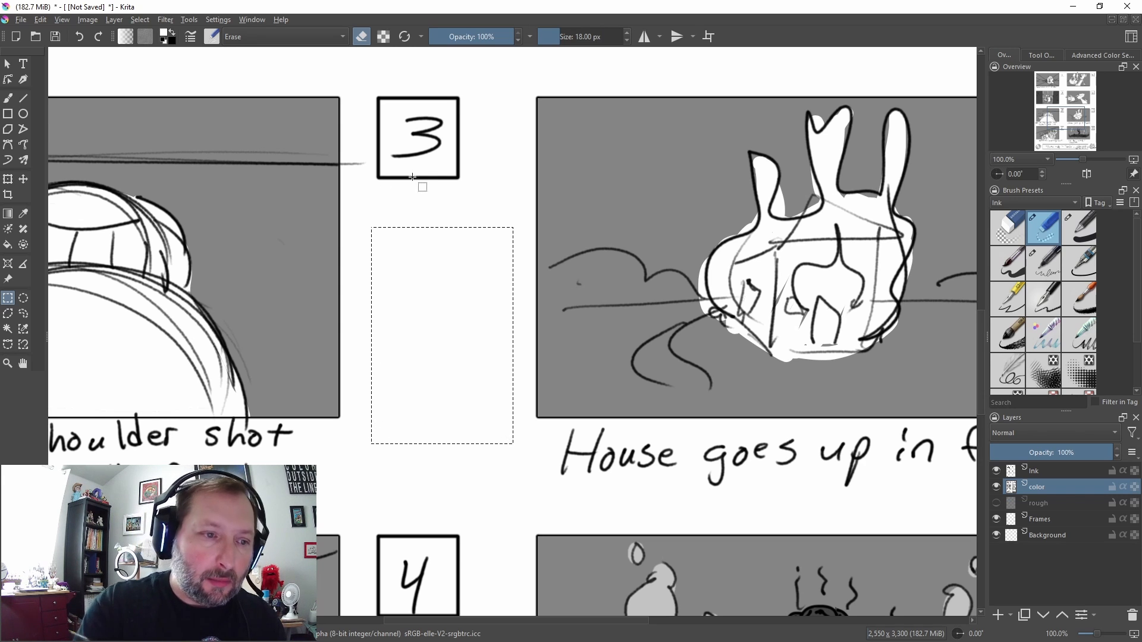
click(140, 20)
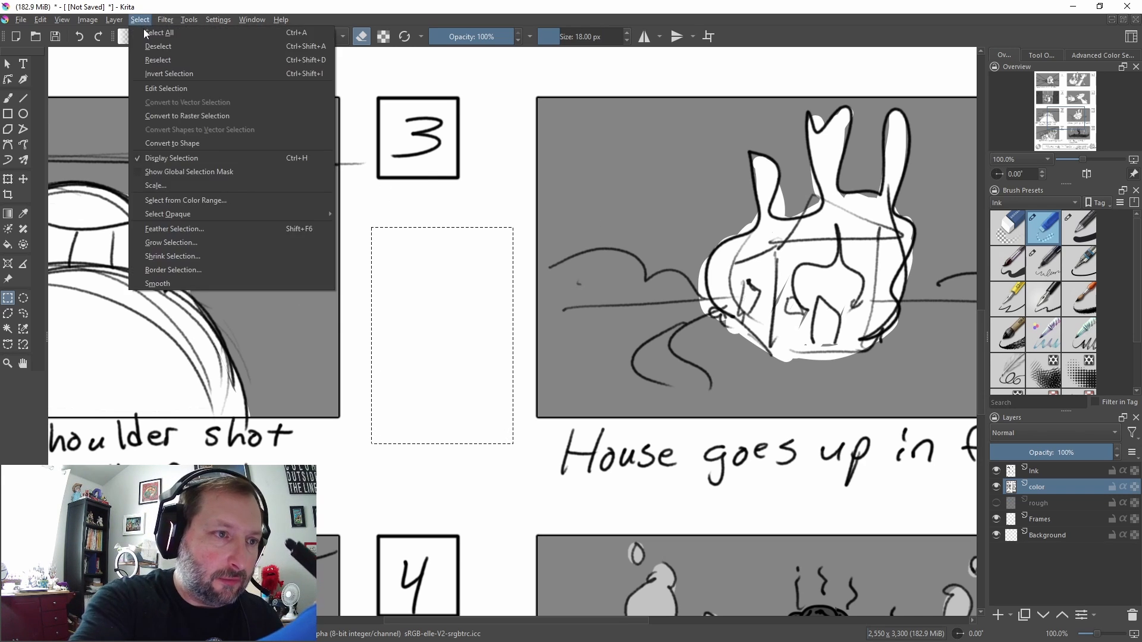
click(155, 48)
Check the finished shading and linework of panels 4, 3, 2 and 1 up close
mouse_move(847, 576)
mouse_down()
mouse_move(830, 507)
mouse_move(706, 305)
mouse_move(710, 238)
mouse_up()
drag(601, 322, 742, 286)
drag(635, 370, 854, 326)
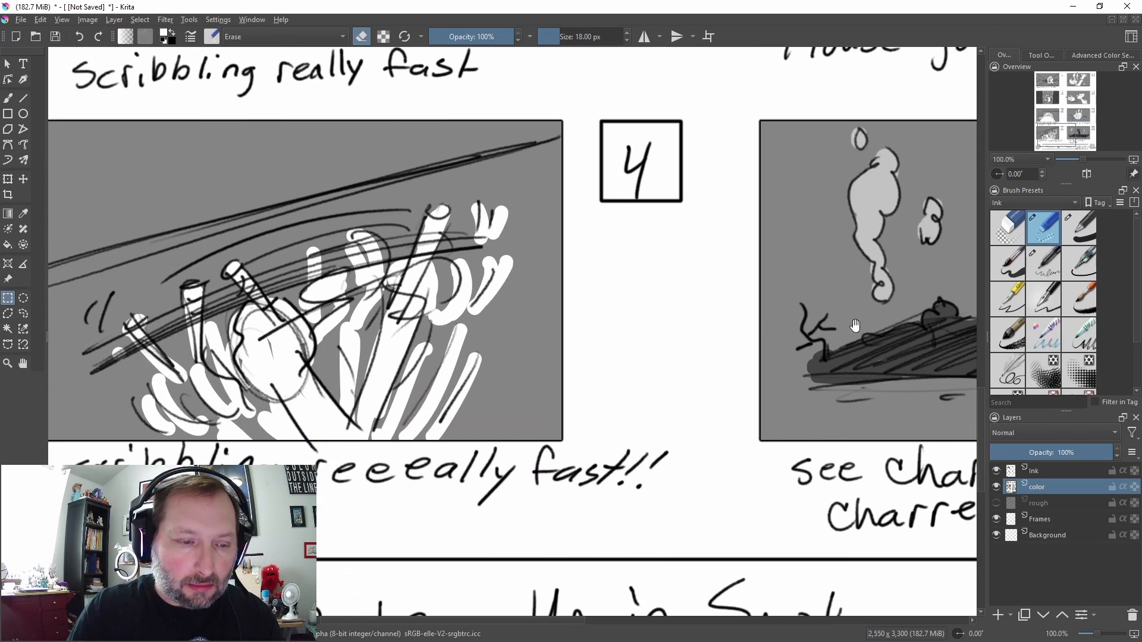
mouse_move(683, 375)
mouse_down()
mouse_move(875, 359)
mouse_move(706, 428)
mouse_move(684, 545)
mouse_up()
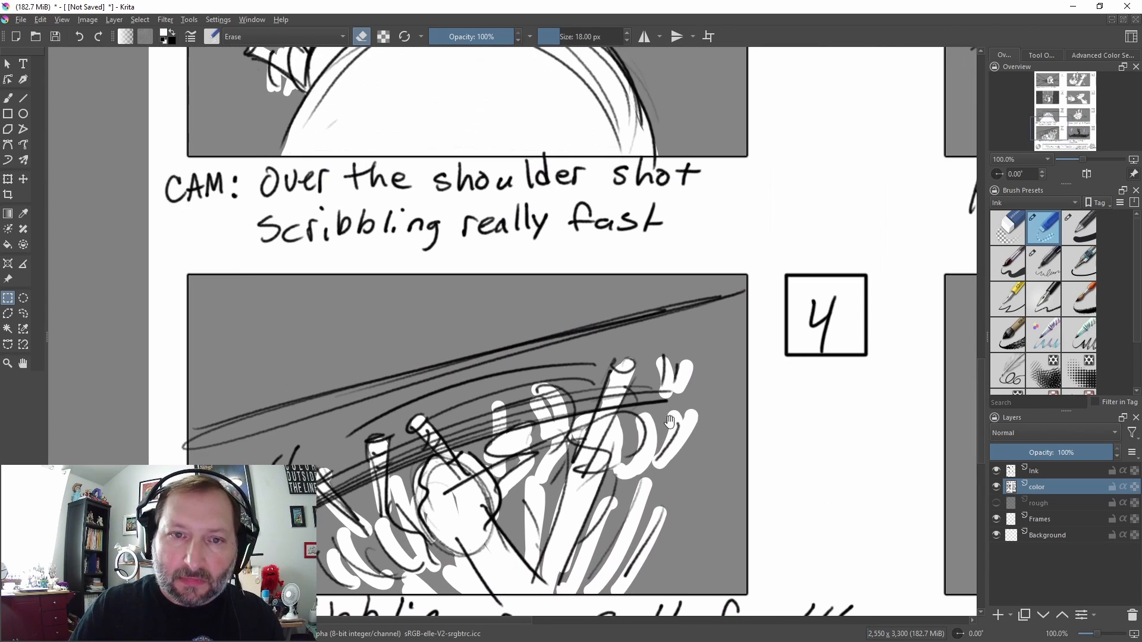
drag(713, 269, 694, 490)
drag(754, 337, 722, 487)
drag(780, 379, 752, 459)
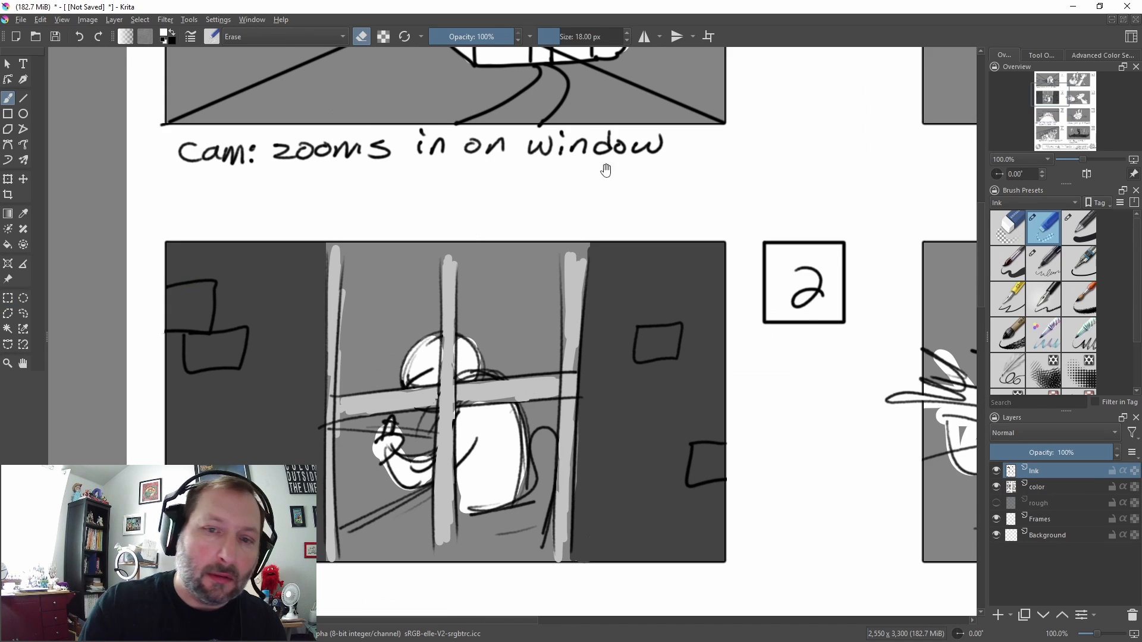
drag(721, 171, 762, 339)
drag(628, 283, 631, 341)
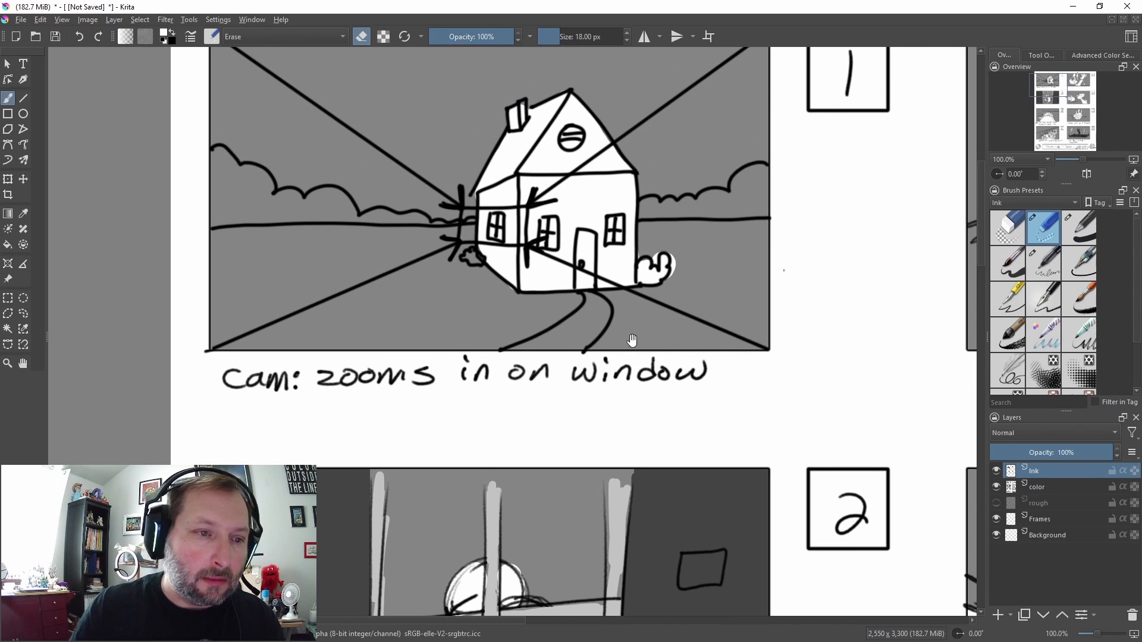
On the Ink layer, select the circled logo sketch beside the start of the title box with a rectangle, delete it, and clear the selection
mouse_move(784, 270)
mouse_down()
mouse_move(783, 377)
mouse_move(749, 377)
mouse_move(771, 289)
mouse_move(753, 198)
mouse_up()
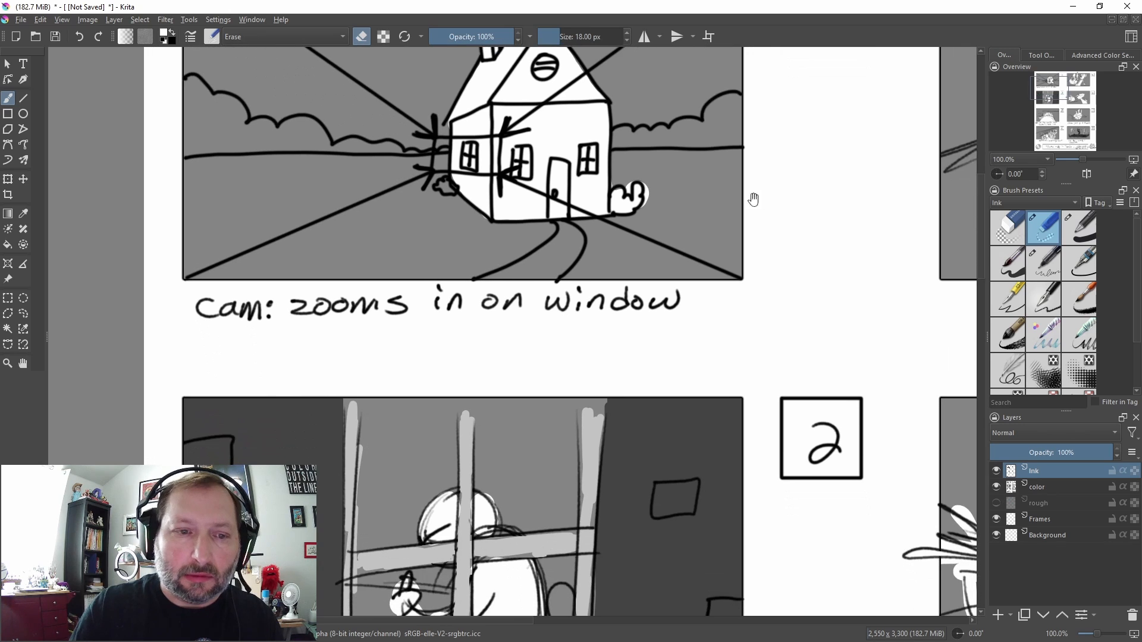
mouse_move(759, 301)
mouse_down()
mouse_move(757, 331)
mouse_move(704, 166)
mouse_up()
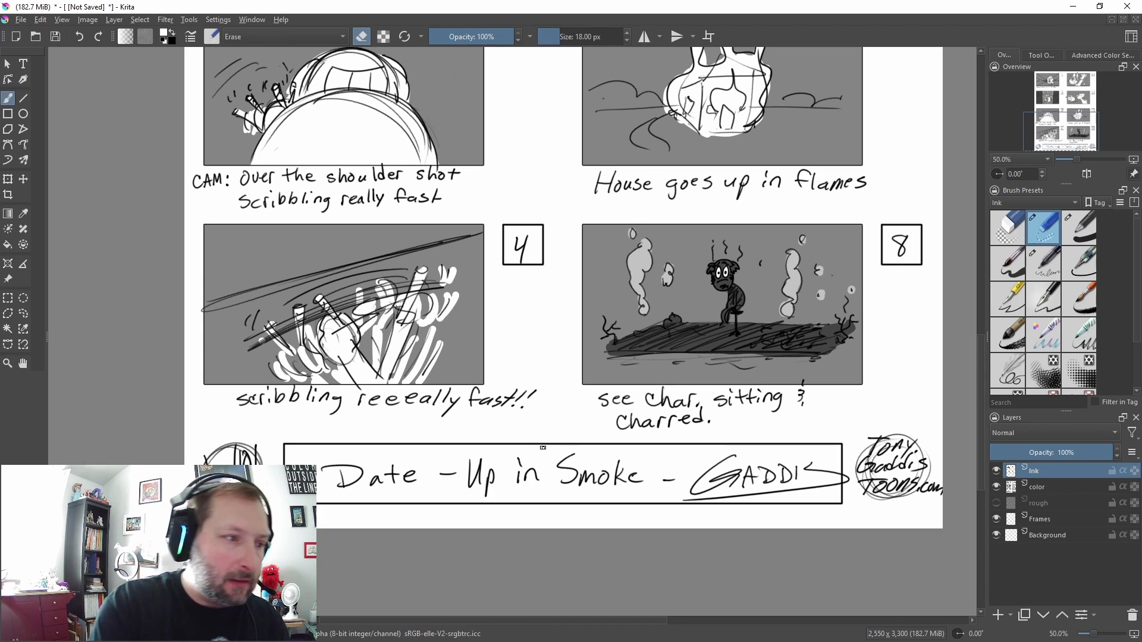
key(ctrl+r)
drag(191, 424, 300, 545)
key(Delete)
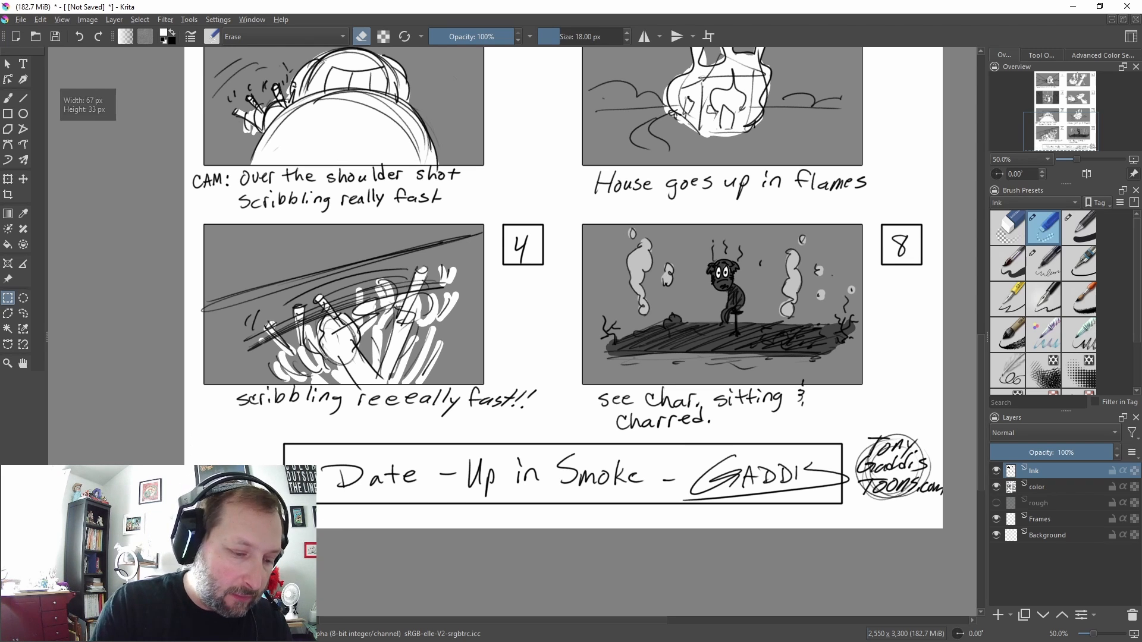
click(6, 64)
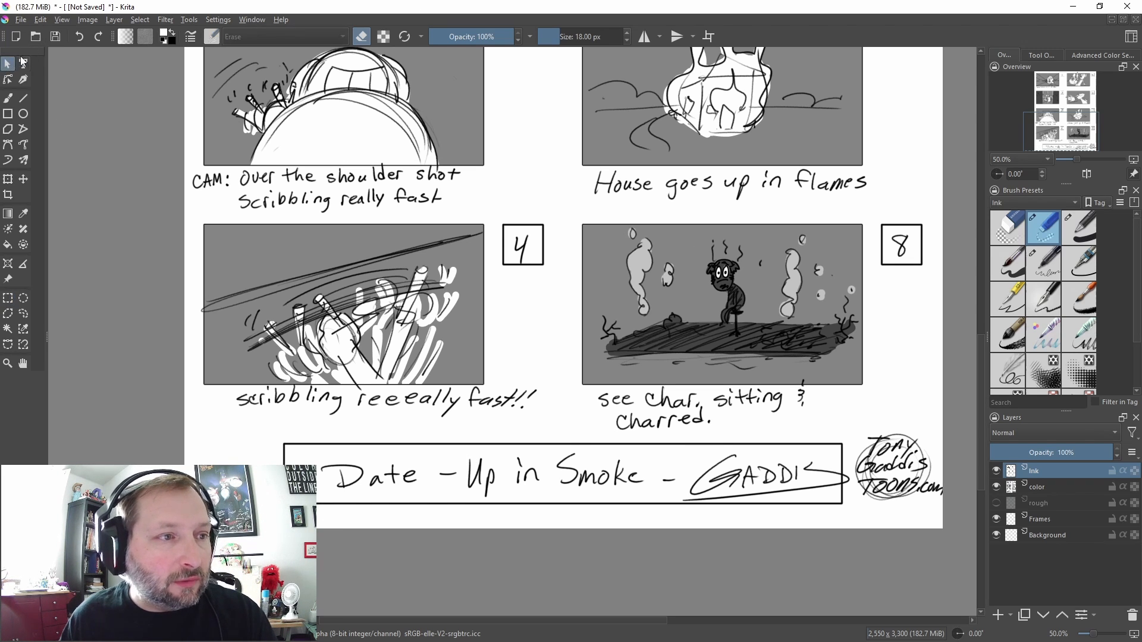
click(139, 20)
click(161, 46)
drag(653, 364, 563, 405)
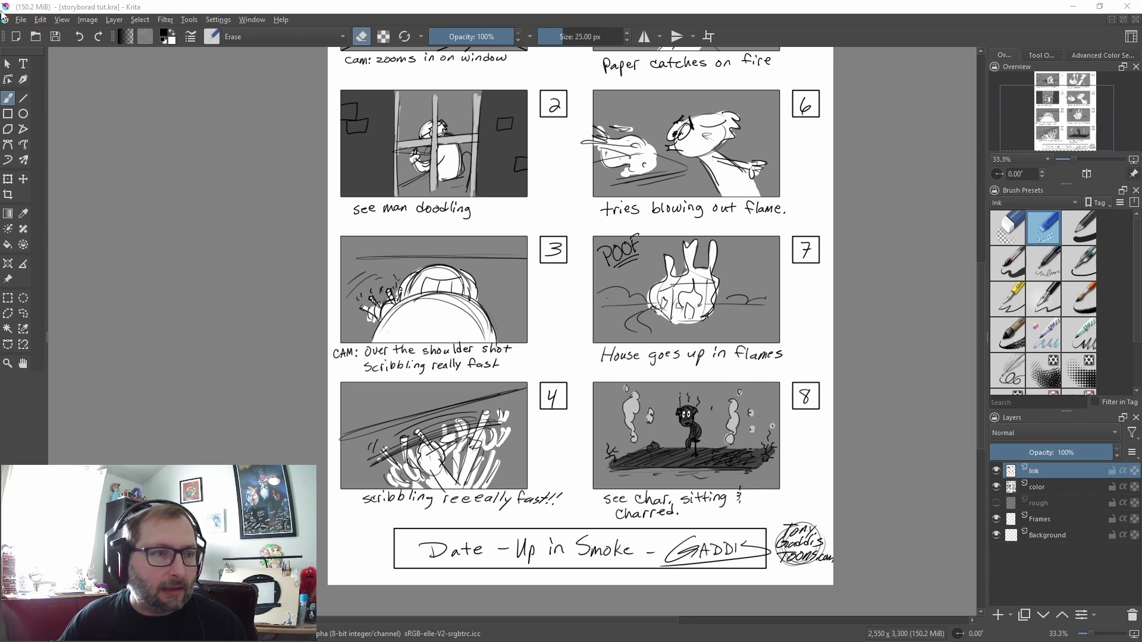
Open the file storyboard_Titan_Storm_Battle.kra and examine its panels 1 and 2 up close
click(21, 21)
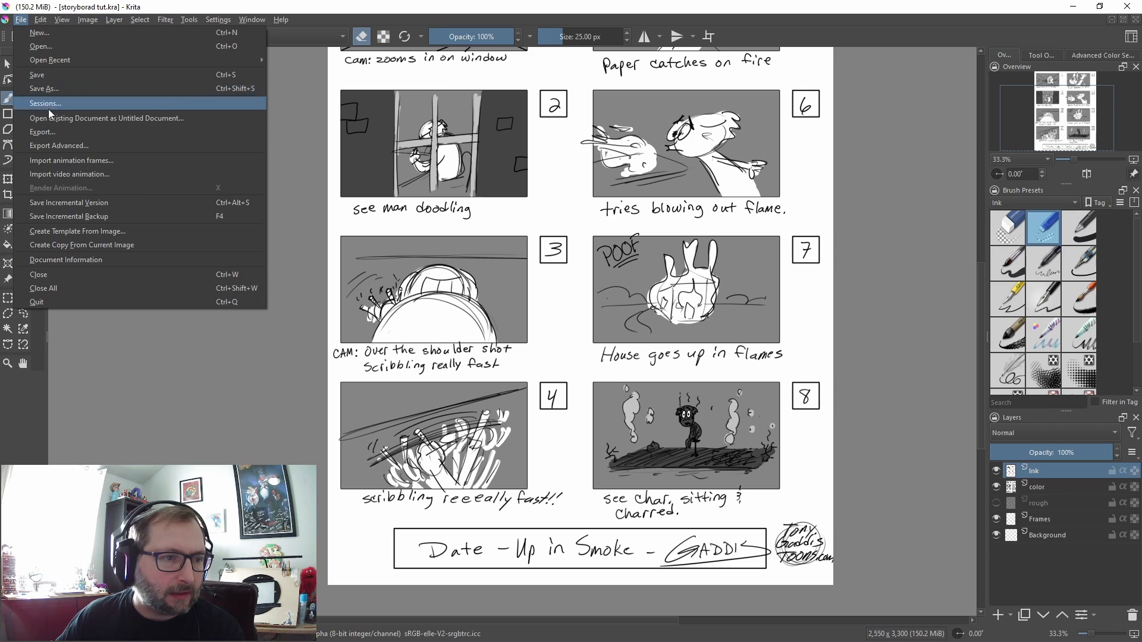
click(51, 51)
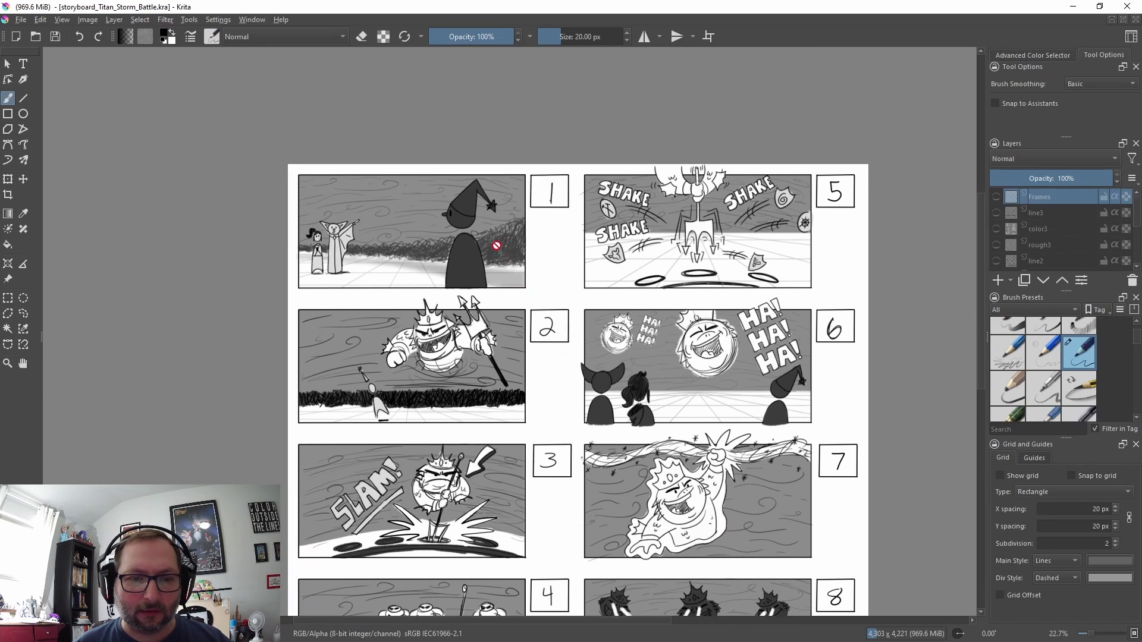
scroll(496, 242, up, 3)
drag(451, 256, 499, 263)
scroll(553, 292, down, 1)
scroll(461, 276, up, 1)
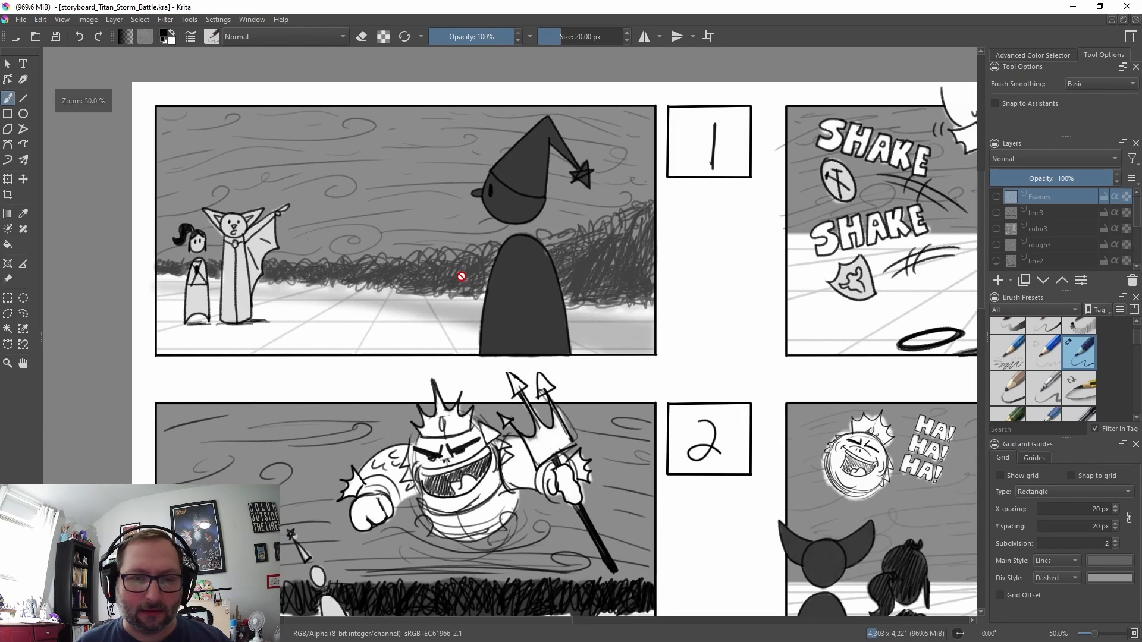
drag(540, 354, 537, 325)
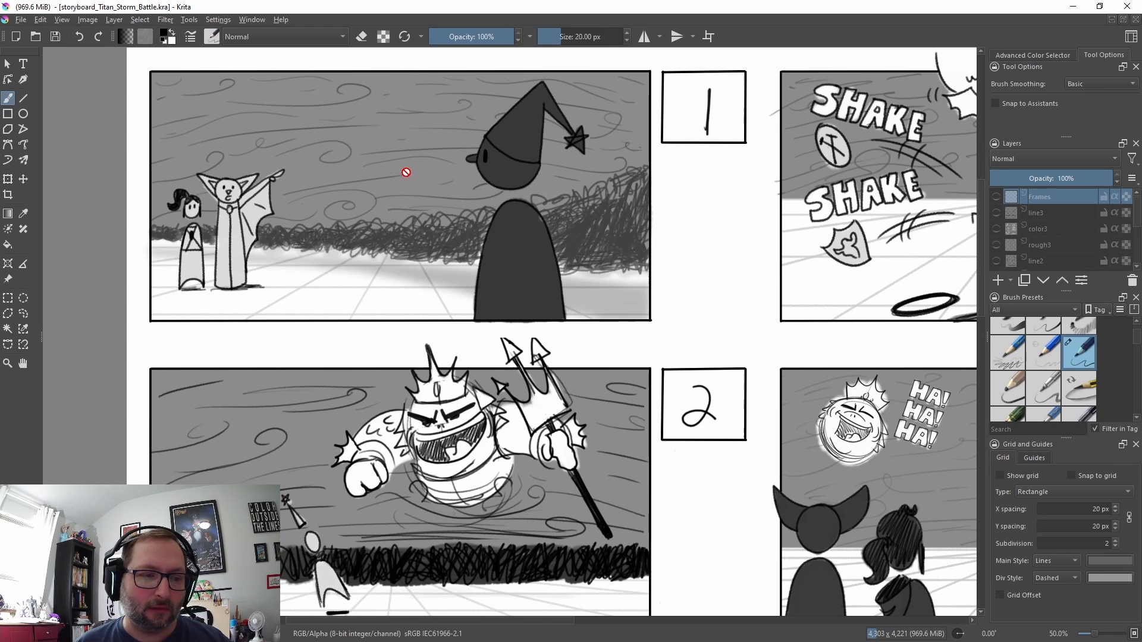
drag(670, 466, 666, 290)
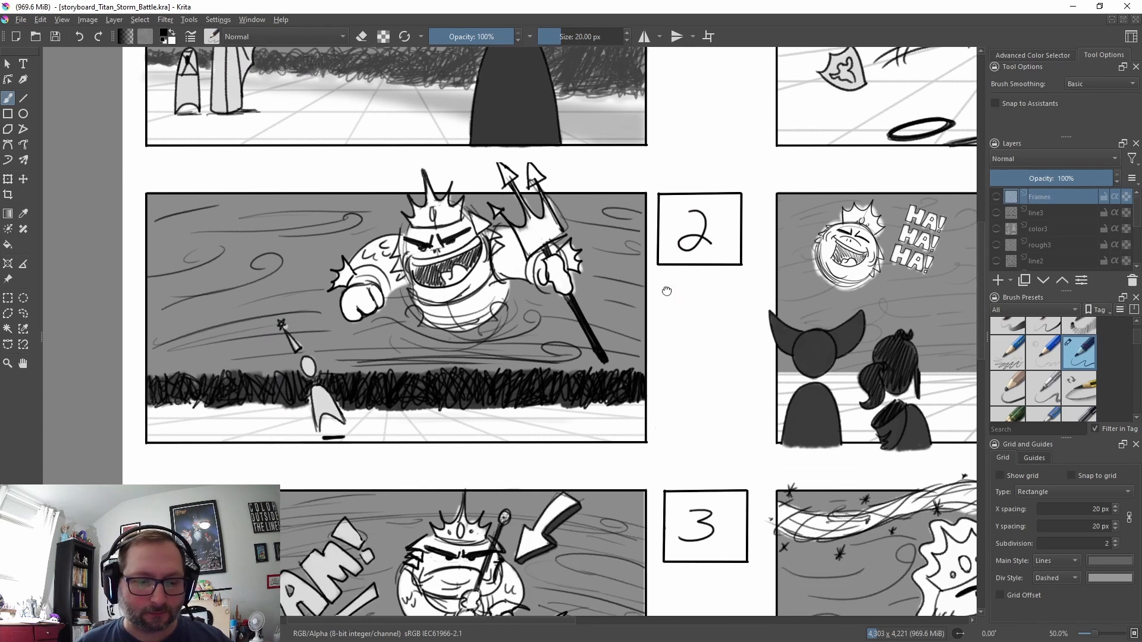
drag(628, 372, 608, 314)
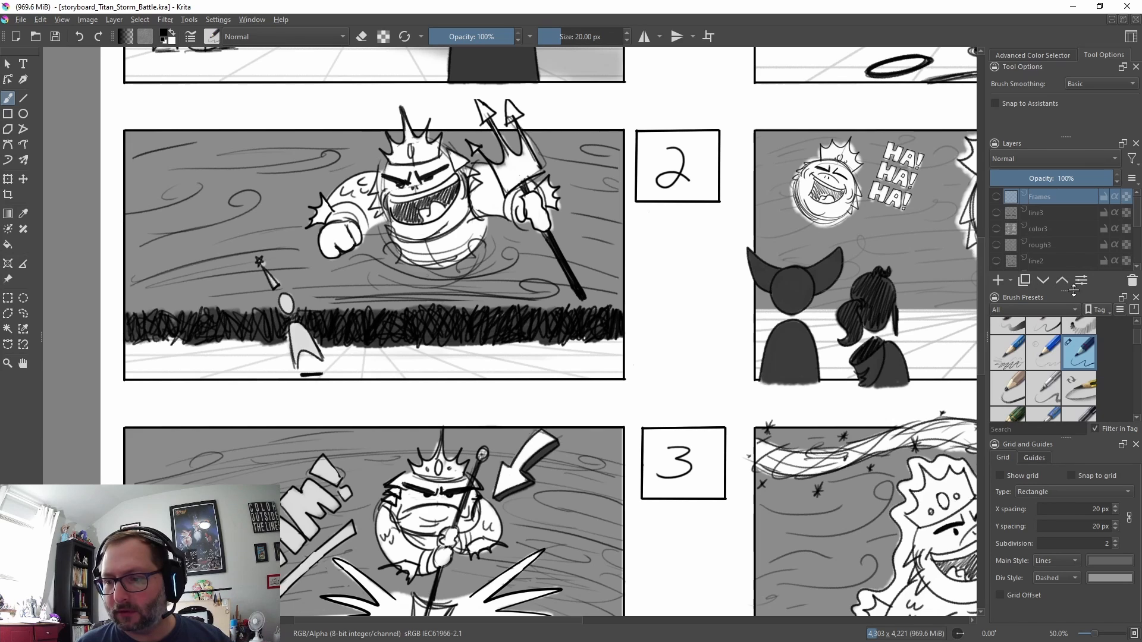
Enlarge the layer list, hide the page 1 layers, and show the rough2 layer
drag(1074, 290, 1068, 370)
click(996, 323)
click(997, 291)
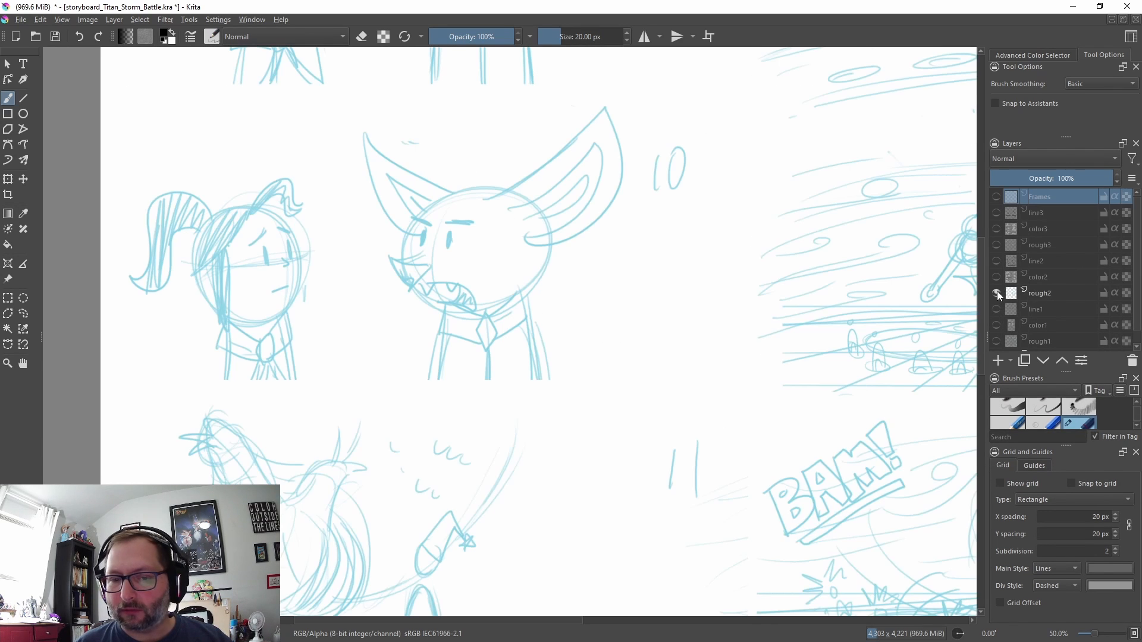
Examine the page 2 rough sketches, including panels 10 to 12, panels 14 to 16 and the title line
scroll(629, 359, down, 3)
drag(734, 372, 637, 347)
scroll(637, 347, up, 3)
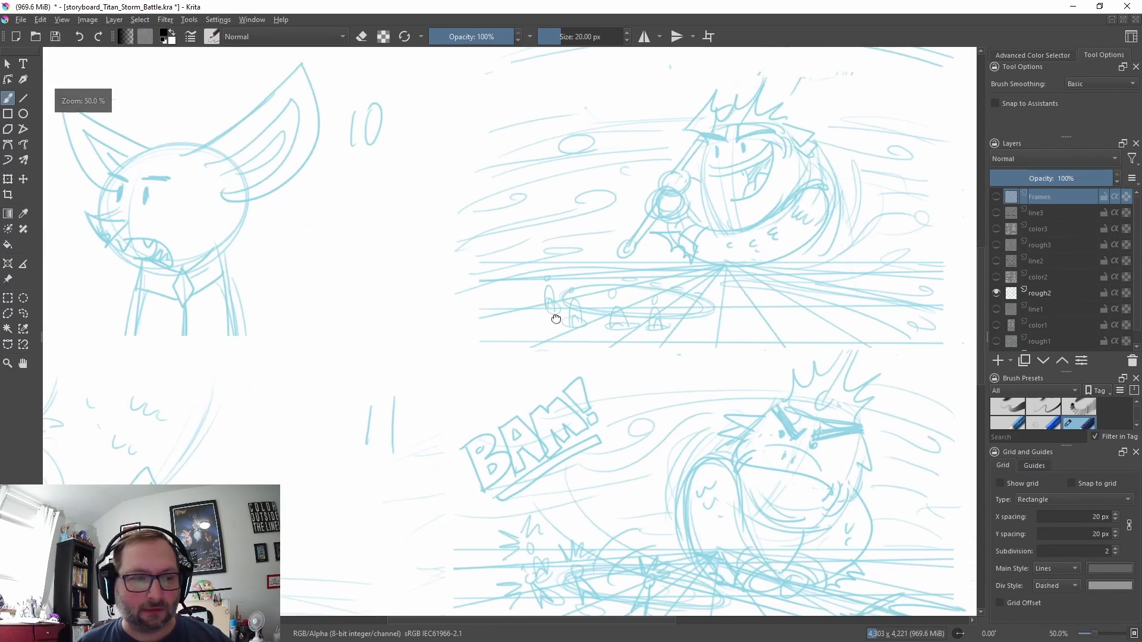
drag(556, 320, 629, 411)
scroll(693, 416, down, 1)
drag(752, 402, 575, 365)
drag(740, 486, 734, 316)
scroll(688, 446, up, 1)
drag(688, 446, 730, 370)
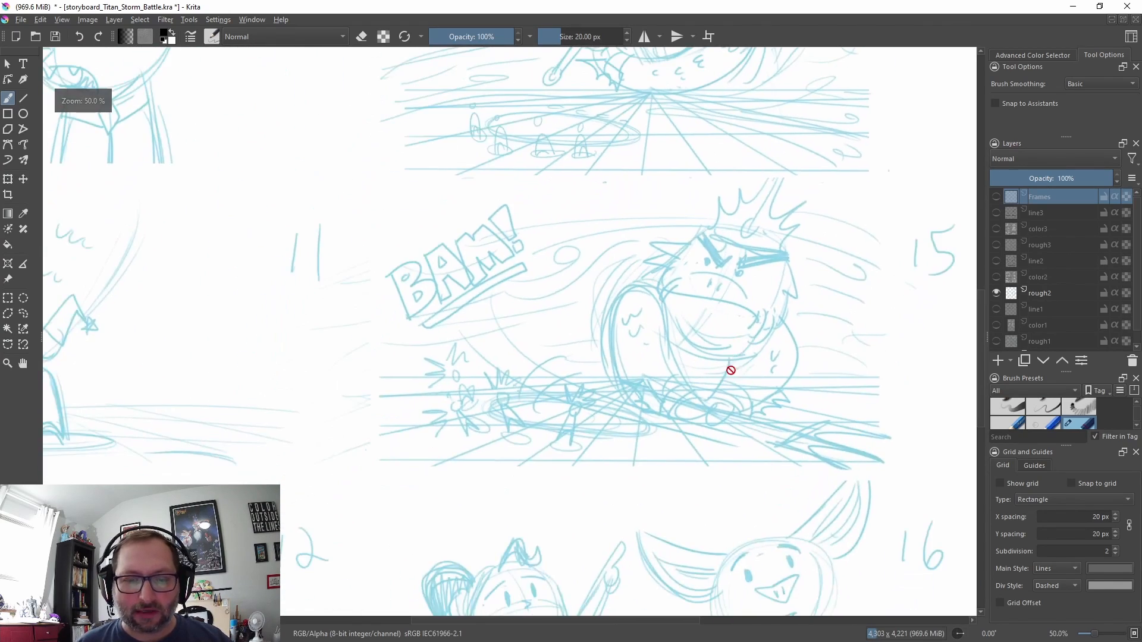
scroll(730, 377, down, 1)
drag(678, 420, 715, 346)
drag(694, 395, 741, 339)
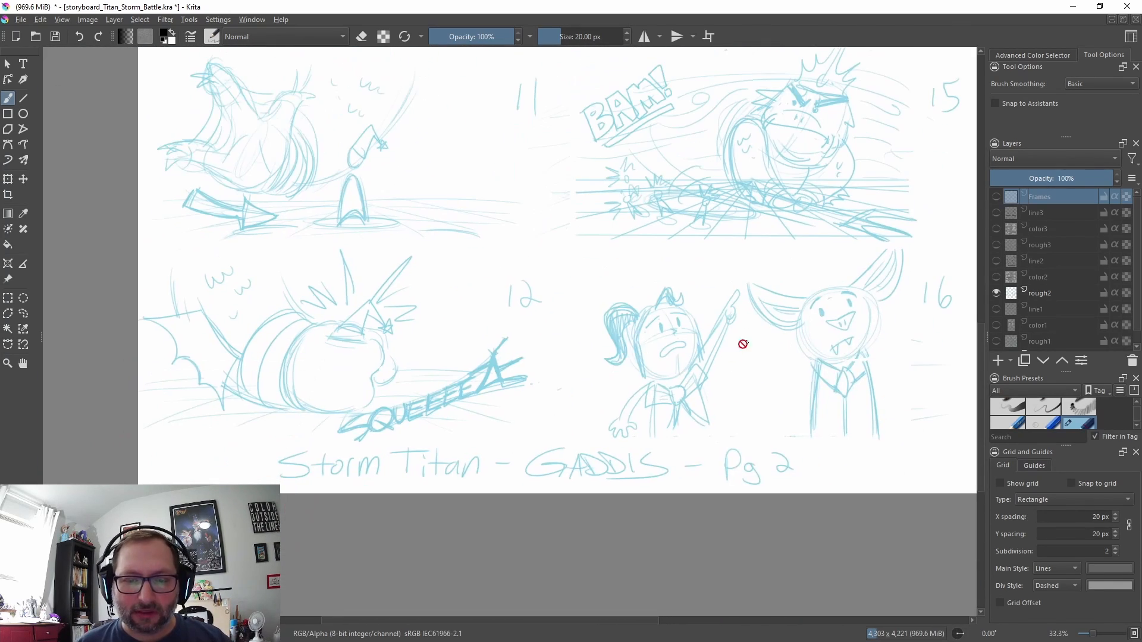
drag(498, 326, 582, 414)
drag(438, 357, 459, 399)
scroll(461, 395, up, 1)
Select the rough2 layer, hide it, and show the line2 layer with the page 2 inks
click(1050, 294)
scroll(889, 318, down, 1)
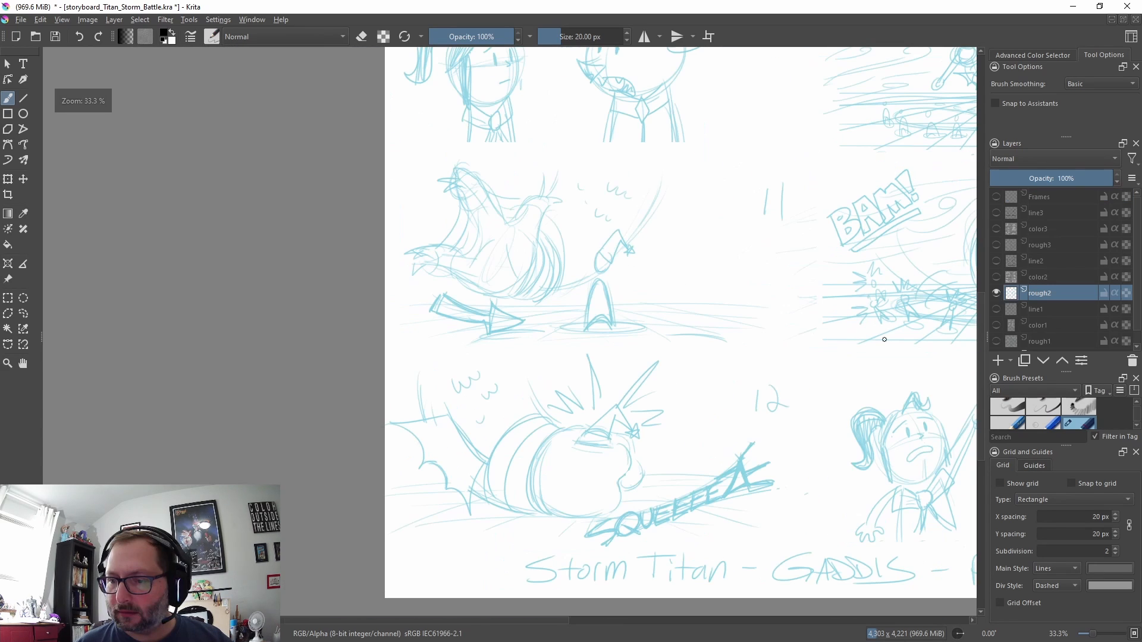
click(997, 291)
click(996, 261)
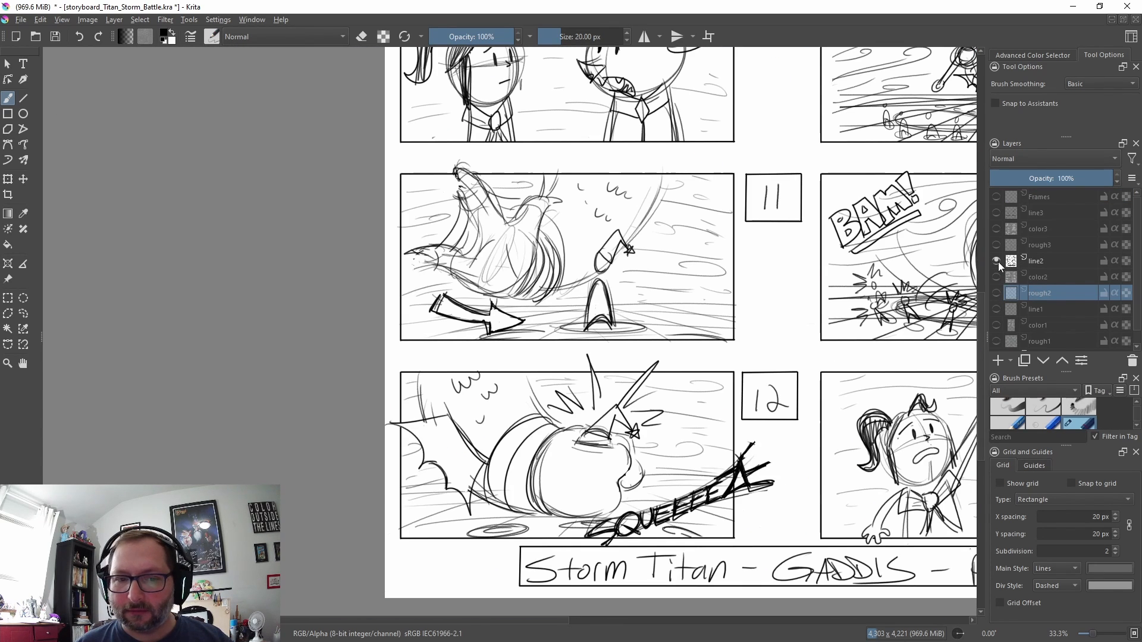
drag(782, 309, 724, 283)
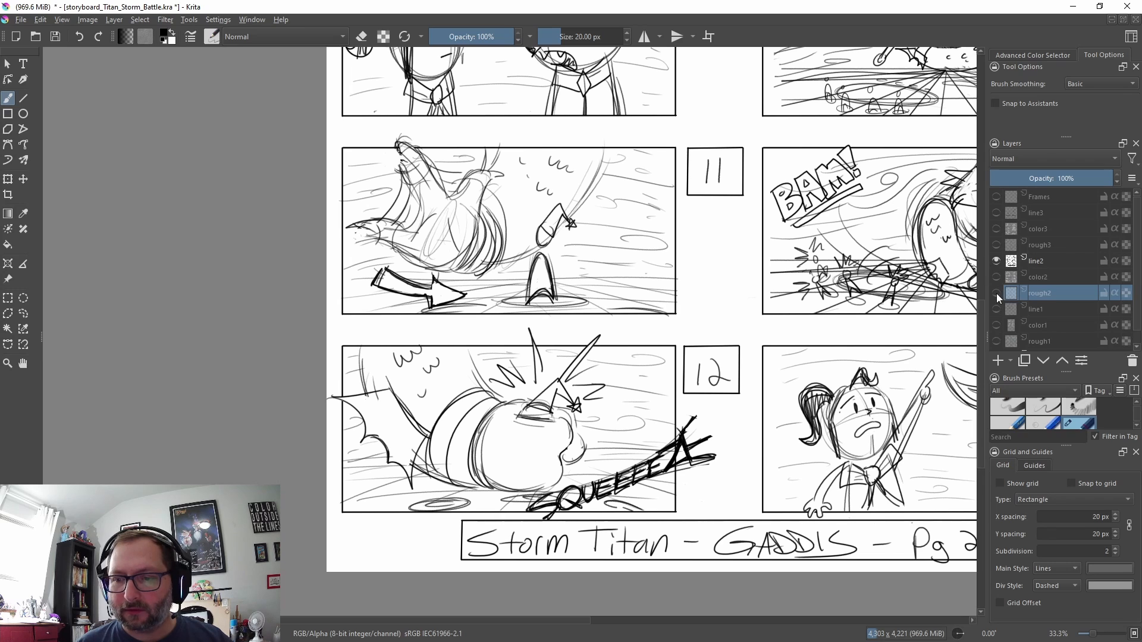
Compare the page 2 roughs with the inks by toggling rough2 and line2, and leave both layers hidden
click(997, 294)
click(996, 261)
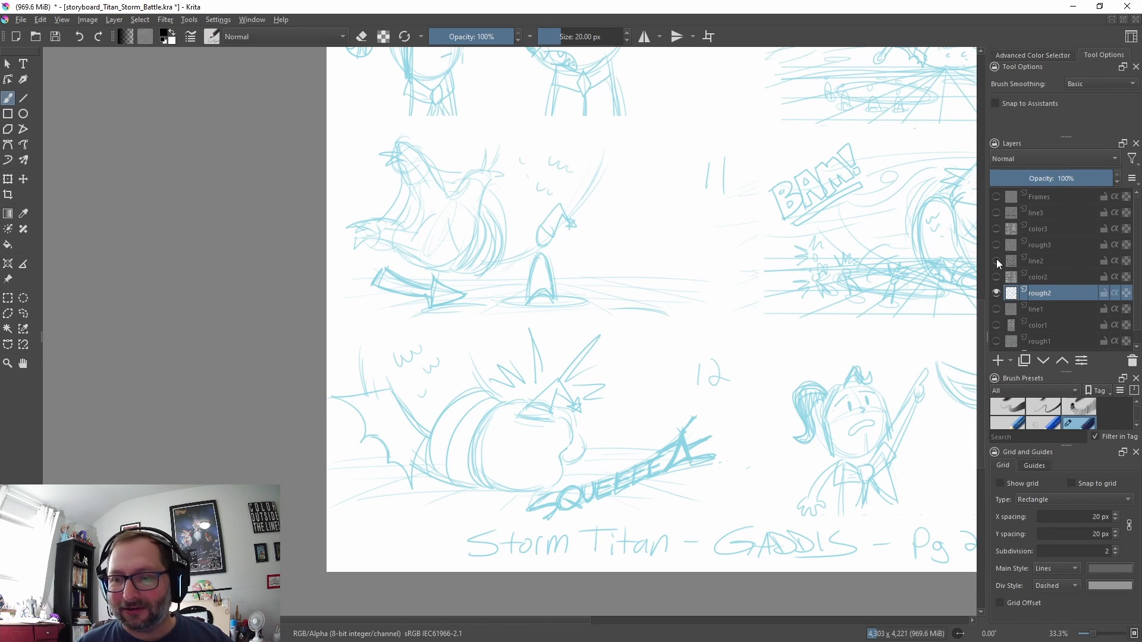
click(997, 260)
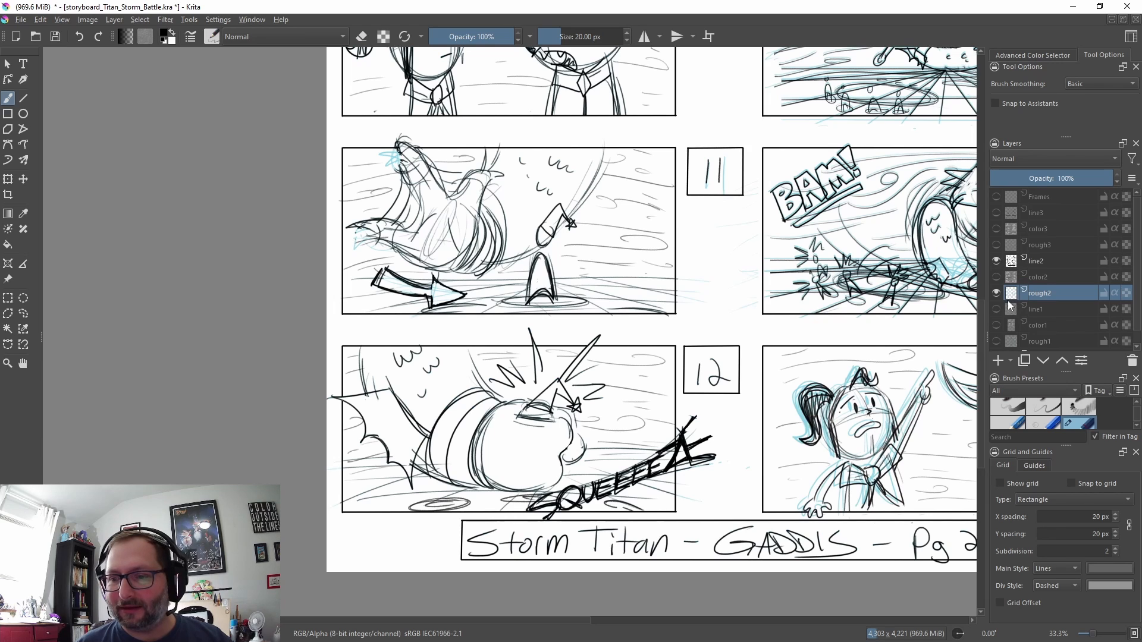
click(997, 293)
click(997, 260)
Preview the rough3 layer, hide it, and show only line1, color1 and rough1 over the BG layer
click(997, 244)
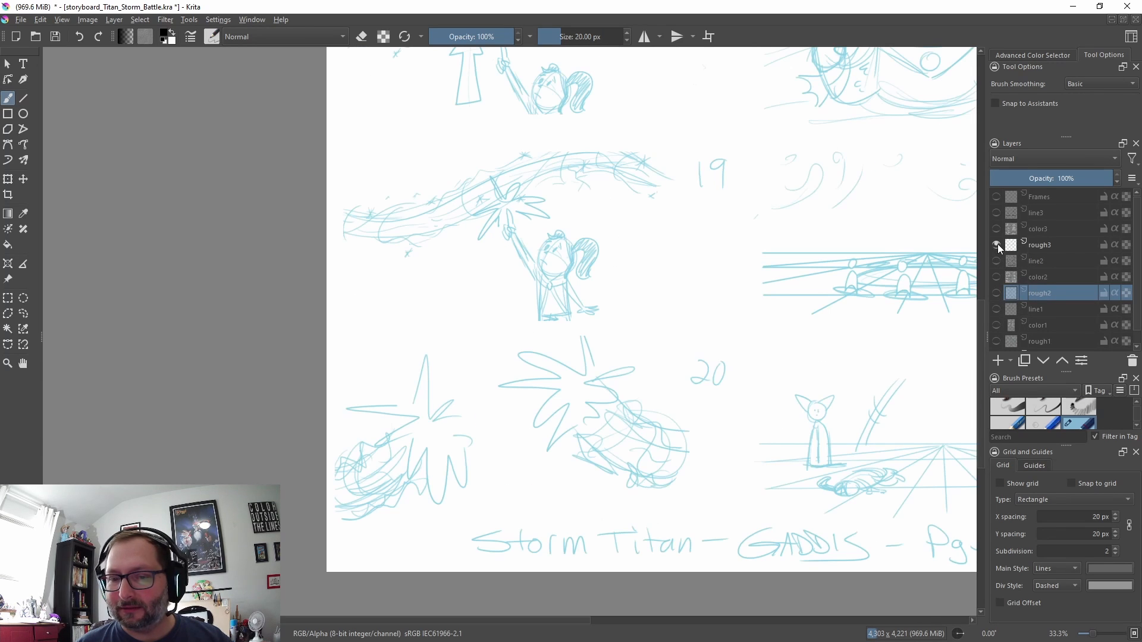
click(997, 244)
click(997, 245)
drag(884, 288, 805, 460)
scroll(821, 407, down, 3)
scroll(770, 373, up, 2)
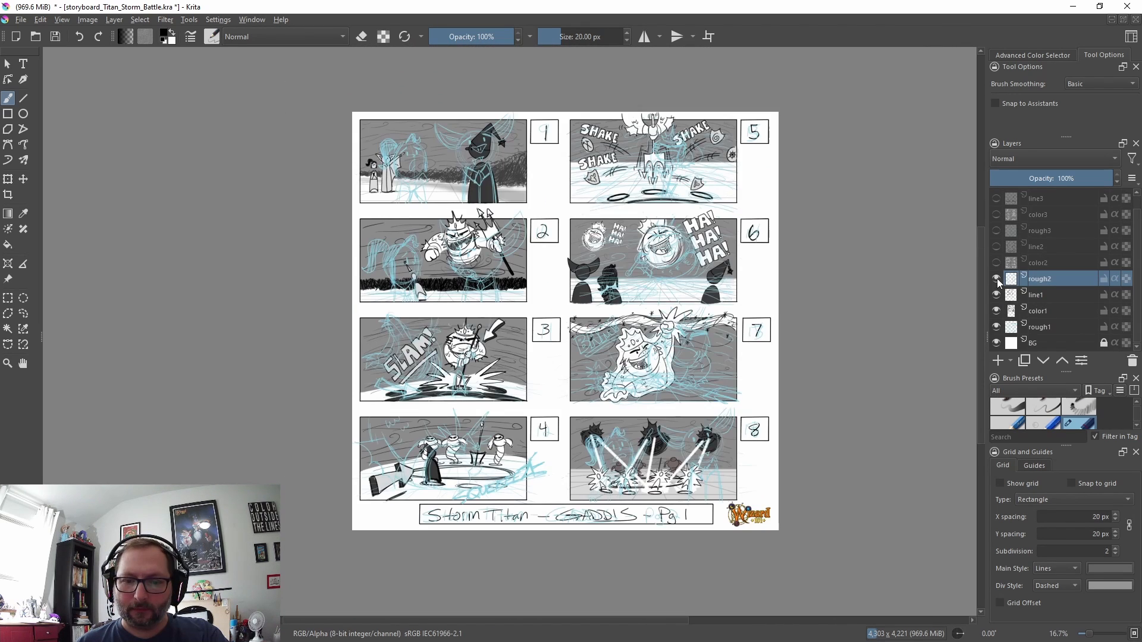
drag(827, 320, 812, 341)
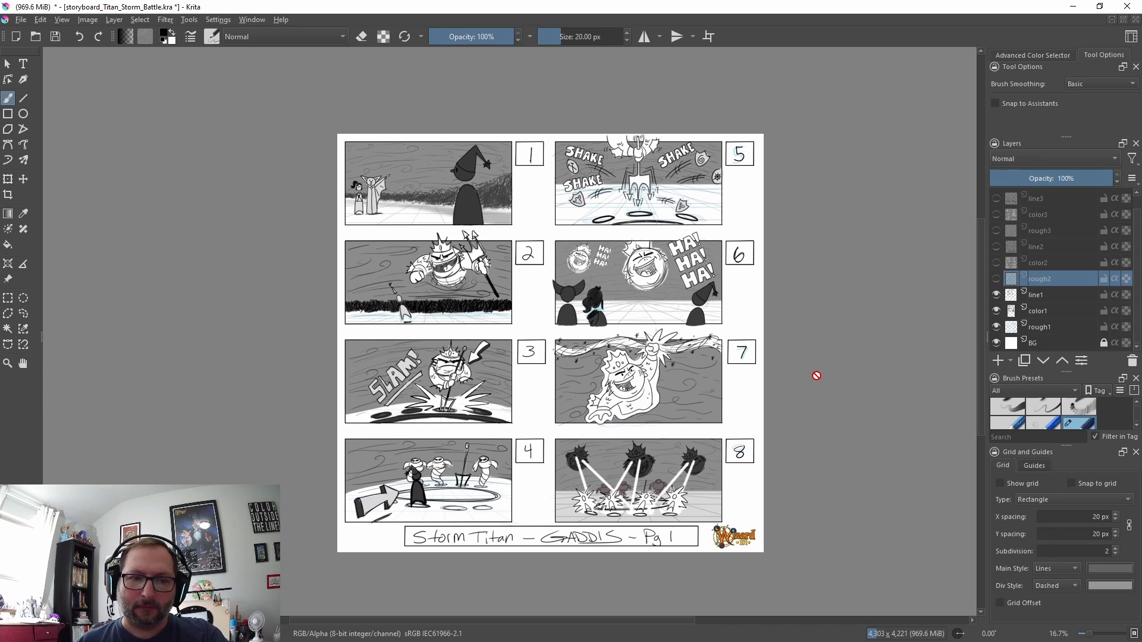
Examine the full page 1 storyboard and the finished art in panels 1 and 2
scroll(834, 406, up, 1)
drag(833, 406, 872, 395)
scroll(811, 385, down, 1)
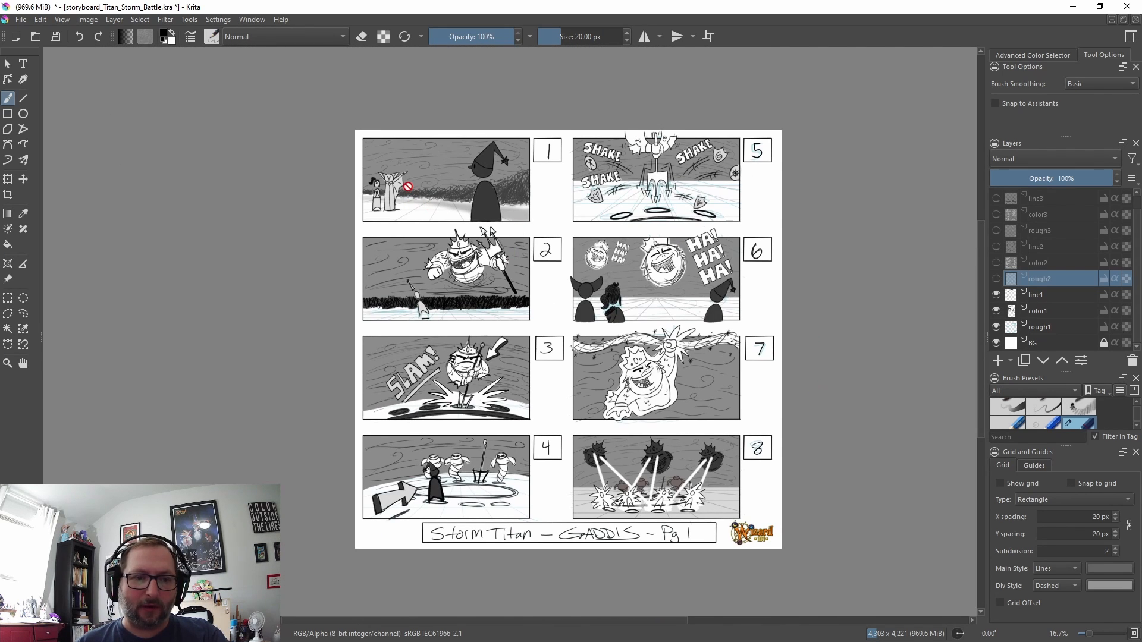
scroll(408, 187, up, 3)
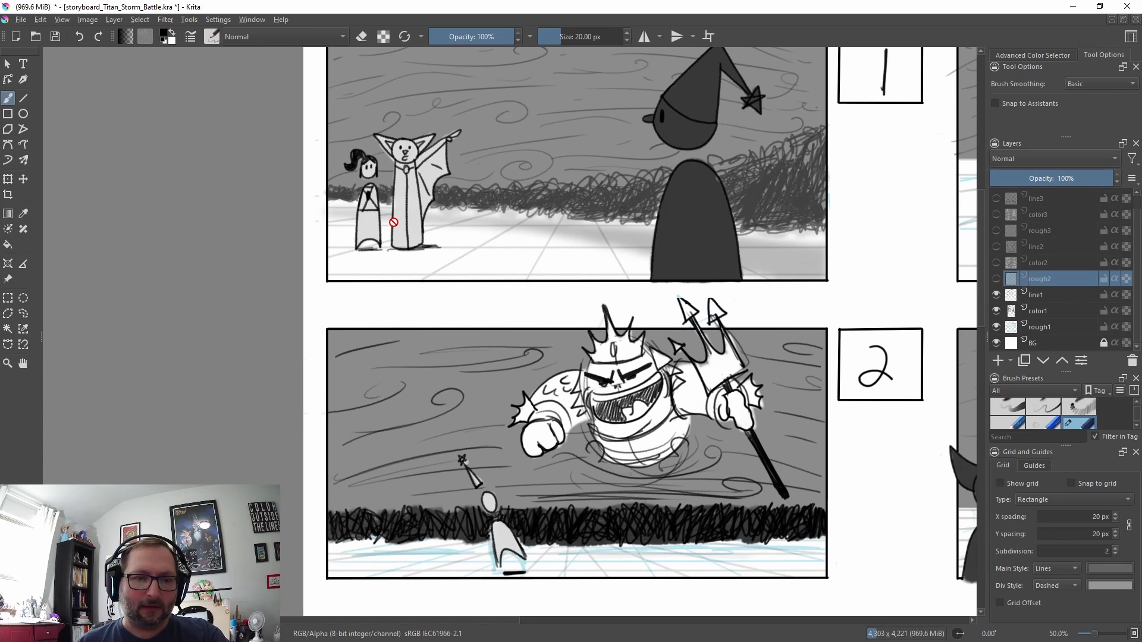
scroll(393, 222, down, 1)
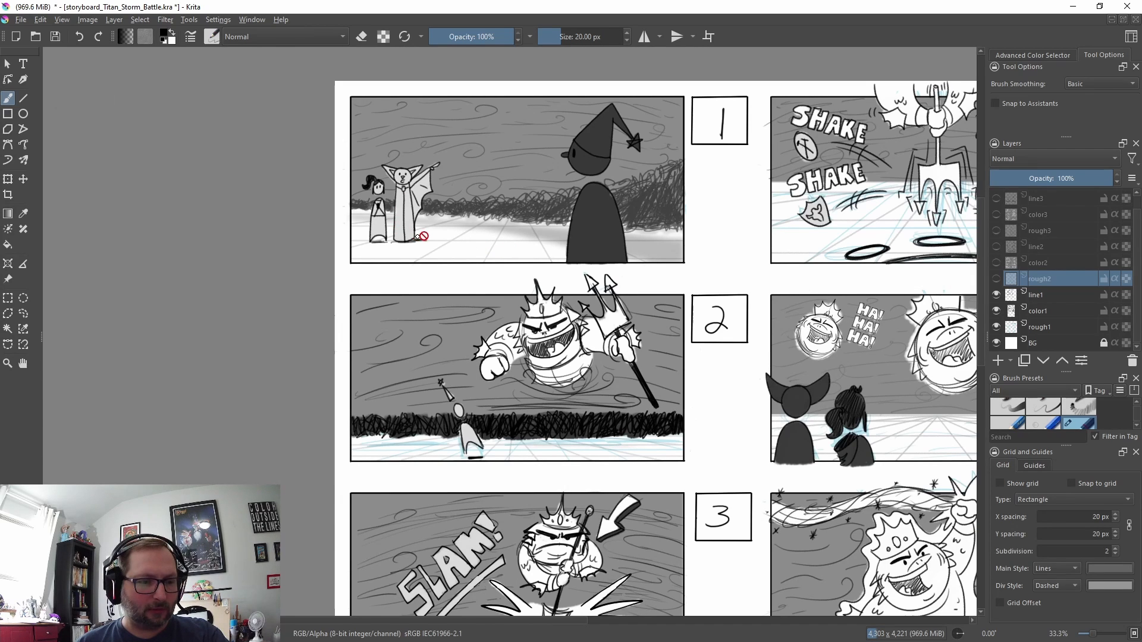
drag(588, 244, 513, 255)
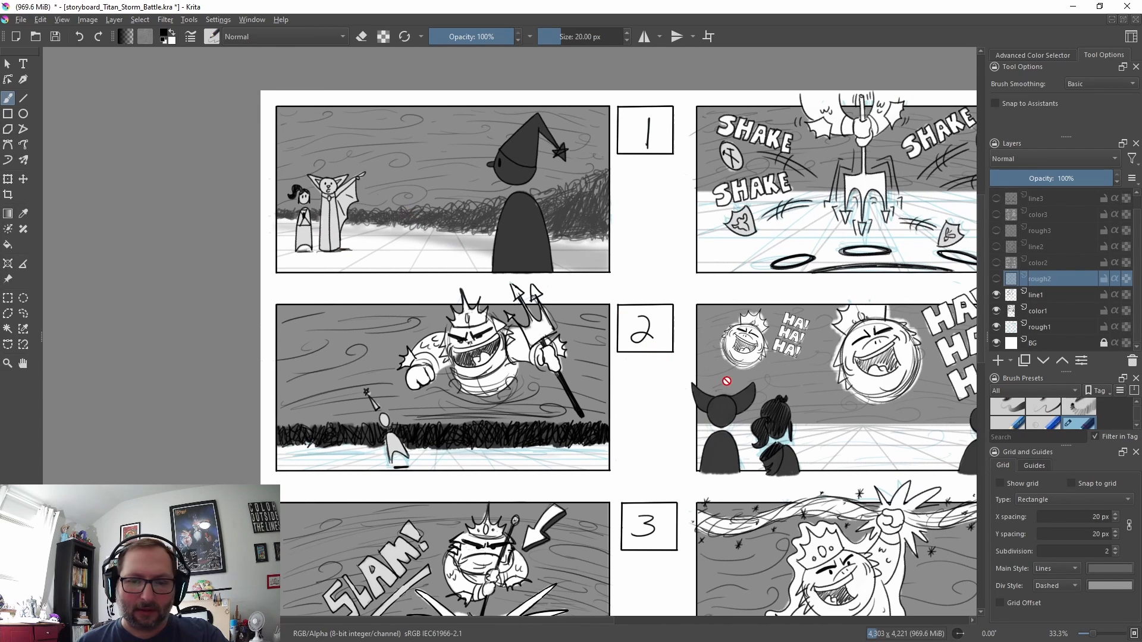
Examine page 1's remaining panels 3 to 8 and its title line, going back over panels 5, 6 and 7
drag(727, 382, 657, 325)
scroll(474, 383, down, 6)
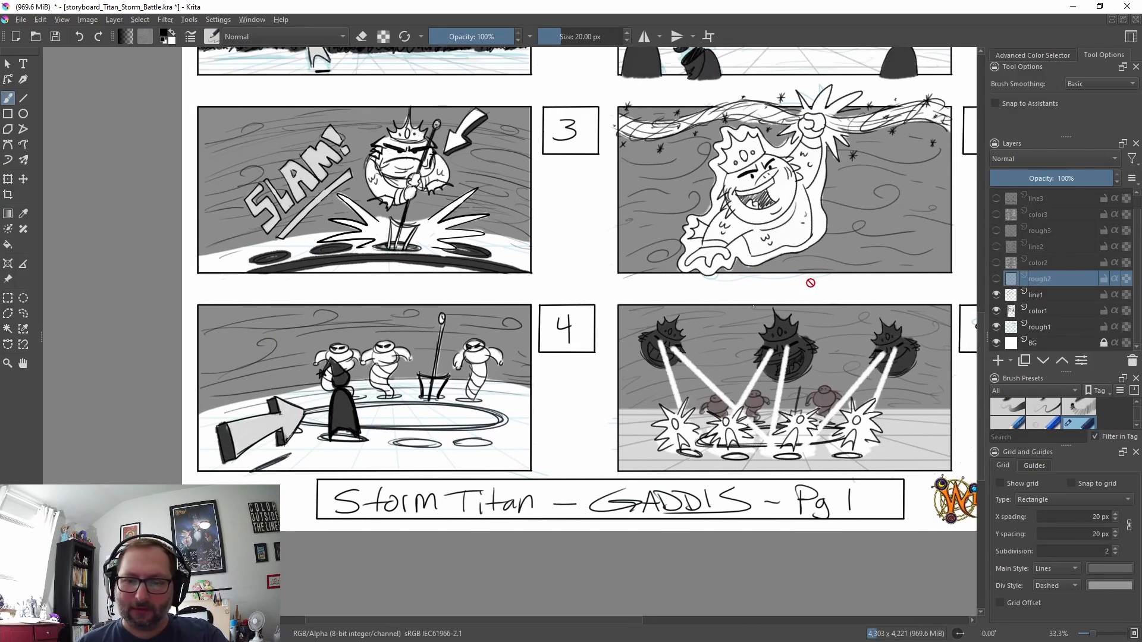
drag(837, 240, 773, 412)
drag(799, 256, 750, 373)
drag(763, 313, 750, 448)
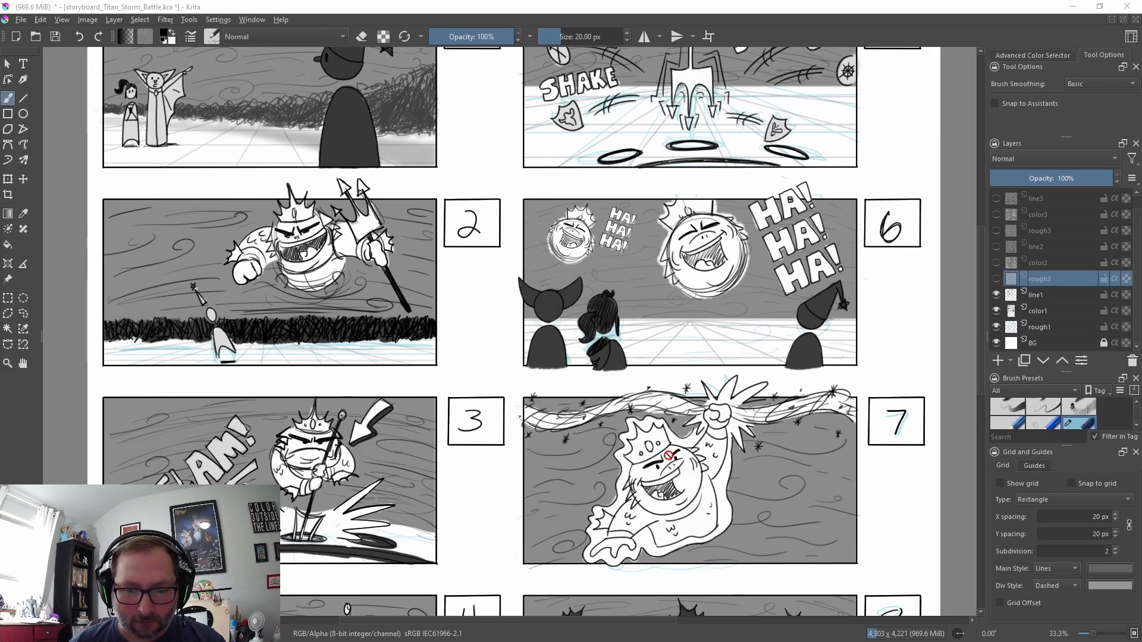
scroll(673, 456, down, 5)
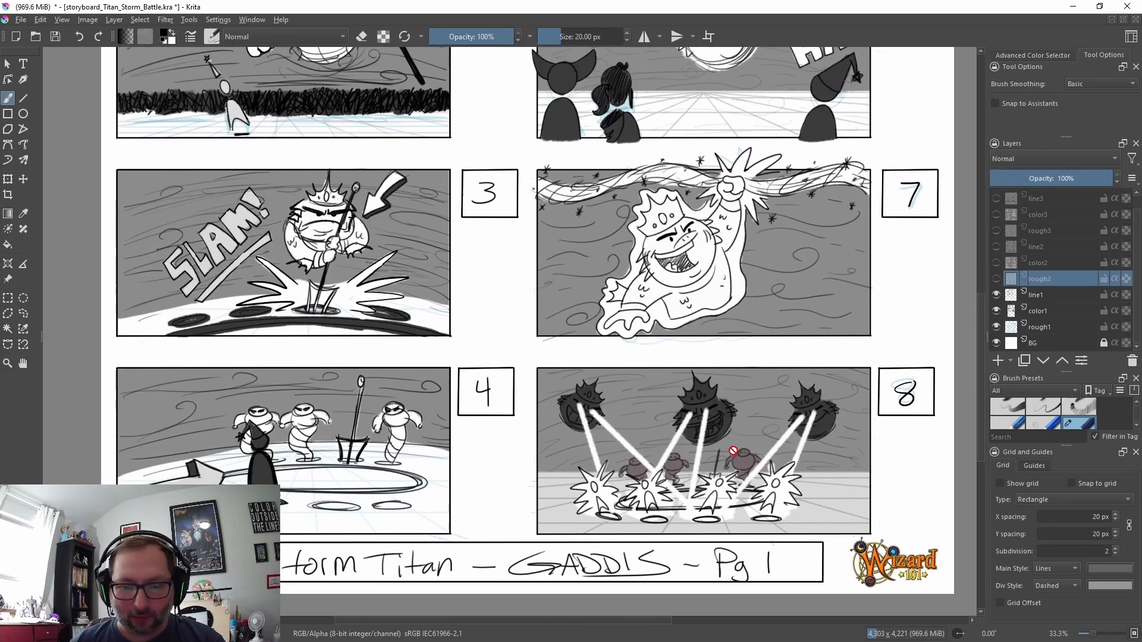
scroll(764, 308, up, 6)
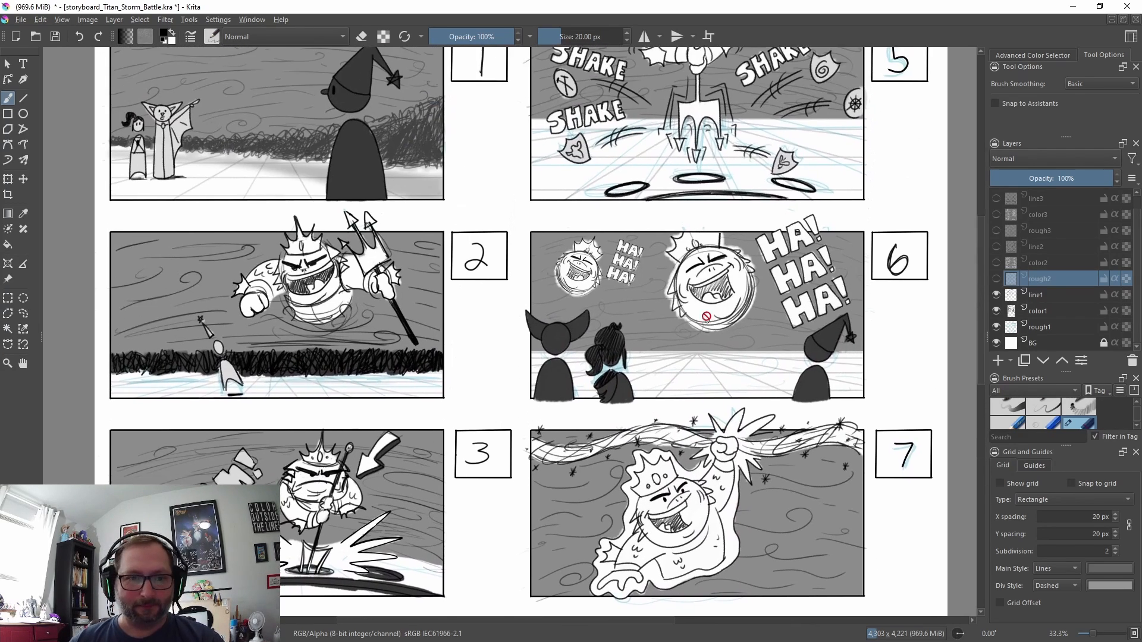
drag(708, 85, 699, 259)
drag(726, 376, 736, 306)
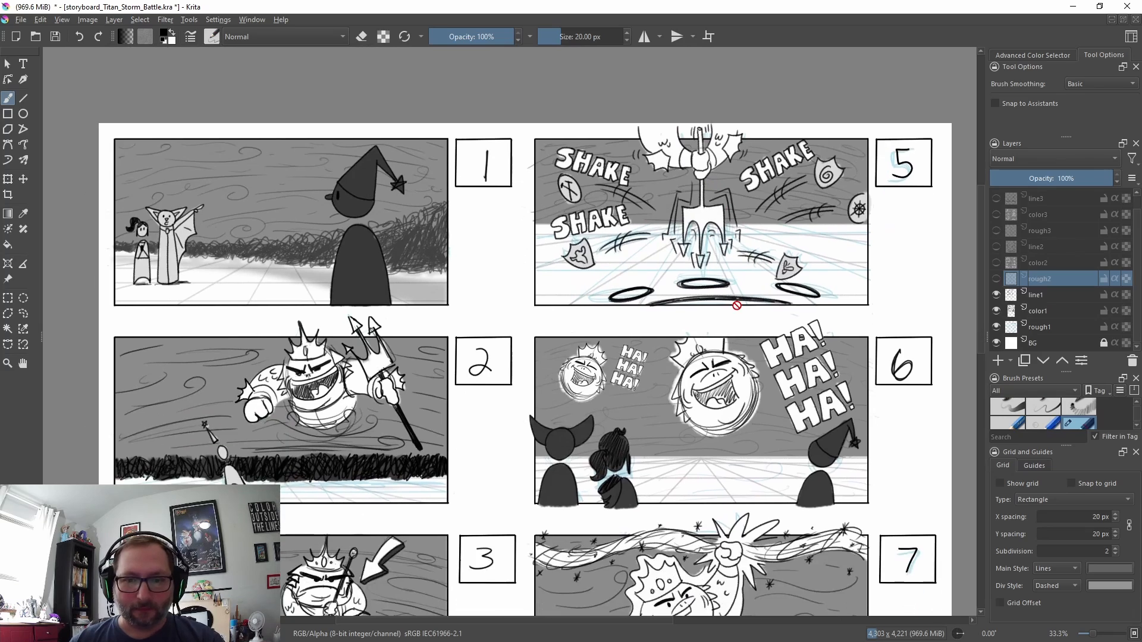
scroll(737, 307, down, 2)
scroll(781, 361, up, 1)
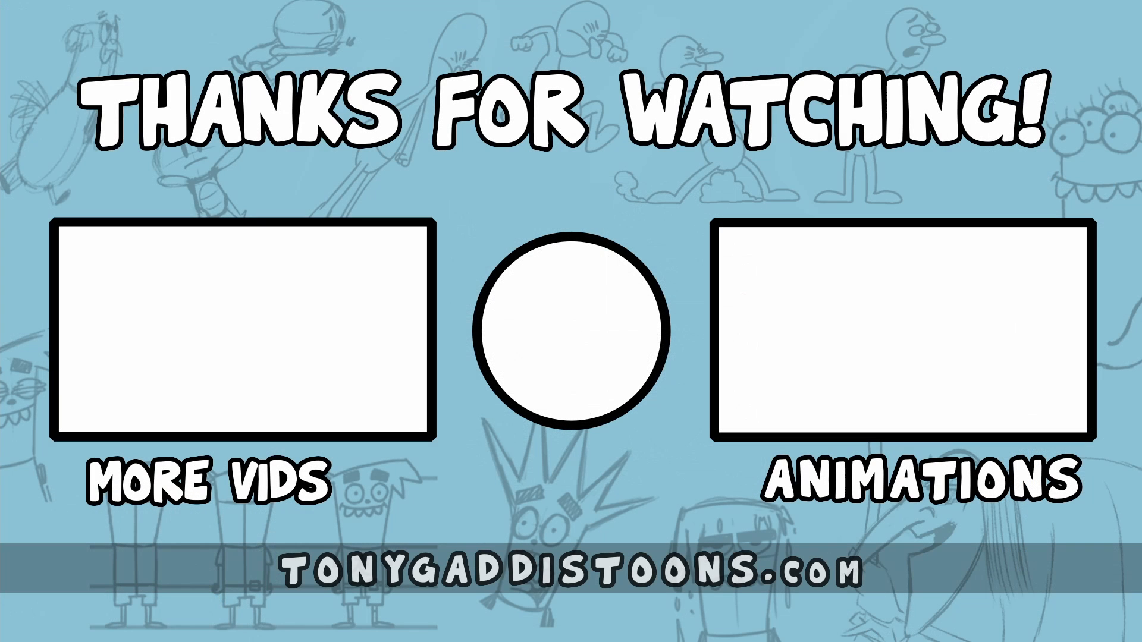